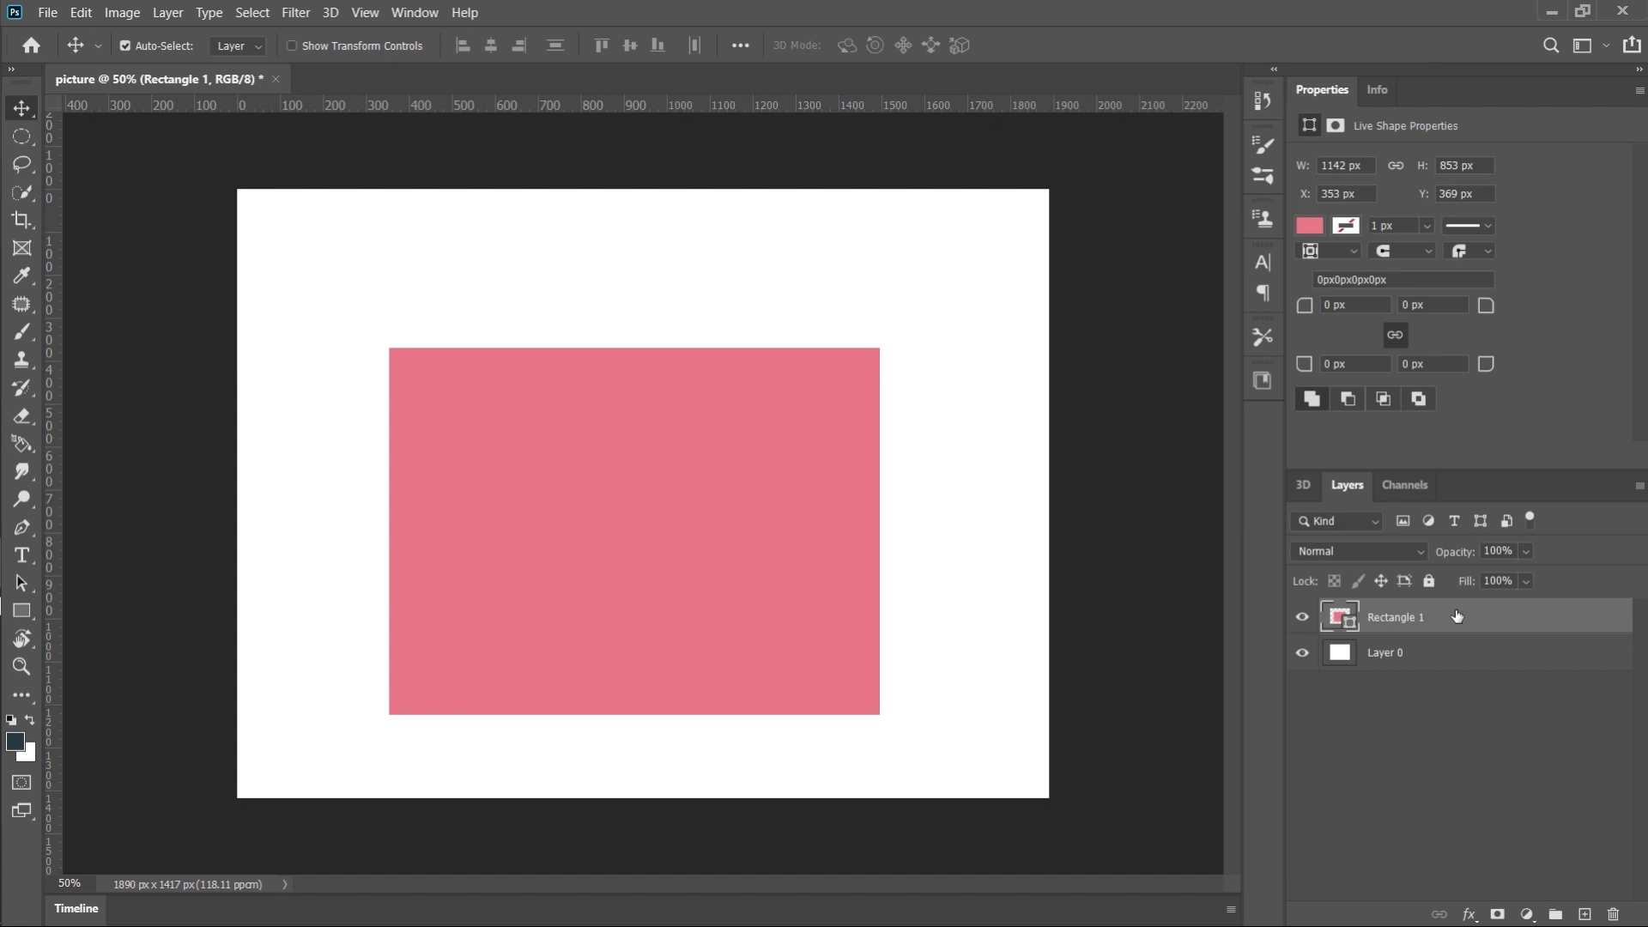
Step: Move the pink rectangle slightly right to X 374 px and create a 3D extrusion from the selected layer
{"action": "left_click", "coordinate": [1306, 486]}
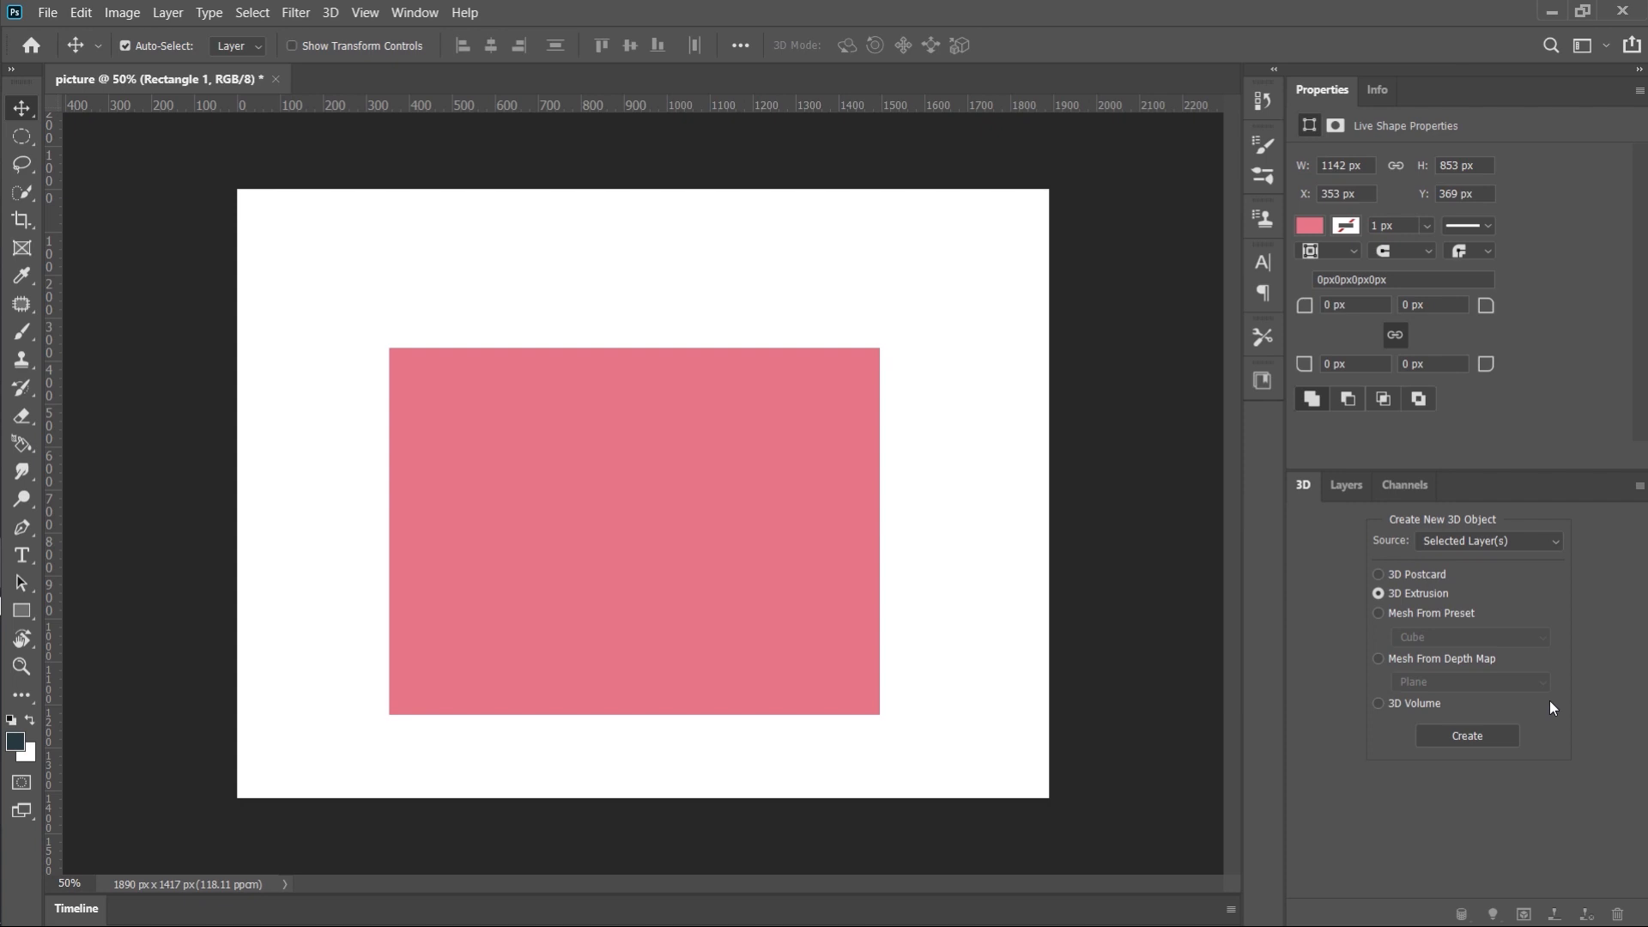
{"action": "left_click", "coordinate": [1515, 540]}
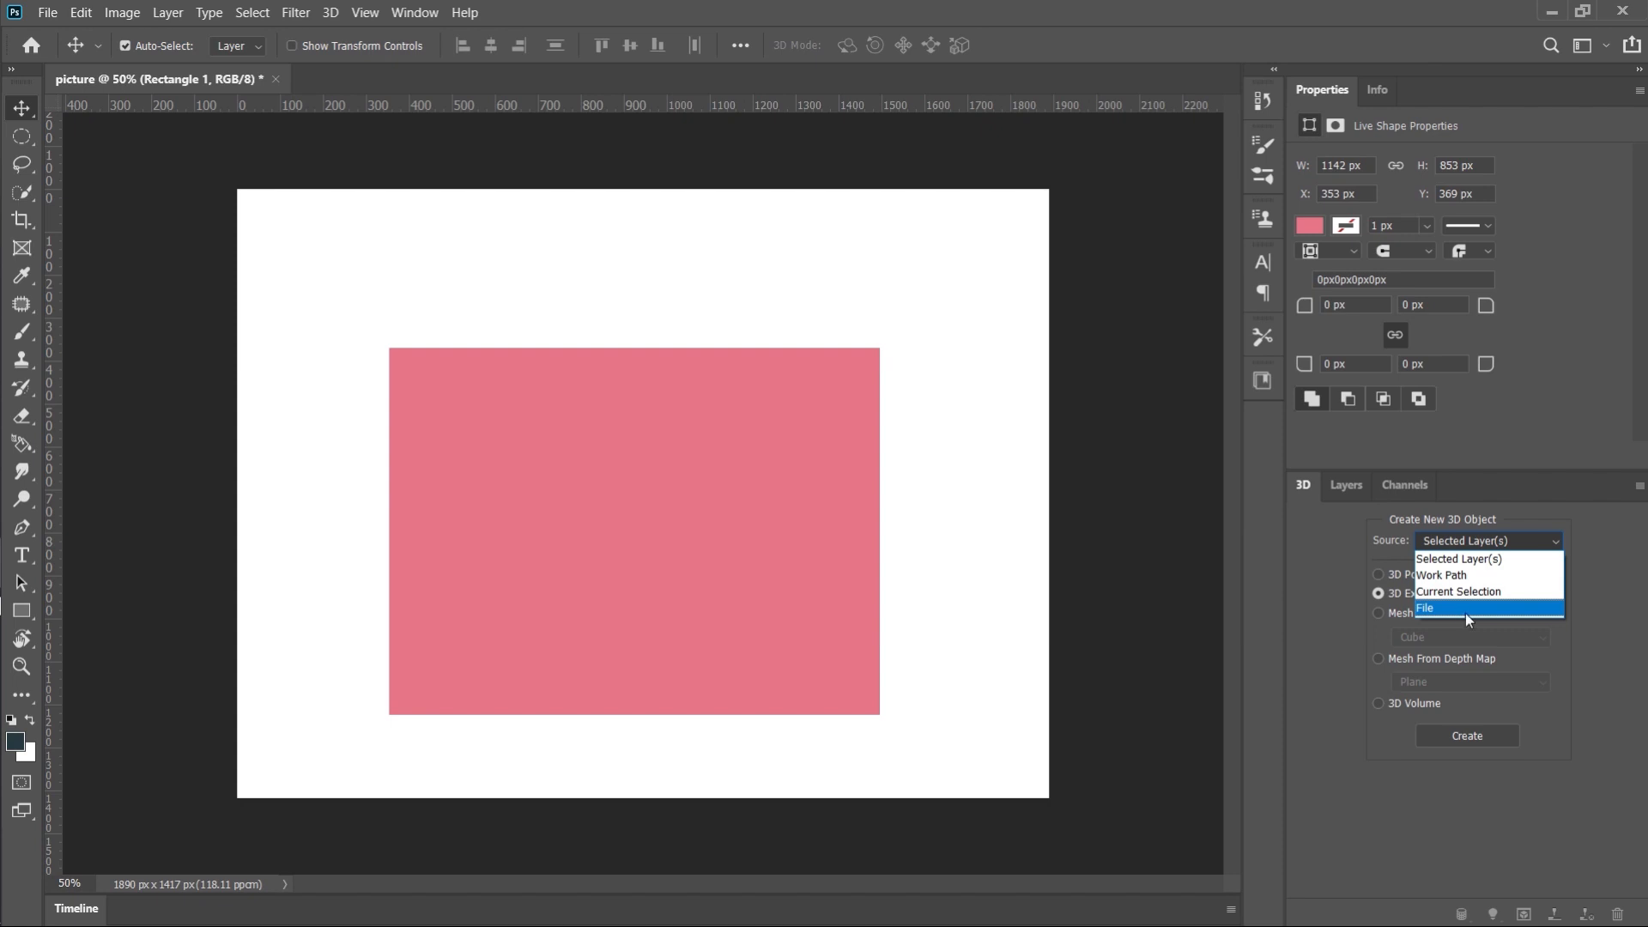
{"action": "left_click", "coordinate": [1486, 561]}
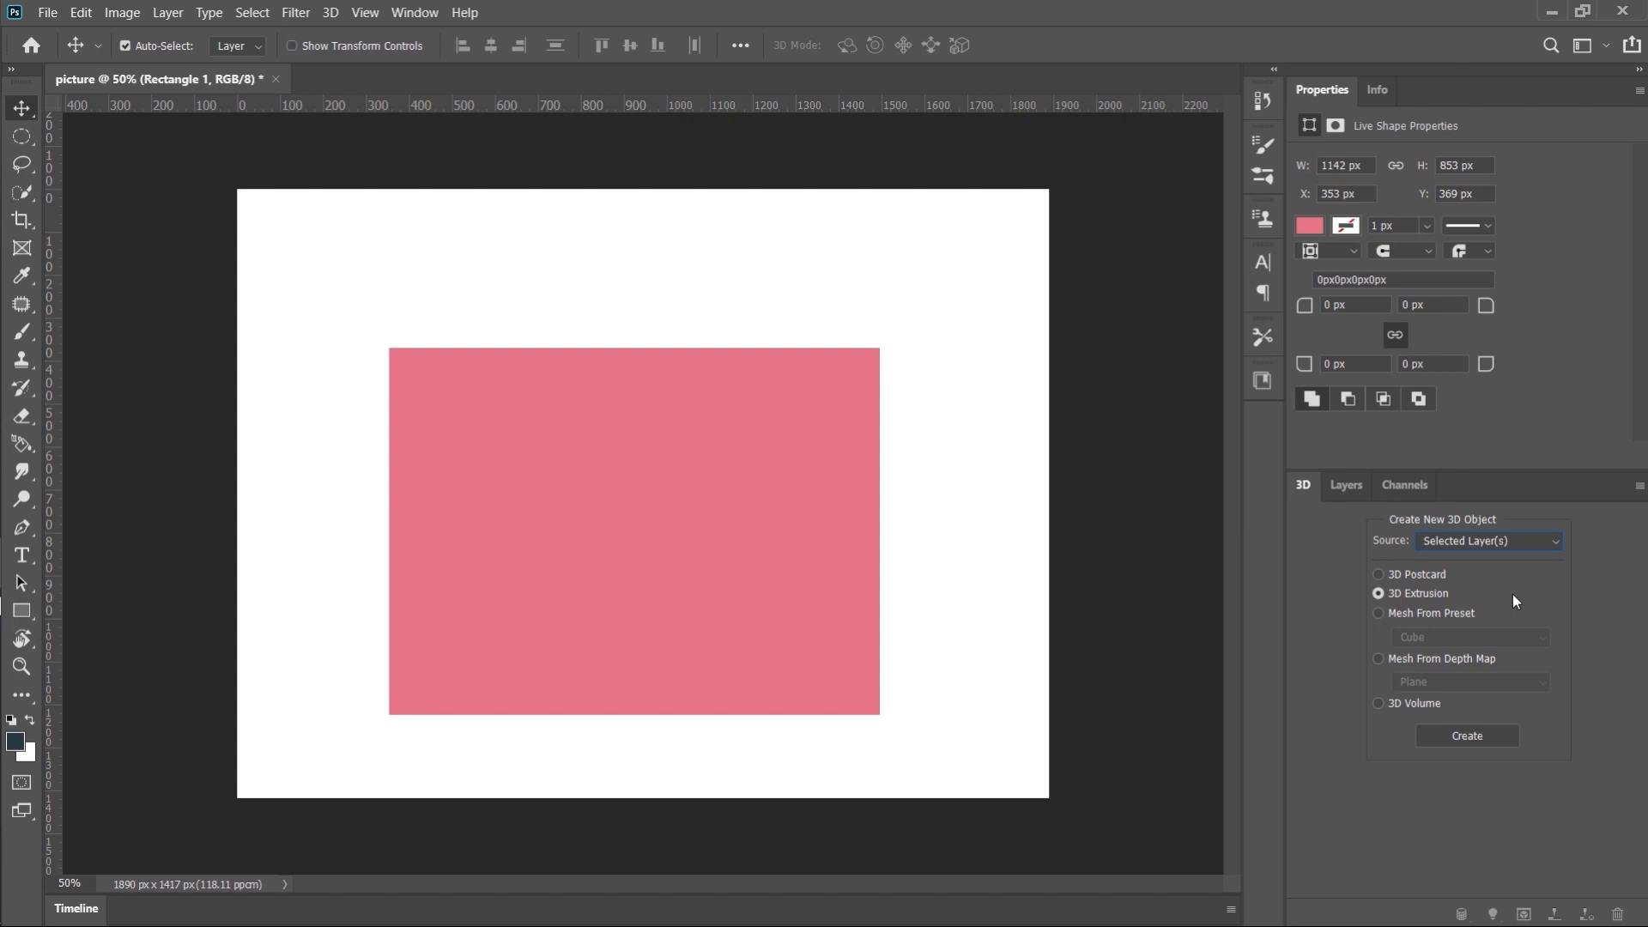
{"action": "left_click", "coordinate": [729, 555]}
{"action": "left_click_drag", "start_coordinate": [647, 522], "coordinate": [656, 522]}
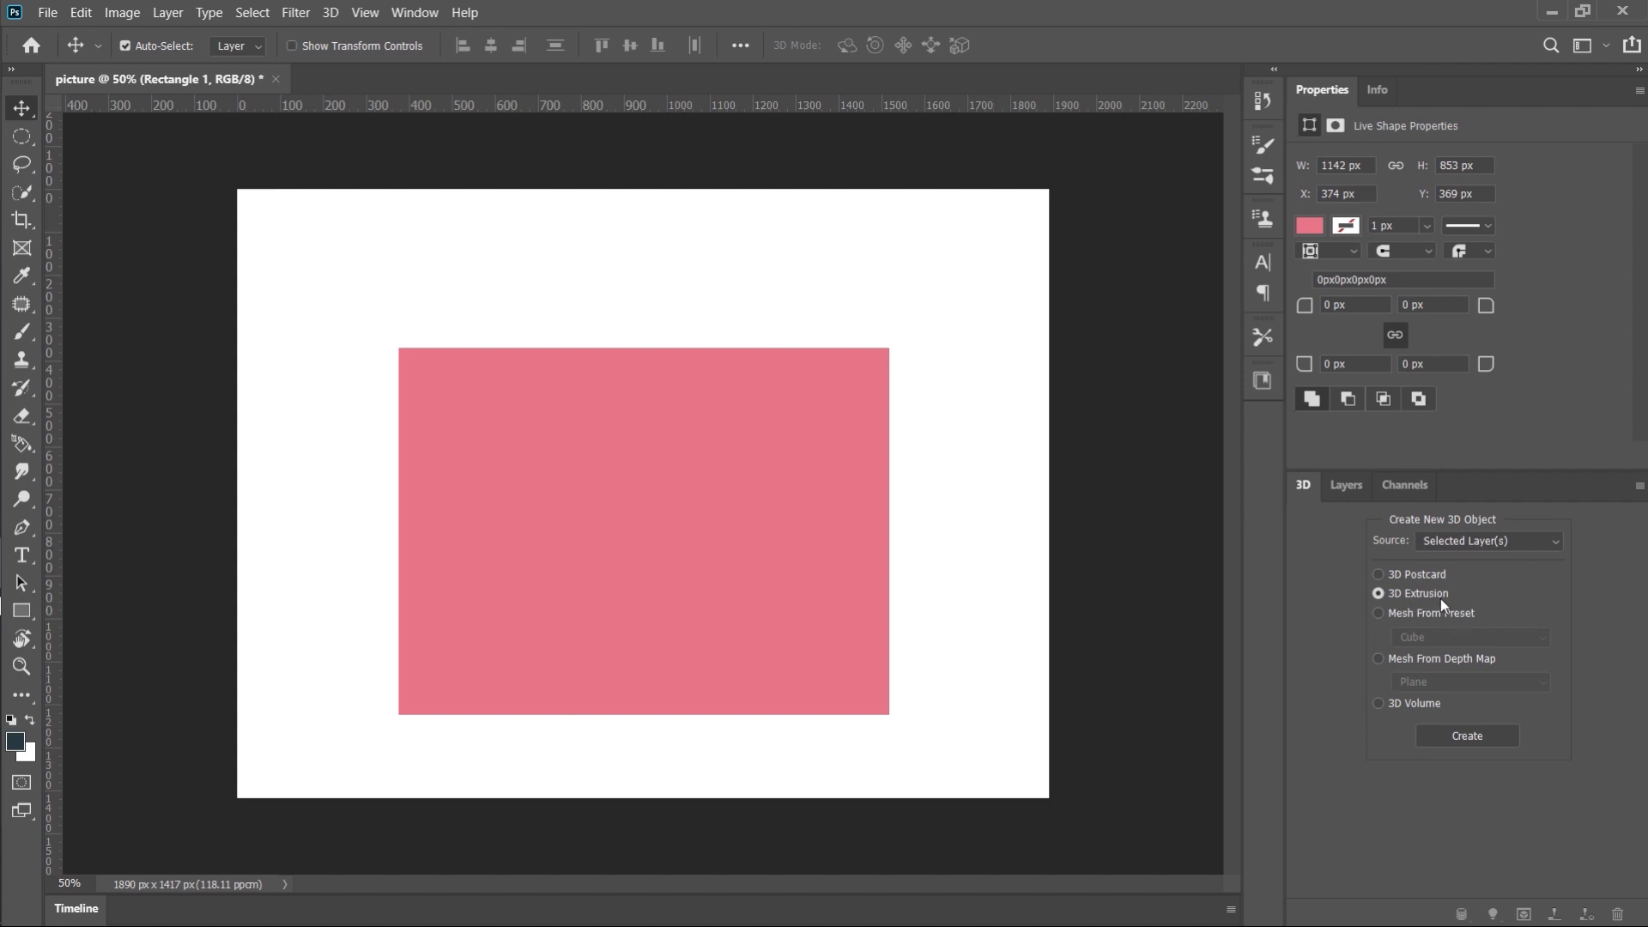
{"action": "left_click", "coordinate": [1475, 738]}
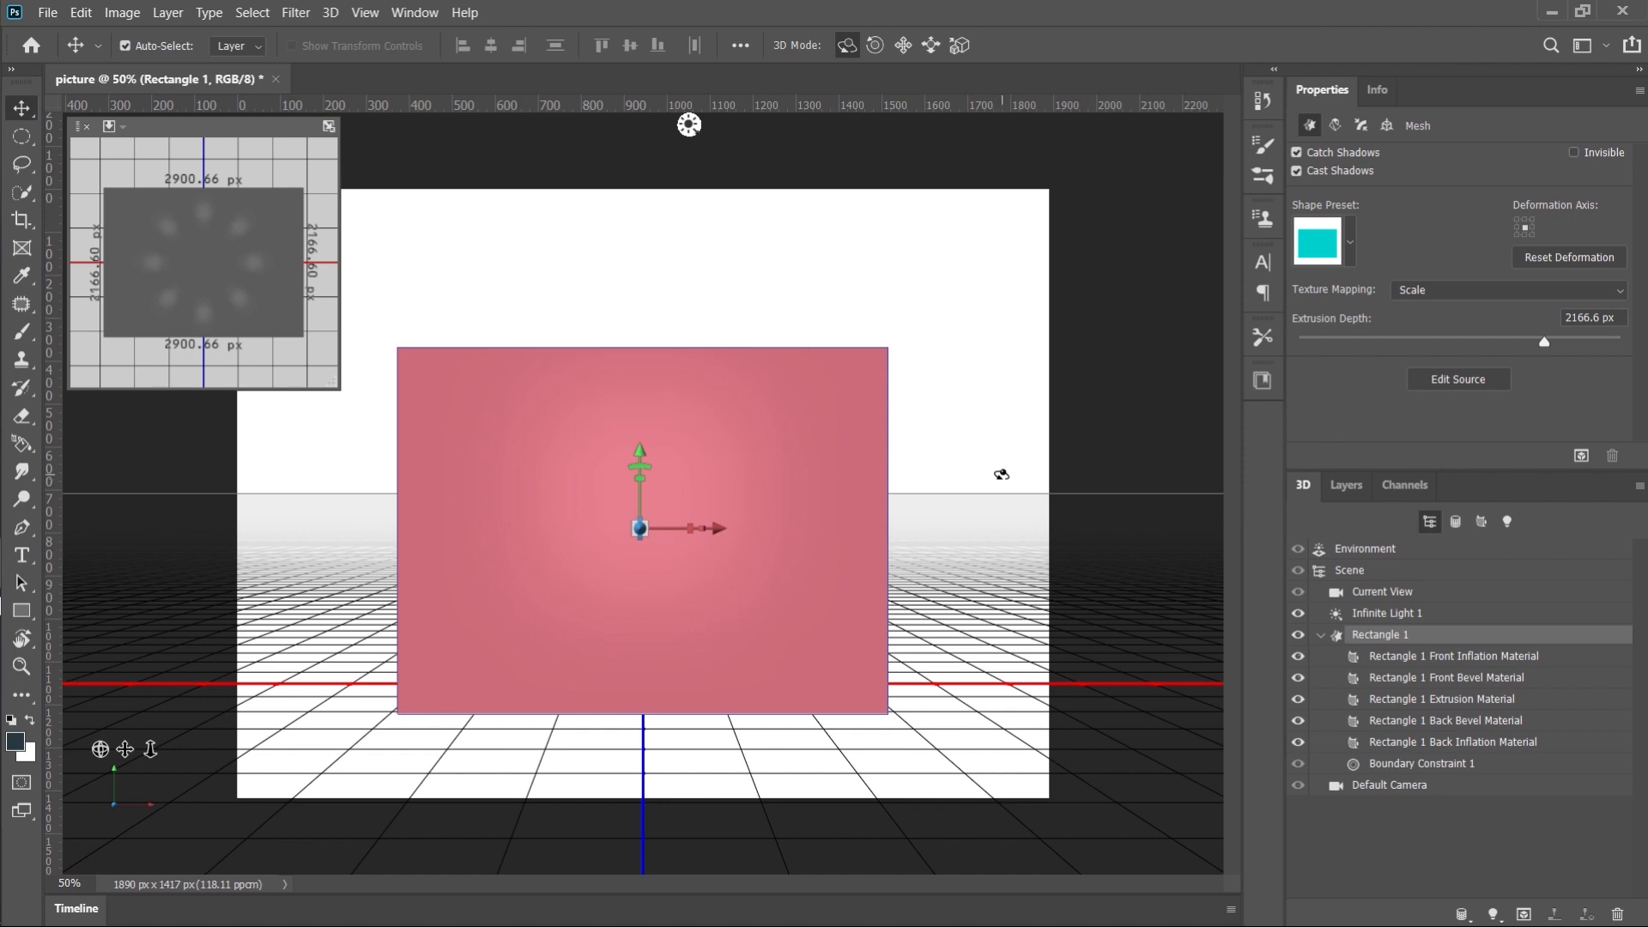
Step: Try rotating the extruded box freely in 3D and undo the rotations
{"action": "left_click_drag", "start_coordinate": [1001, 473], "coordinate": [885, 515]}
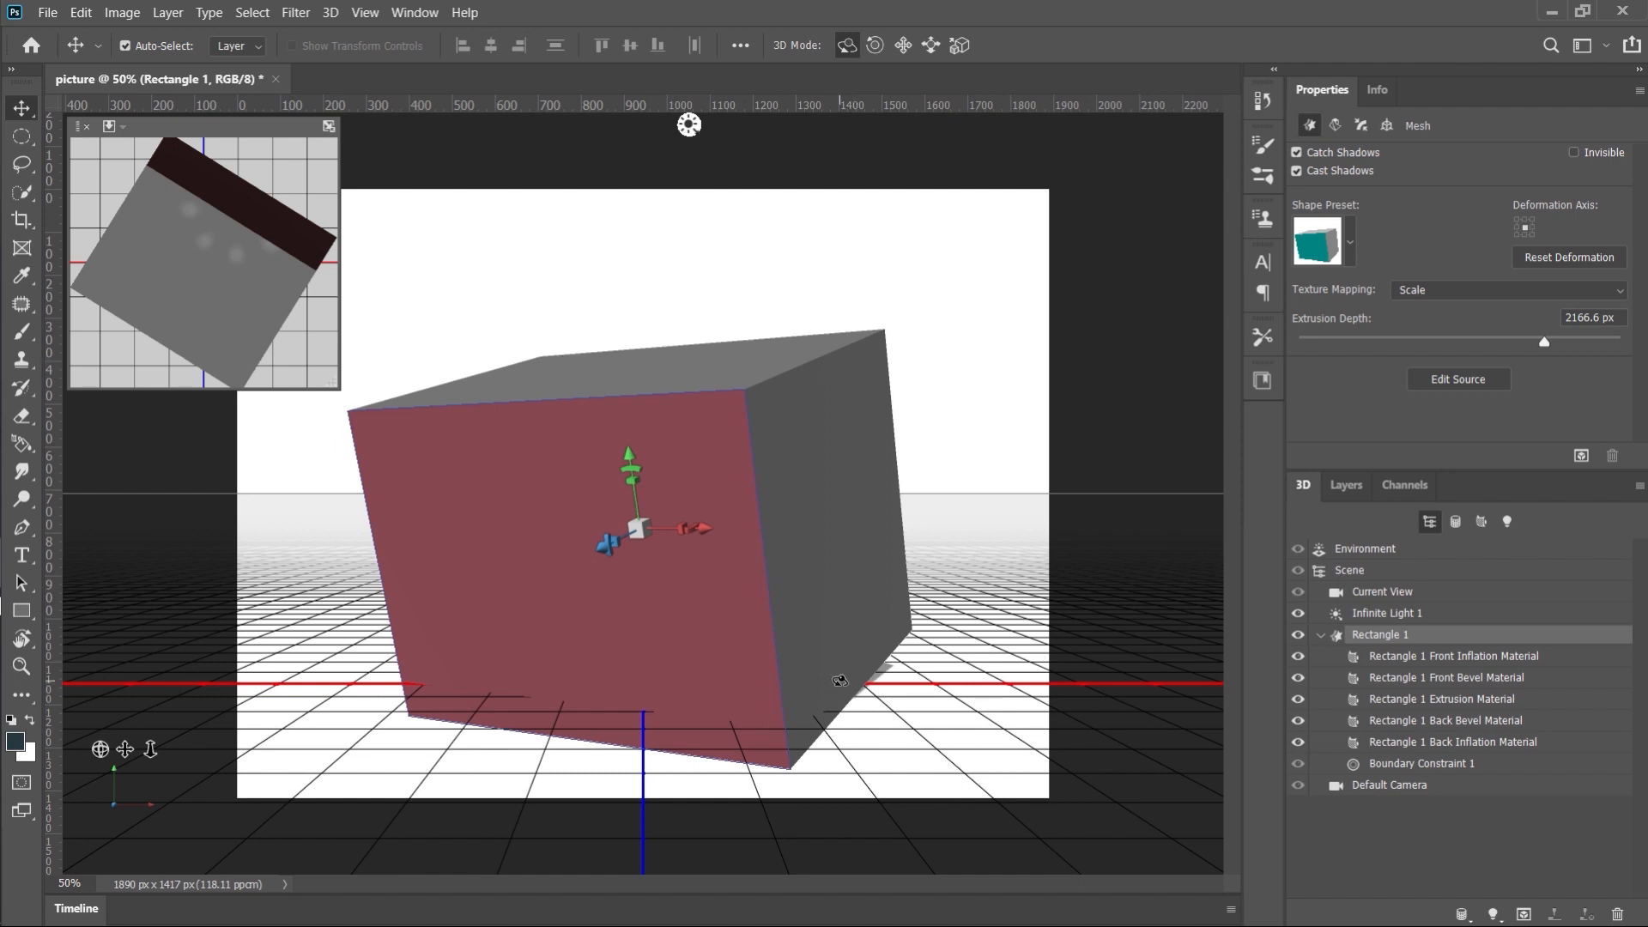
{"action": "left_click_drag", "start_coordinate": [975, 456], "coordinate": [942, 643]}
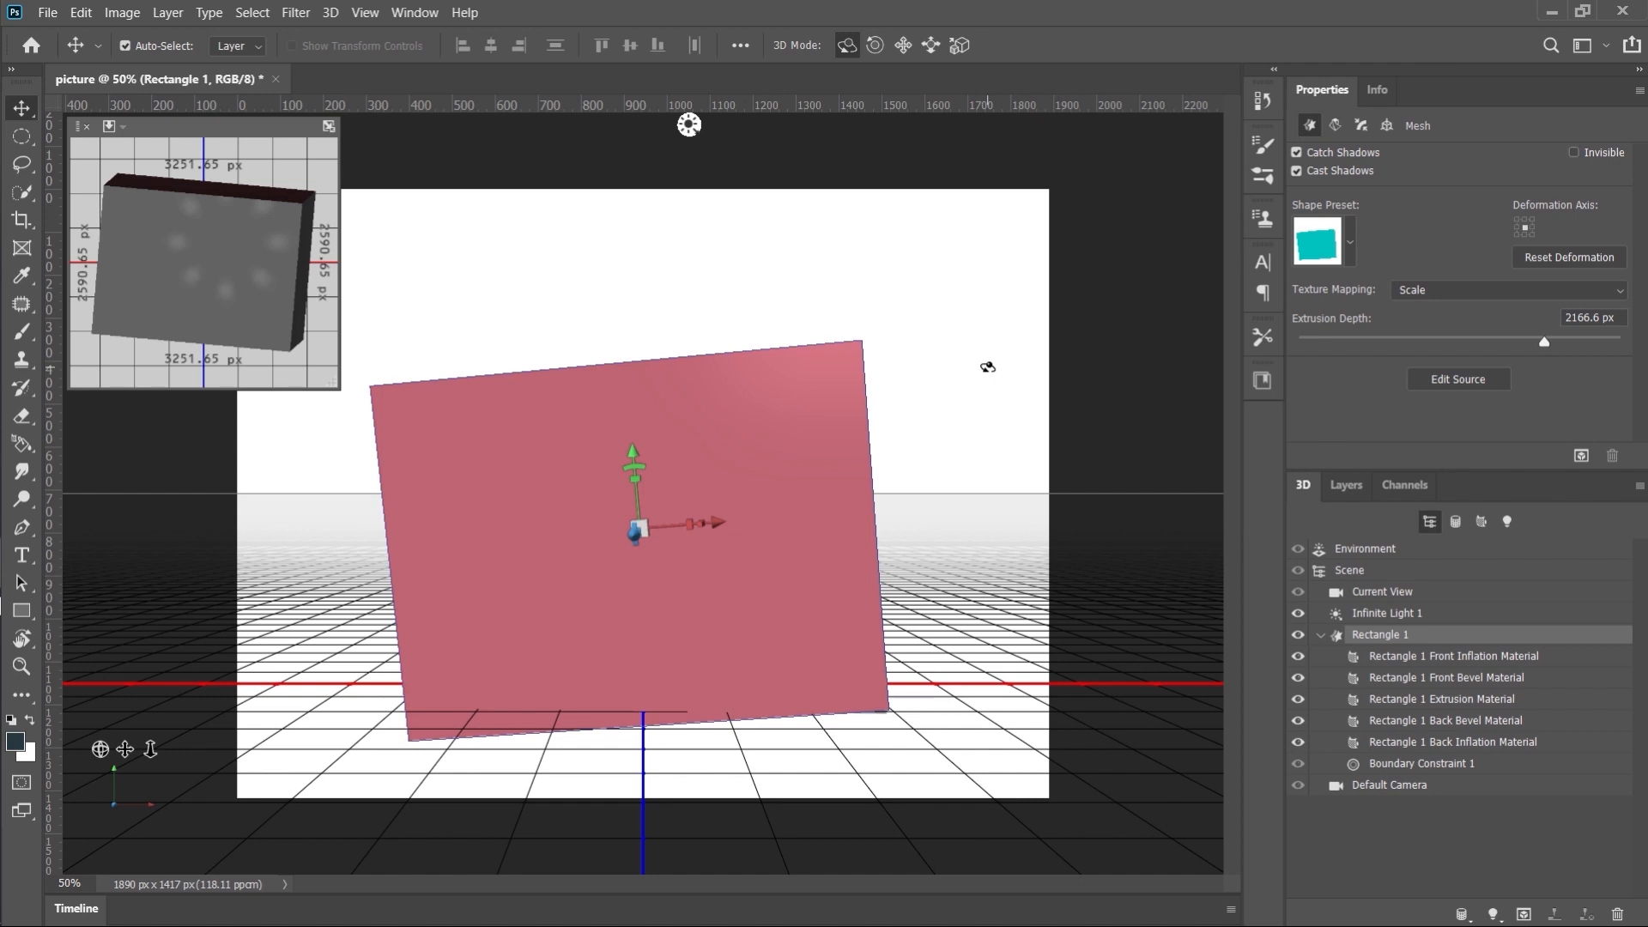
{"action": "left_click_drag", "start_coordinate": [1019, 456], "coordinate": [1022, 446]}
{"action": "key", "text": "ctrl+z"}
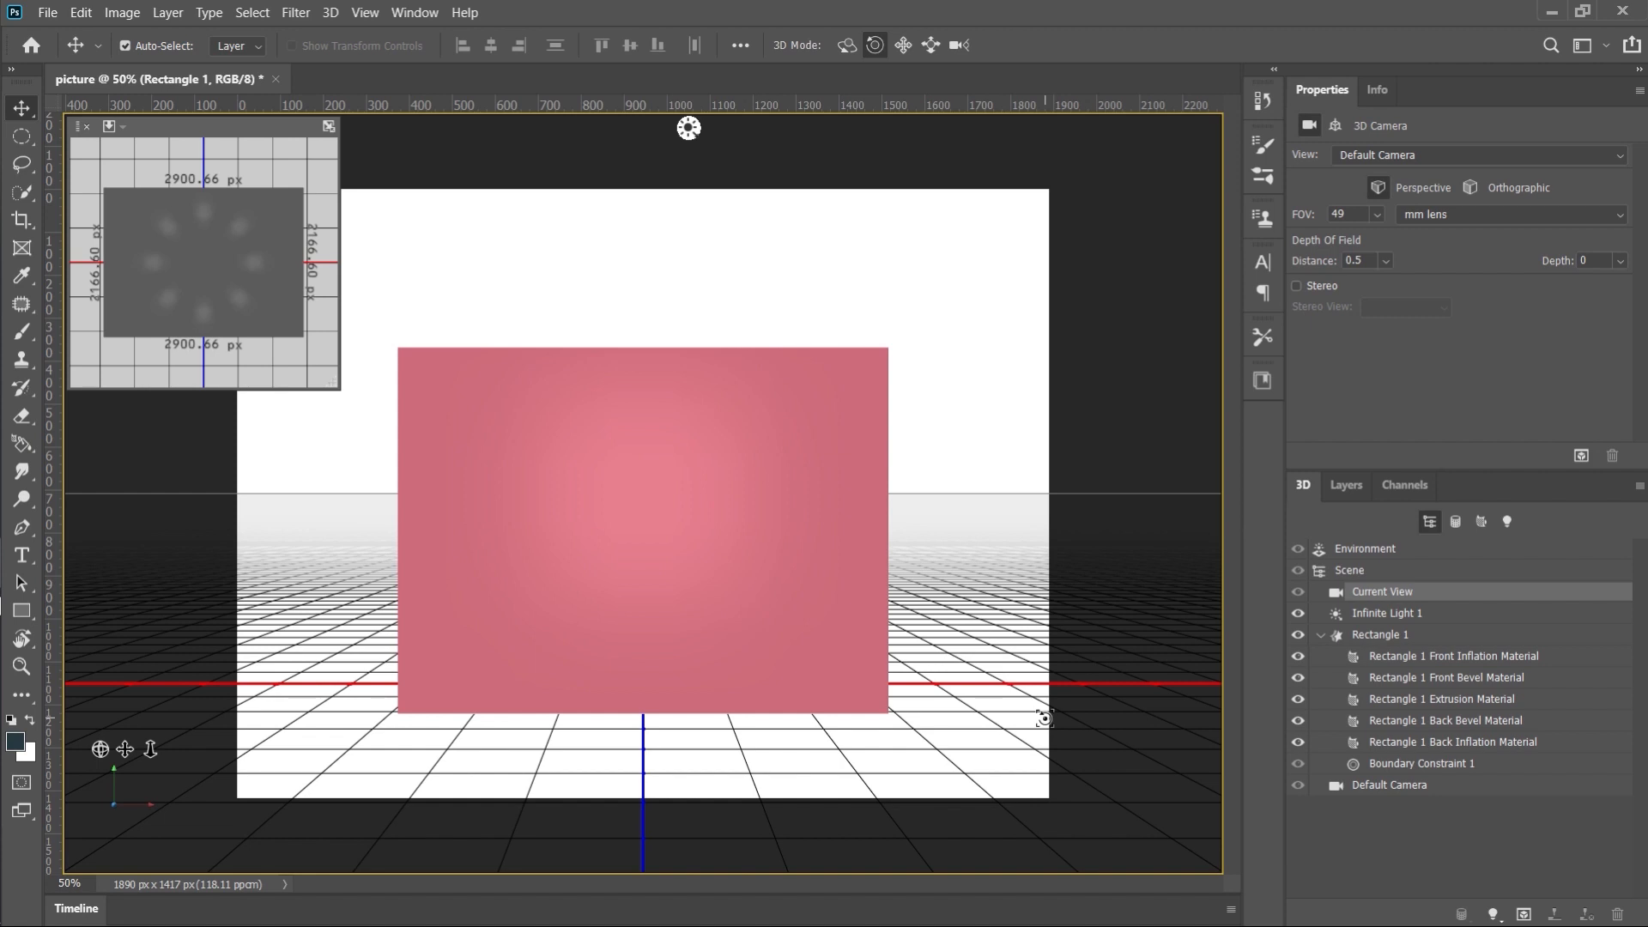
{"action": "key", "text": "ctrl"}
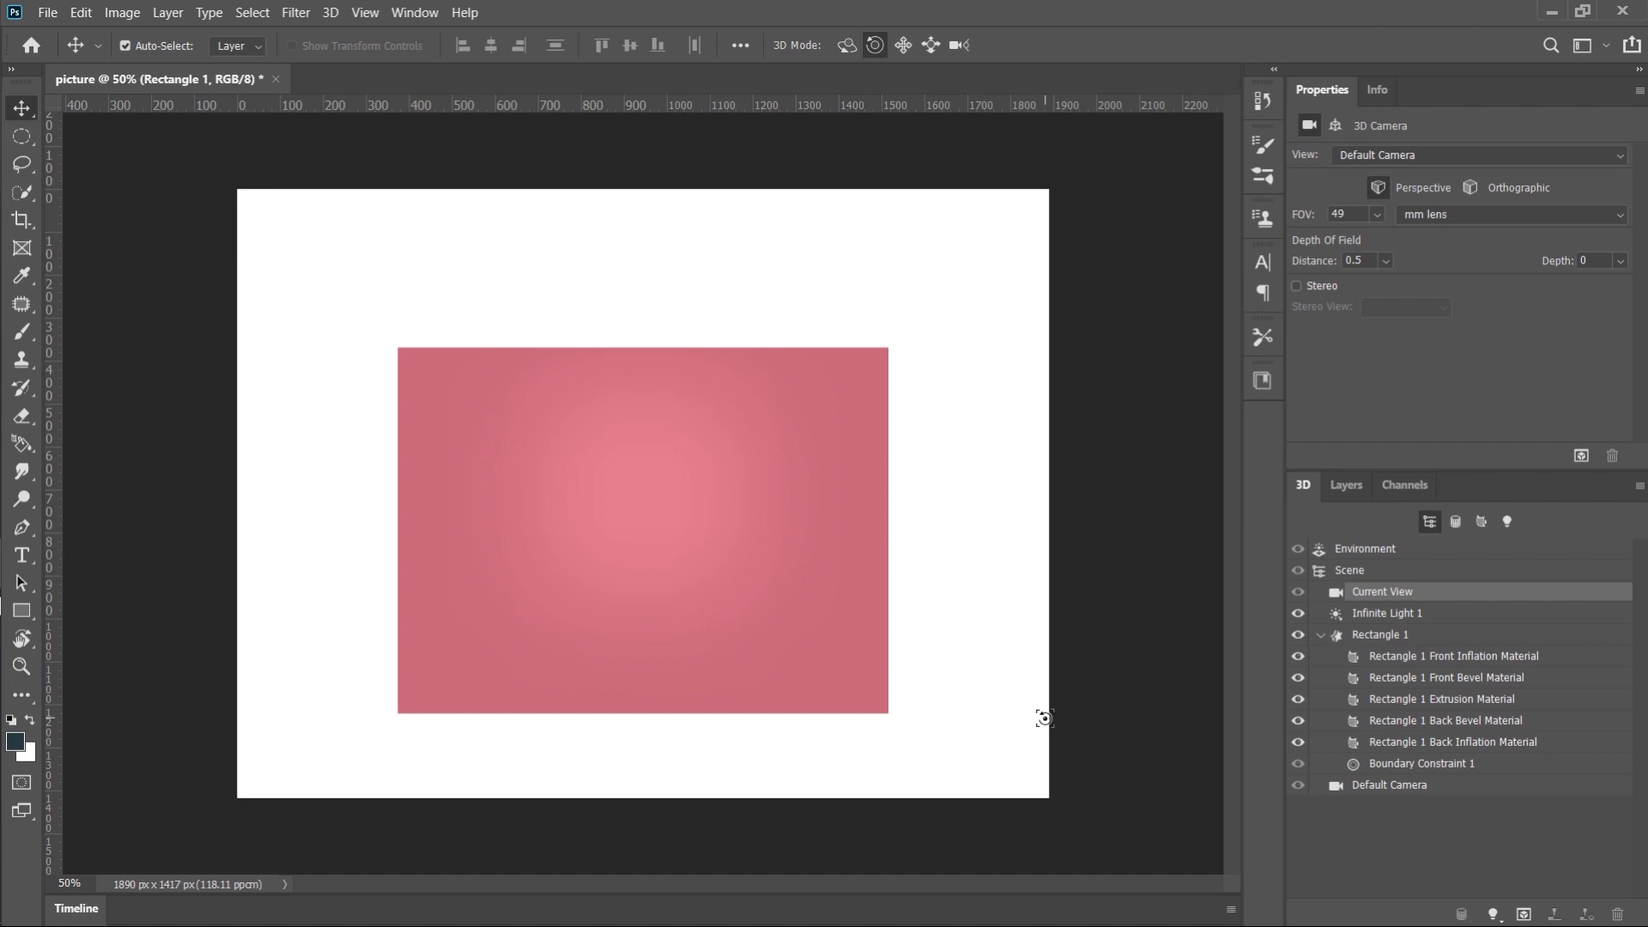
{"action": "key", "text": "ctrl"}
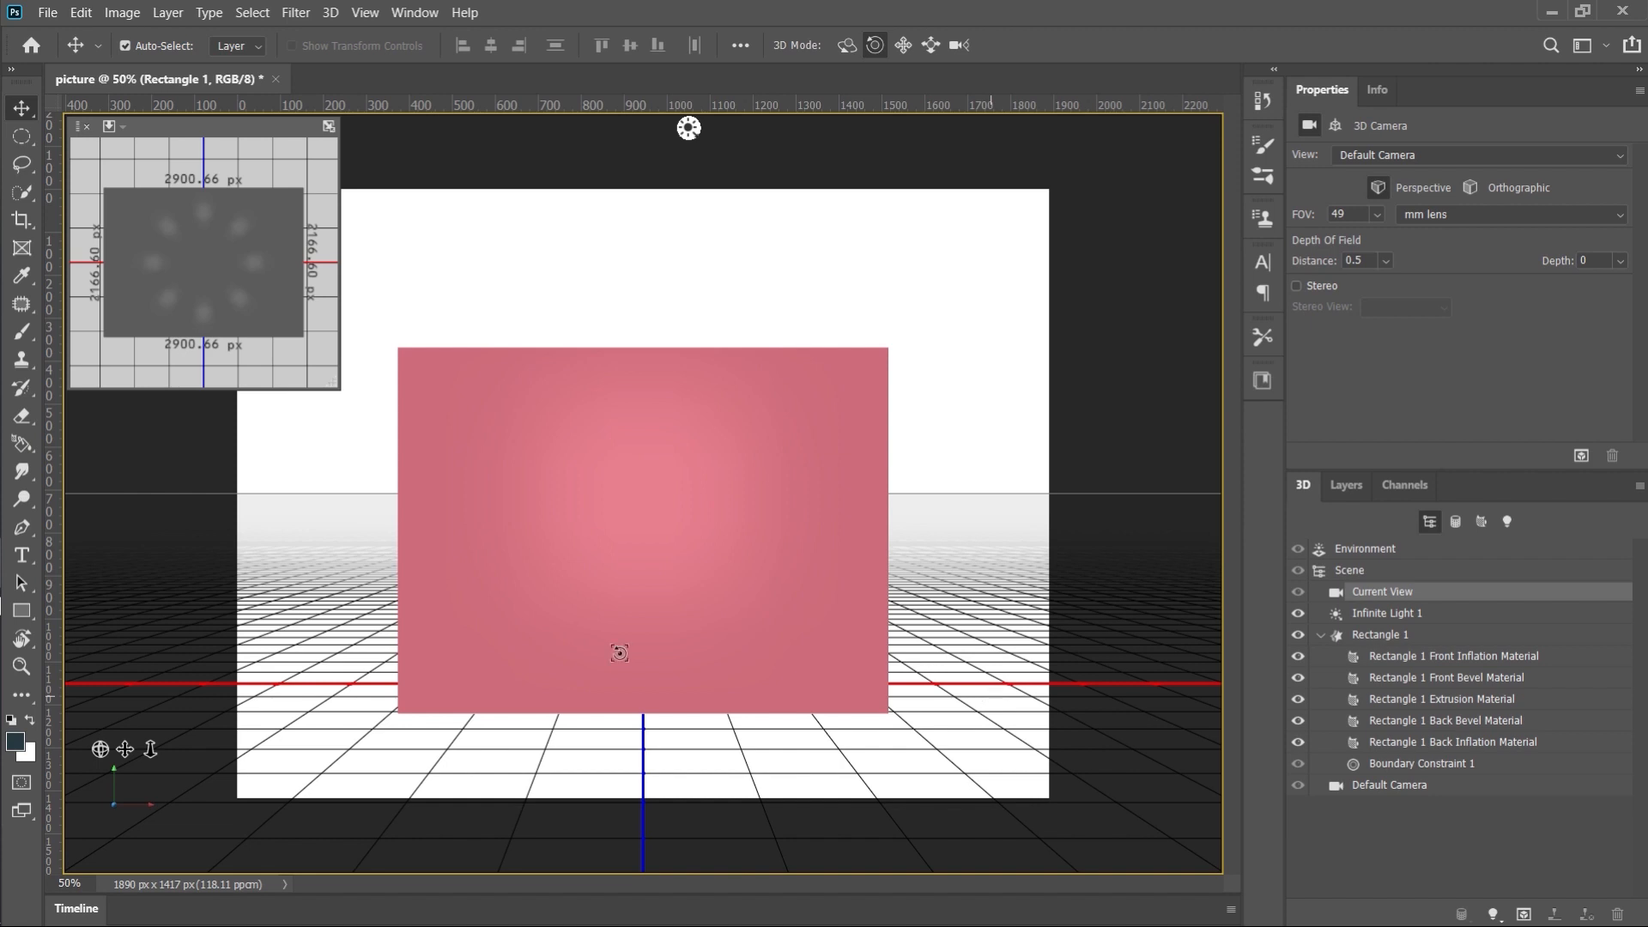
Step: Select the Rectangle 1 mesh and raise it along its Y axis above the ground plane
{"action": "left_click", "coordinate": [595, 558]}
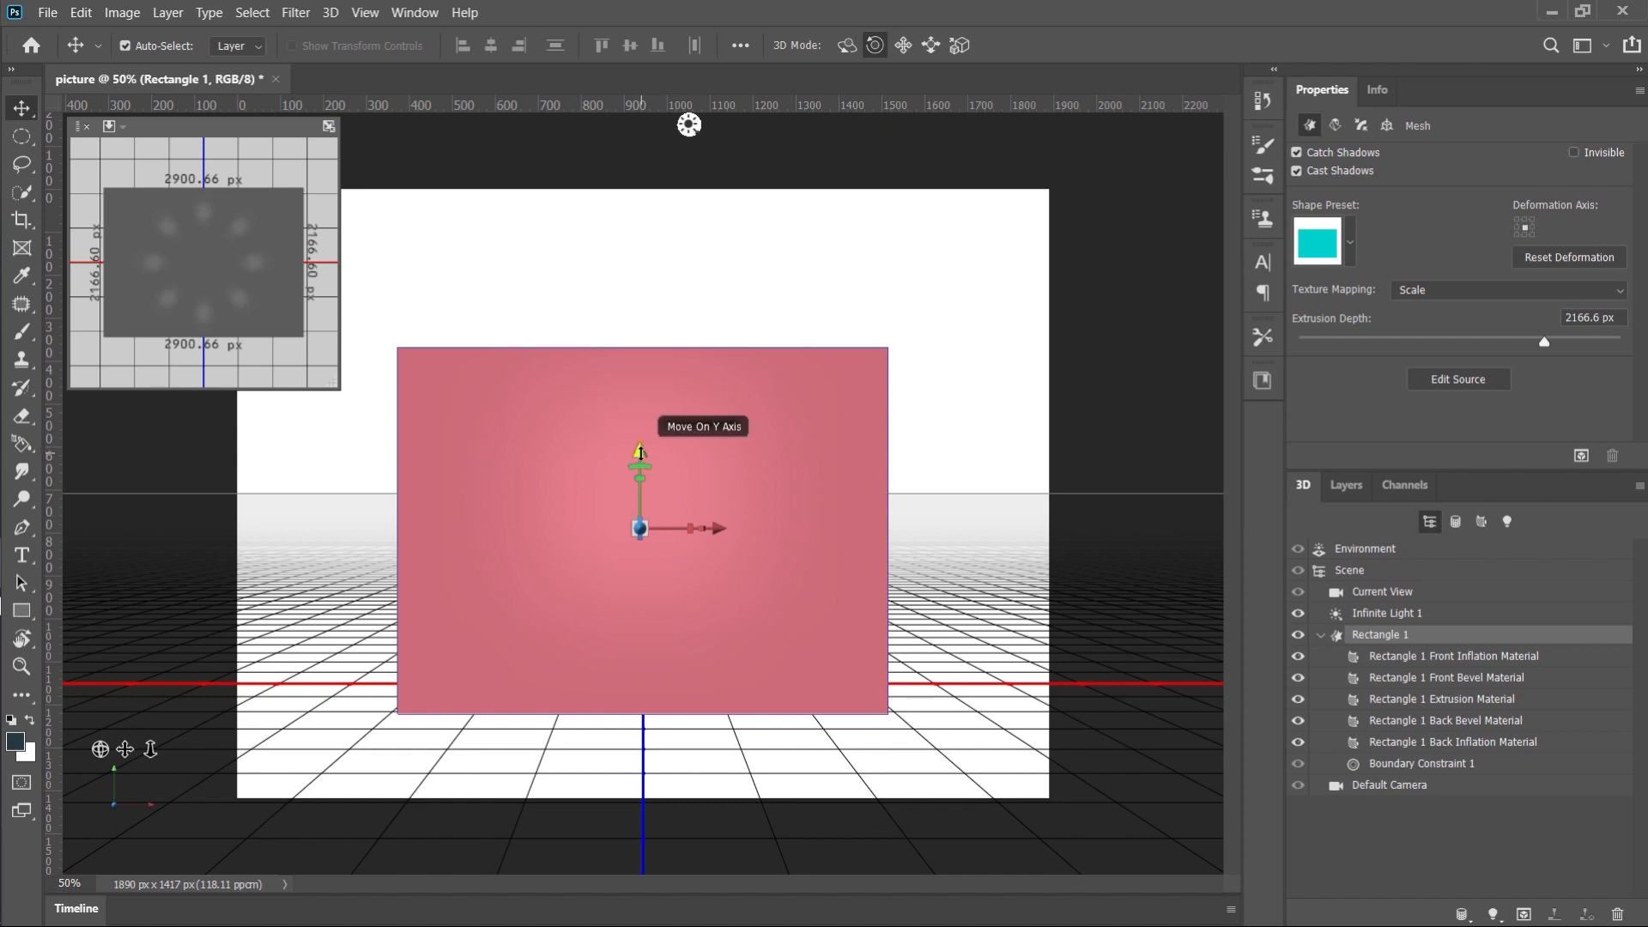
{"action": "left_click_drag", "start_coordinate": [639, 452], "coordinate": [611, 511]}
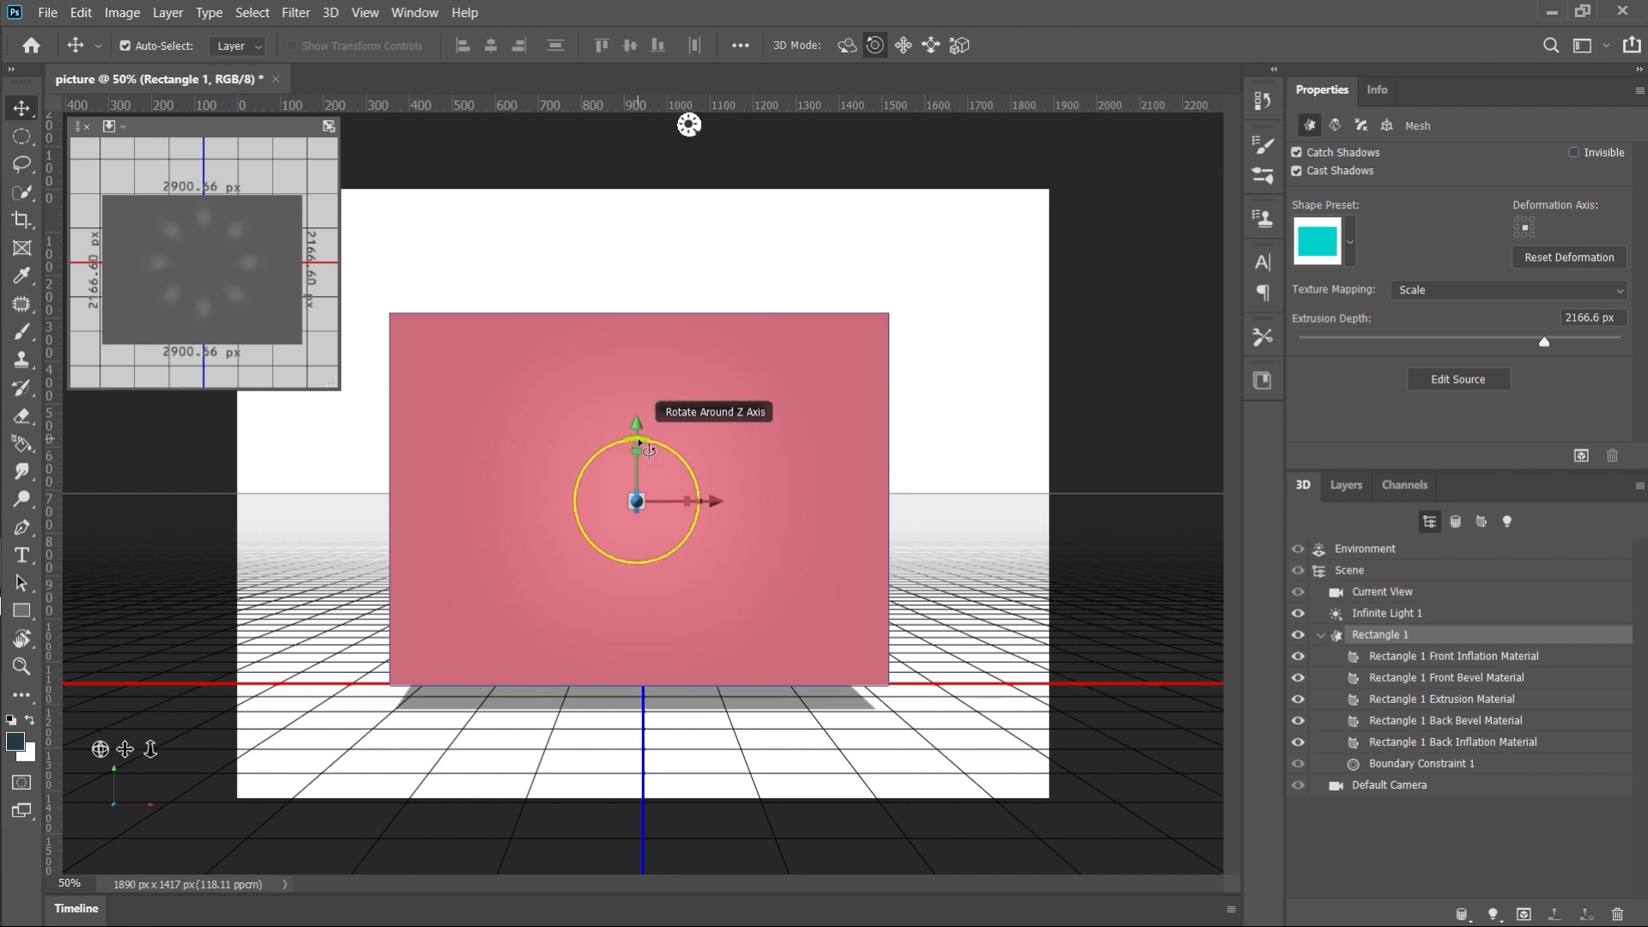
Step: Rotate the box about -1.2° around its Z axis and scale it down in width and height using the 3D axis widget
{"action": "left_click_drag", "start_coordinate": [654, 446], "coordinate": [672, 449]}
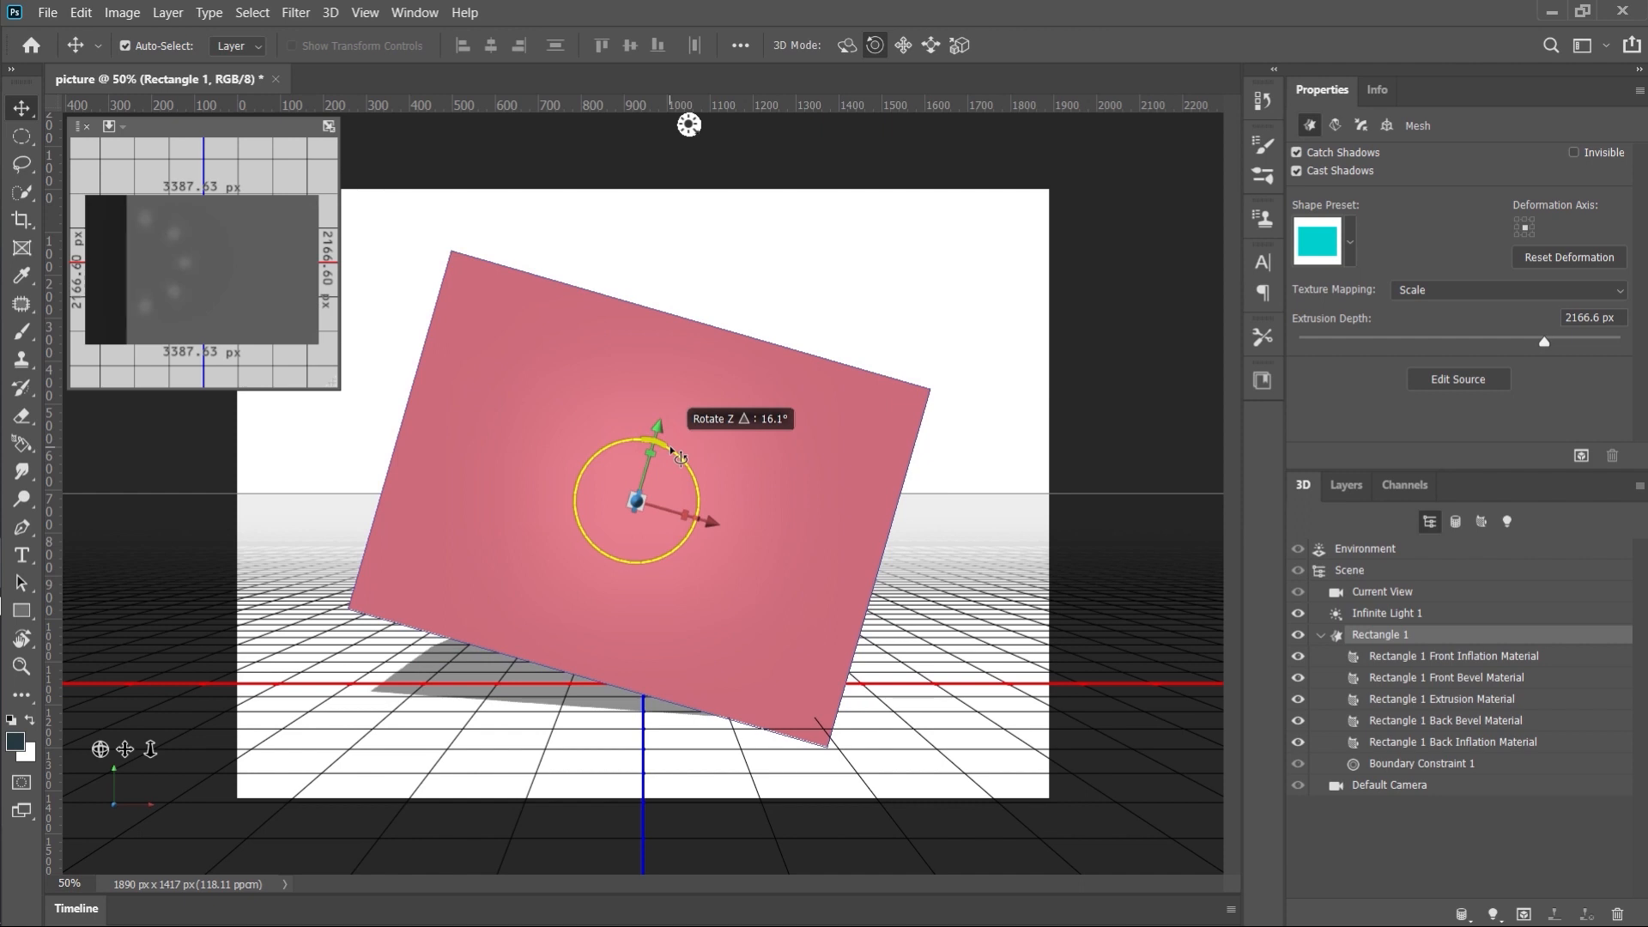
{"action": "left_click_drag", "start_coordinate": [673, 450], "coordinate": [652, 445]}
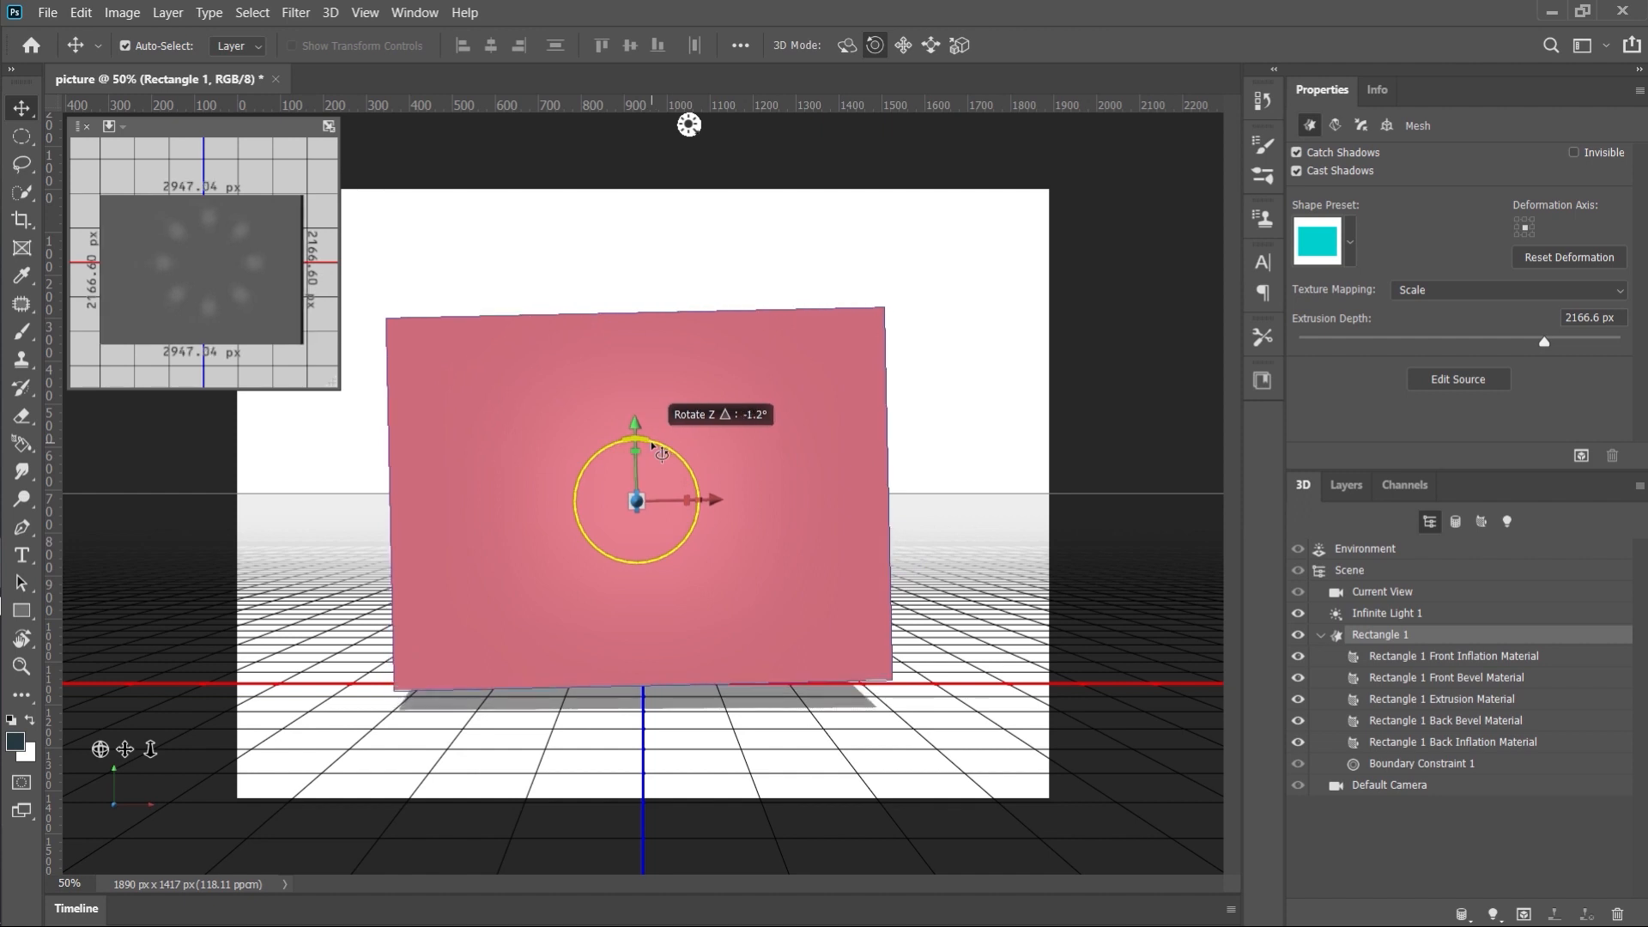
{"action": "left_click_drag", "start_coordinate": [652, 445], "coordinate": [652, 444]}
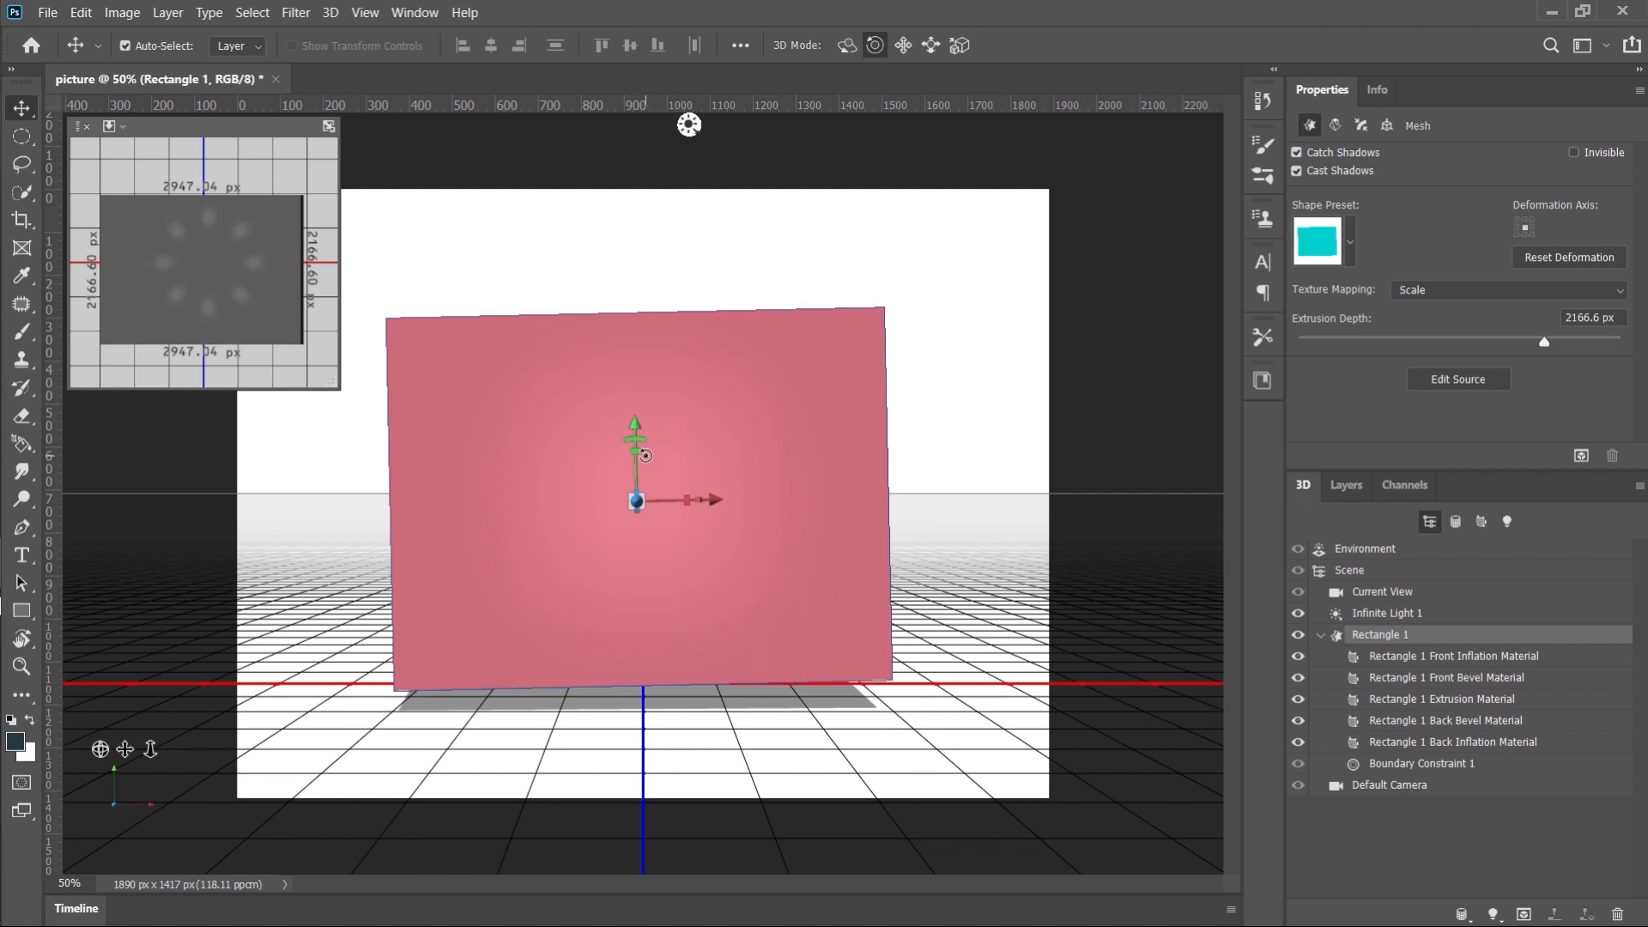
{"action": "left_click_drag", "start_coordinate": [639, 450], "coordinate": [668, 509]}
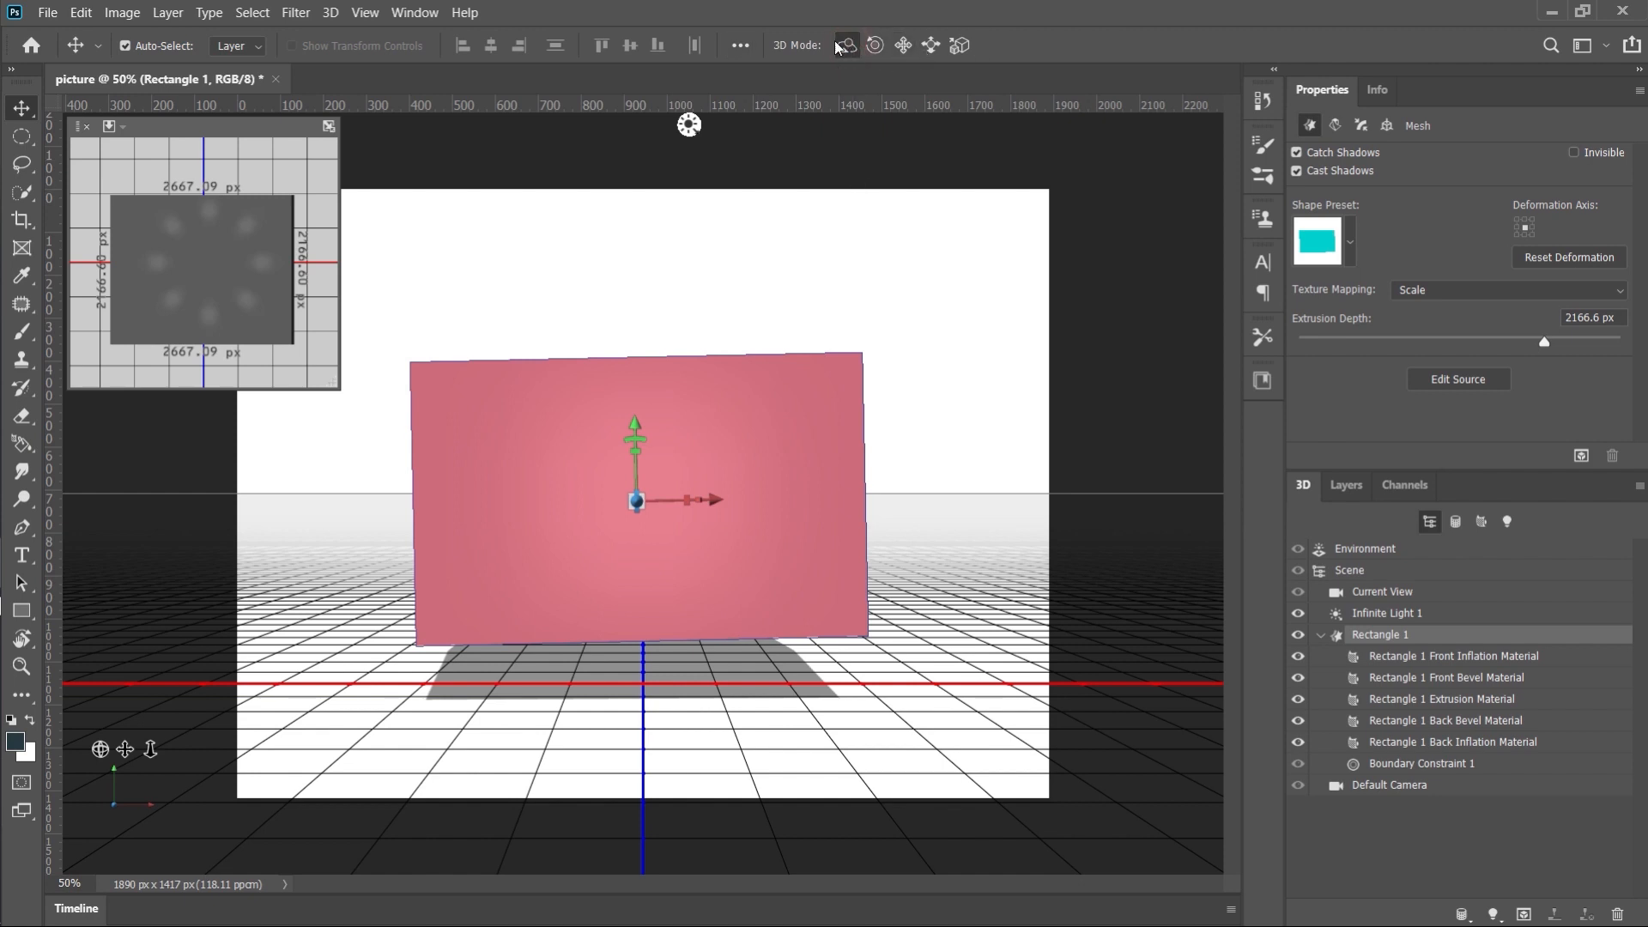
Step: Try rotating the box freely and rolling it with the Roll 3D mode, restoring its orientation after each trial
{"action": "left_click_drag", "start_coordinate": [982, 497], "coordinate": [884, 532]}
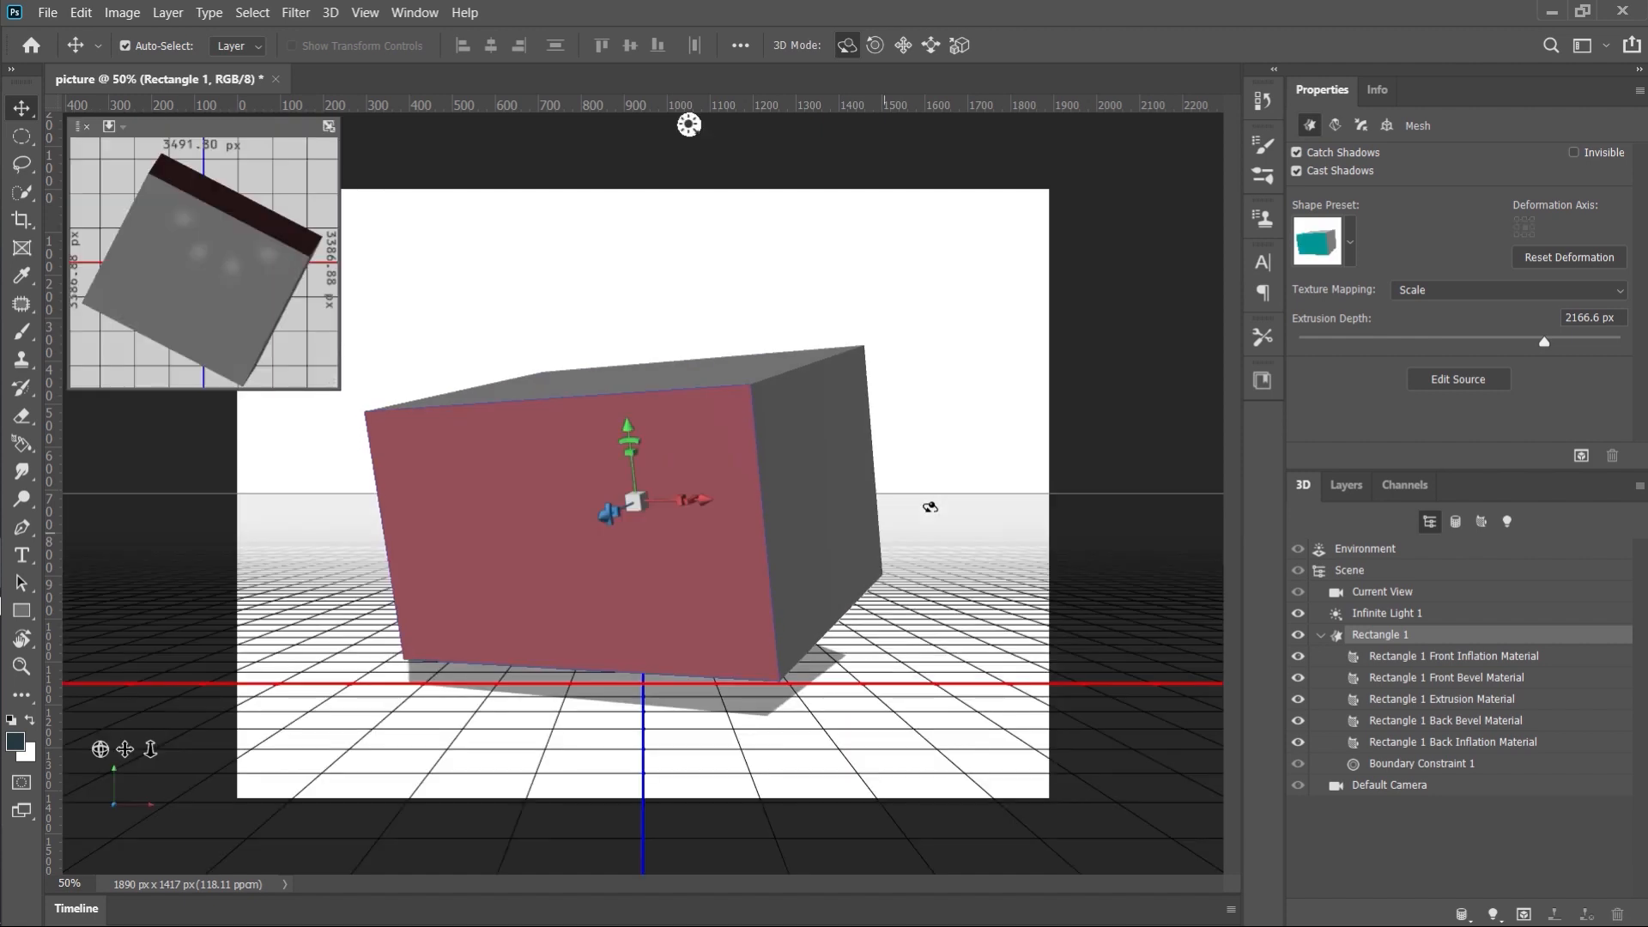
{"action": "key", "text": "ctrl+z"}
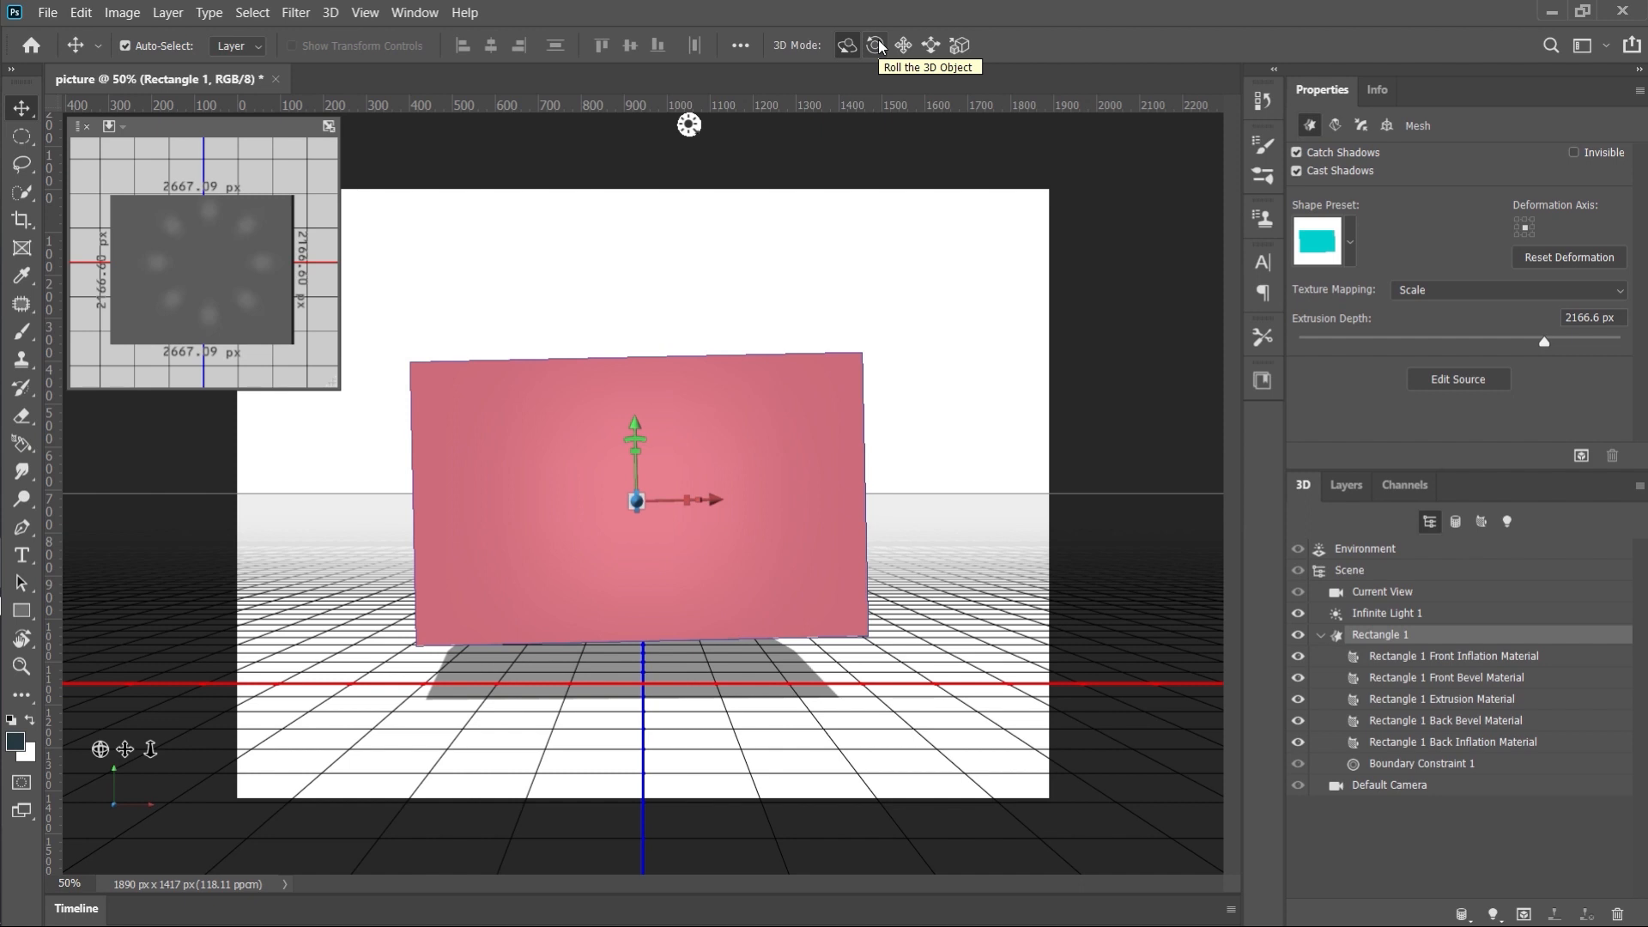
{"action": "left_click", "coordinate": [877, 43]}
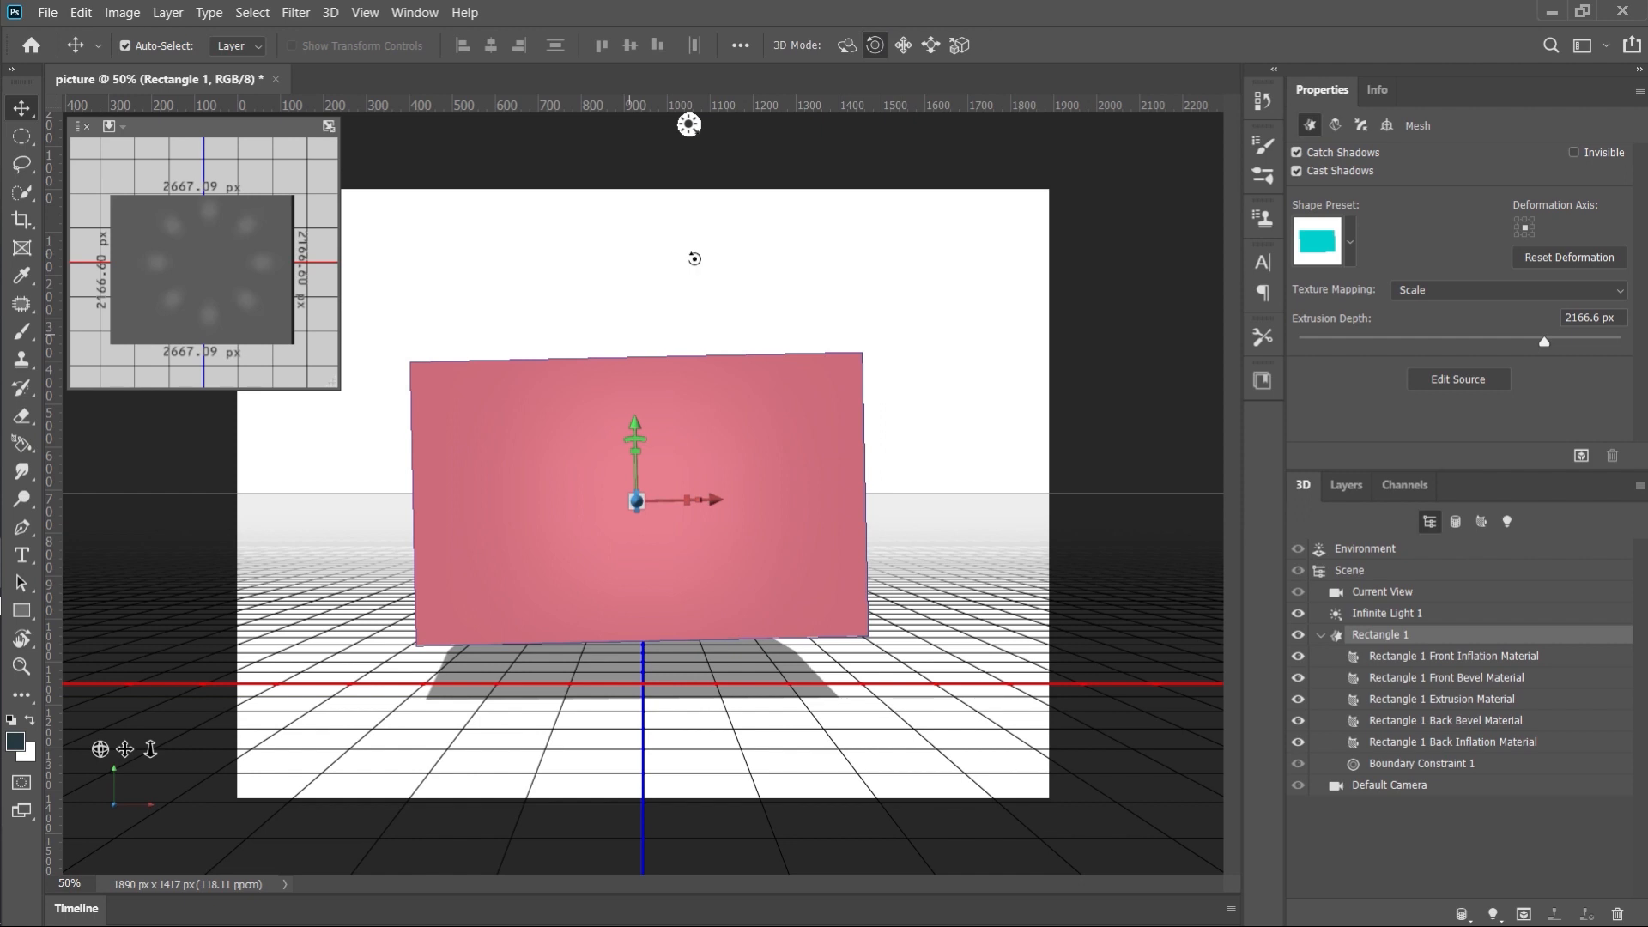
{"action": "left_click_drag", "start_coordinate": [698, 257], "coordinate": [691, 403]}
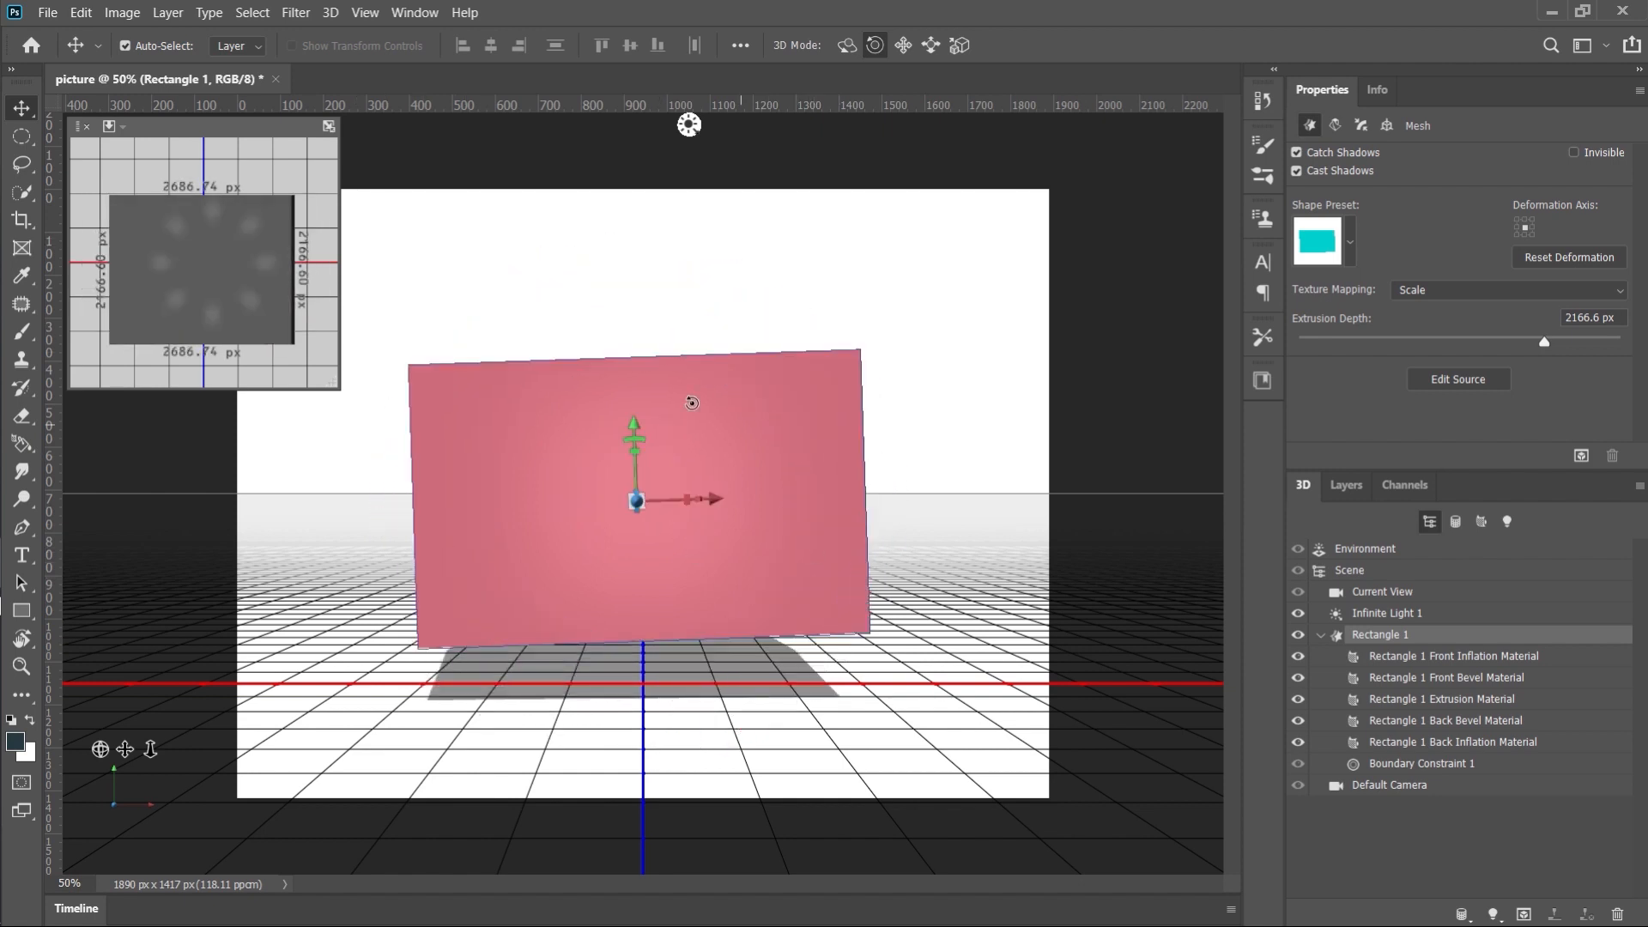
{"action": "left_click_drag", "start_coordinate": [697, 407], "coordinate": [691, 402]}
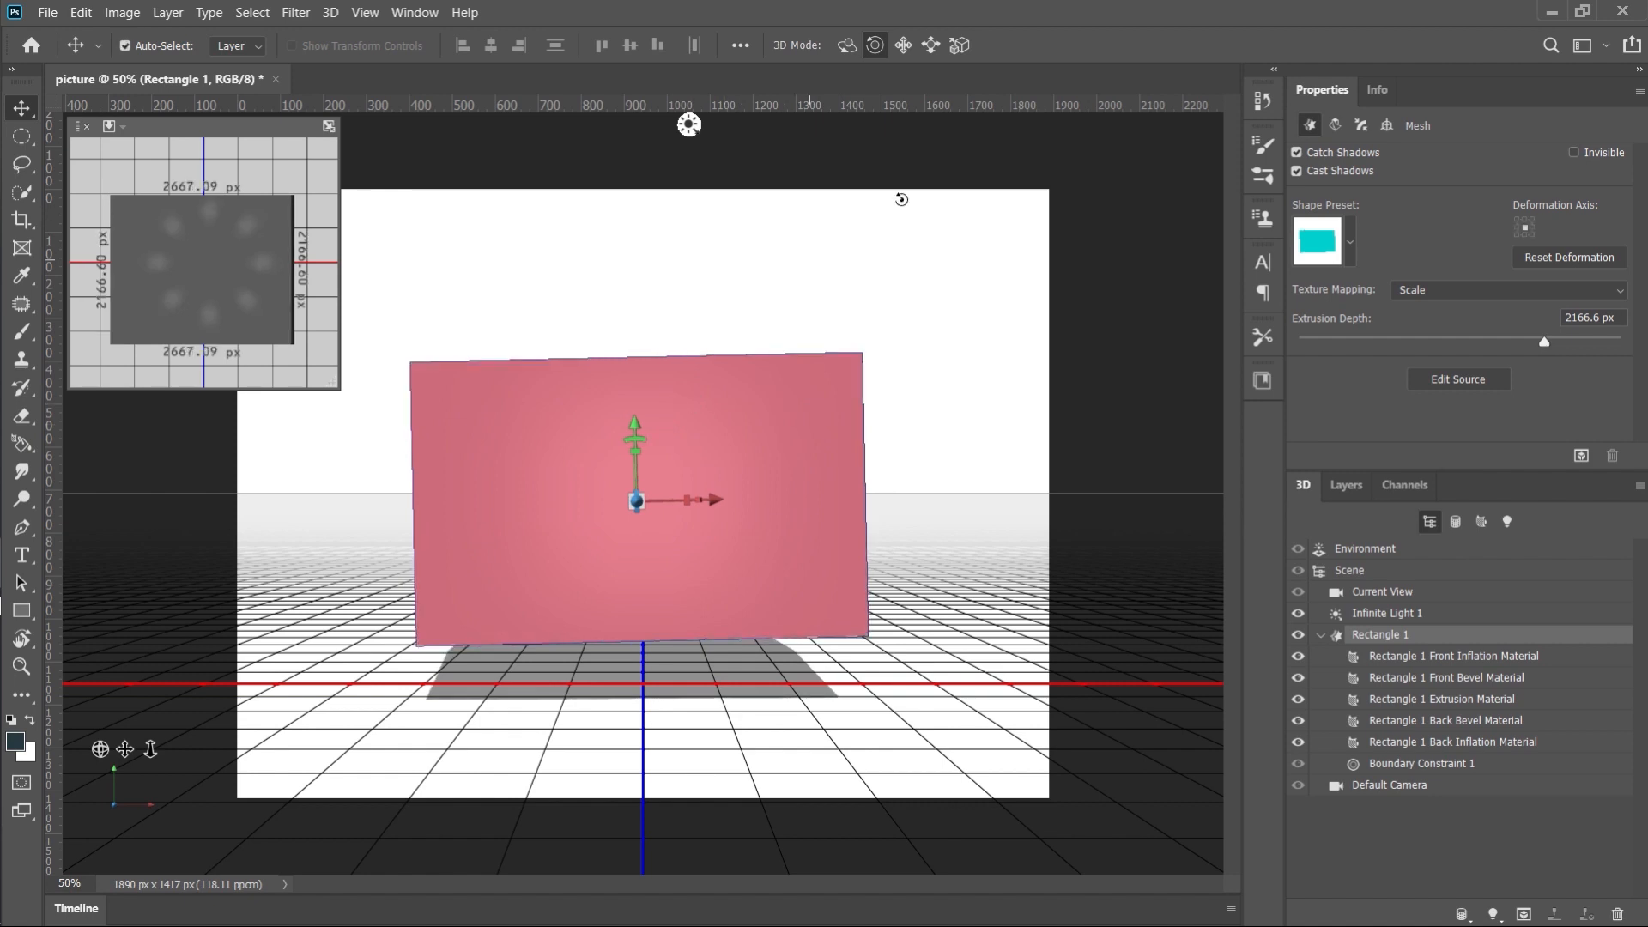
Step: Pan the box slightly to the right, and slide it back left and closer to the camera
{"action": "left_click", "coordinate": [902, 45]}
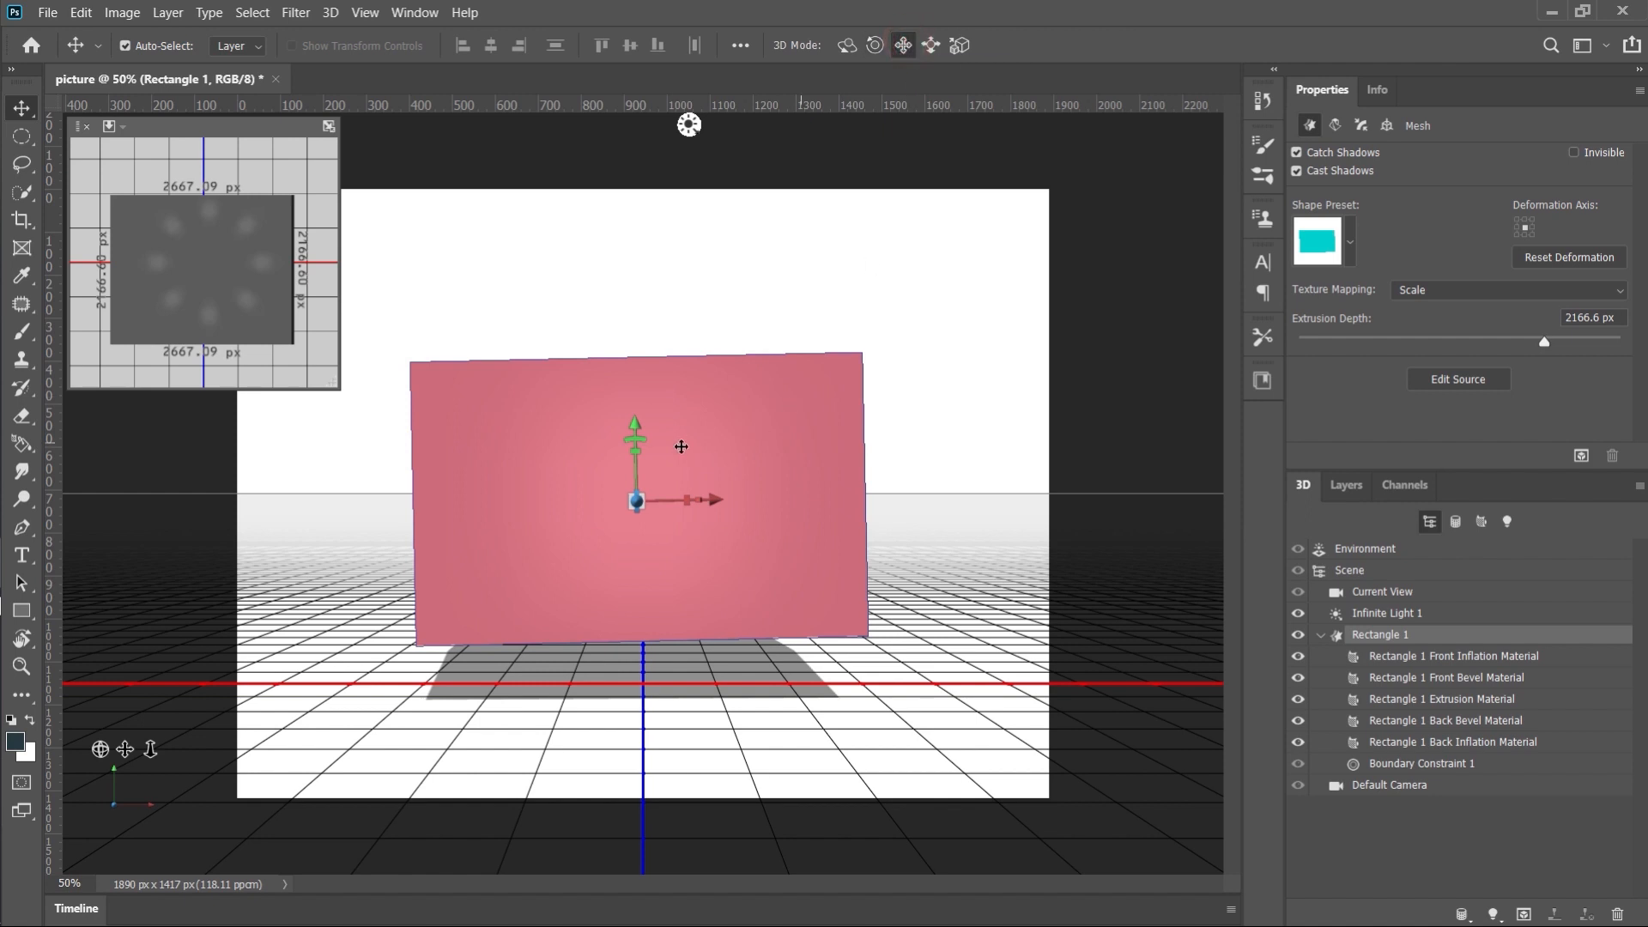
{"action": "left_click_drag", "start_coordinate": [680, 479], "coordinate": [754, 467]}
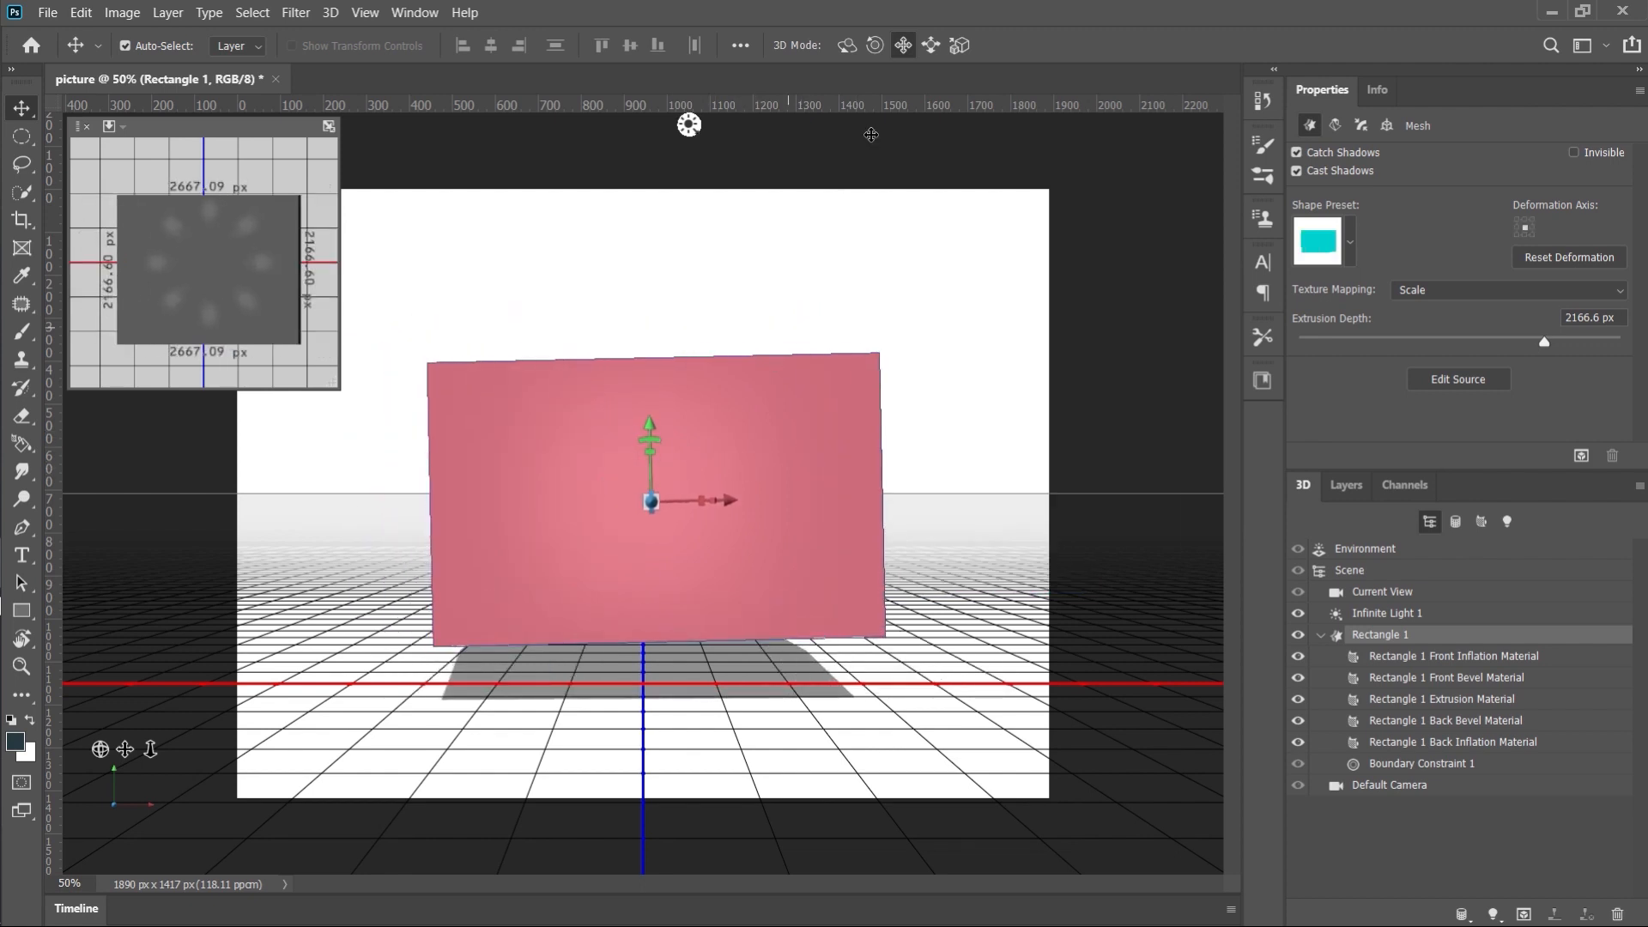
{"action": "left_click", "coordinate": [932, 48]}
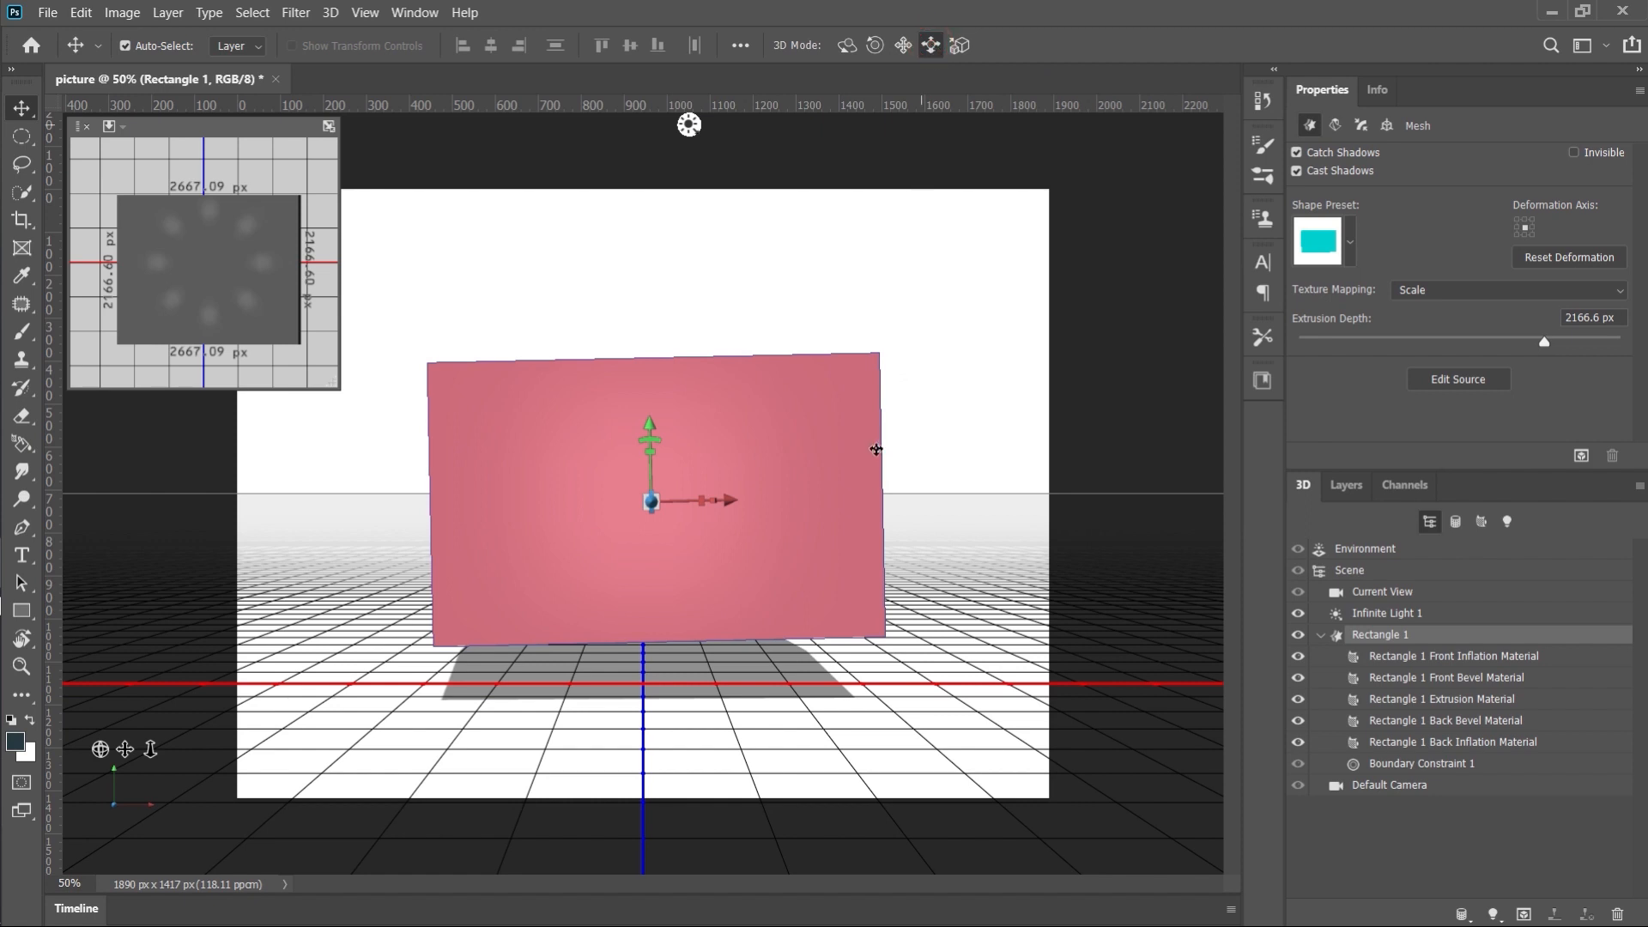
{"action": "left_click_drag", "start_coordinate": [872, 515], "coordinate": [838, 570]}
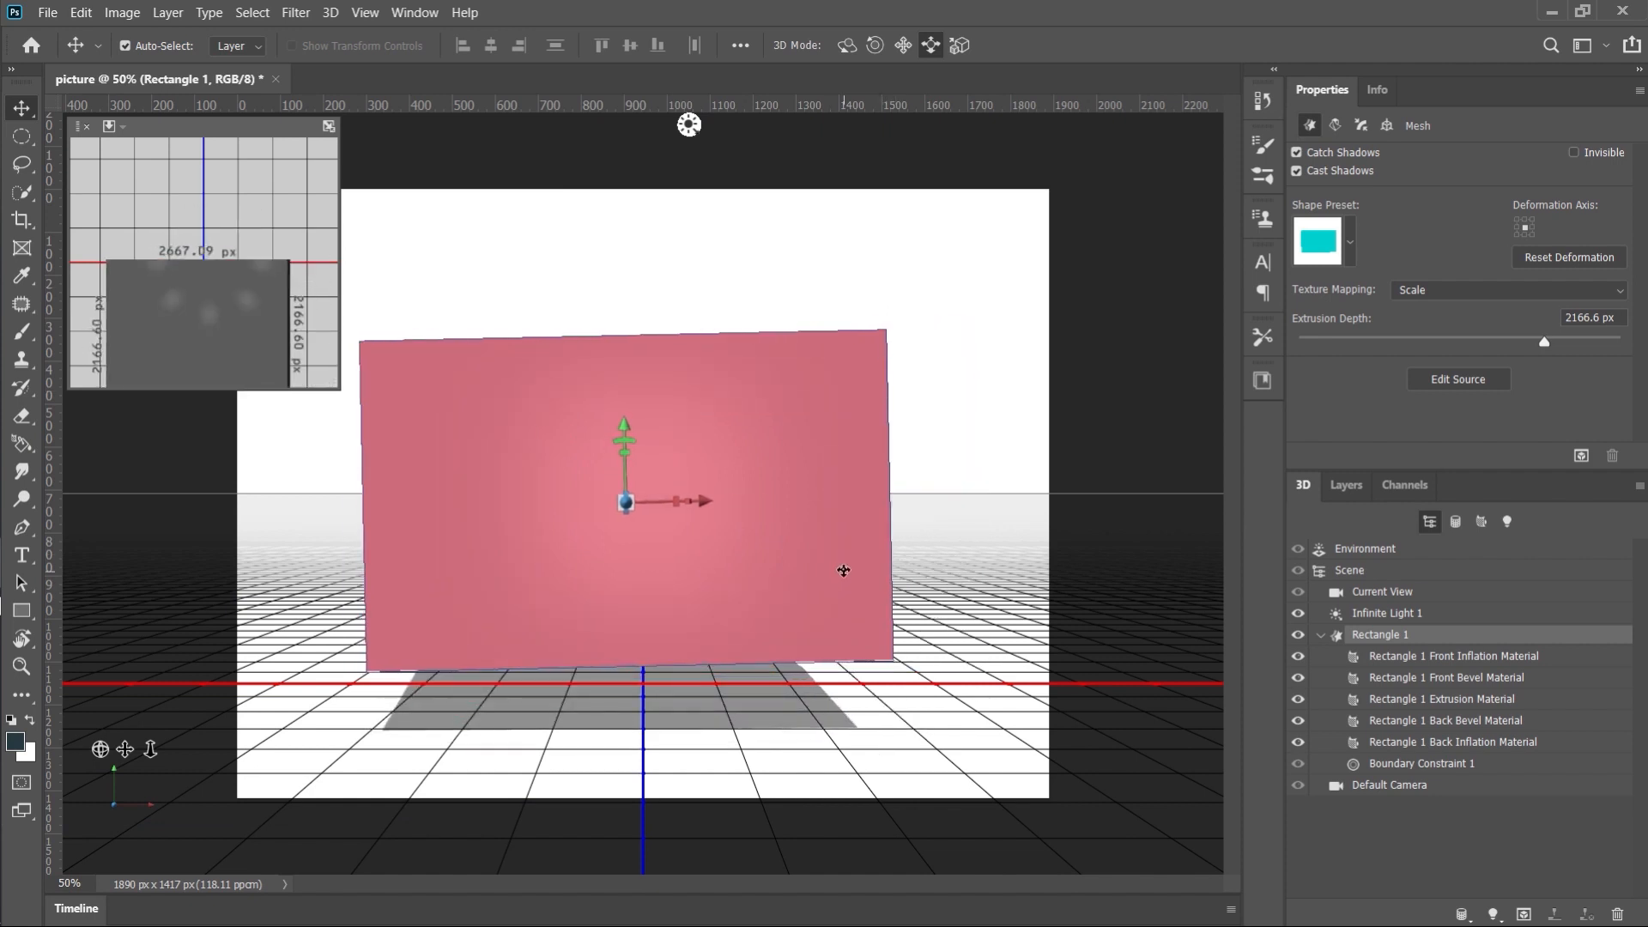
Step: Scale the whole box down slightly with the Scale 3D mode
{"action": "left_click", "coordinate": [905, 47]}
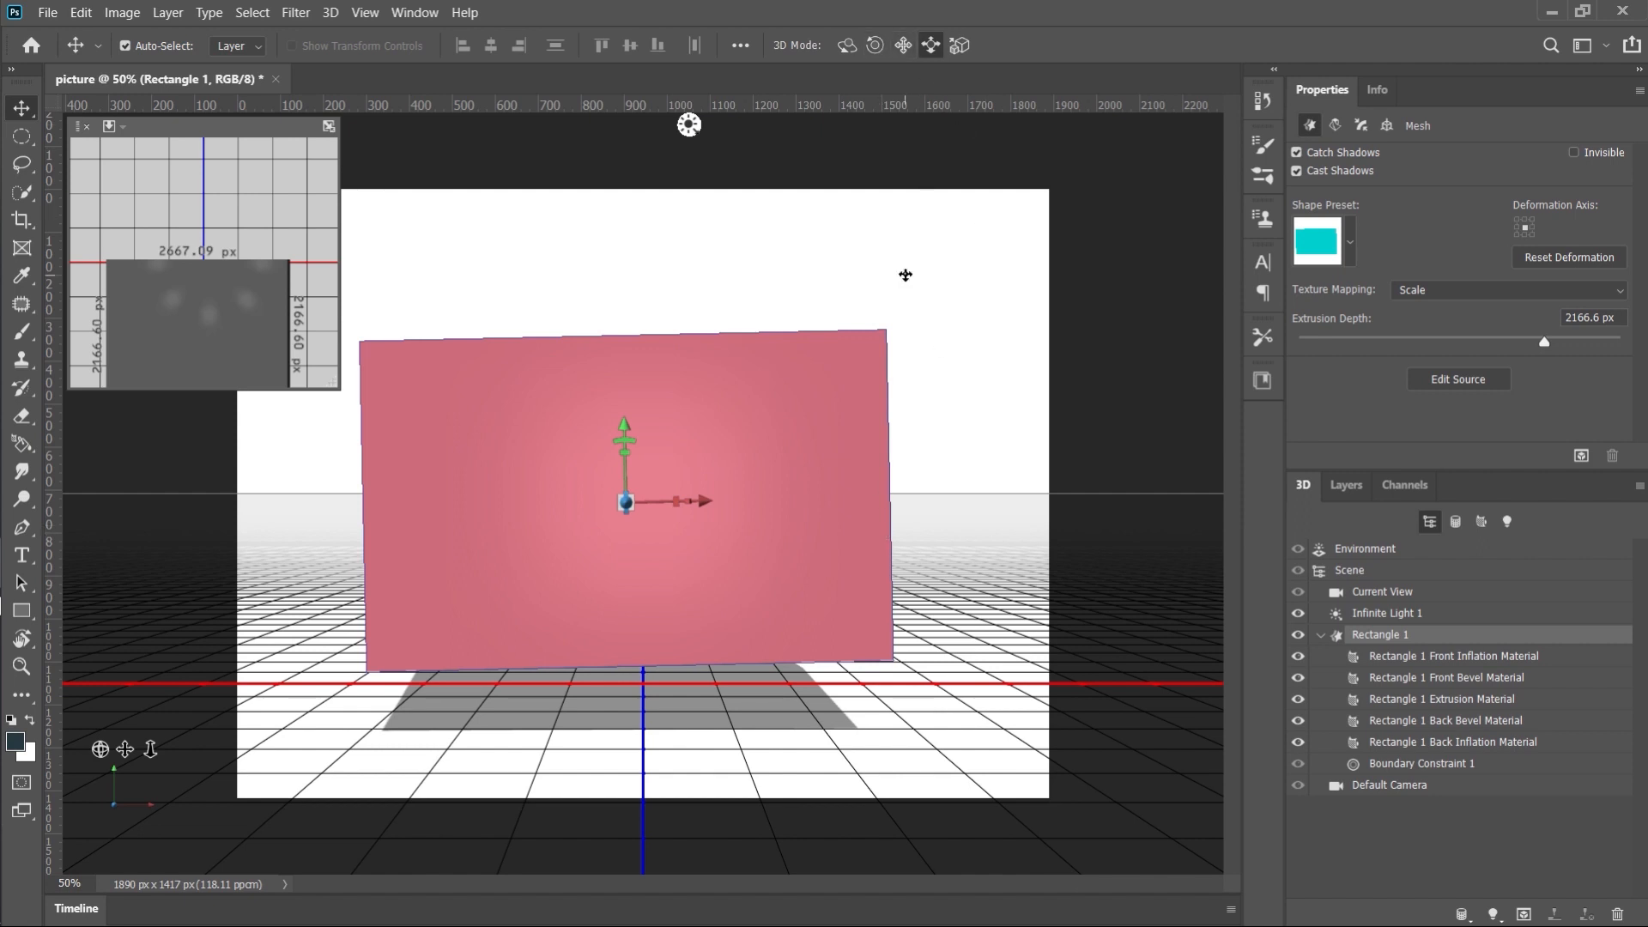
{"action": "left_click", "coordinate": [958, 45]}
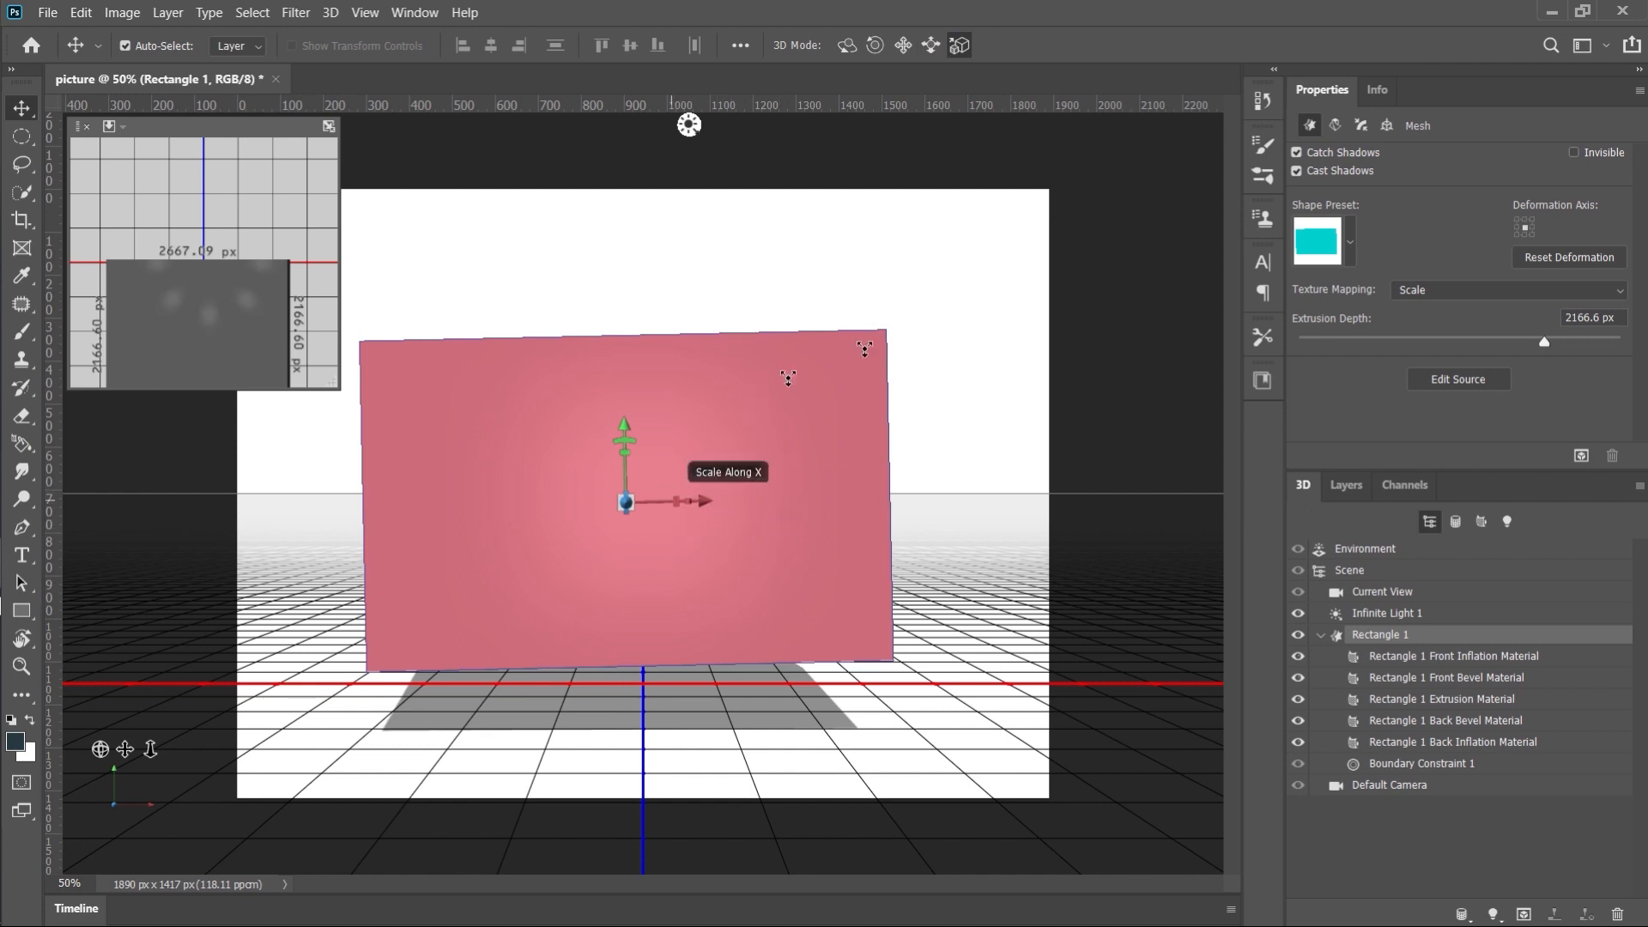
{"action": "left_click_drag", "start_coordinate": [929, 314], "coordinate": [768, 398]}
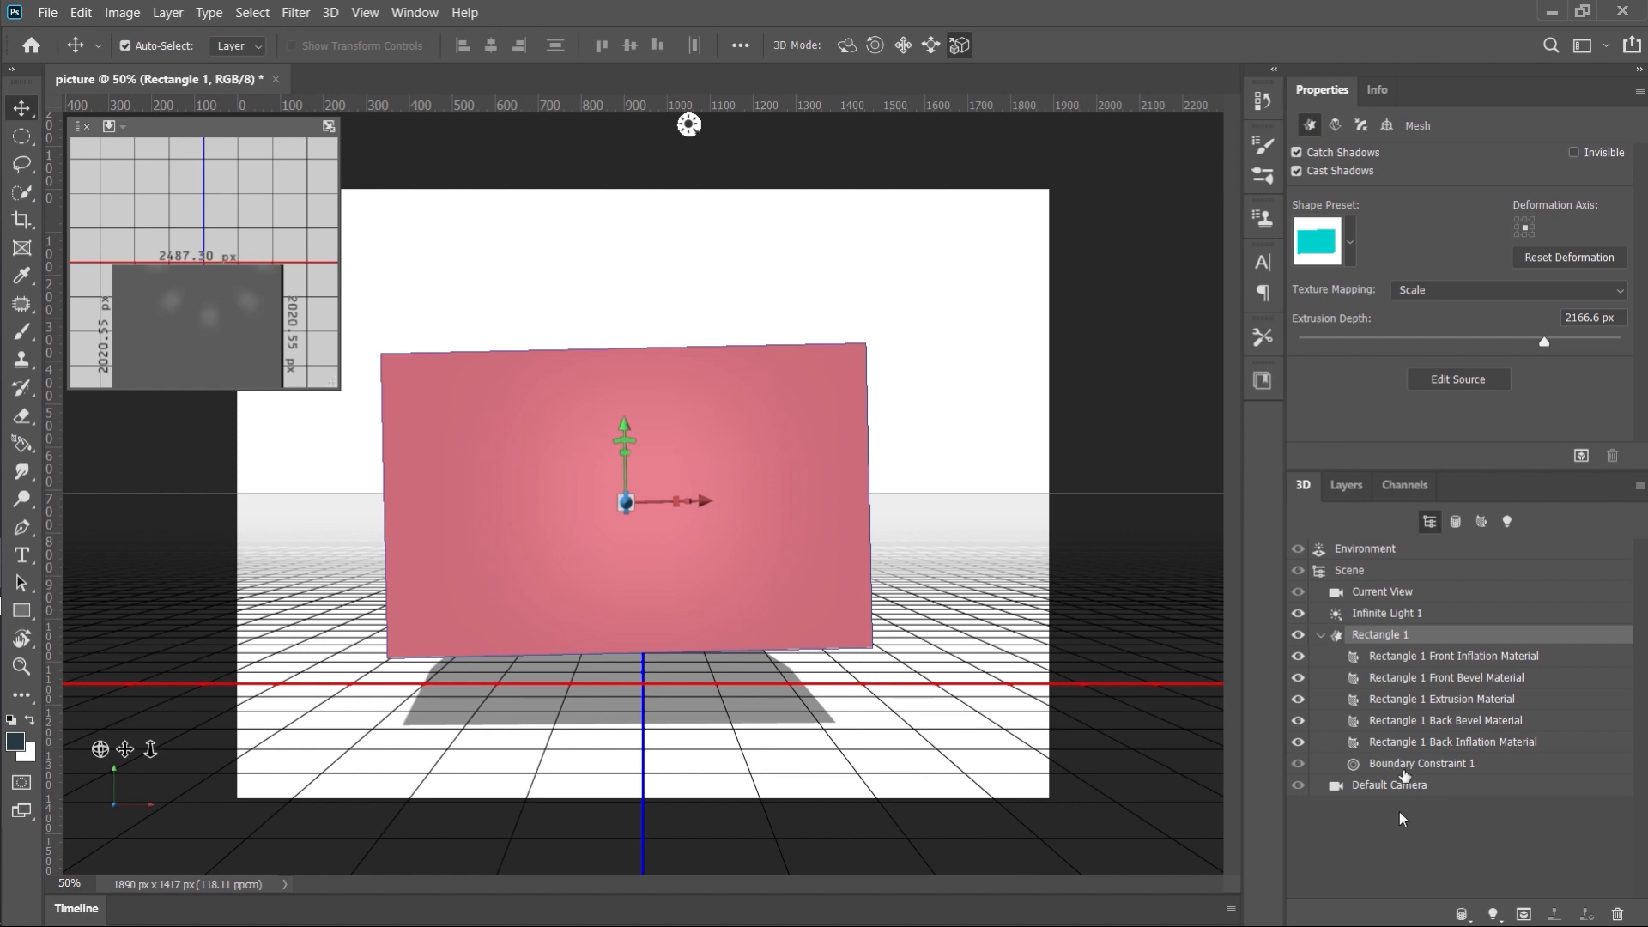
Step: Rotate the environment's image-based light slightly around the box and display the Scene properties
{"action": "left_click", "coordinate": [1382, 548]}
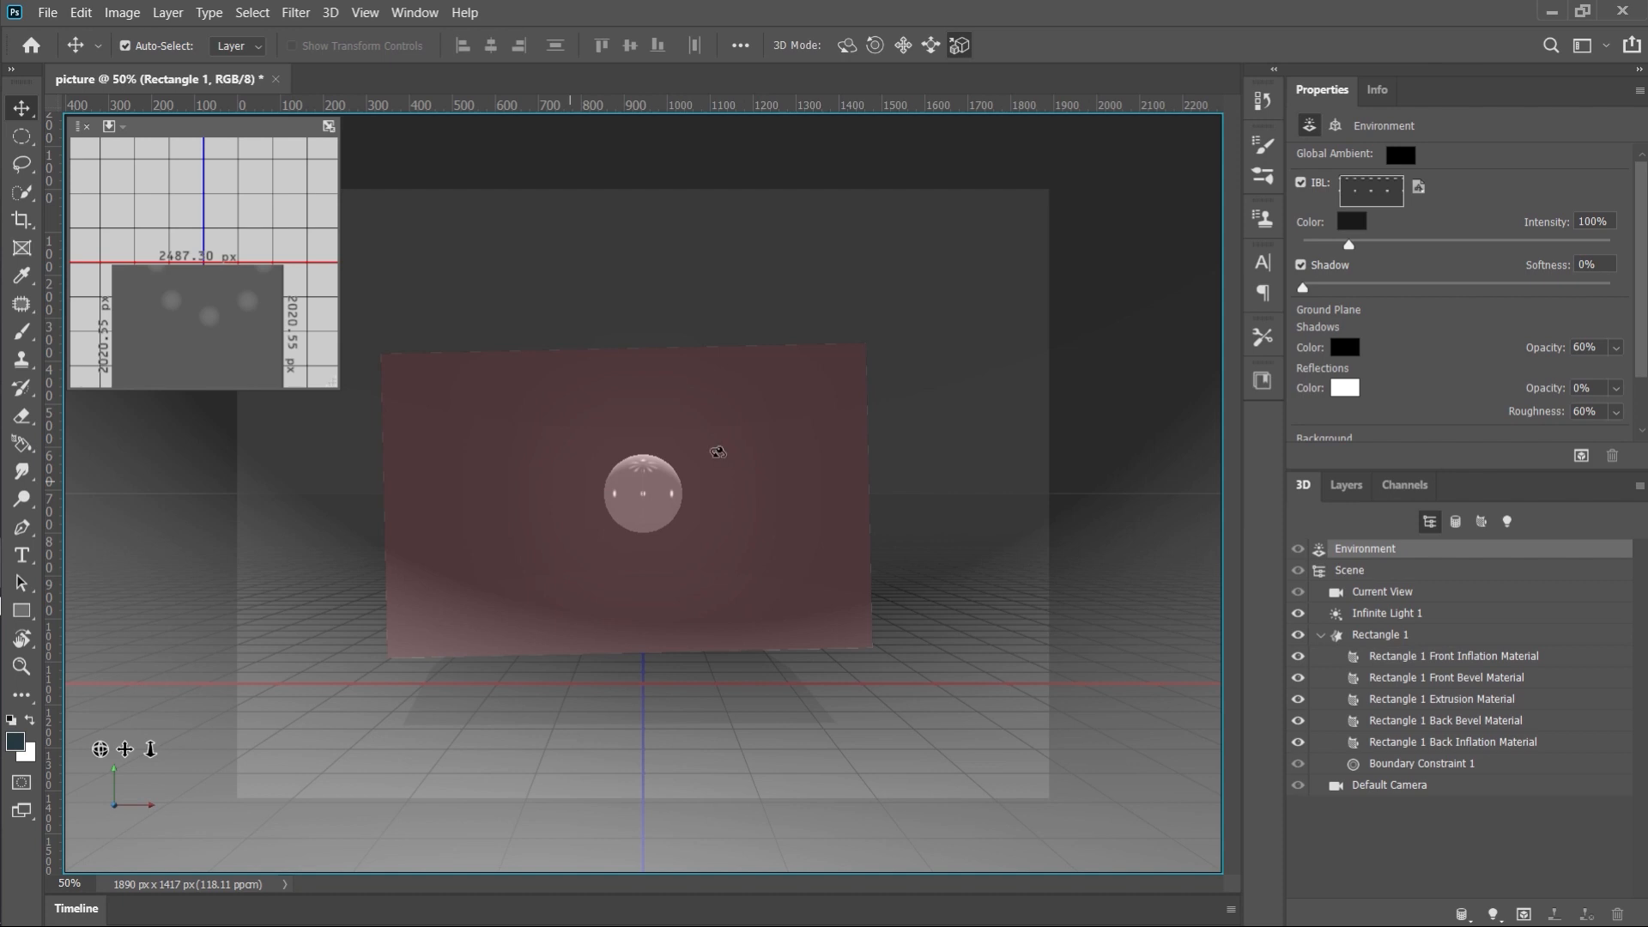
{"action": "left_click_drag", "start_coordinate": [668, 520], "coordinate": [776, 502]}
{"action": "mouse_move", "coordinate": [621, 504]}
{"action": "left_mouse_down"}
{"action": "mouse_move", "coordinate": [581, 493]}
{"action": "mouse_move", "coordinate": [620, 485]}
{"action": "mouse_move", "coordinate": [665, 419]}
{"action": "mouse_move", "coordinate": [657, 510]}
{"action": "mouse_move", "coordinate": [630, 501]}
{"action": "mouse_move", "coordinate": [683, 466]}
{"action": "left_mouse_up"}
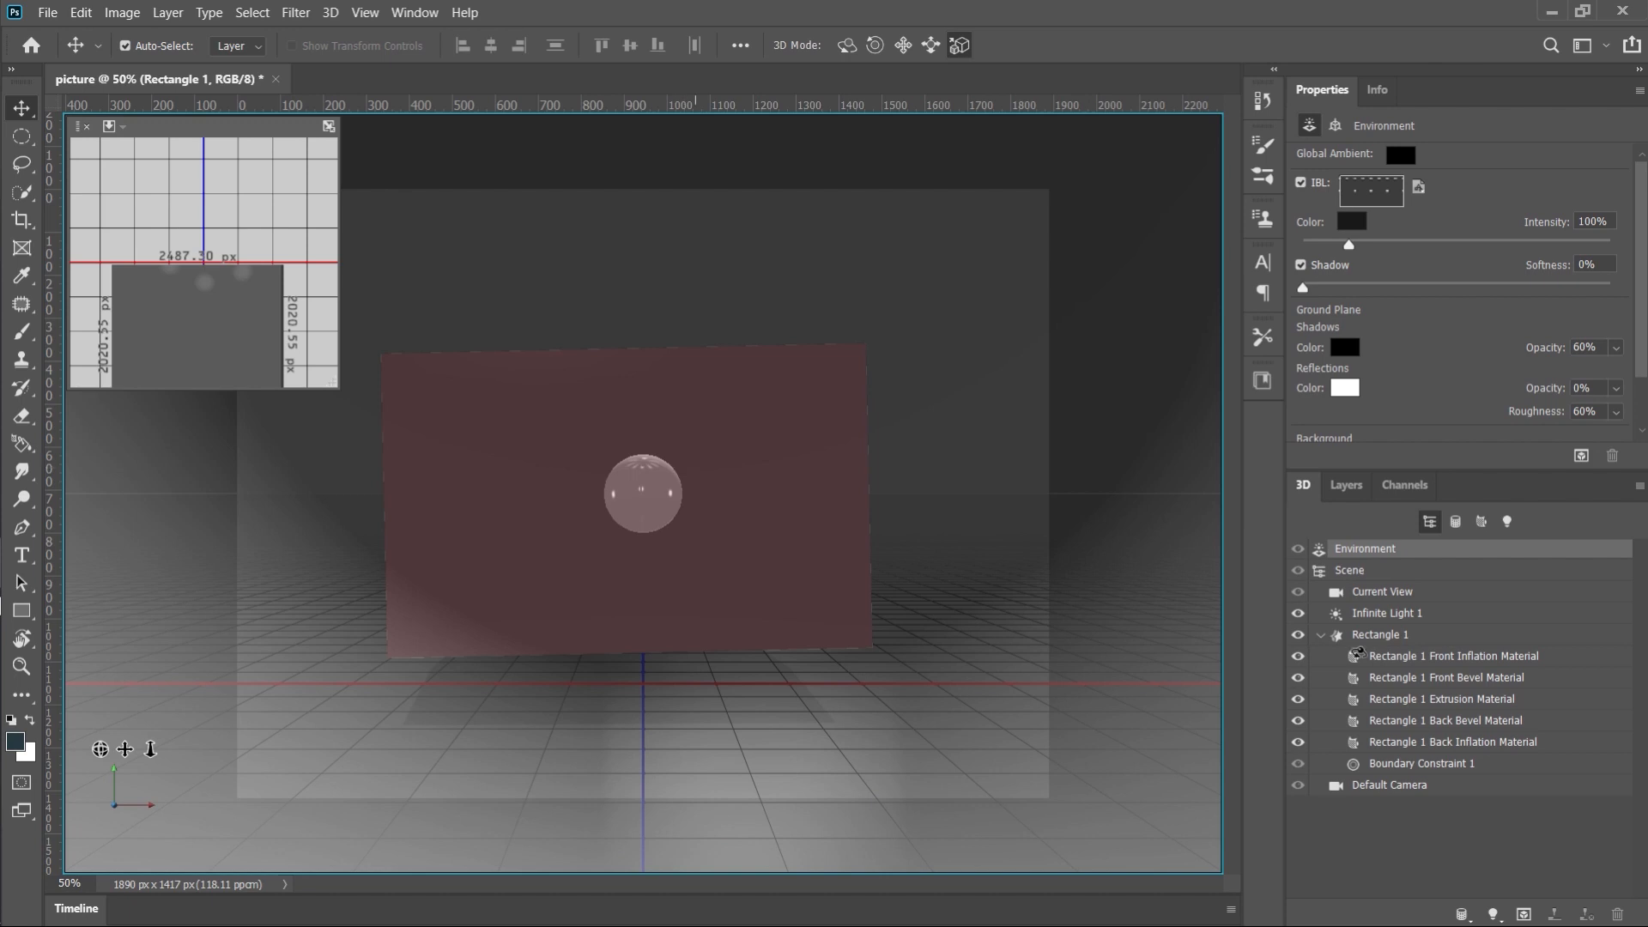
{"action": "left_click", "coordinate": [1371, 574]}
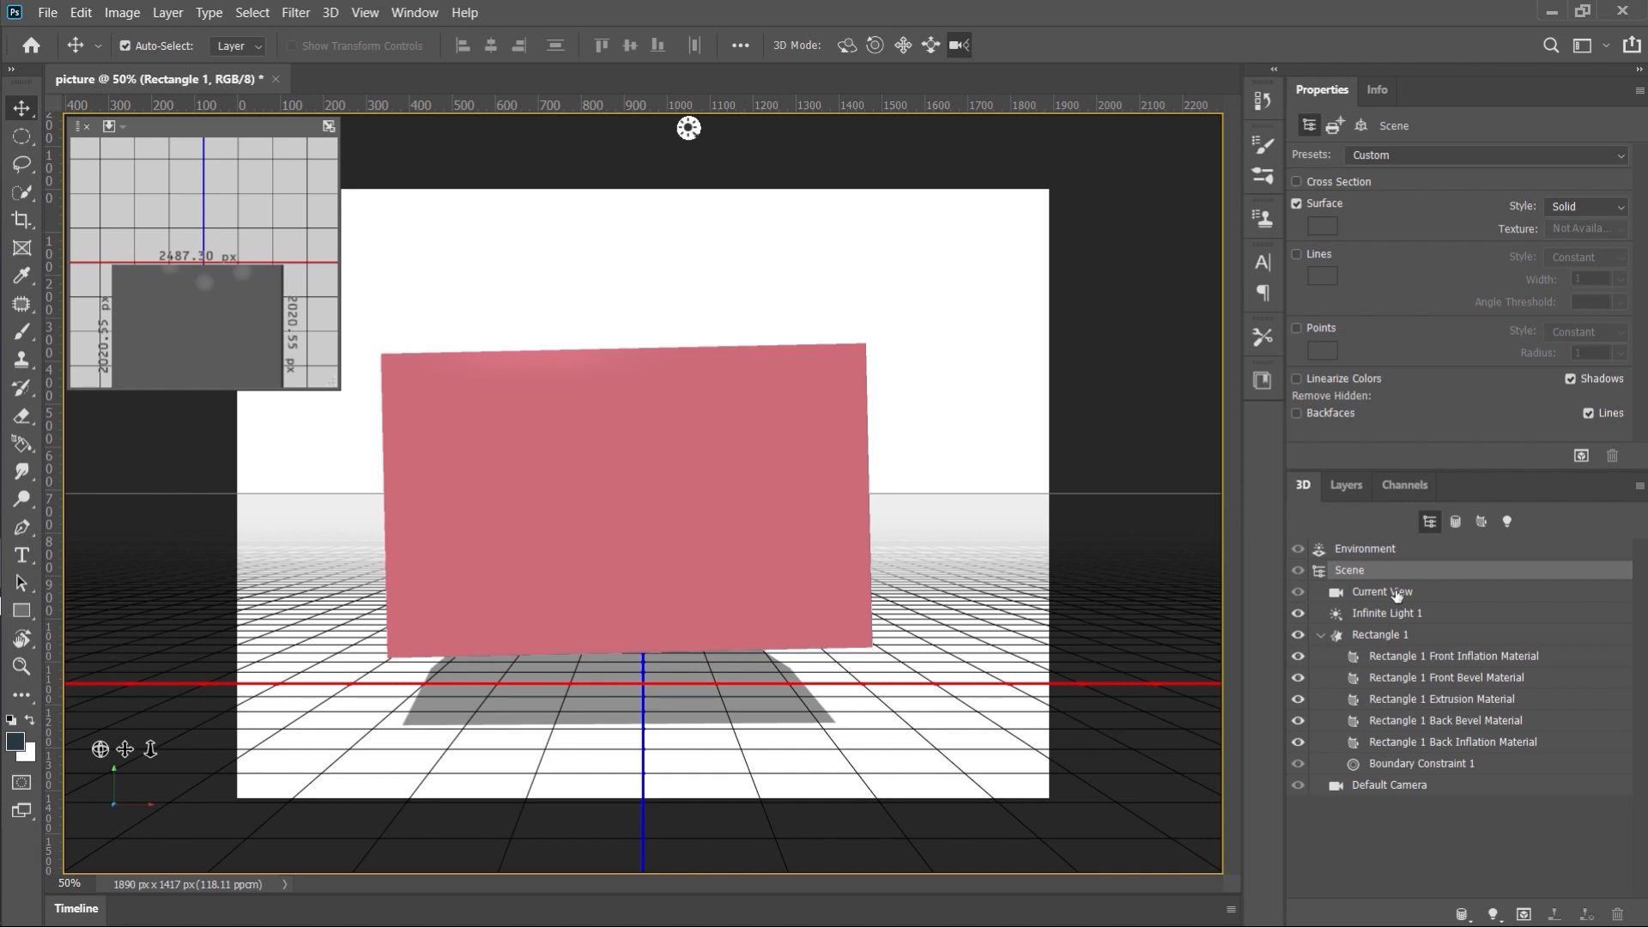
Step: Re-aim Infinite Light 1 to shine from the upper left behind the box, casting its shadow forward to the right
{"action": "left_click", "coordinate": [1394, 613]}
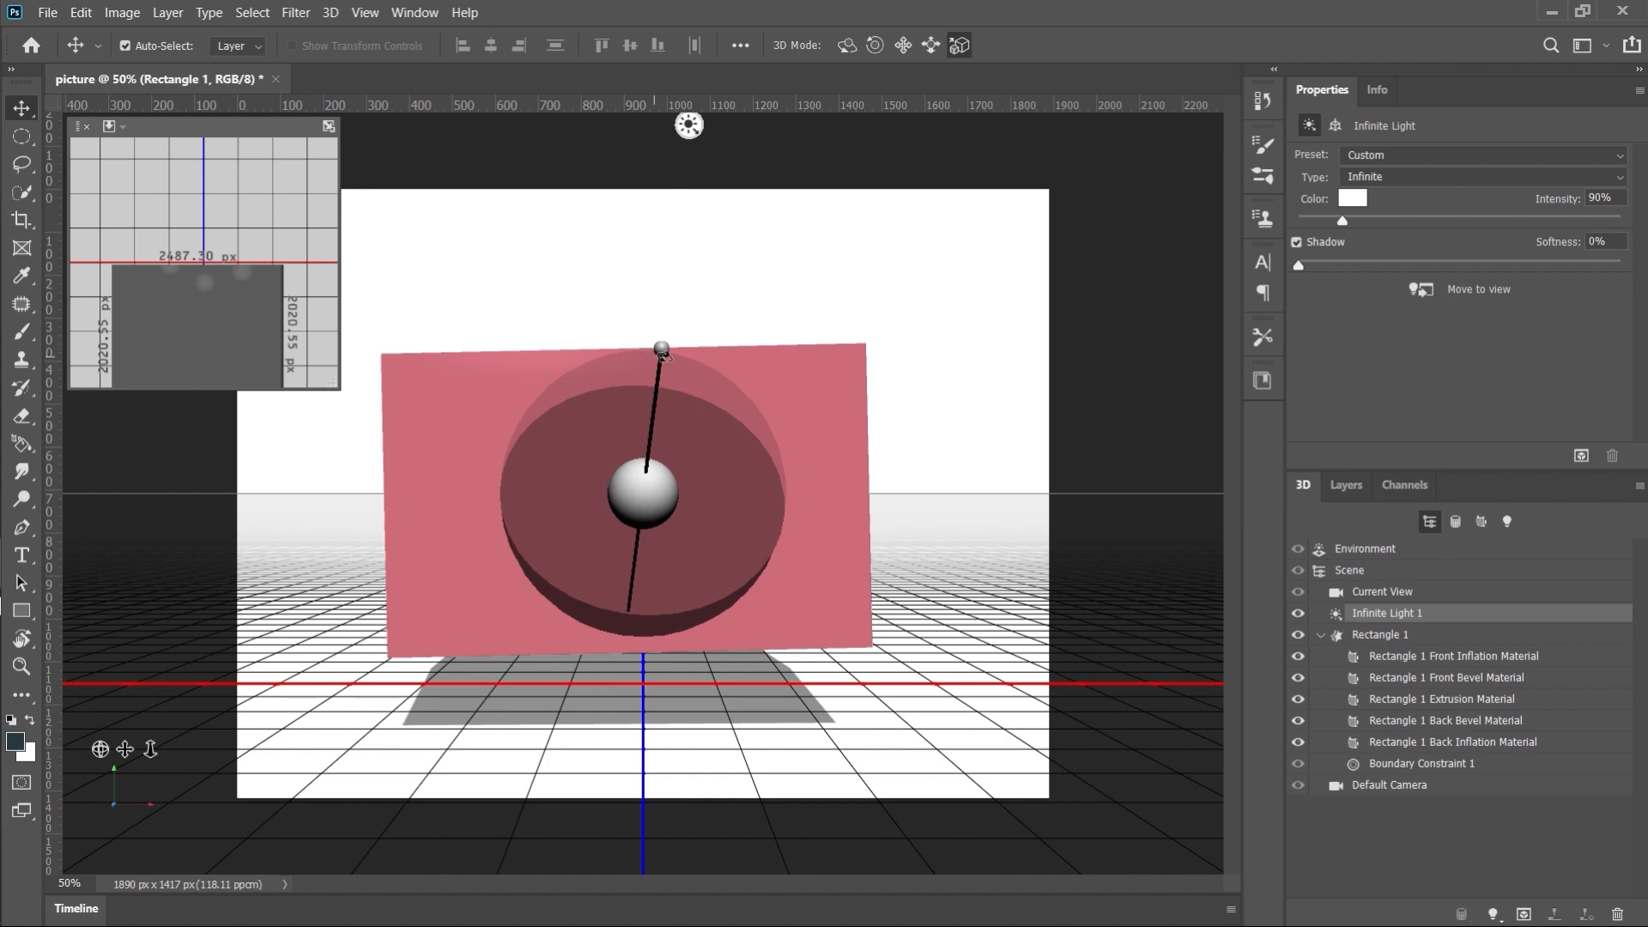
{"action": "left_click_drag", "start_coordinate": [661, 348], "coordinate": [594, 353]}
{"action": "key", "text": "ctrl+z"}
{"action": "left_click_drag", "start_coordinate": [660, 349], "coordinate": [519, 363]}
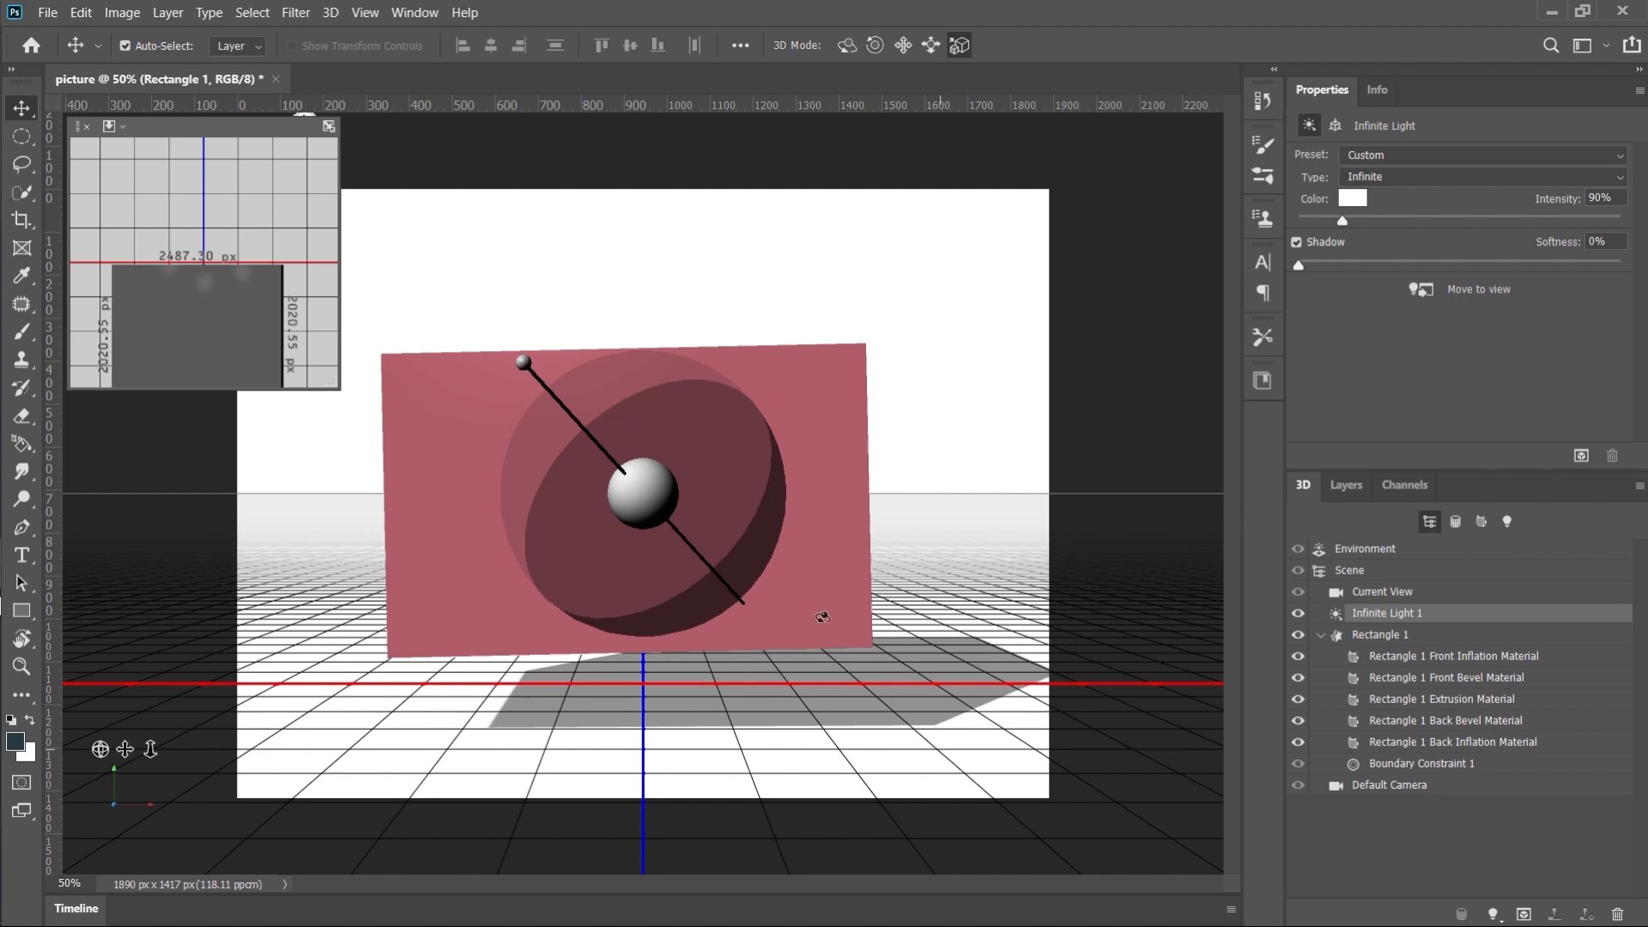
{"action": "left_click_drag", "start_coordinate": [515, 359], "coordinate": [648, 237]}
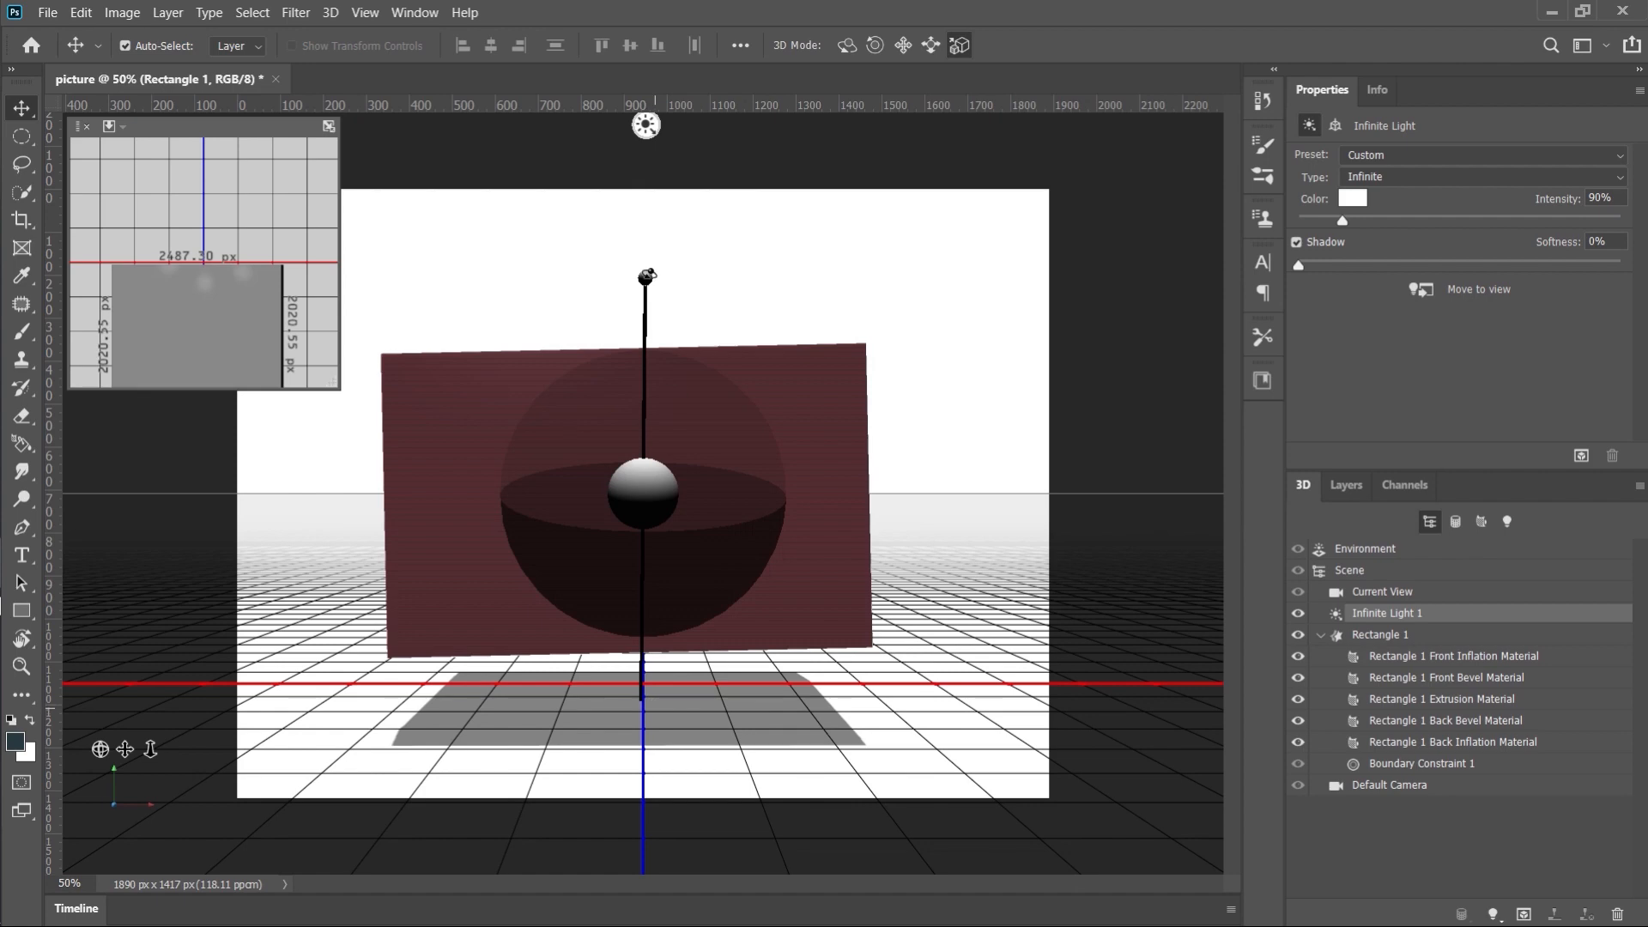
{"action": "left_click", "coordinate": [648, 275]}
{"action": "mouse_move", "coordinate": [661, 277]}
{"action": "left_mouse_down"}
{"action": "mouse_move", "coordinate": [691, 261]}
{"action": "mouse_move", "coordinate": [783, 280]}
{"action": "mouse_move", "coordinate": [811, 307]}
{"action": "mouse_move", "coordinate": [544, 309]}
{"action": "mouse_move", "coordinate": [448, 343]}
{"action": "mouse_move", "coordinate": [535, 307]}
{"action": "left_mouse_up"}
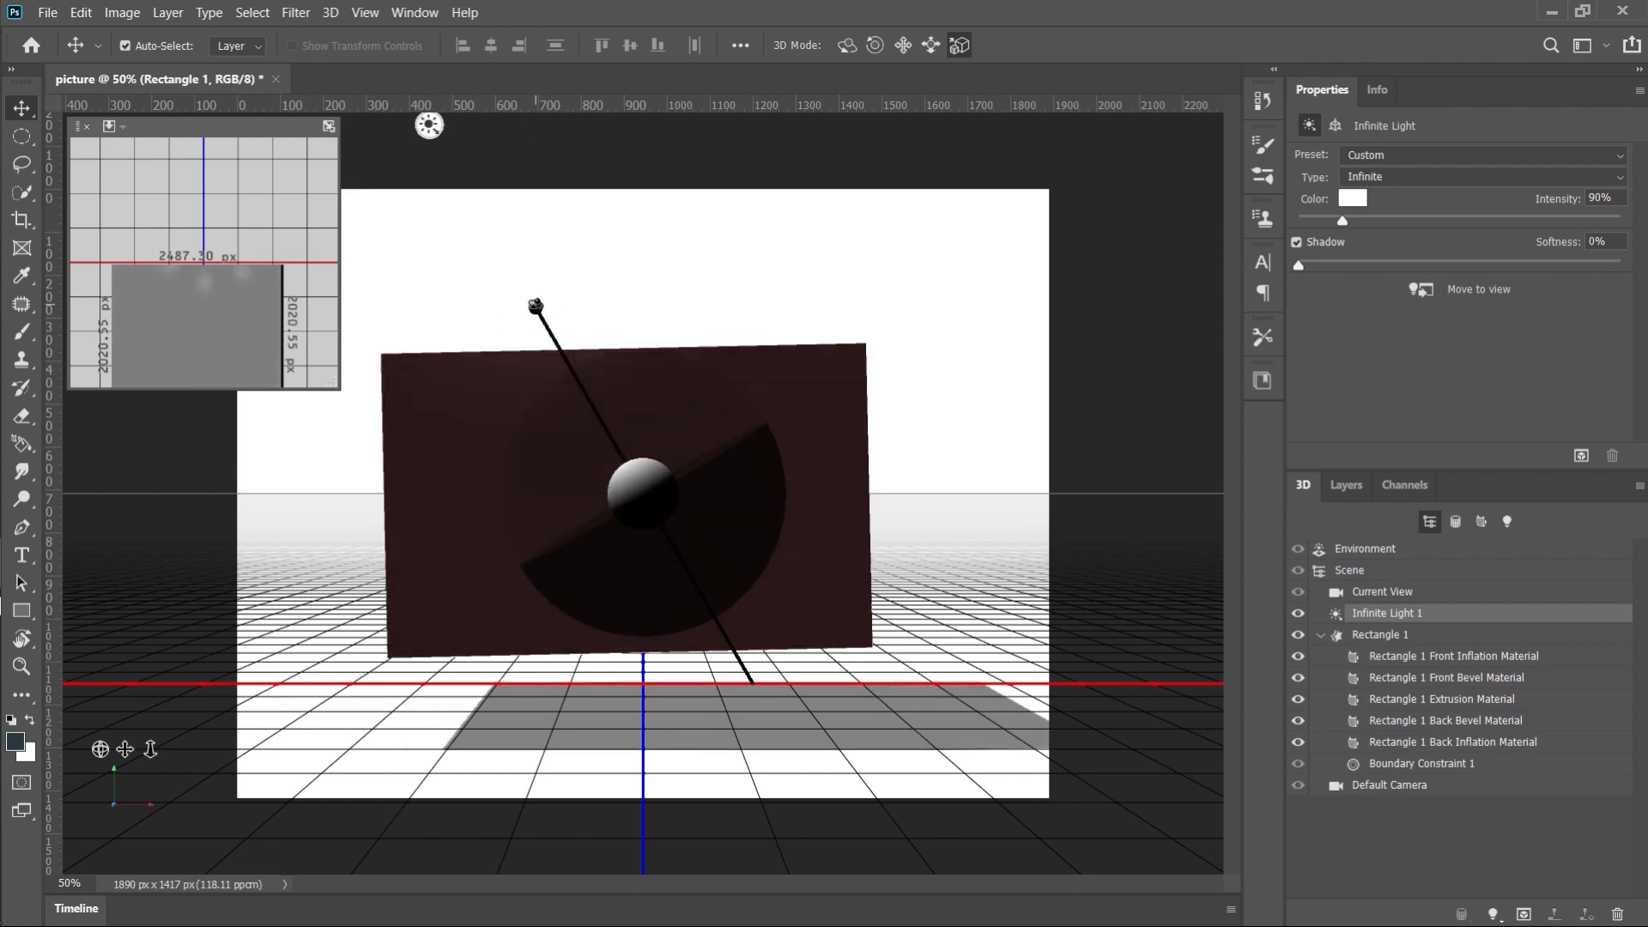
Step: Re-aim Infinite Light 1 to shine from the upper right behind the box, casting its shadow forward to the left
{"action": "left_click_drag", "start_coordinate": [536, 307], "coordinate": [1051, 403]}
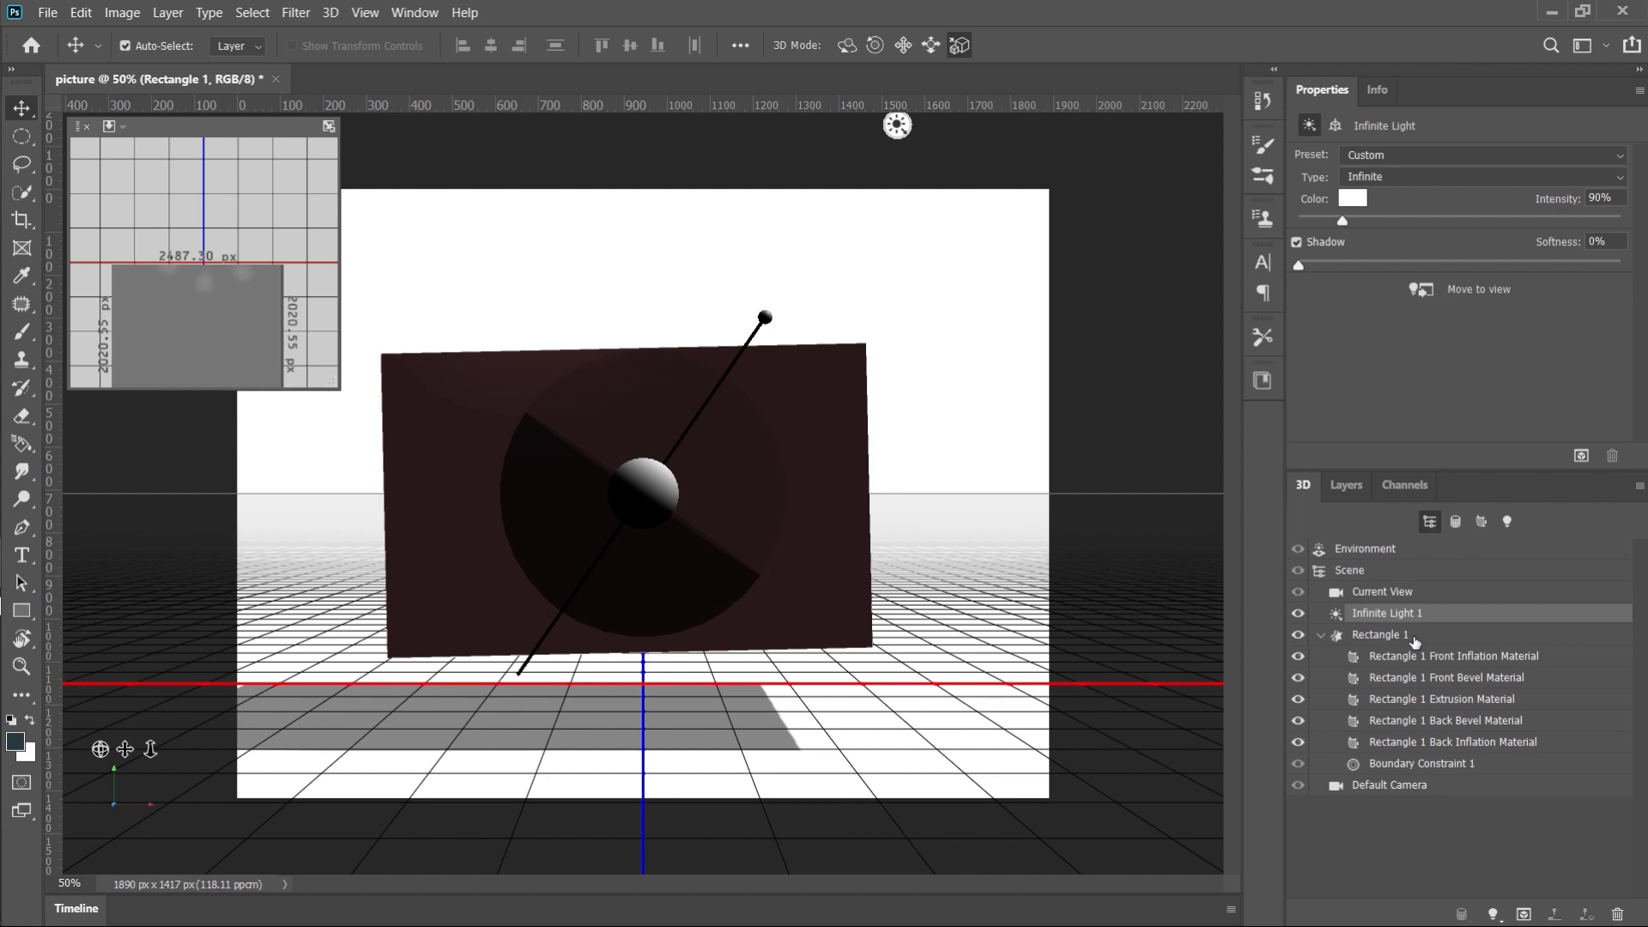
Step: Select the Rectangle 1 mesh and turn its Cast Shadows option off and back on
{"action": "left_click", "coordinate": [1477, 640]}
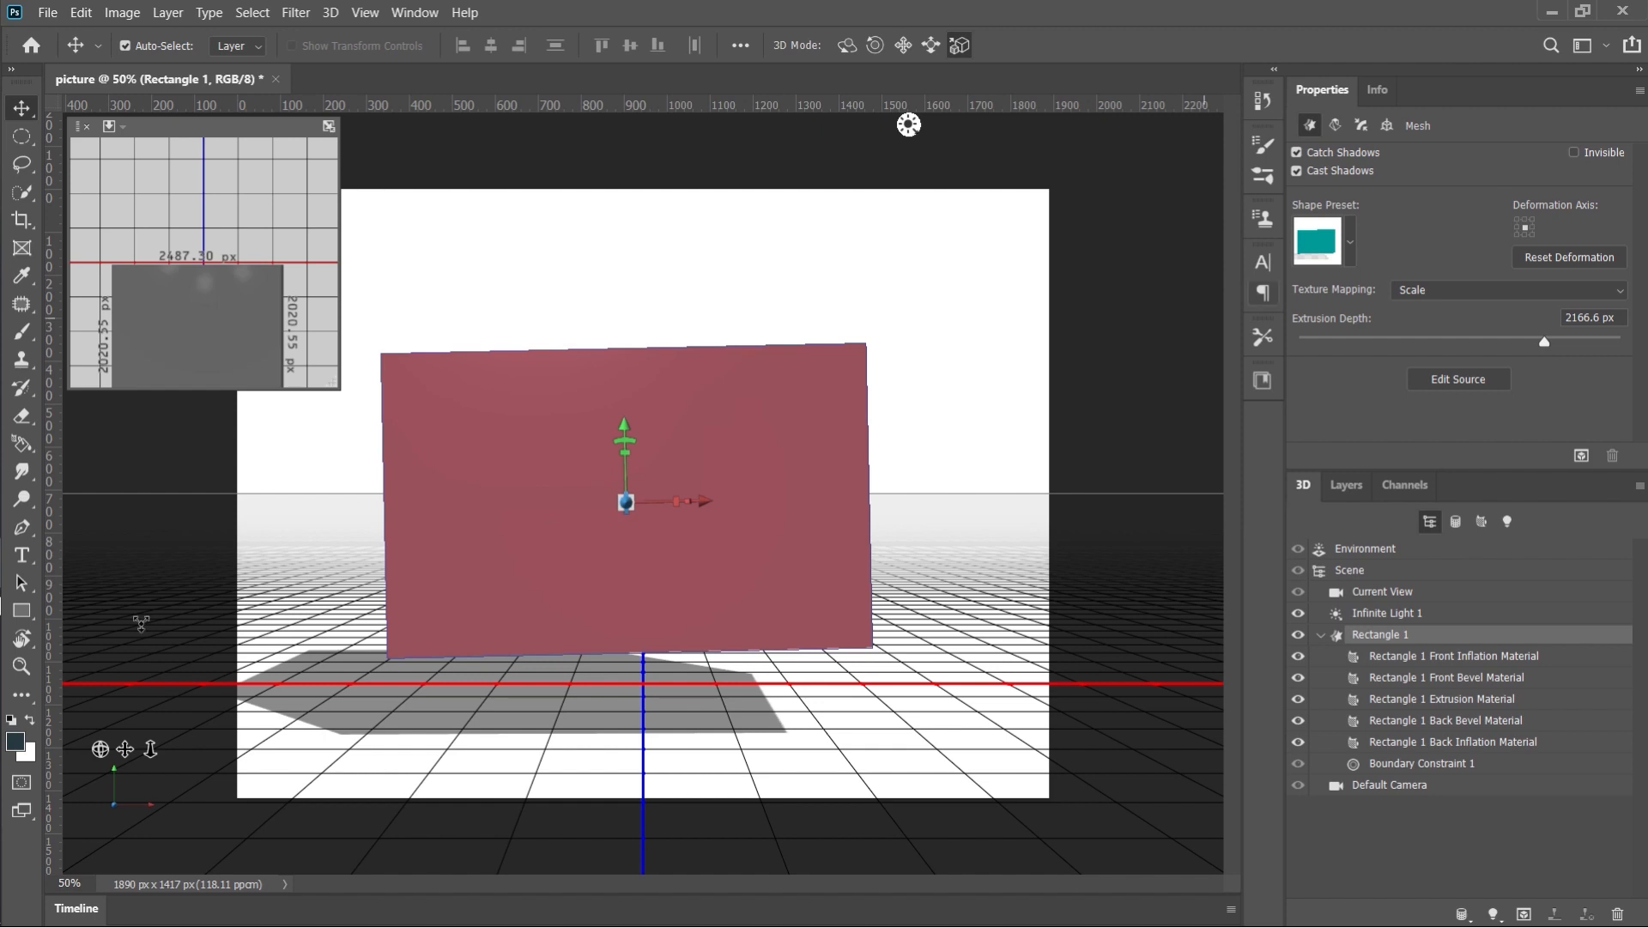
{"action": "left_click", "coordinate": [1296, 170]}
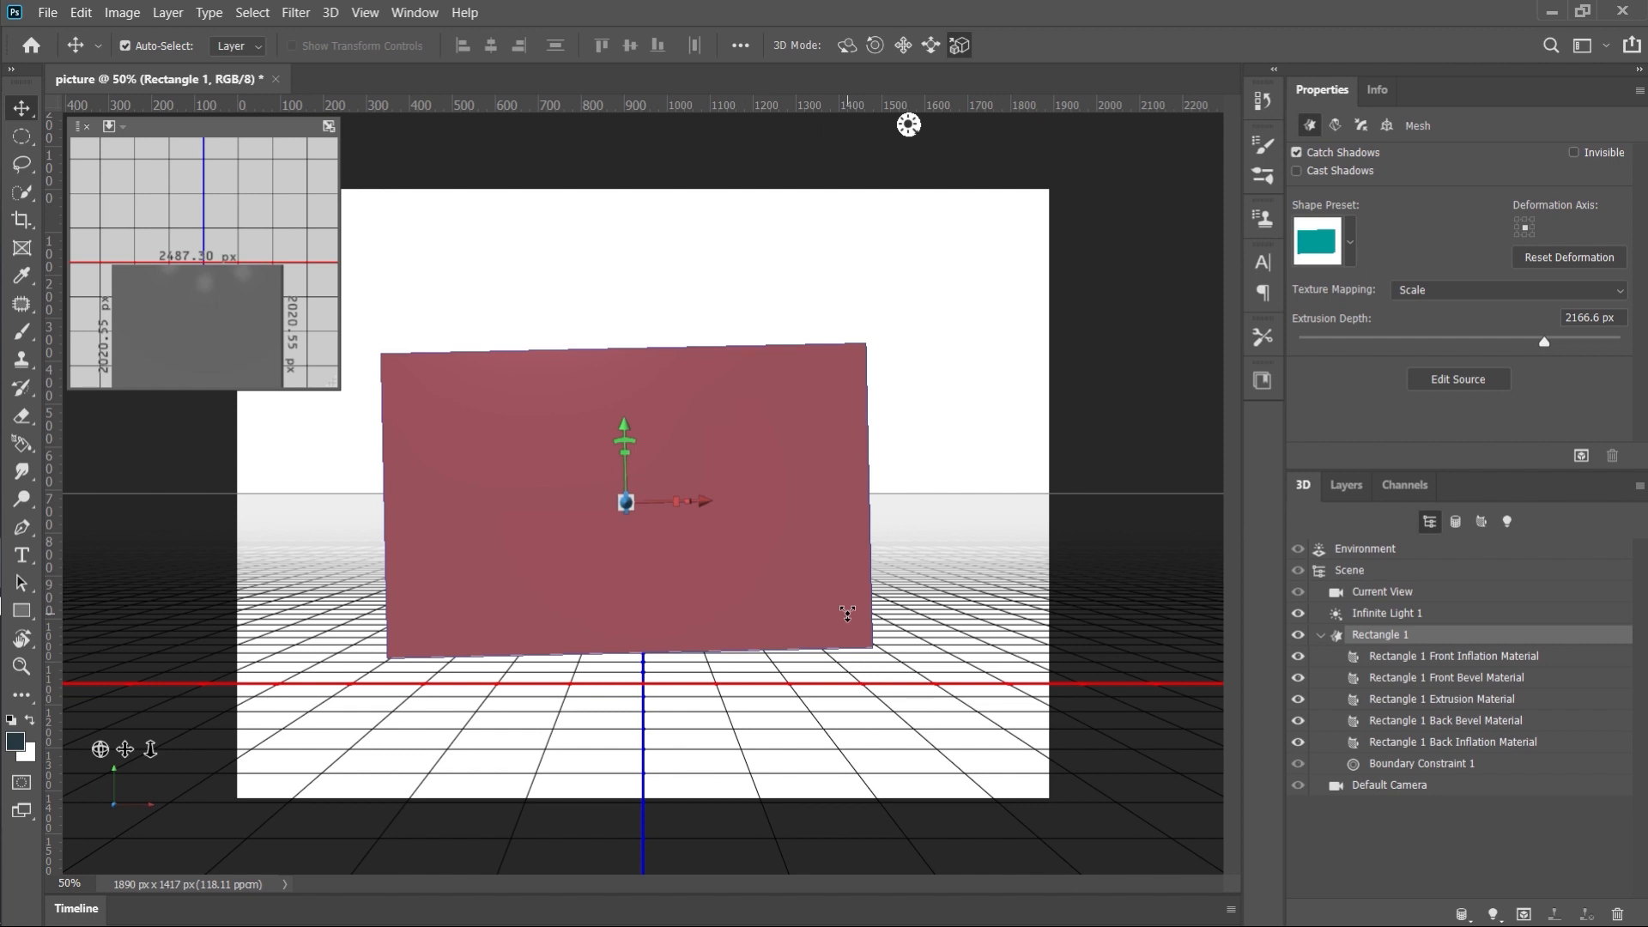
{"action": "left_click", "coordinate": [1296, 170]}
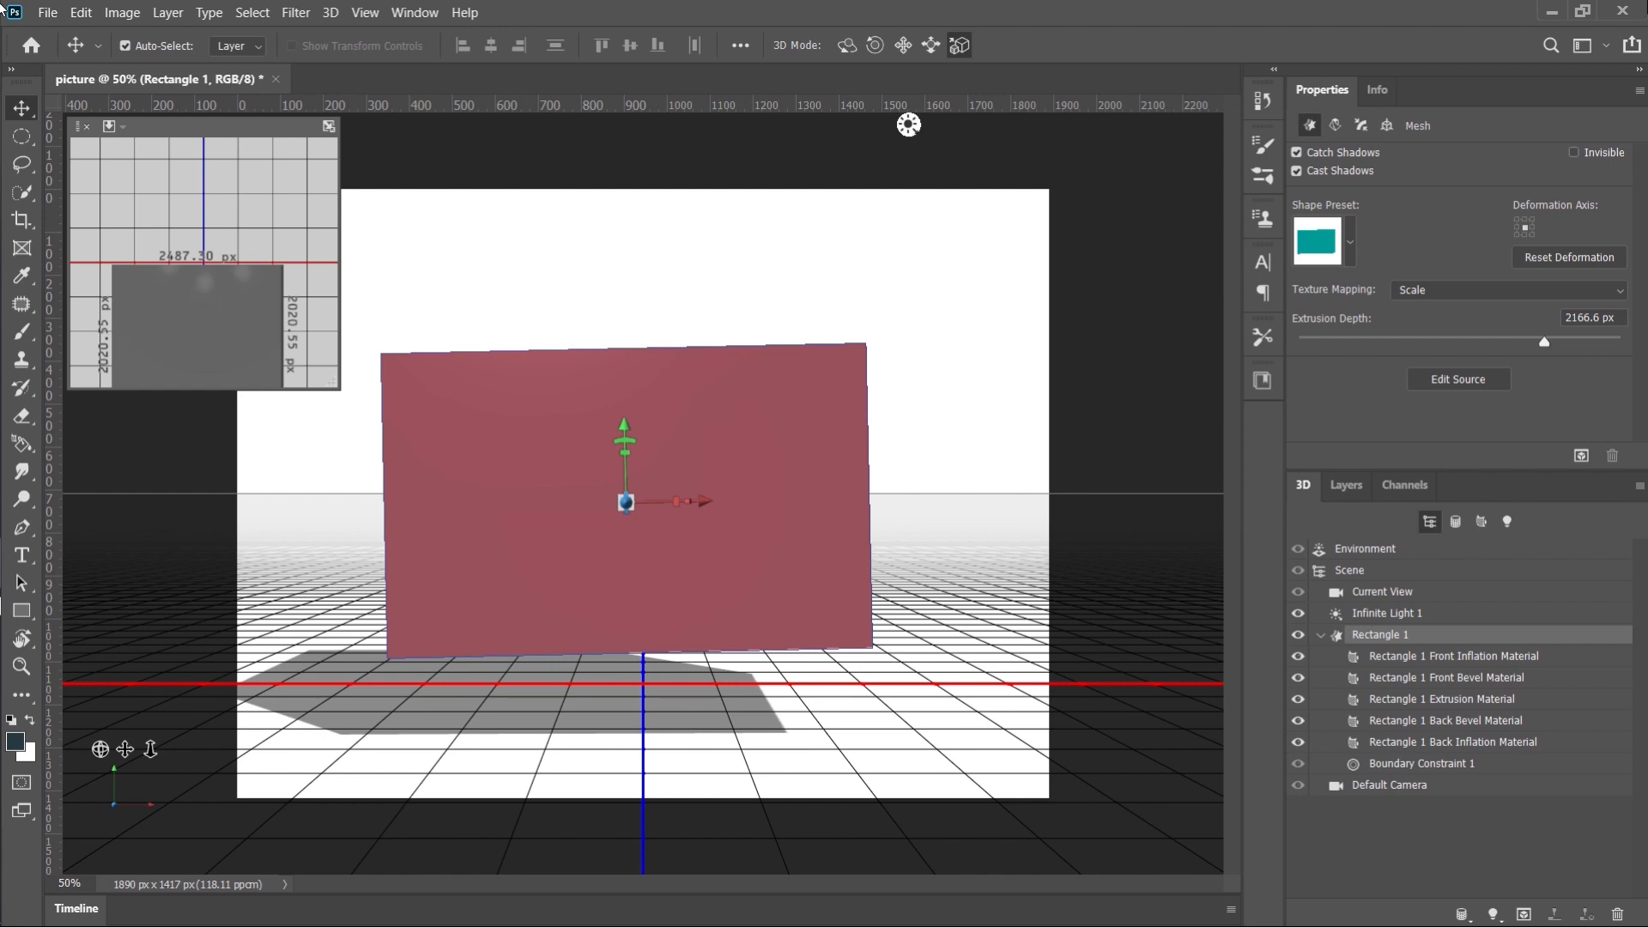
{"action": "left_click", "coordinate": [1574, 152]}
Step: Try the bevelled-edge and recessed-frame shape presets on the Rectangle 1 mesh
{"action": "left_click", "coordinate": [1348, 246]}
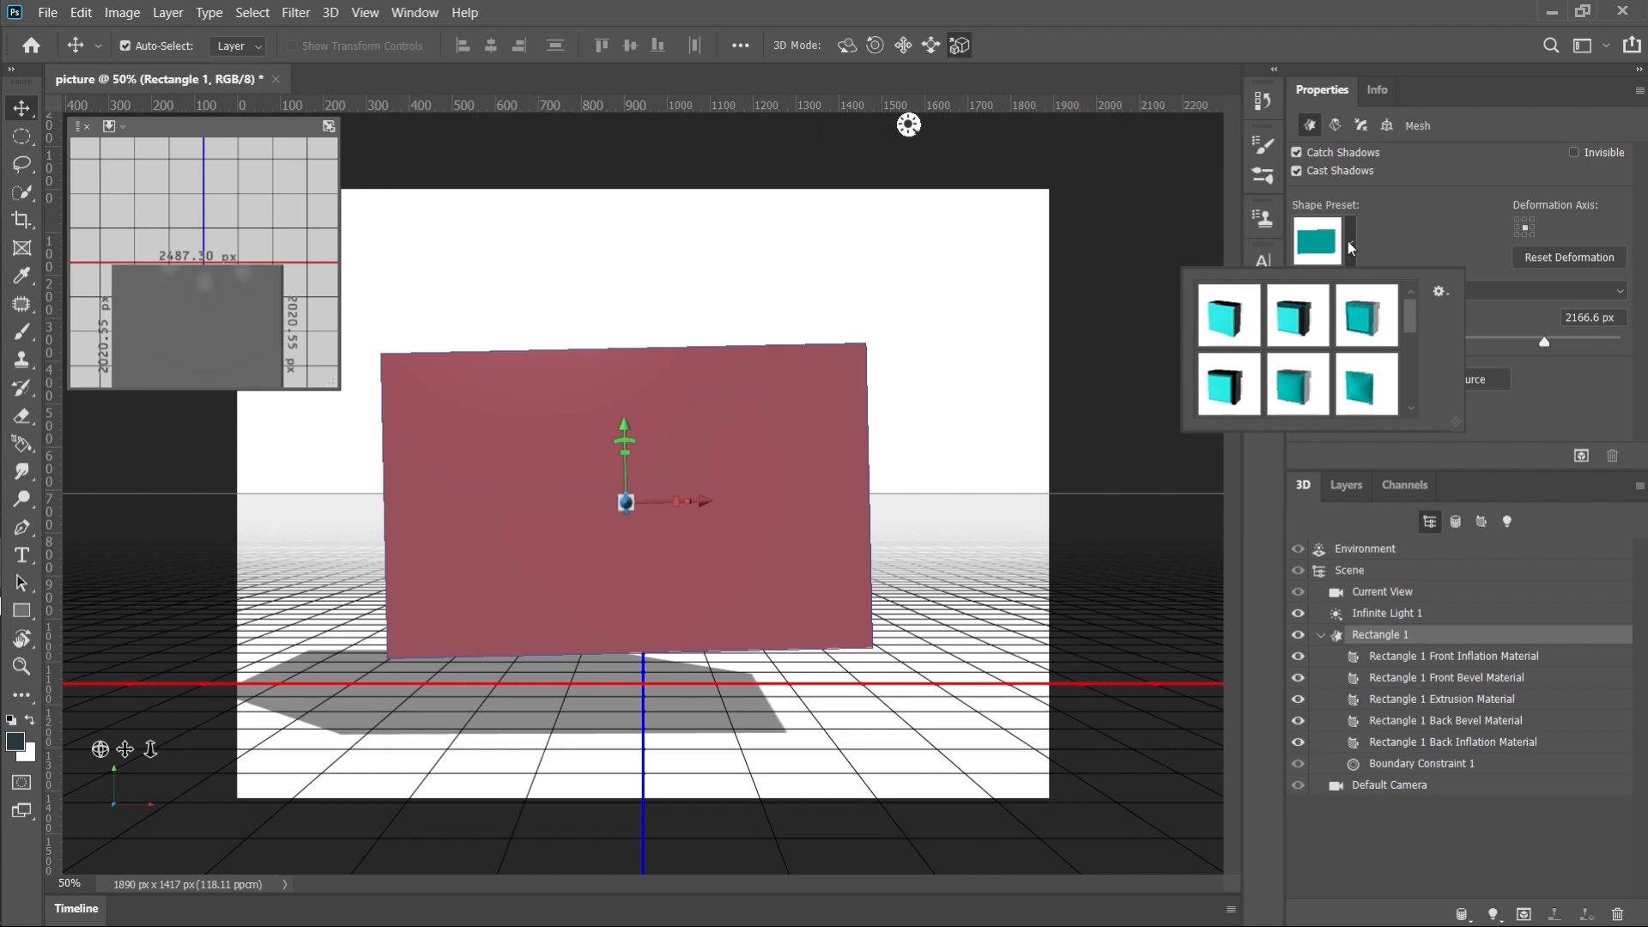
{"action": "left_click", "coordinate": [1348, 246]}
{"action": "left_click", "coordinate": [1349, 249]}
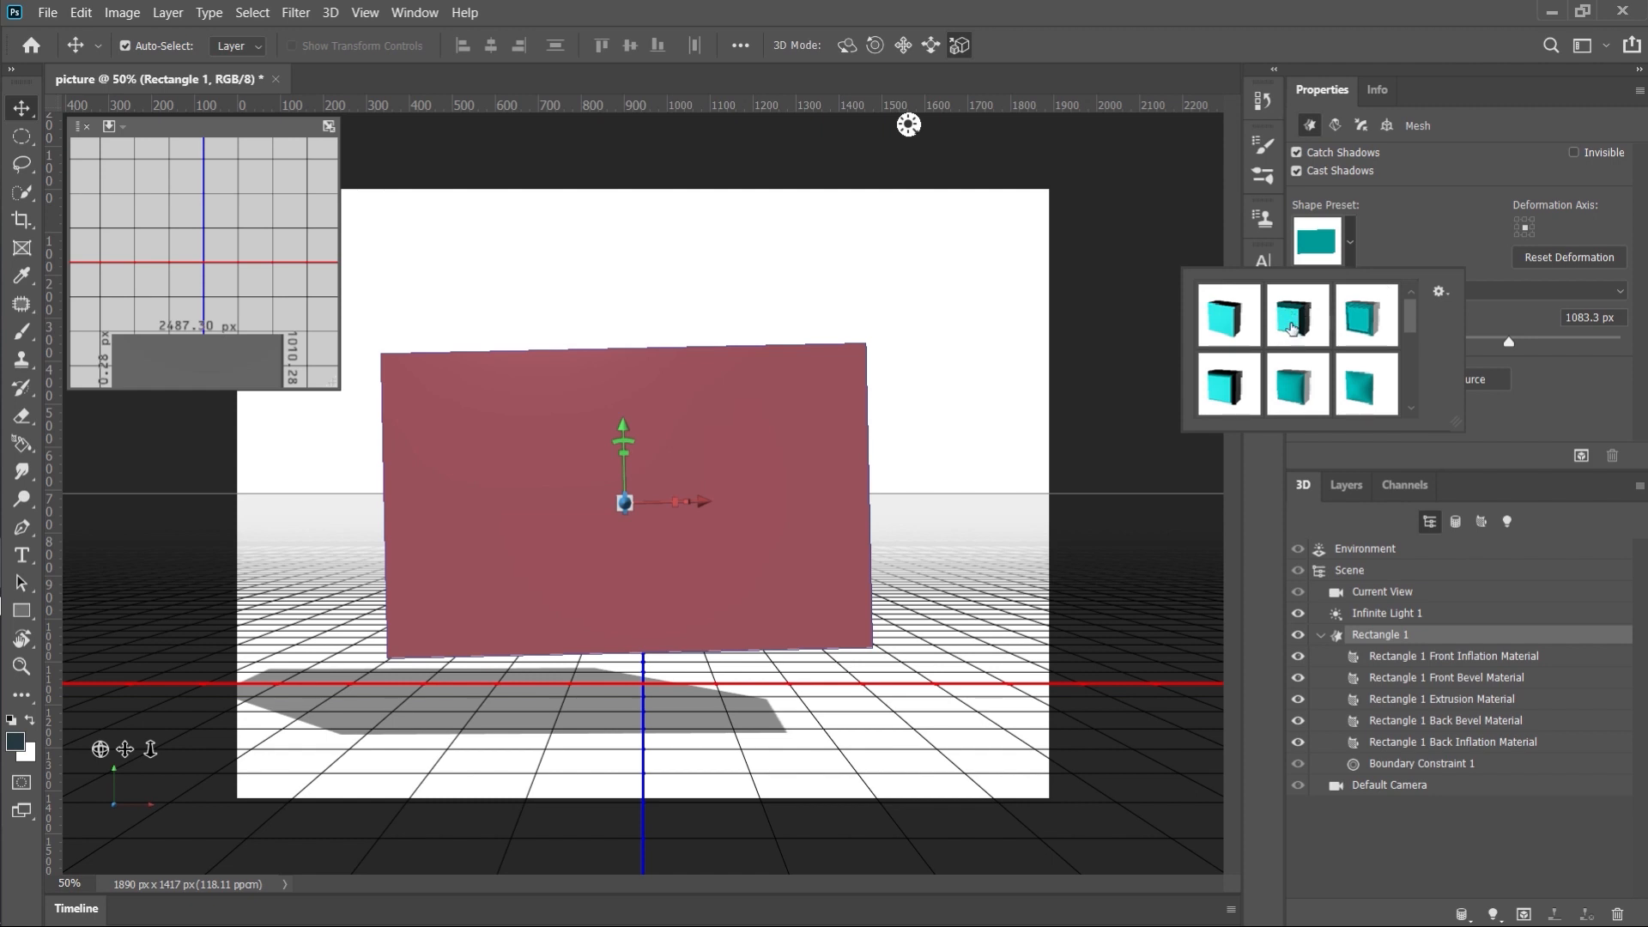
{"action": "left_click", "coordinate": [1291, 327]}
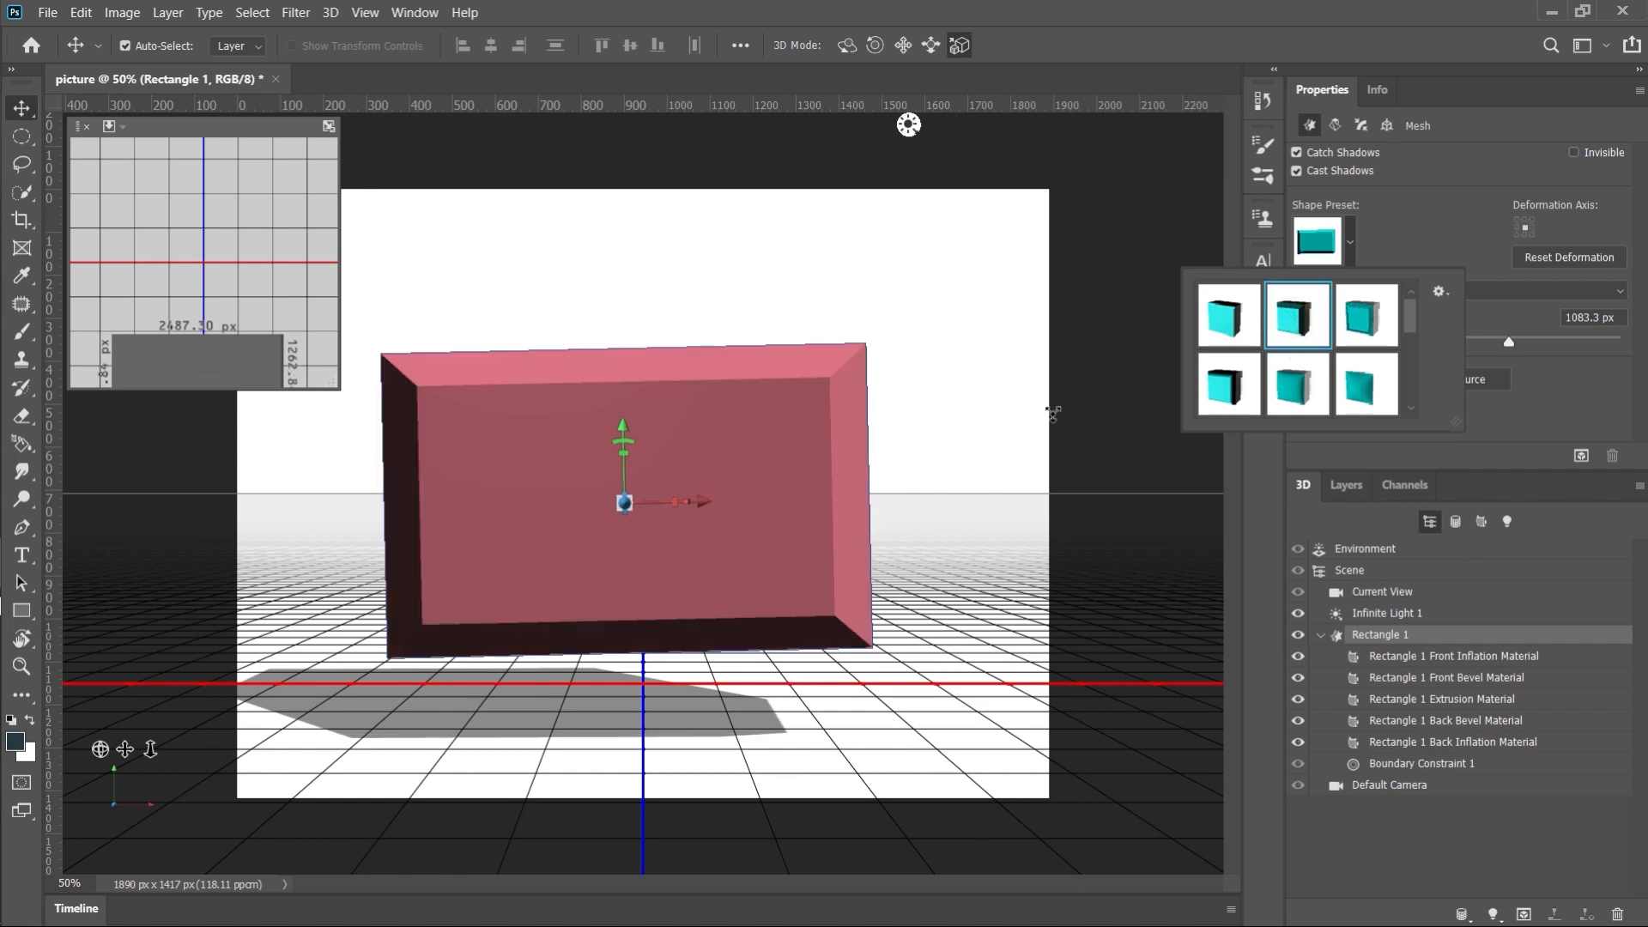
{"action": "left_click", "coordinate": [1368, 323]}
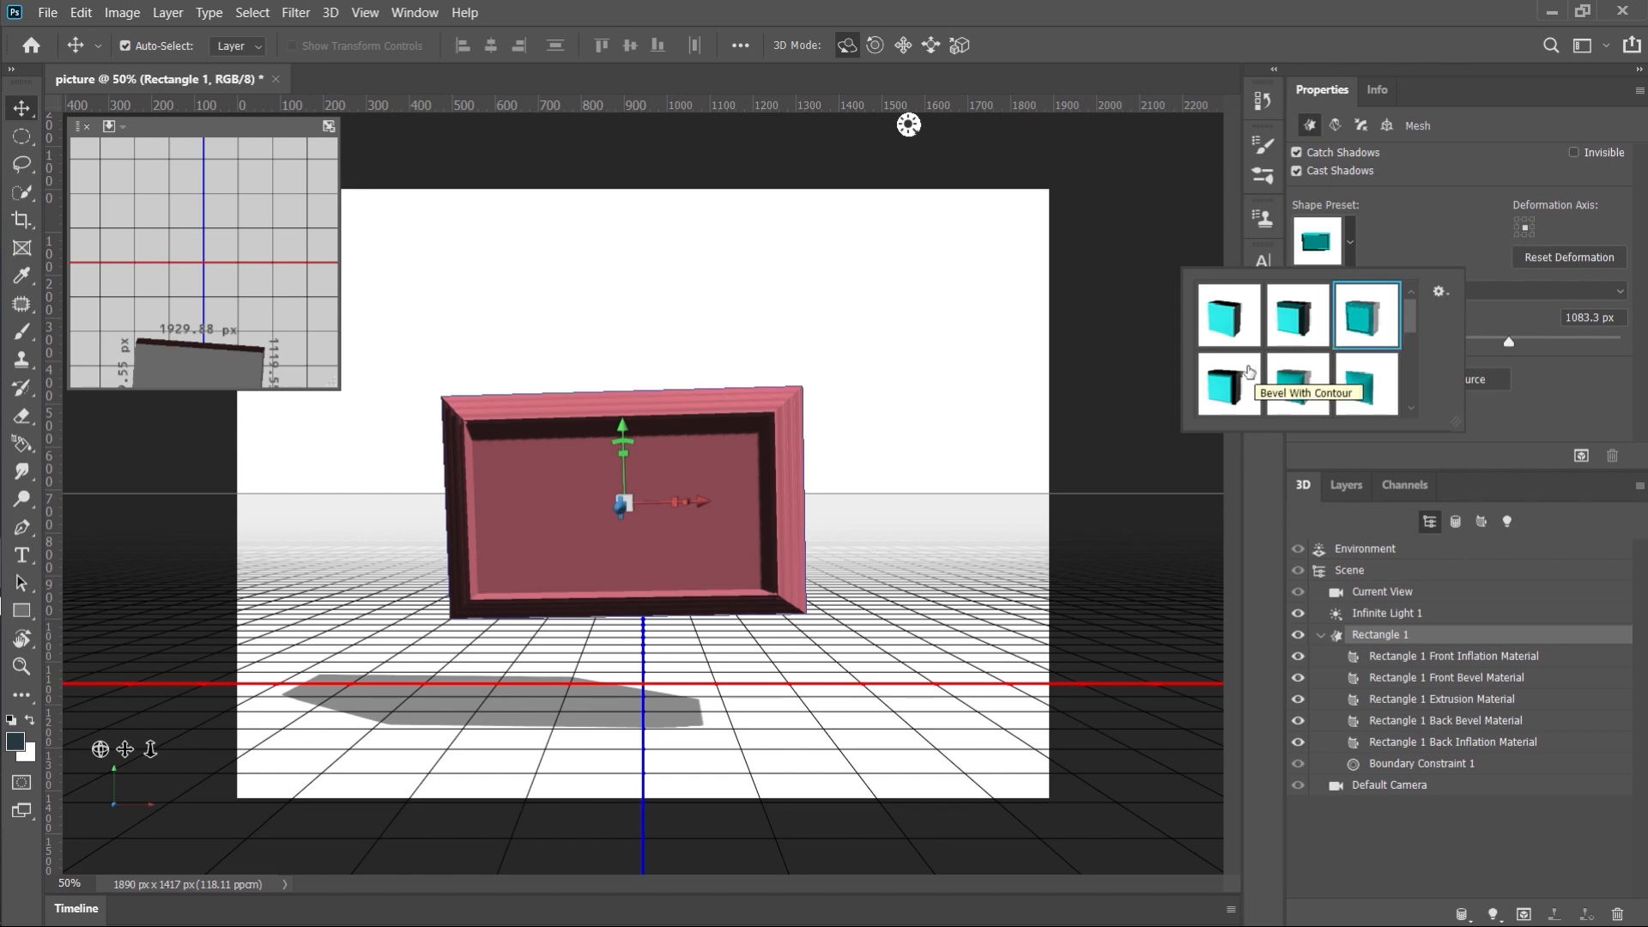
Step: Try the Bevel With Contour, inflated and Taper Grow shape presets on Rectangle 1, and cancel out of the presets
{"action": "left_click", "coordinate": [1242, 371]}
{"action": "left_click", "coordinate": [1310, 387]}
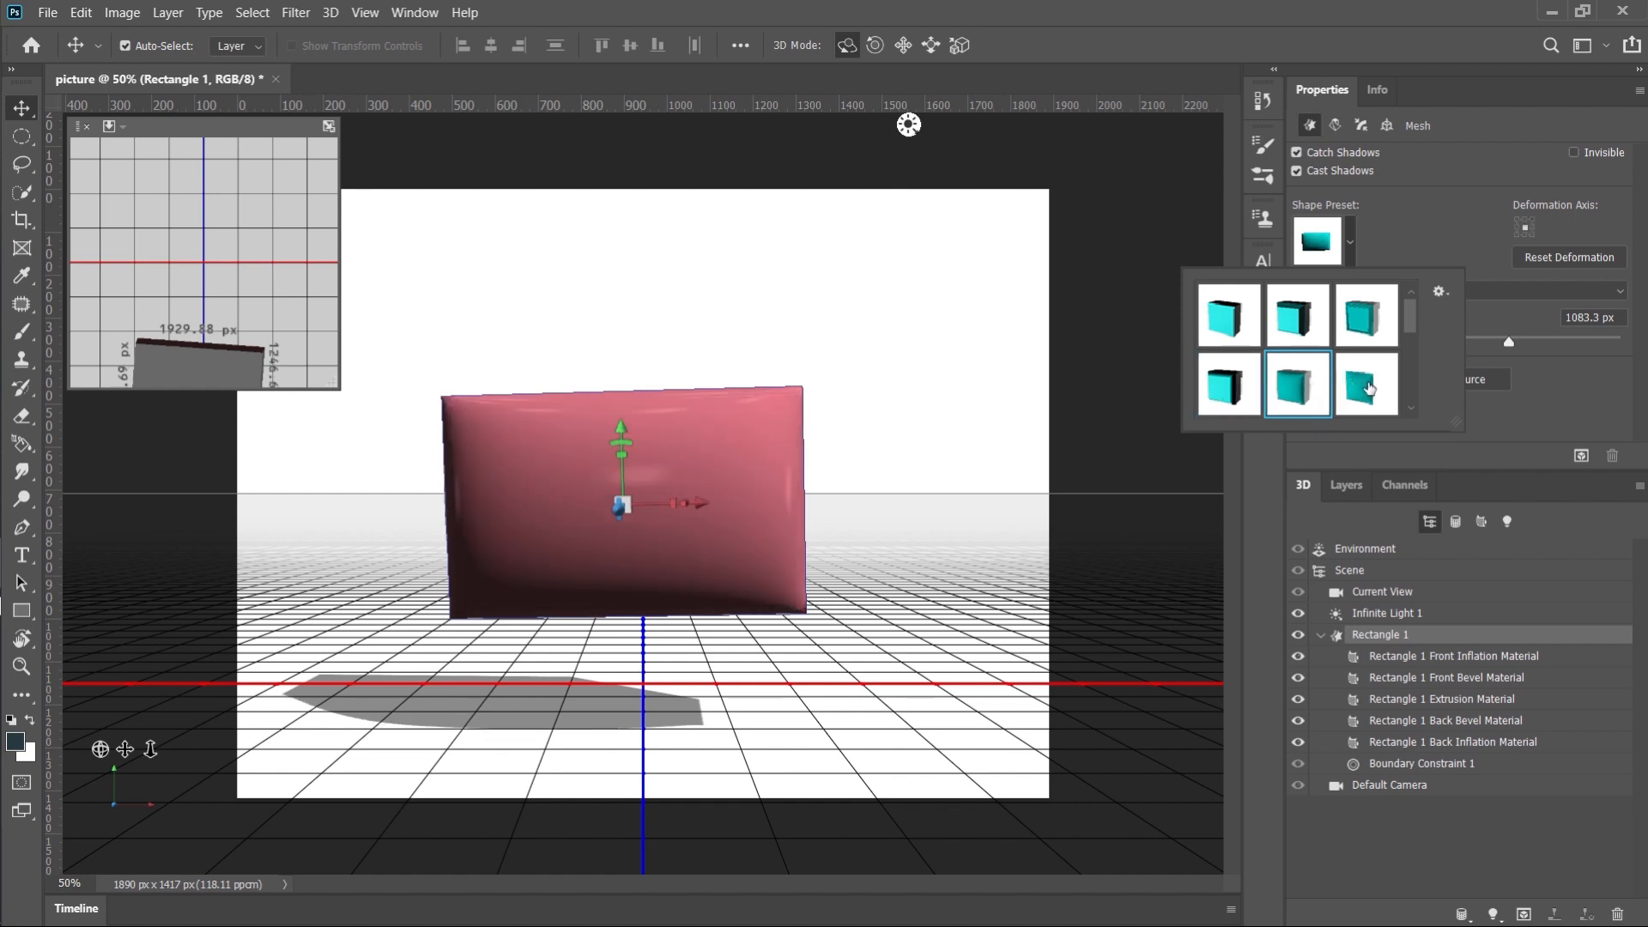
{"action": "left_click", "coordinate": [1370, 388]}
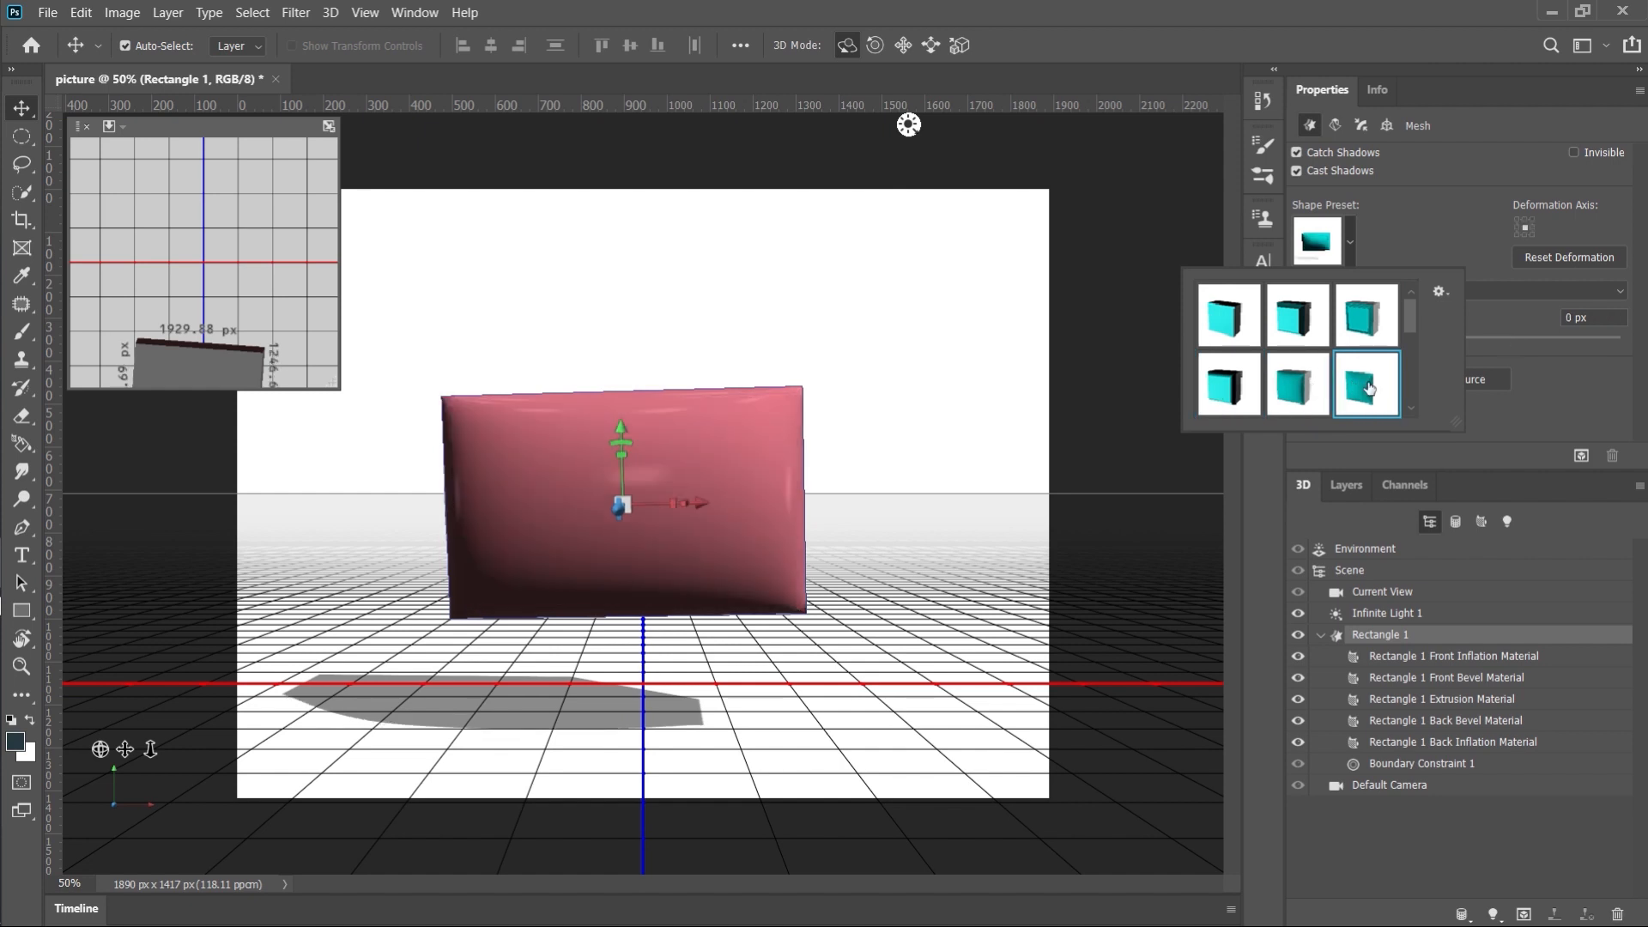
{"action": "scroll", "coordinate": [1369, 389], "scroll_direction": "down", "scroll_amount": 1}
{"action": "left_click", "coordinate": [1285, 369]}
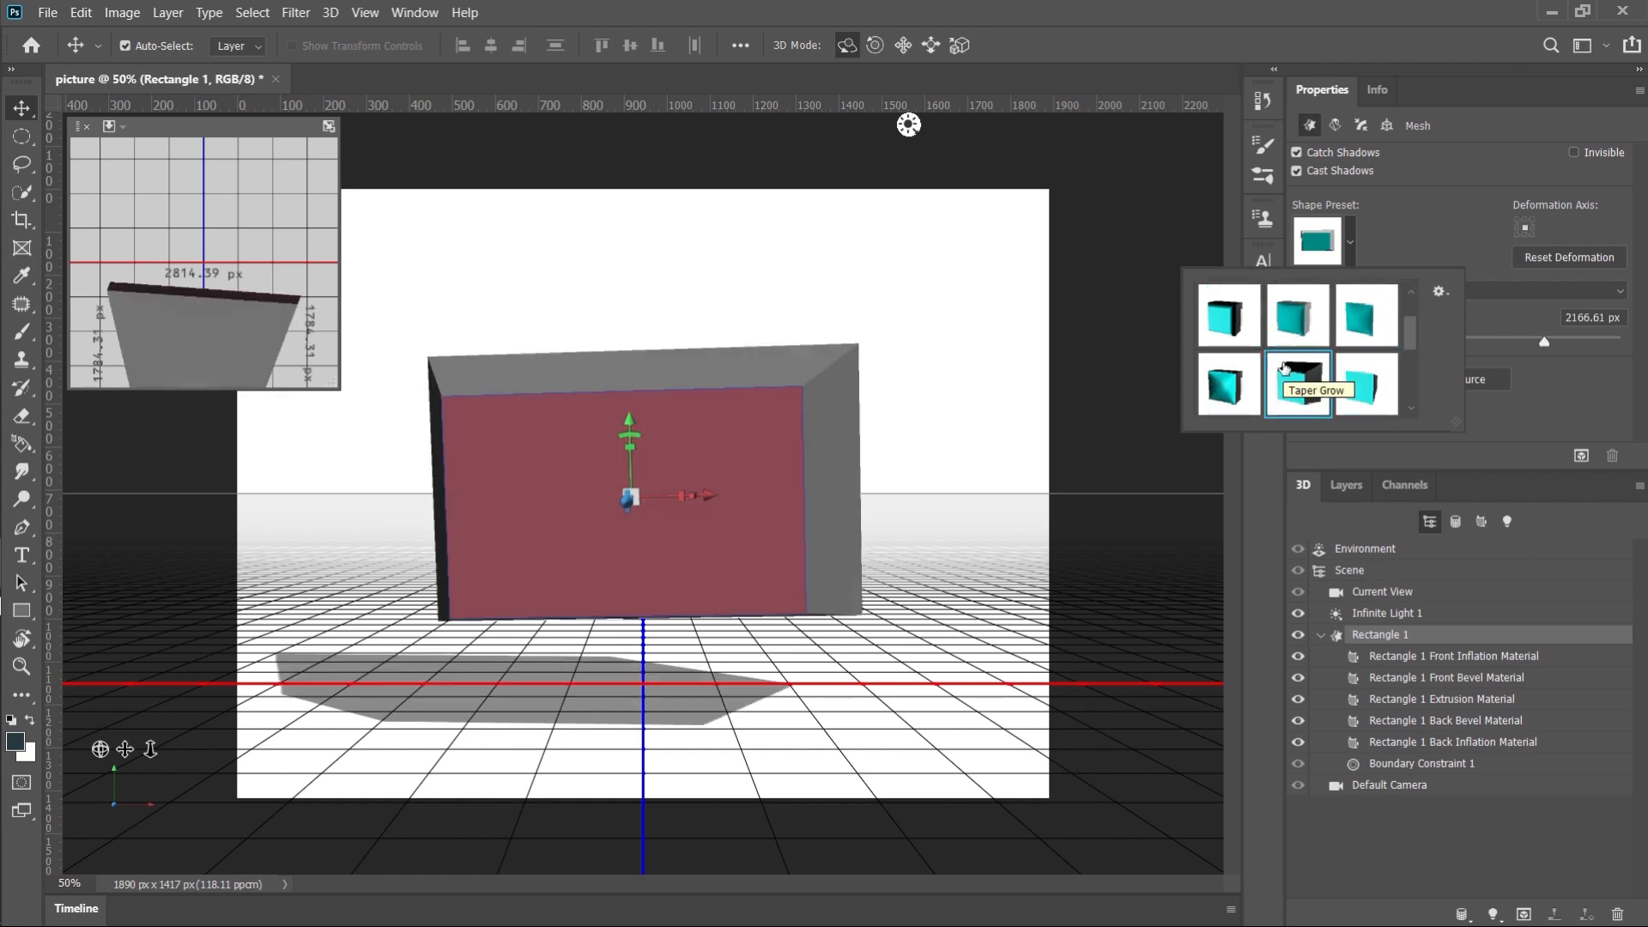
{"action": "key", "text": "Escape"}
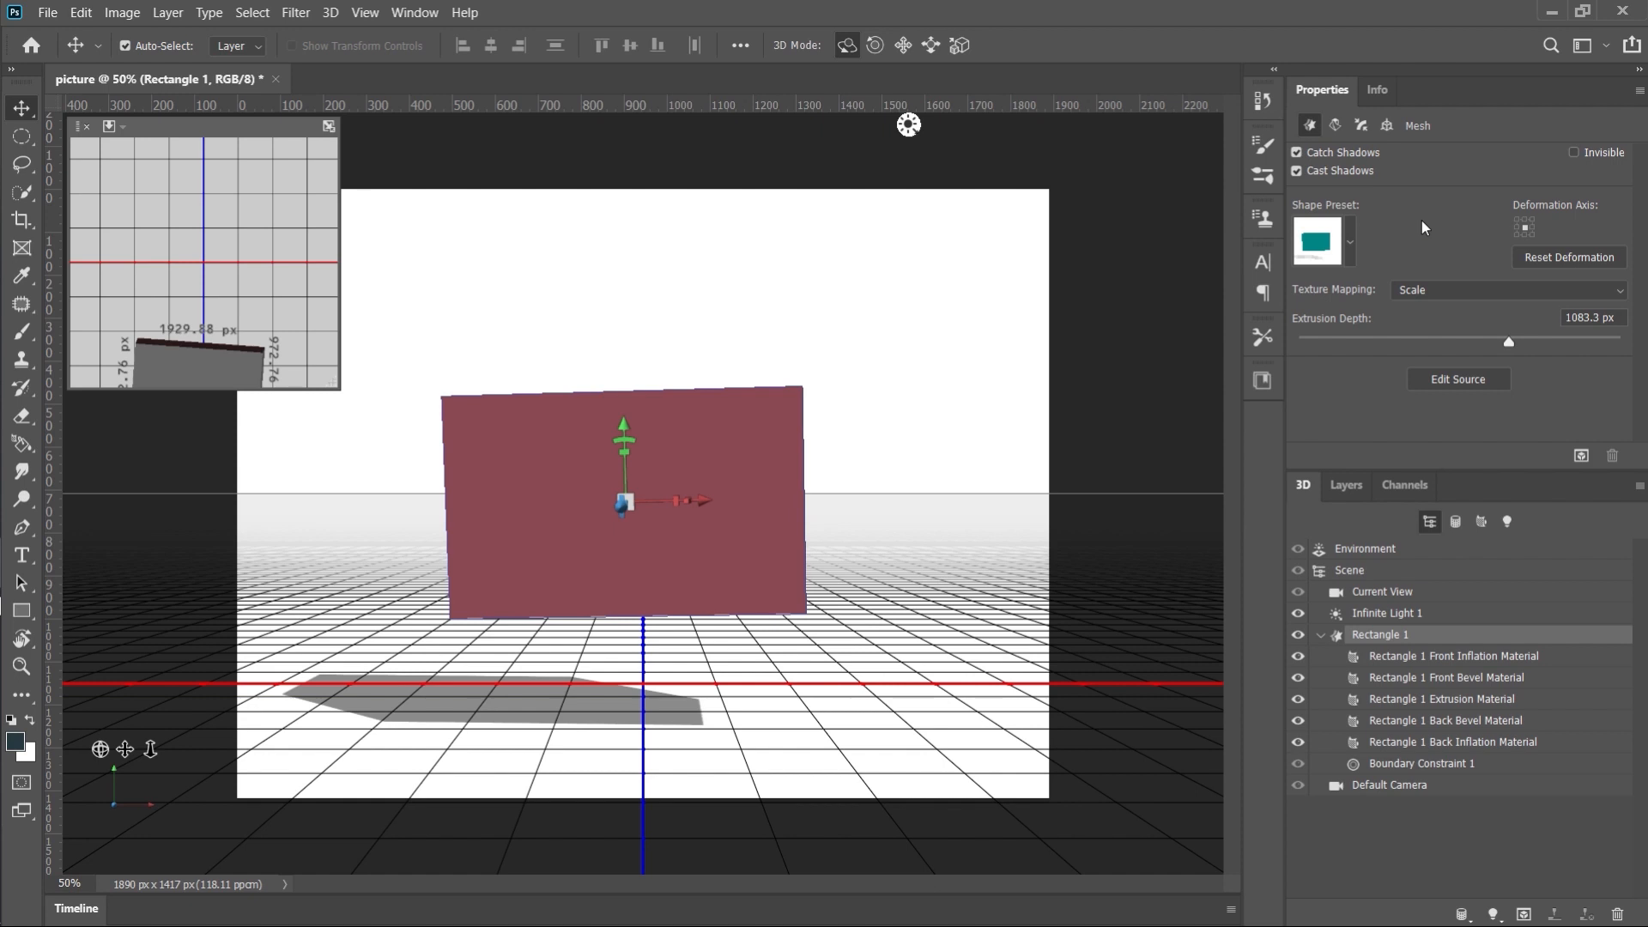
{"action": "left_click", "coordinate": [1349, 249]}
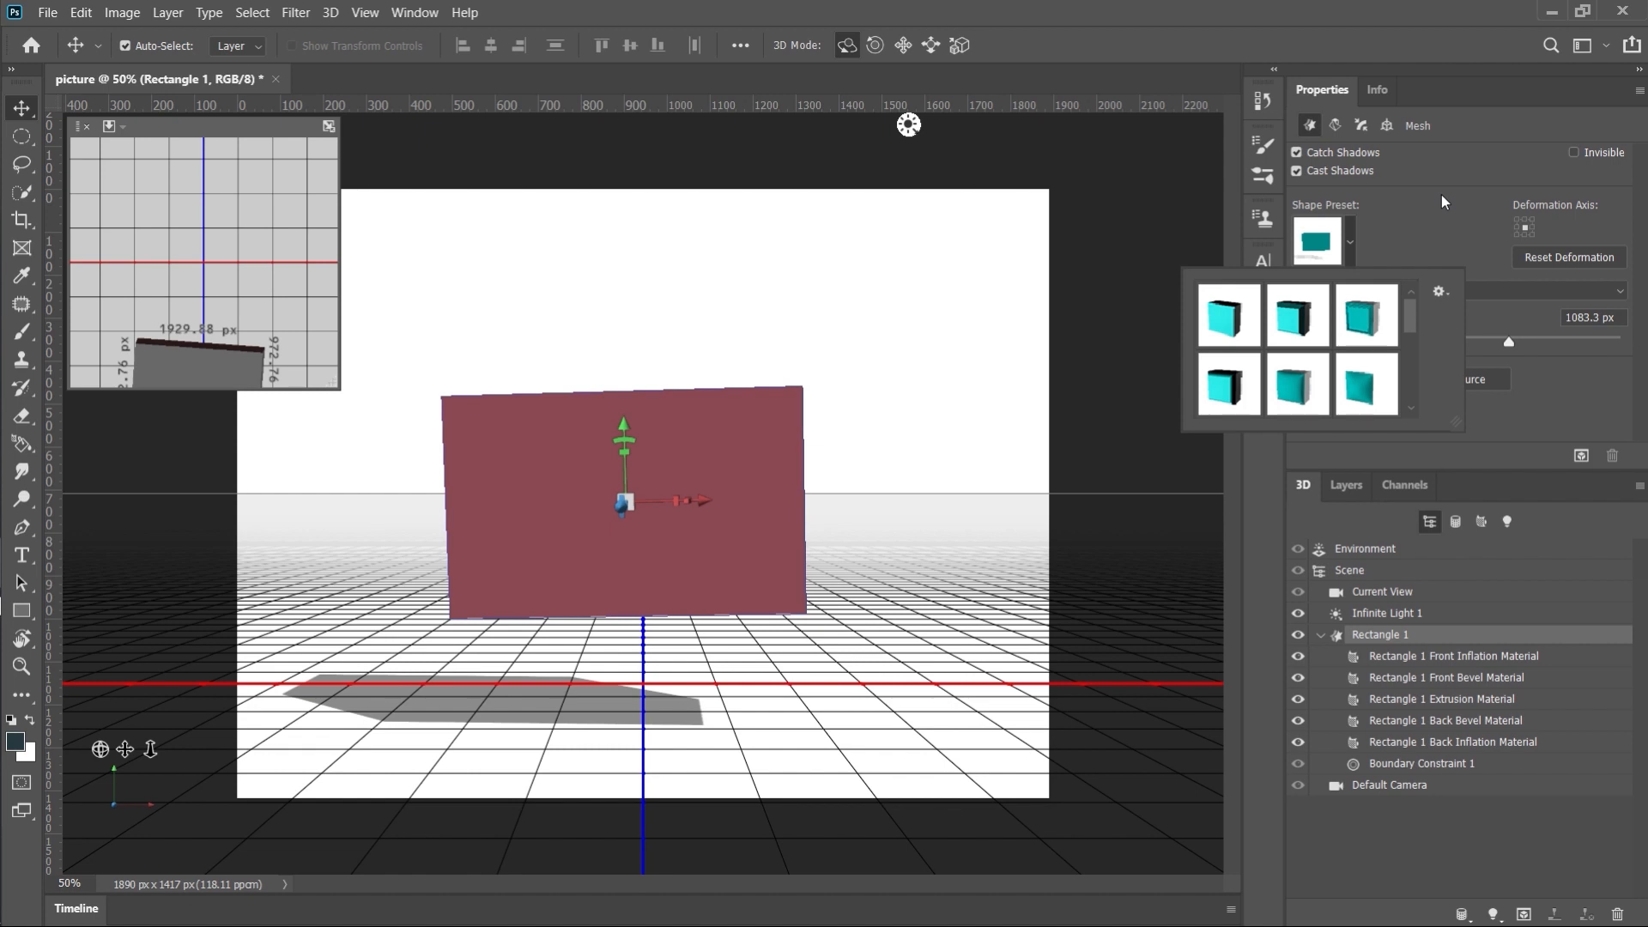
{"action": "left_click", "coordinate": [1441, 193]}
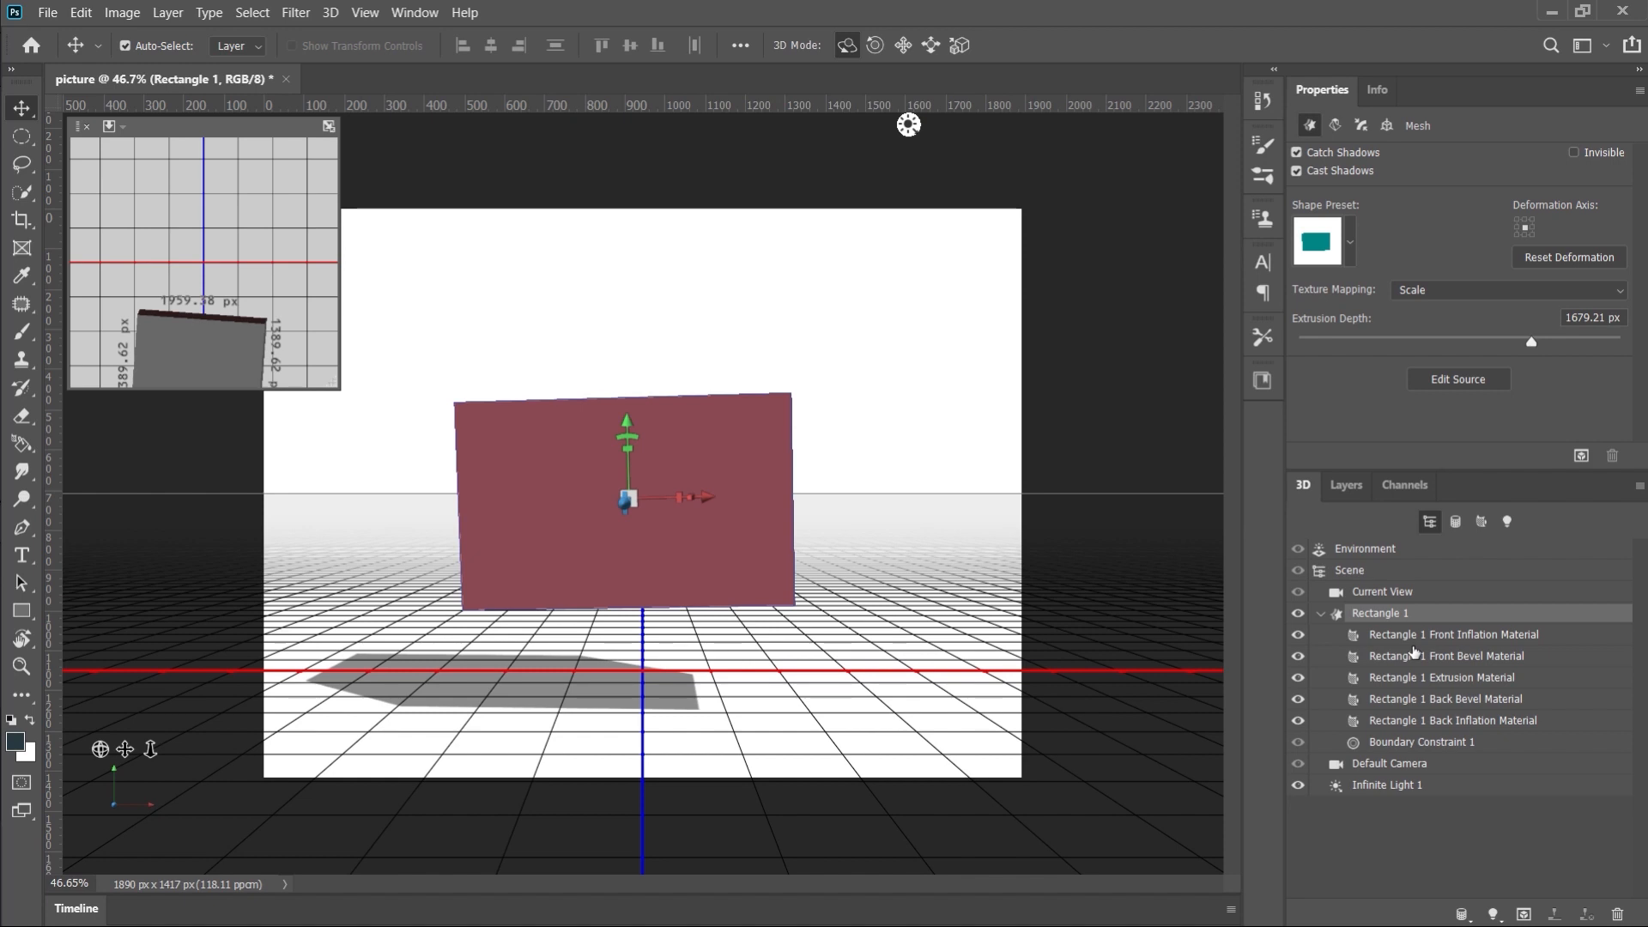
Step: Select Infinite Light 1 and apply the 3D Print Preview Lighting preset
{"action": "left_click", "coordinate": [906, 129]}
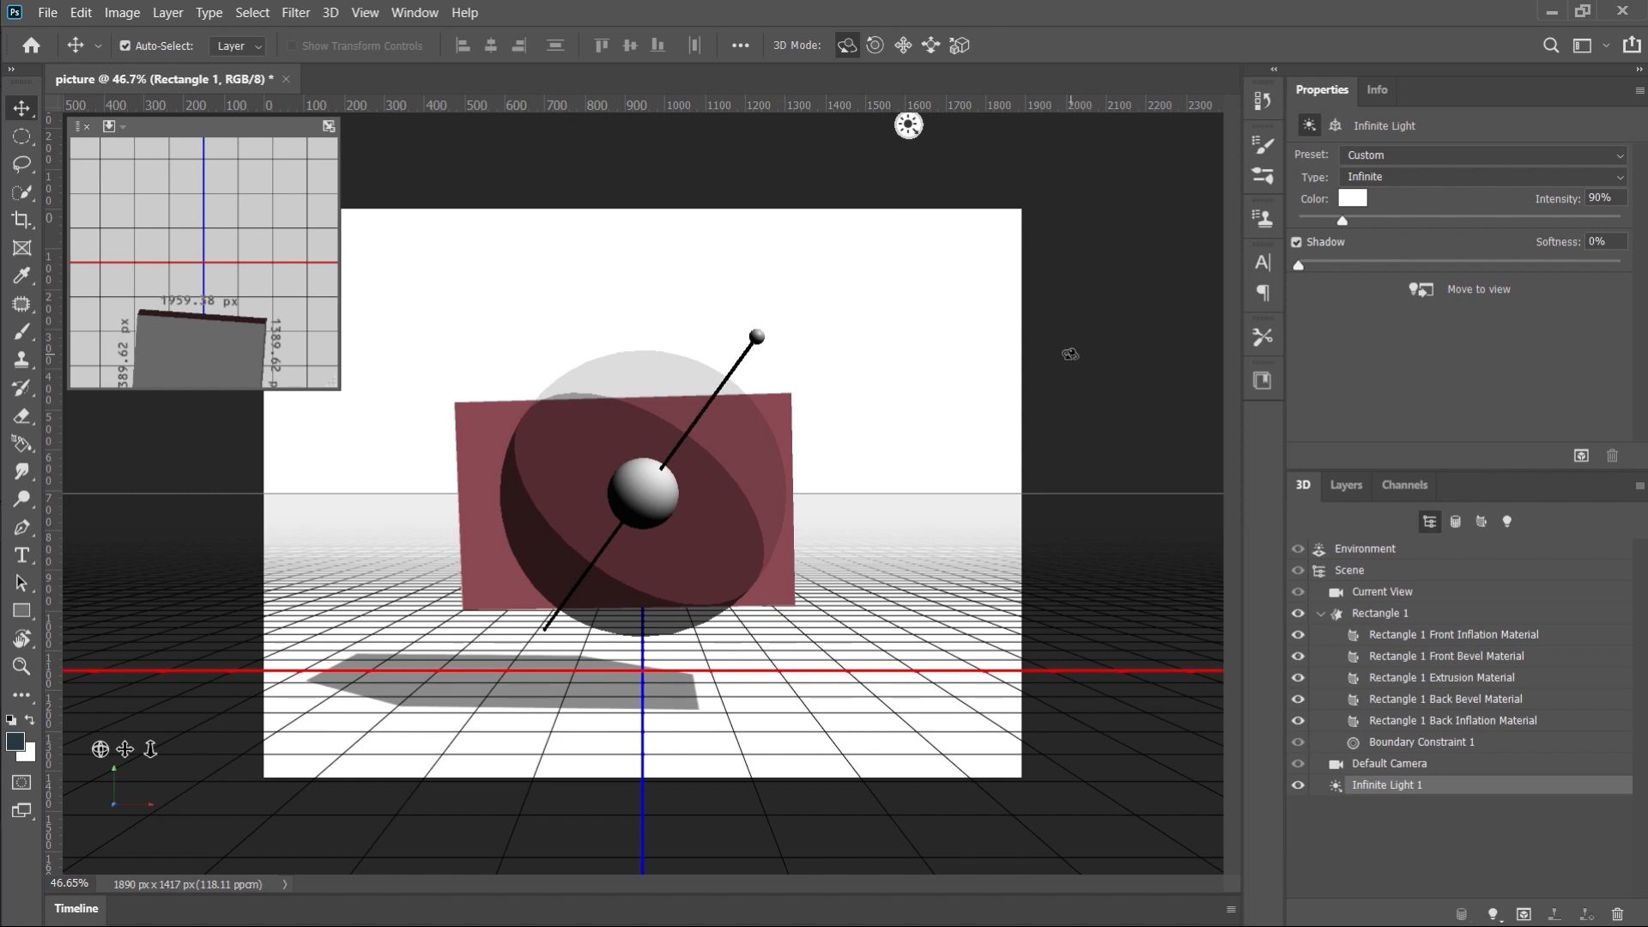
{"action": "left_click", "coordinate": [1450, 155]}
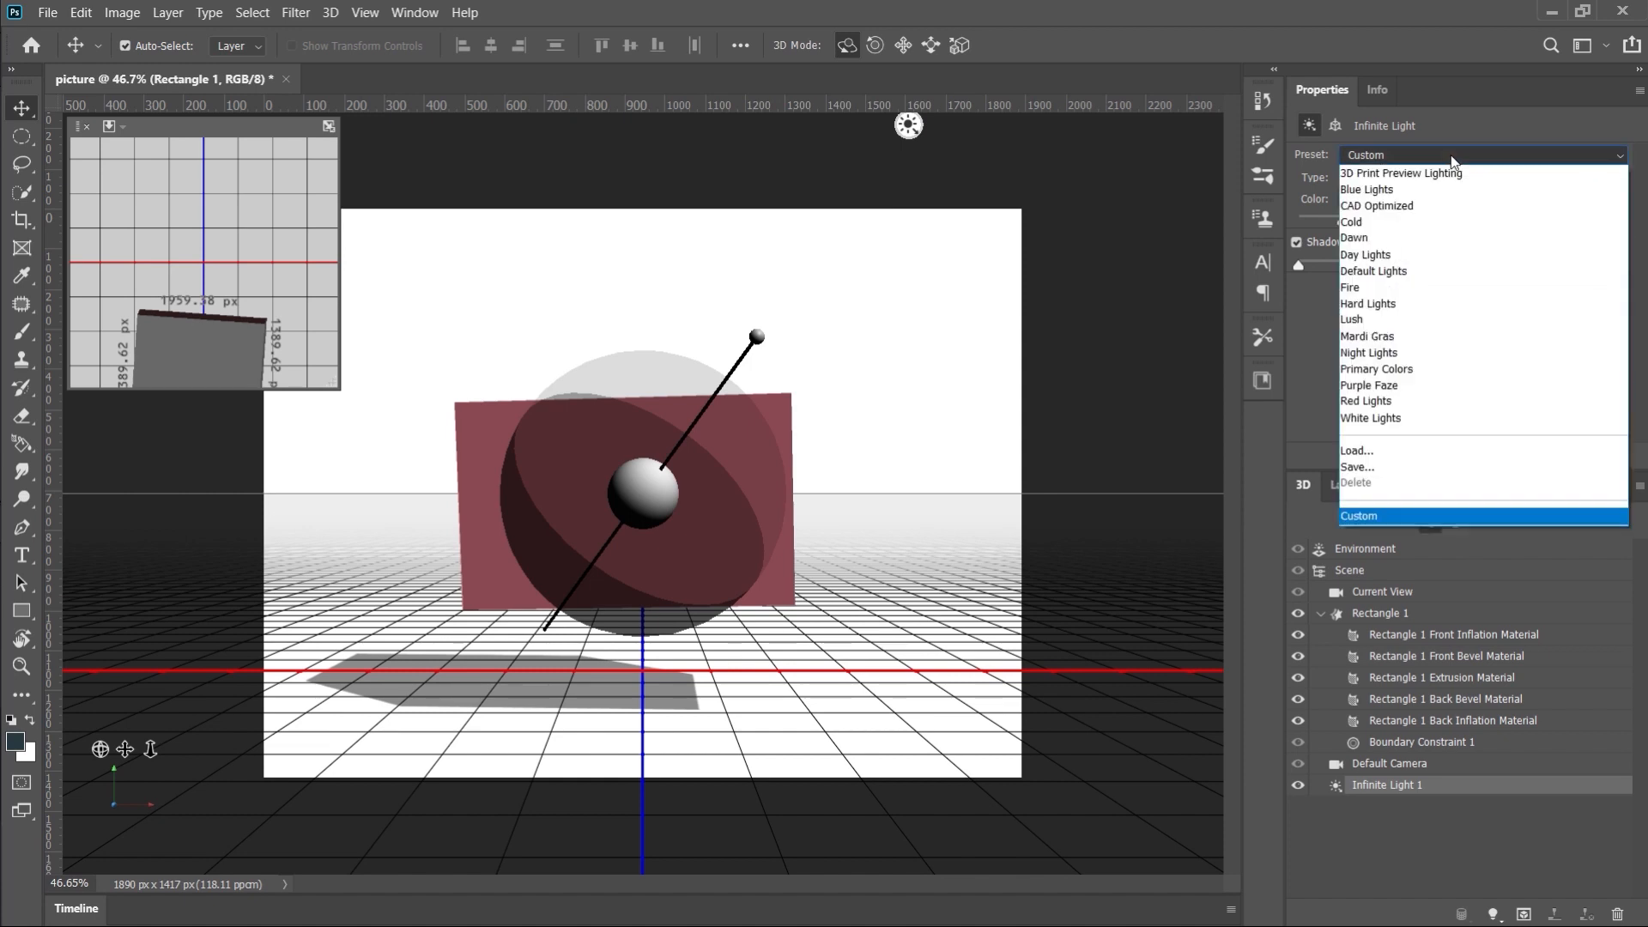
{"action": "left_click", "coordinate": [1287, 357]}
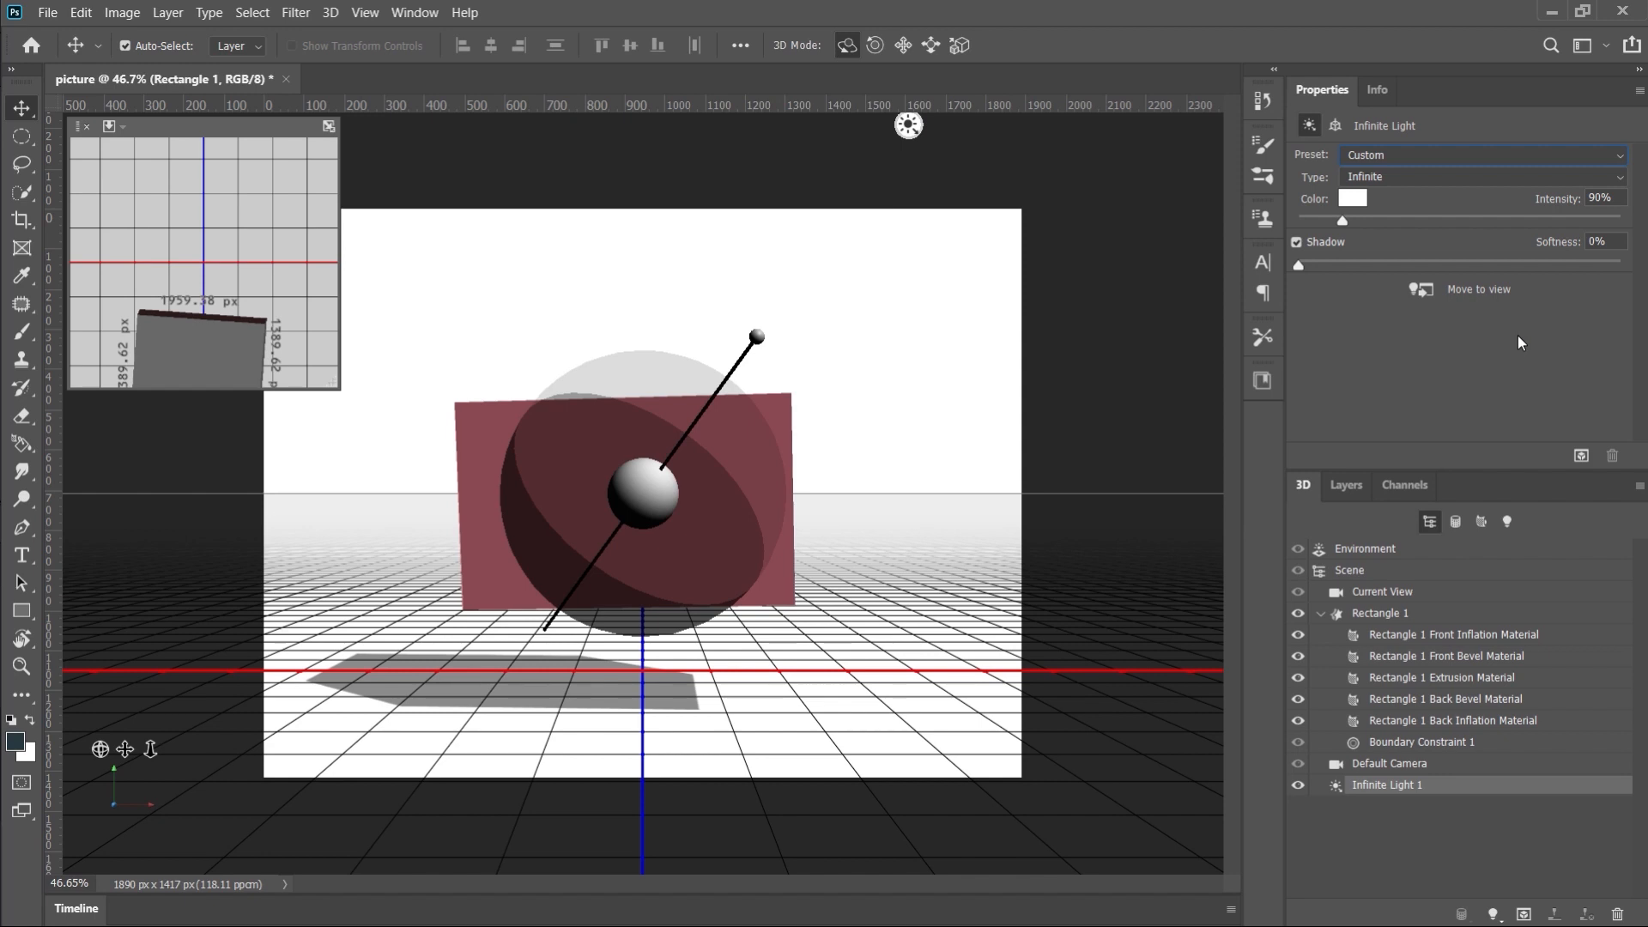
{"action": "left_click", "coordinate": [1401, 155]}
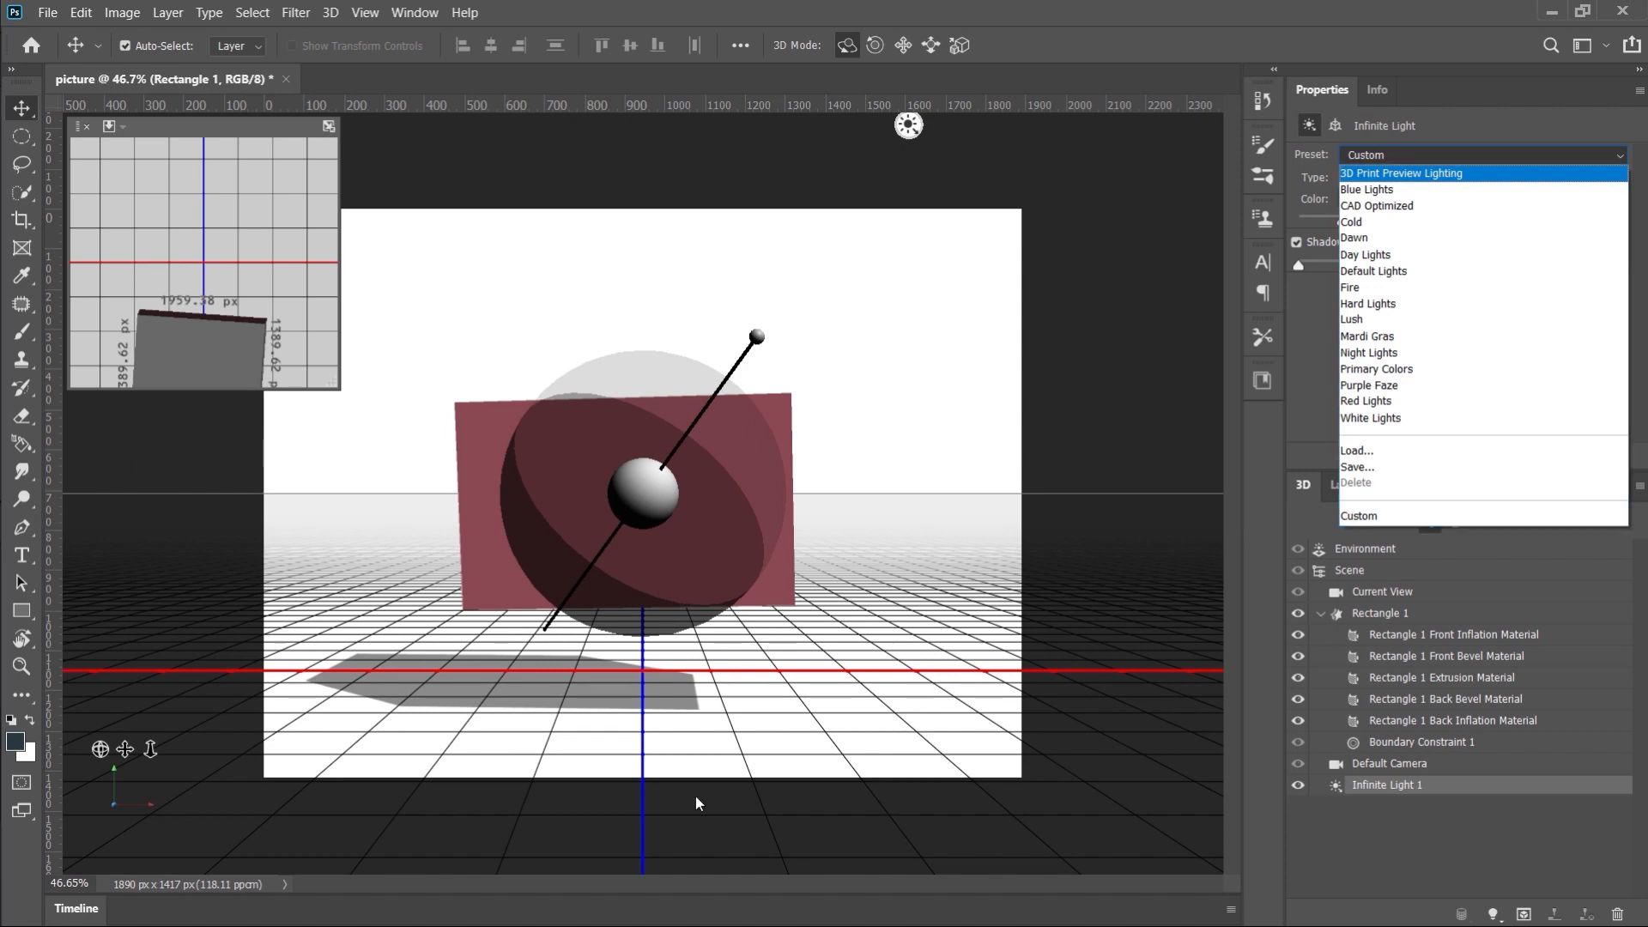
{"action": "left_click", "coordinate": [1406, 173]}
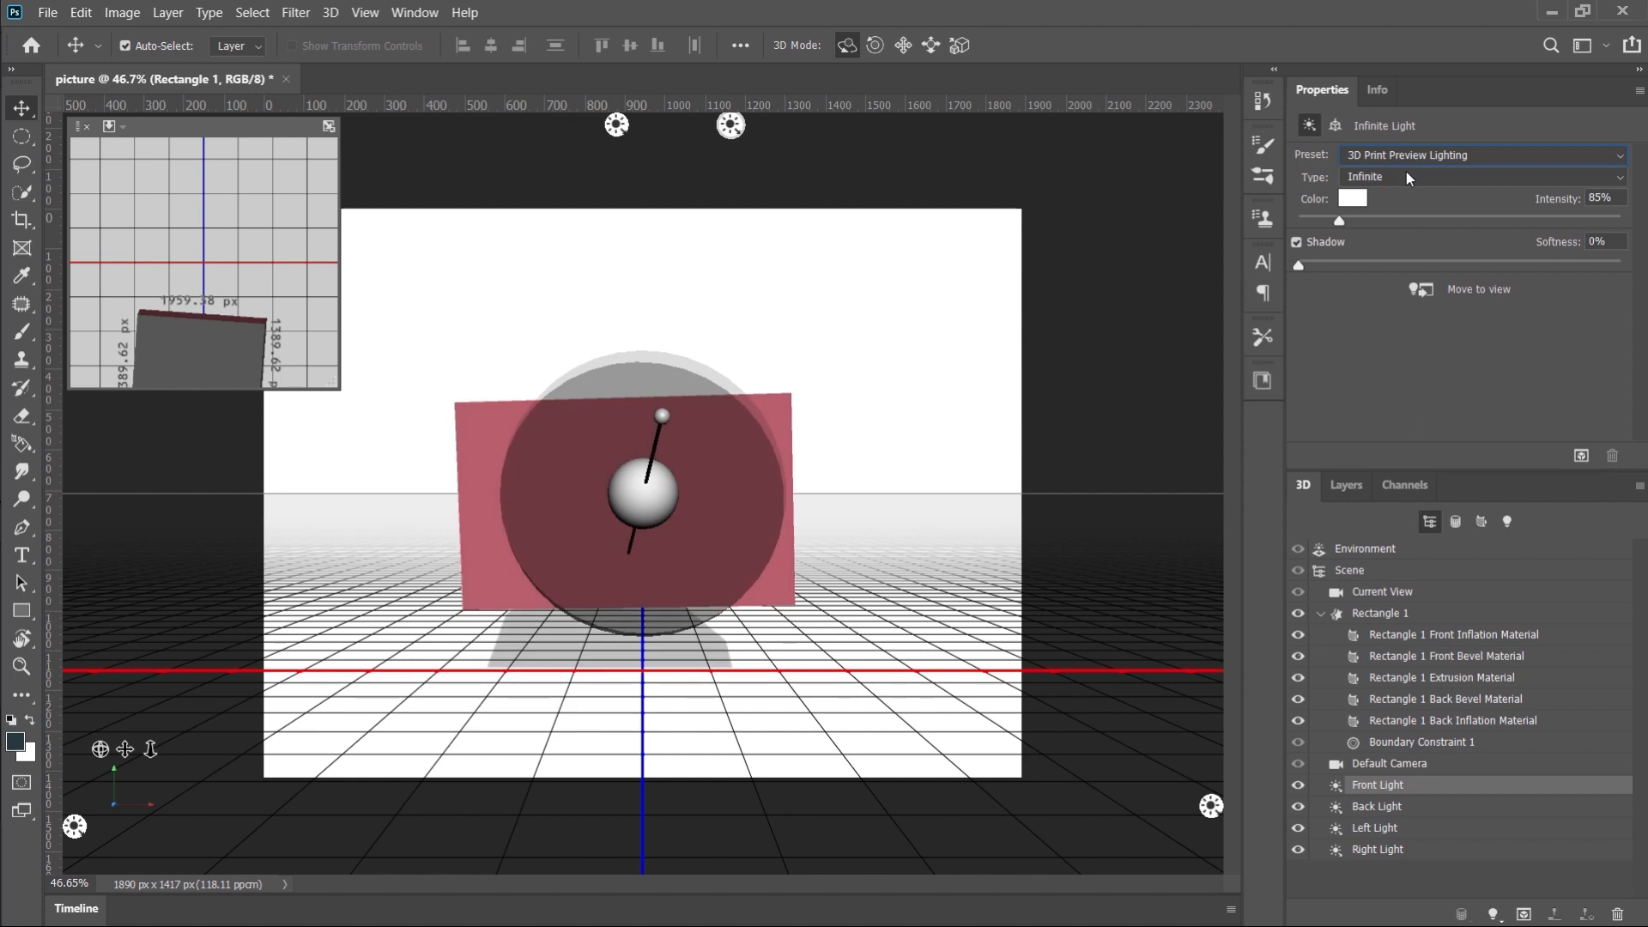
Step: Try the Blue Lights preset on the scene, followed by the CAD Optimized preset
{"action": "left_click", "coordinate": [1498, 153]}
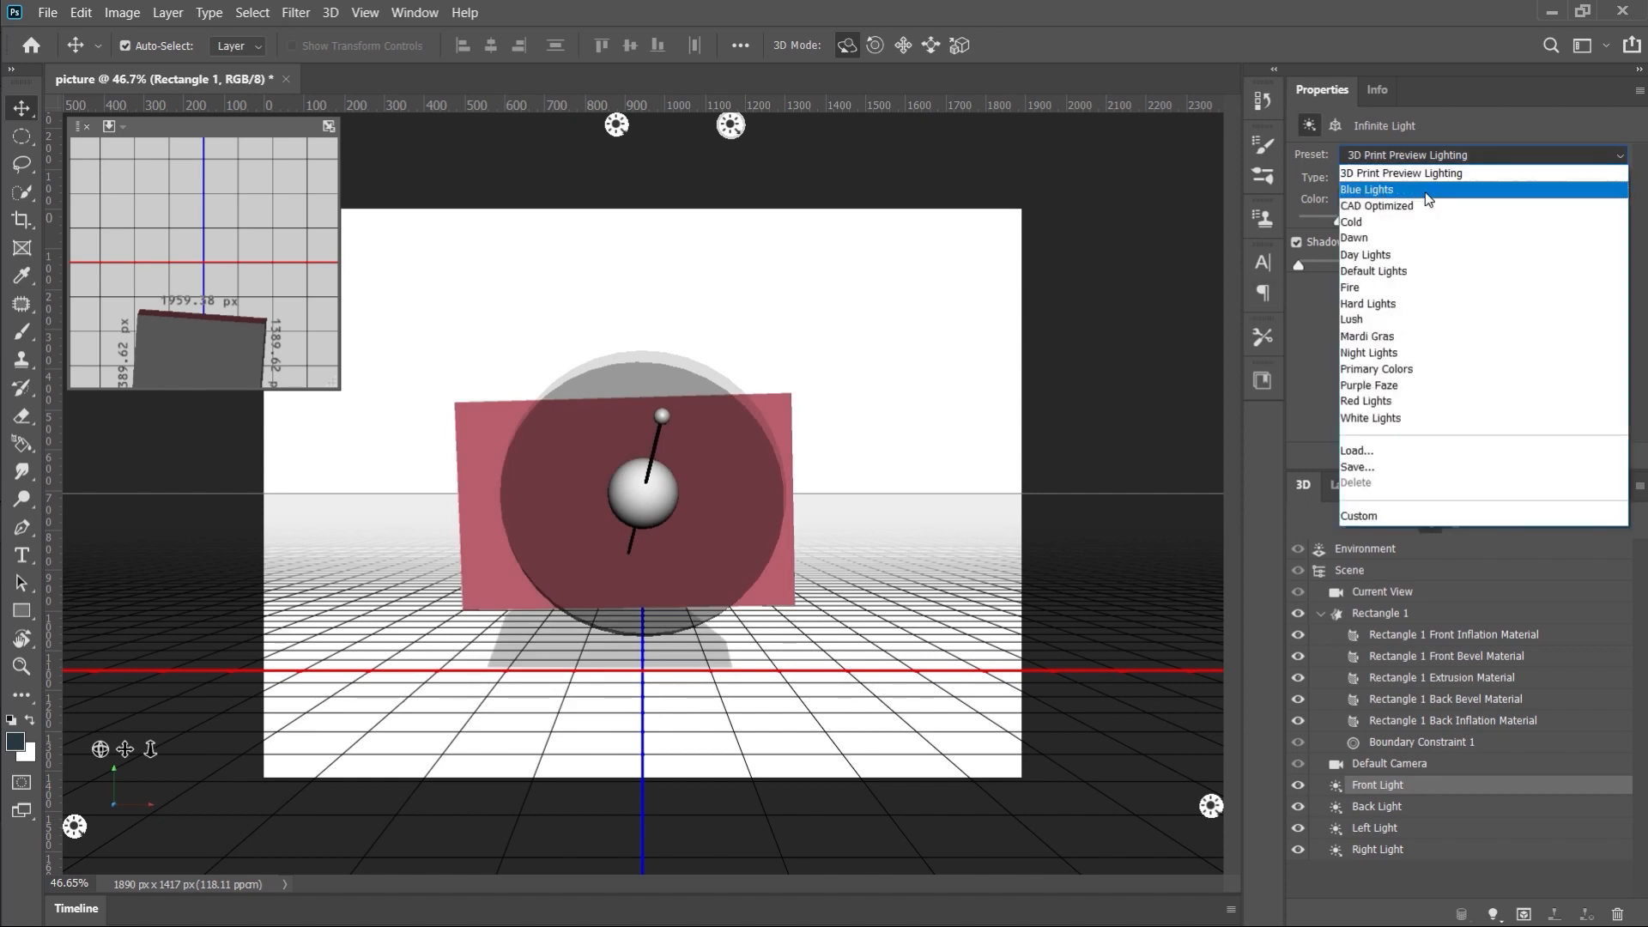
{"action": "left_click", "coordinate": [1428, 190]}
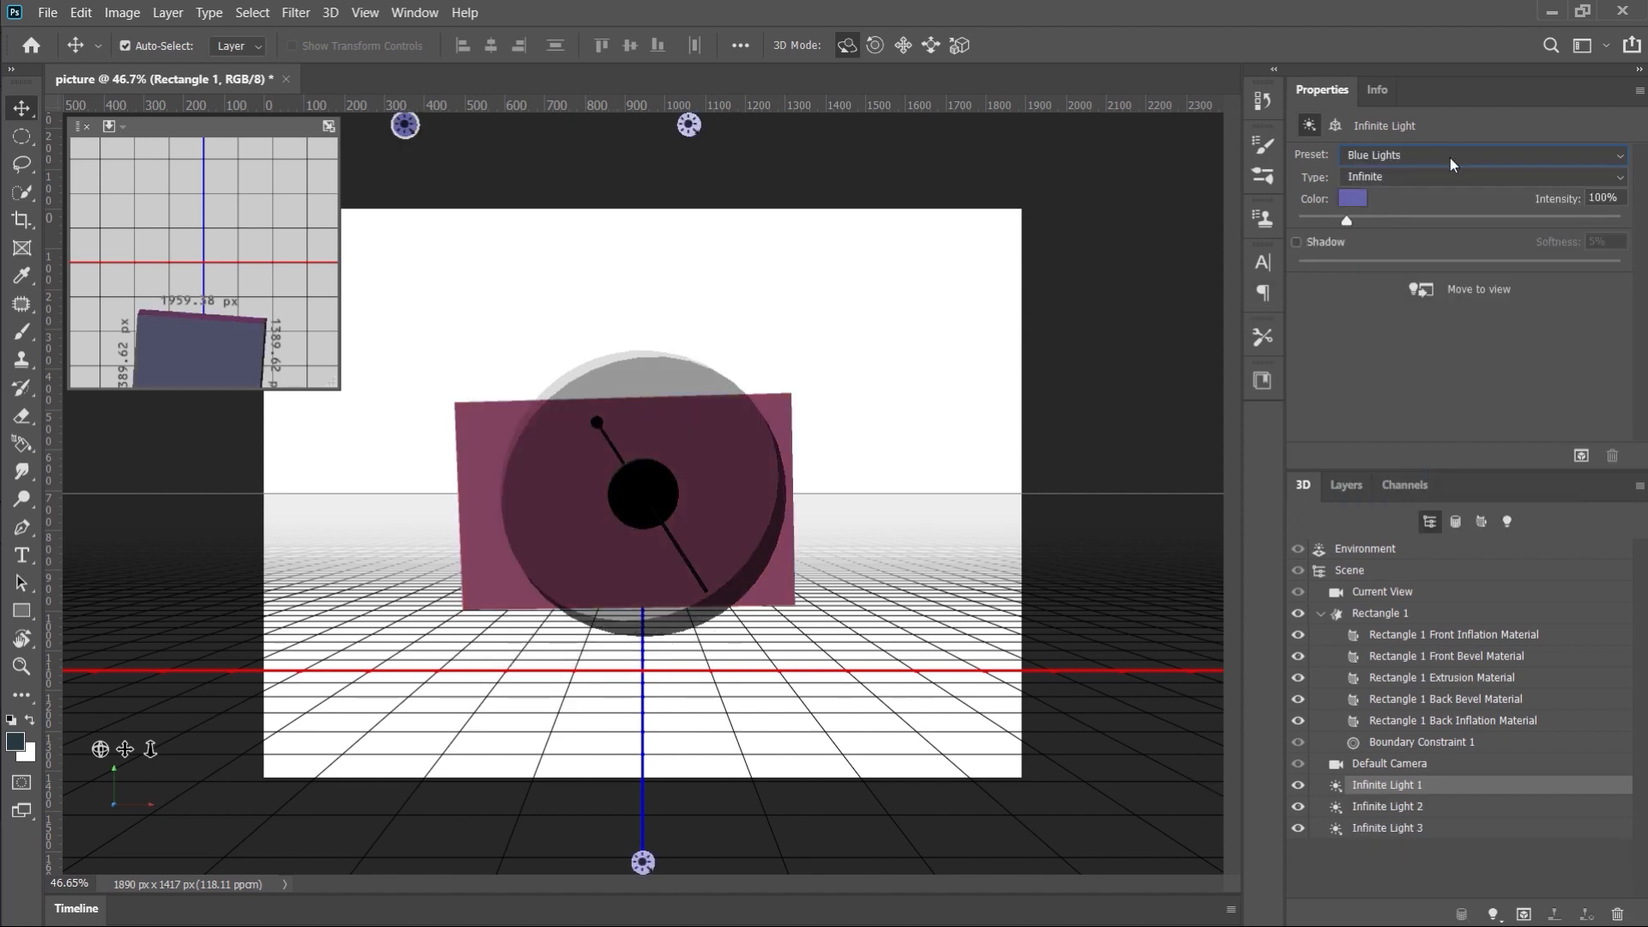
{"action": "left_click", "coordinate": [1450, 157]}
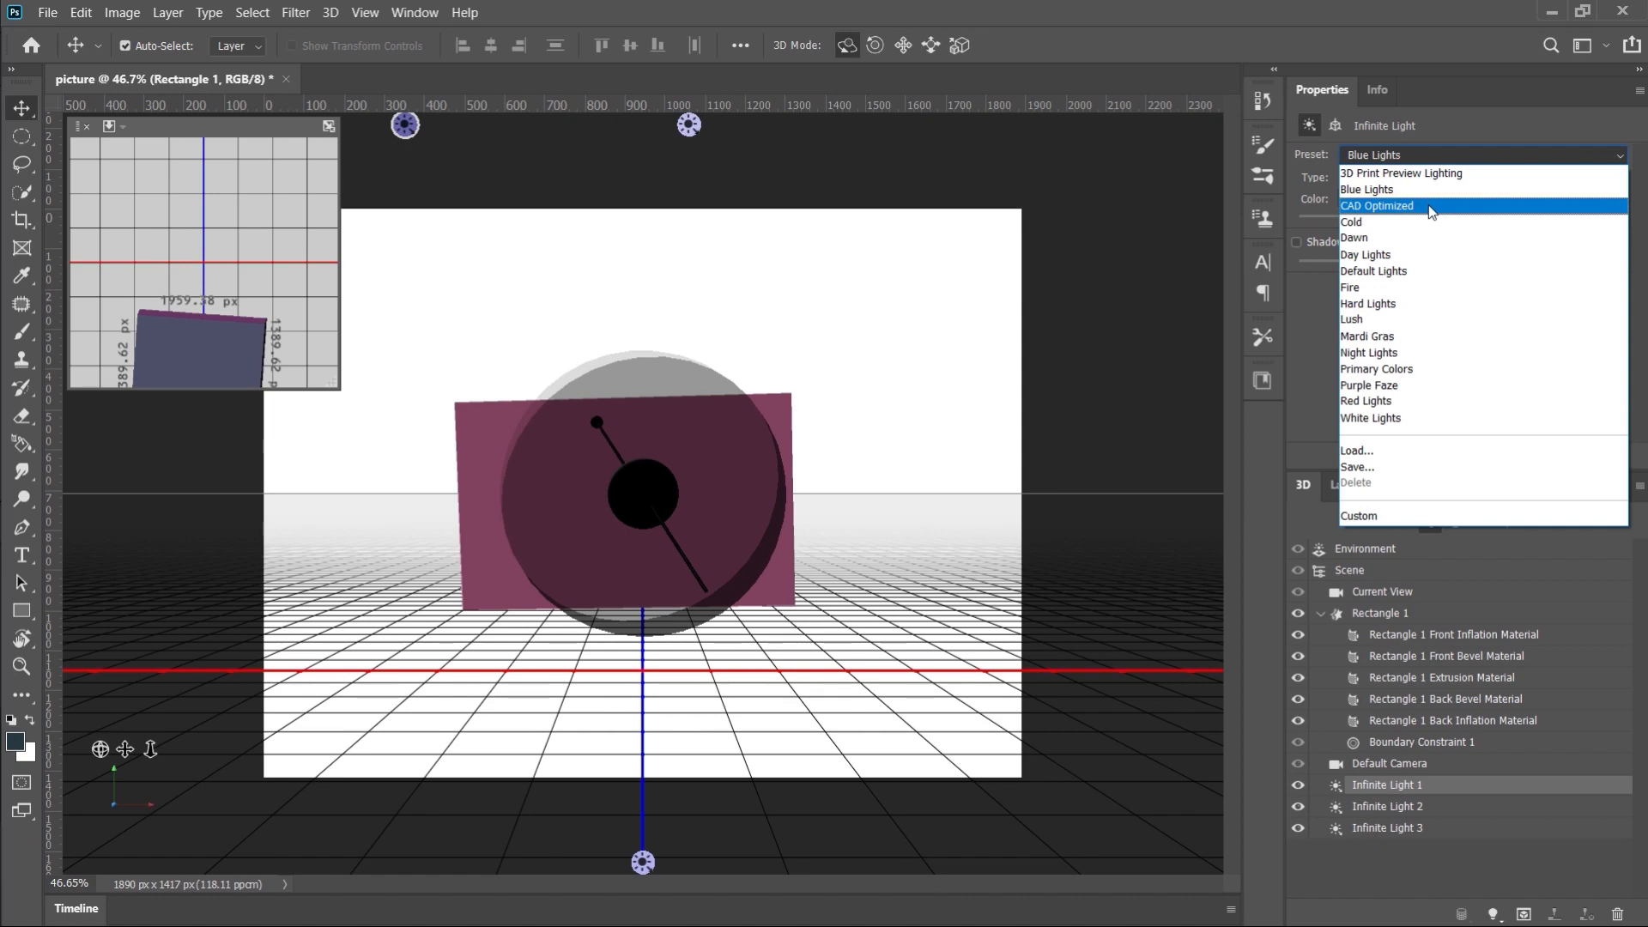
{"action": "left_click", "coordinate": [1430, 206]}
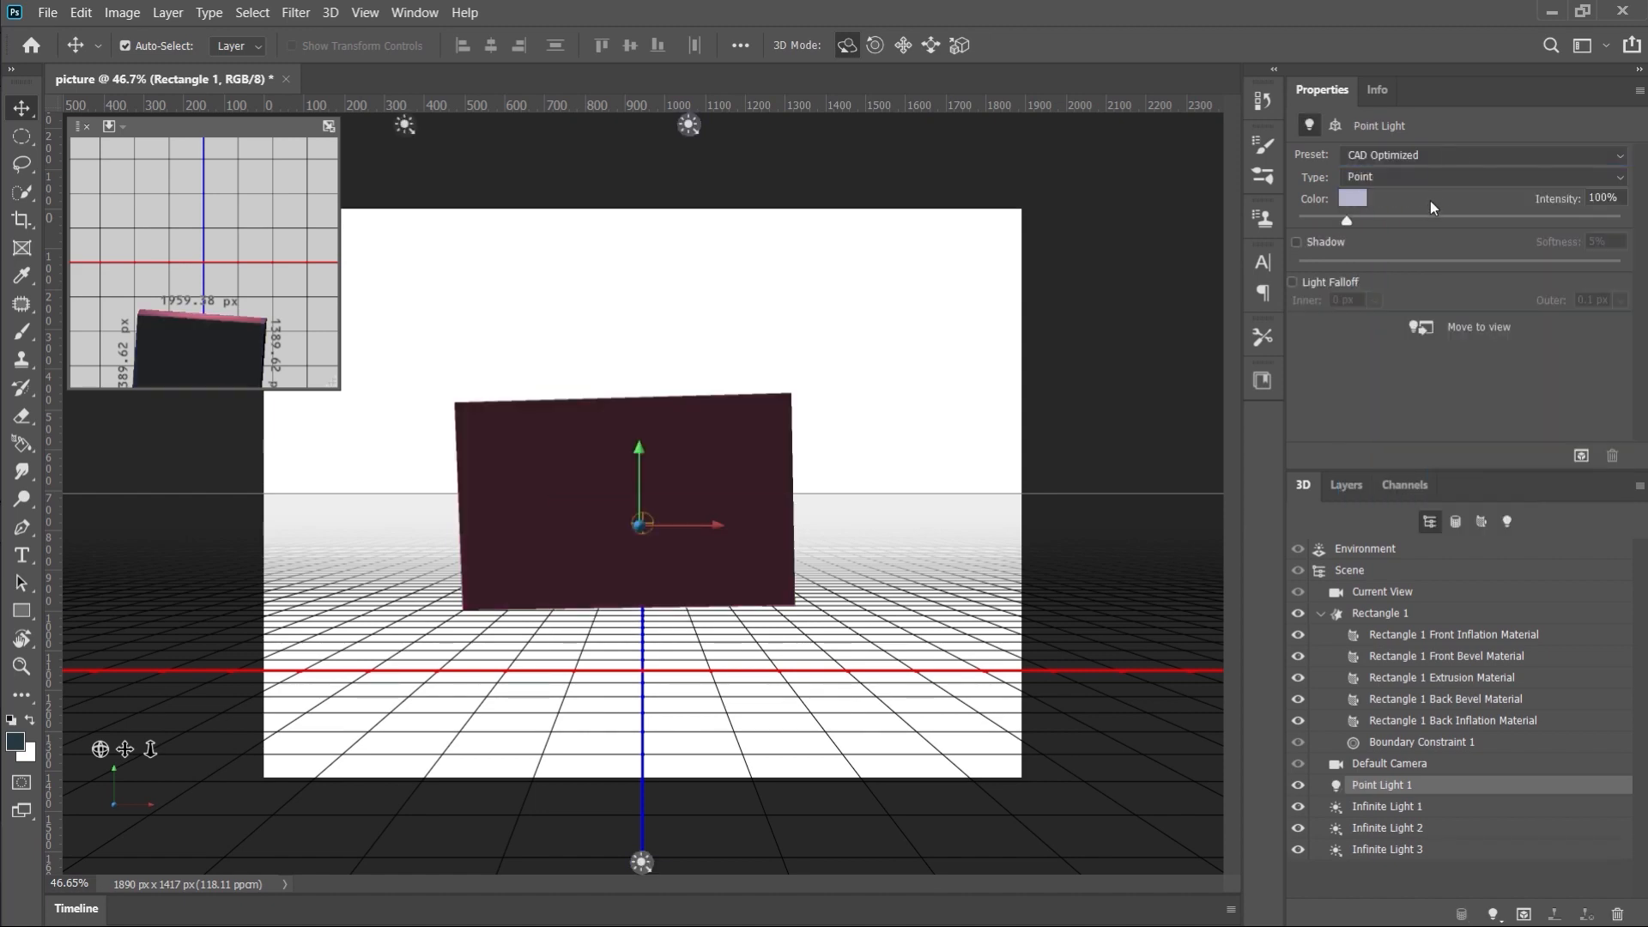
Step: Switch the scene's lighting preset to Cold, and from Cold to Dawn
{"action": "left_click", "coordinate": [1442, 156]}
{"action": "left_click", "coordinate": [1433, 224]}
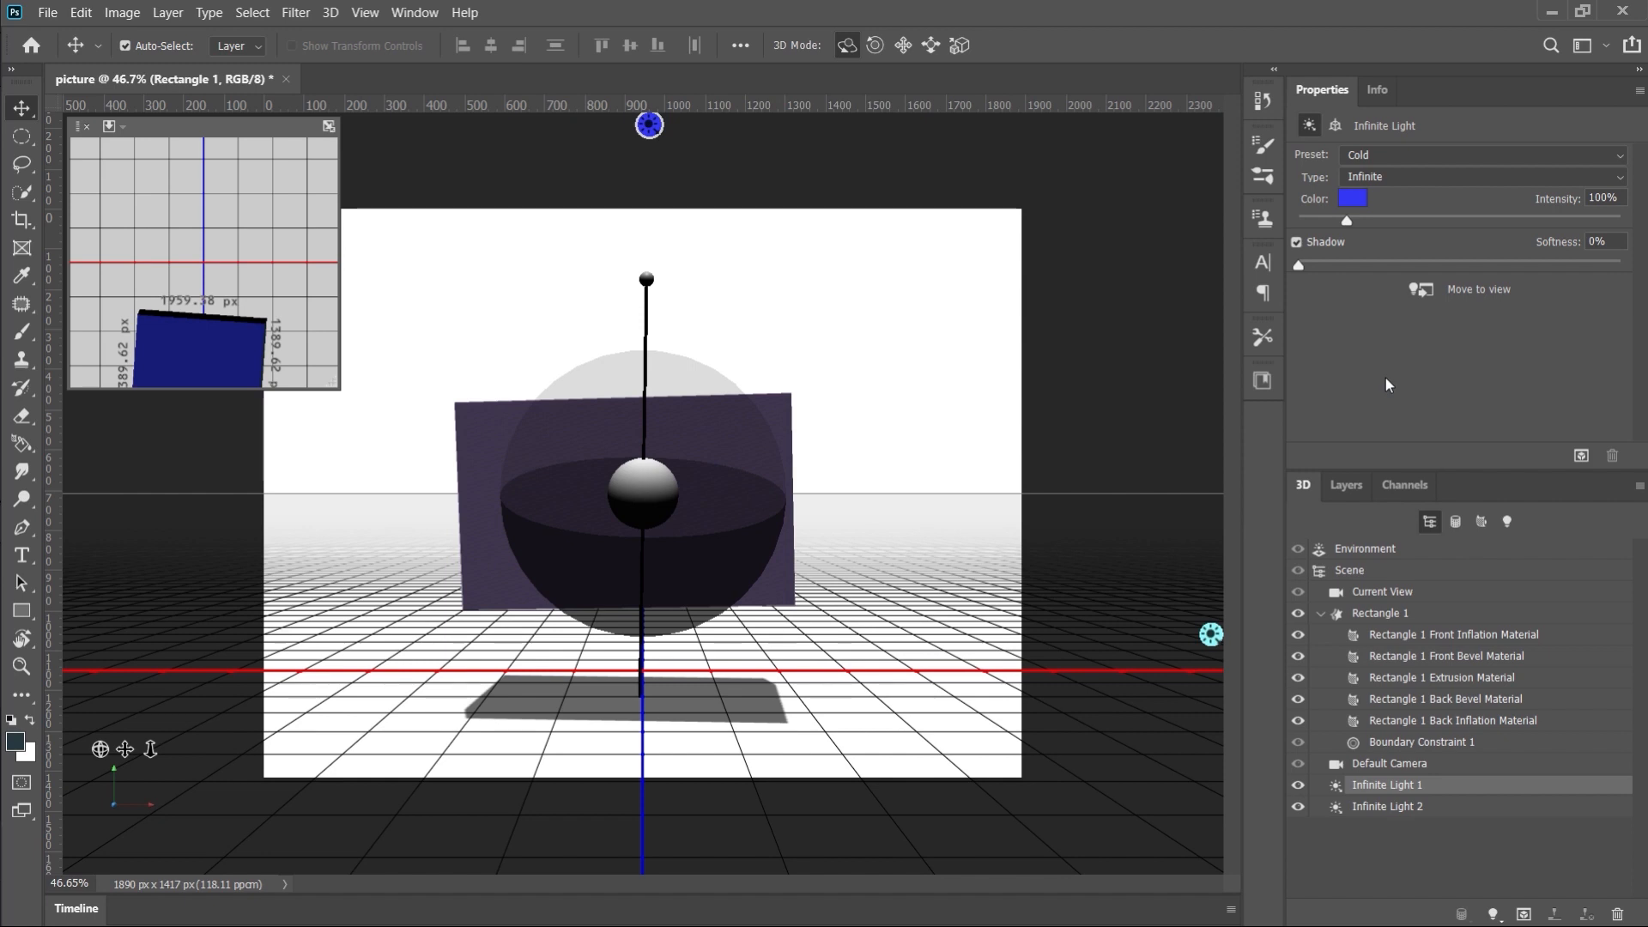
{"action": "left_click", "coordinate": [1486, 156]}
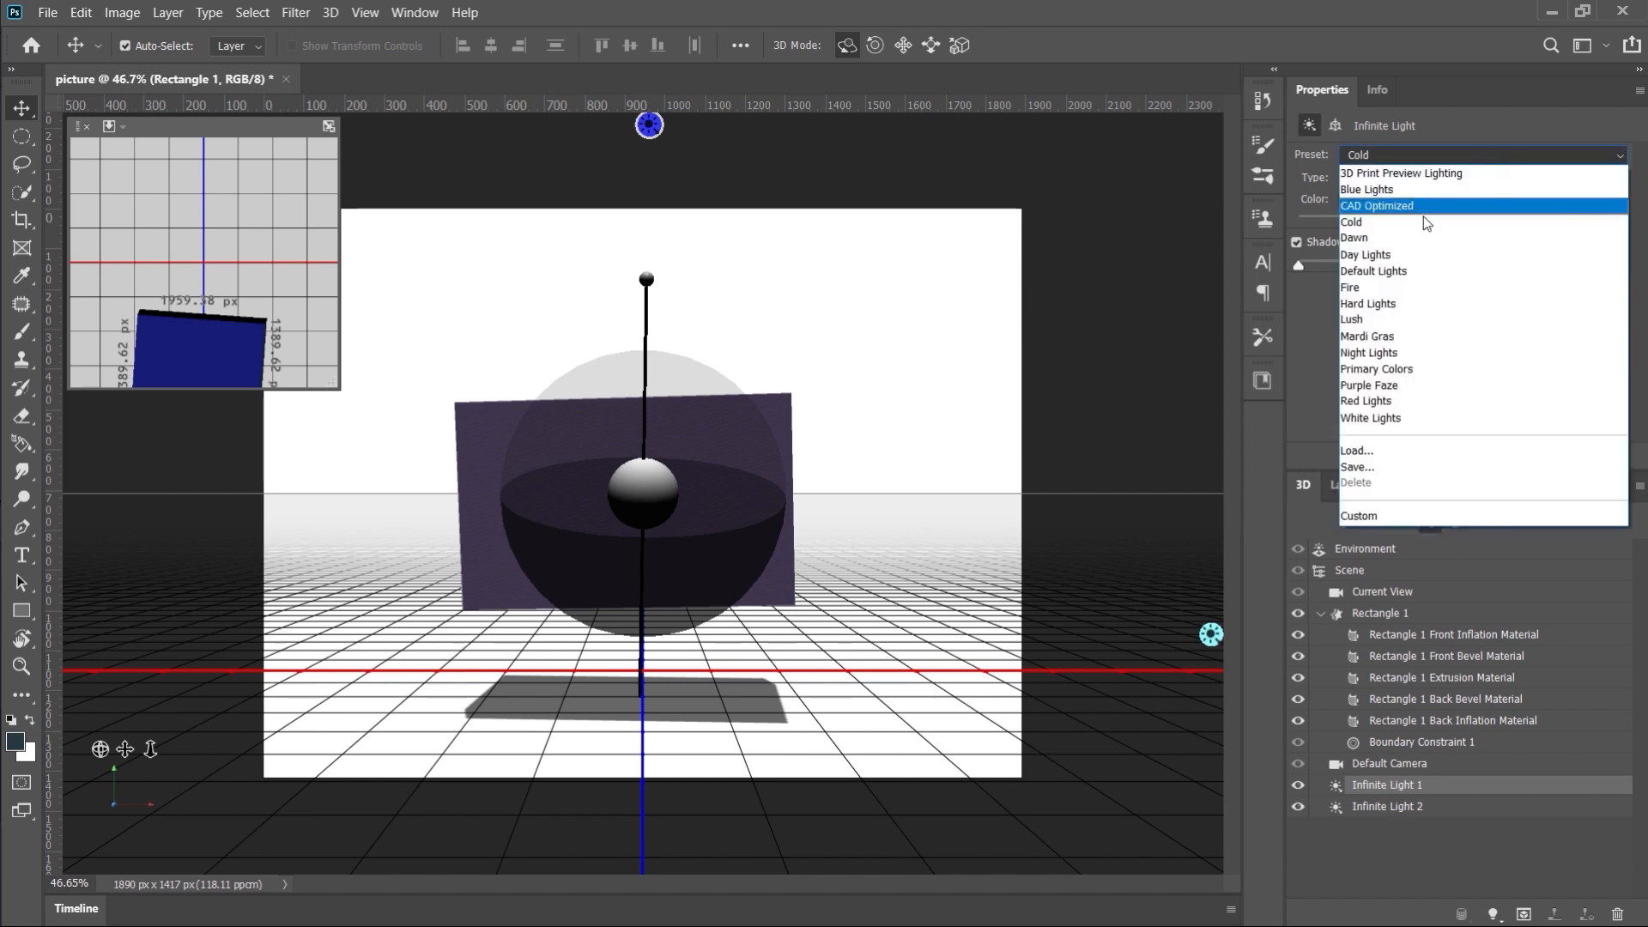
{"action": "left_click", "coordinate": [1416, 238]}
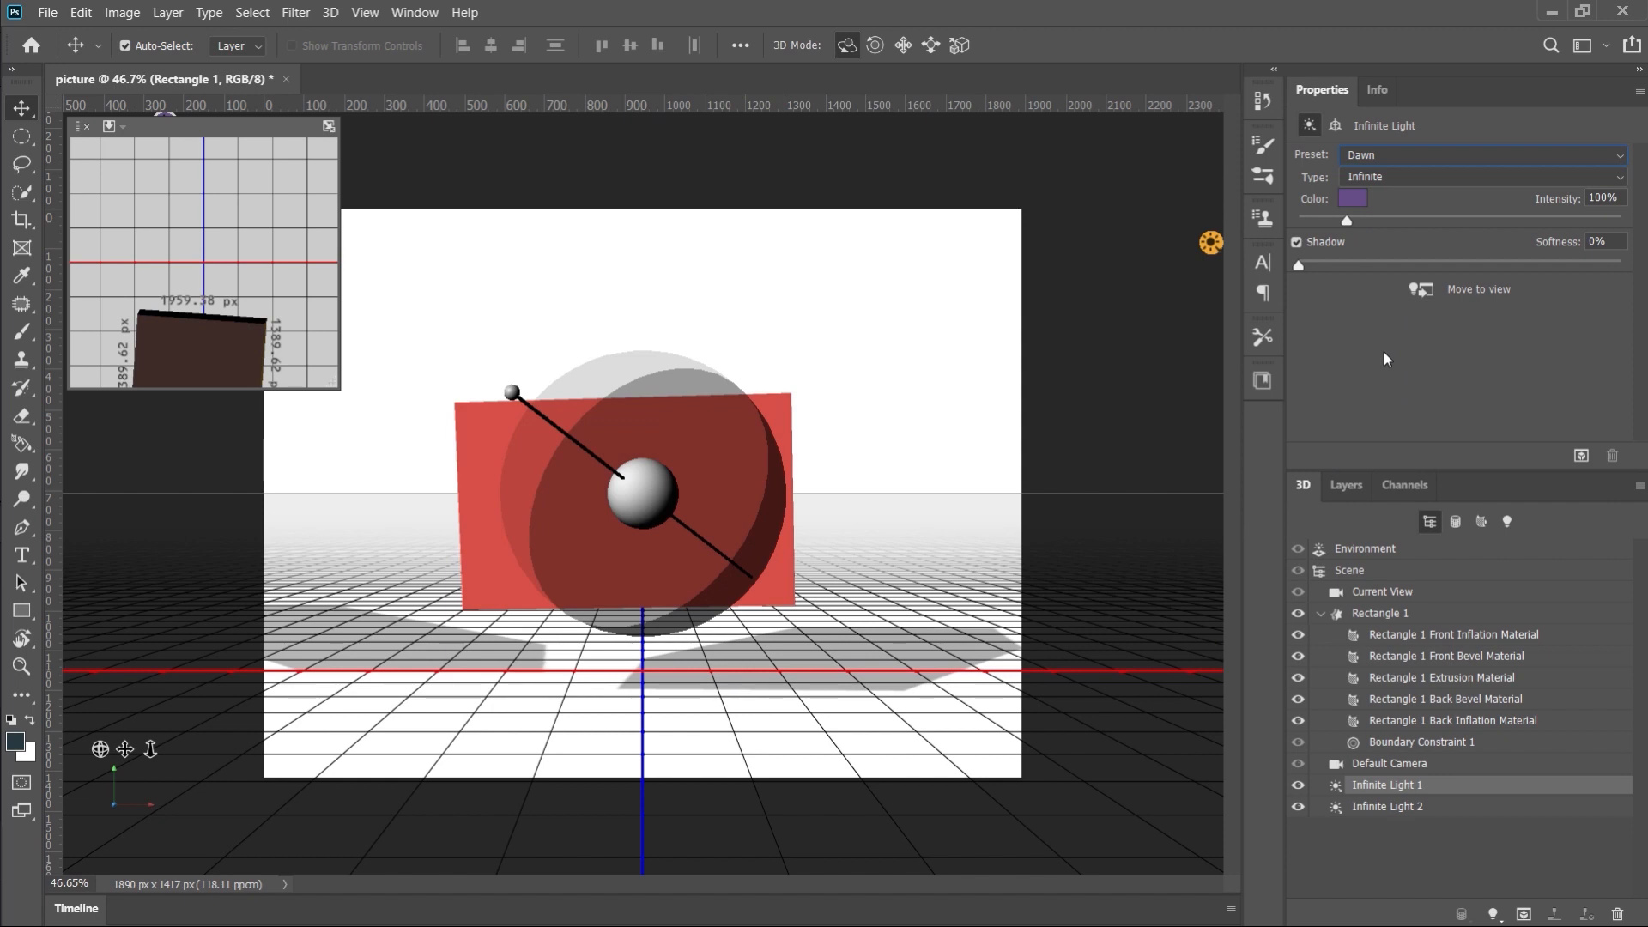
Step: Try the Day Lights and Default Lights presets on the 3D scene
{"action": "left_click", "coordinate": [1387, 152]}
{"action": "left_click", "coordinate": [1379, 247]}
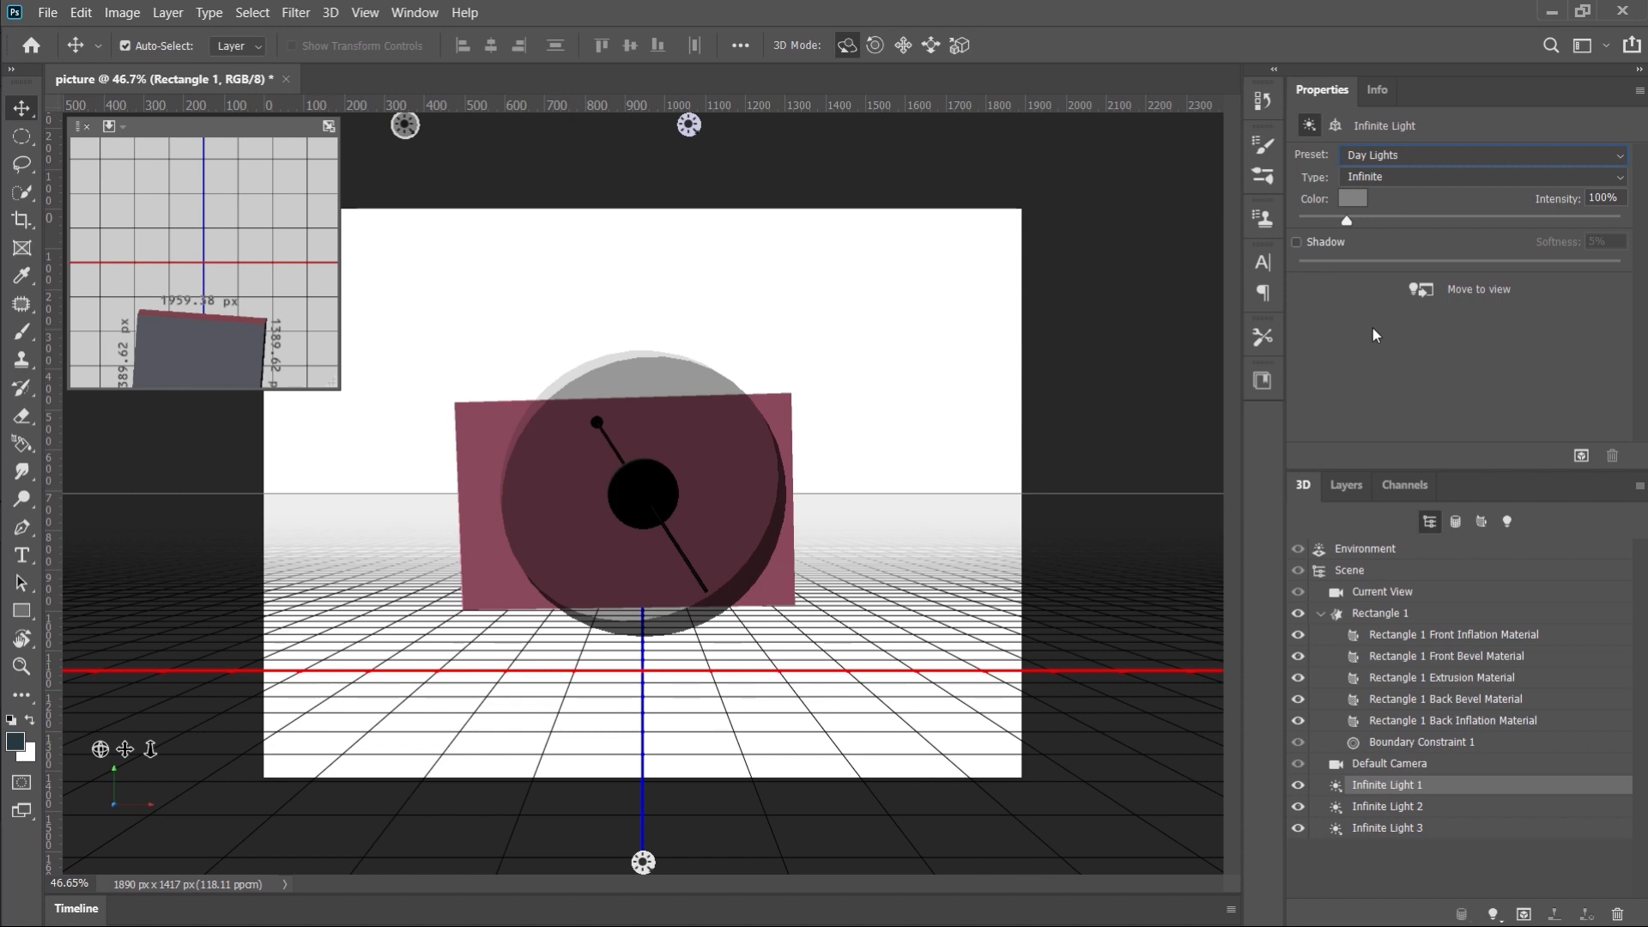
{"action": "left_click", "coordinate": [1386, 154]}
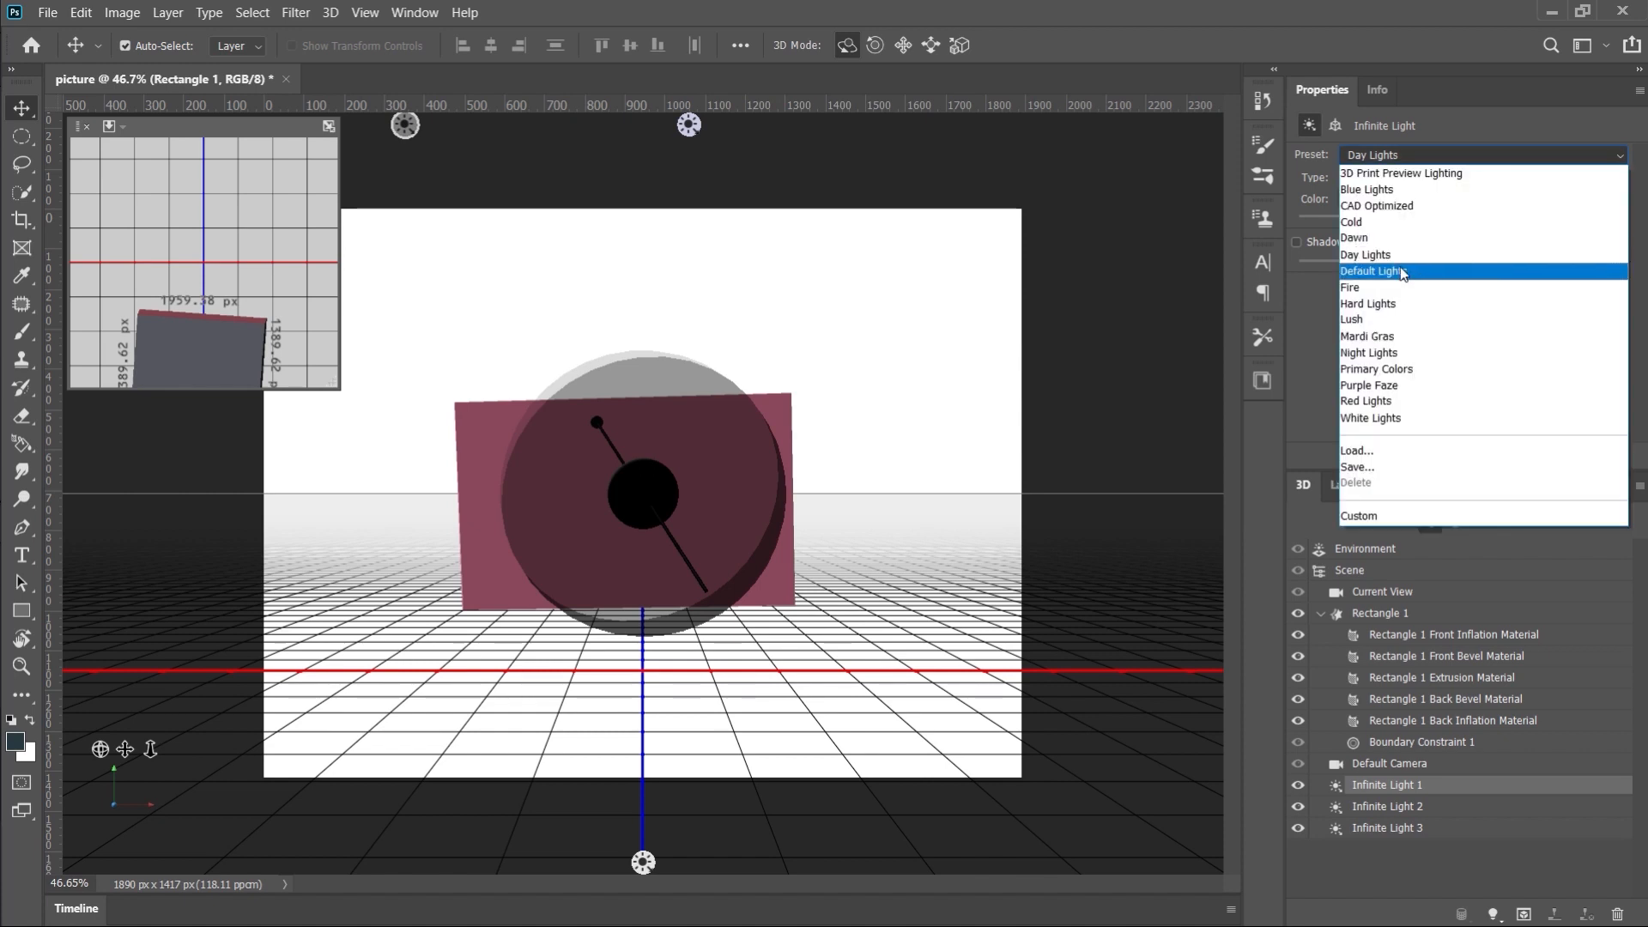
{"action": "left_click", "coordinate": [1402, 272]}
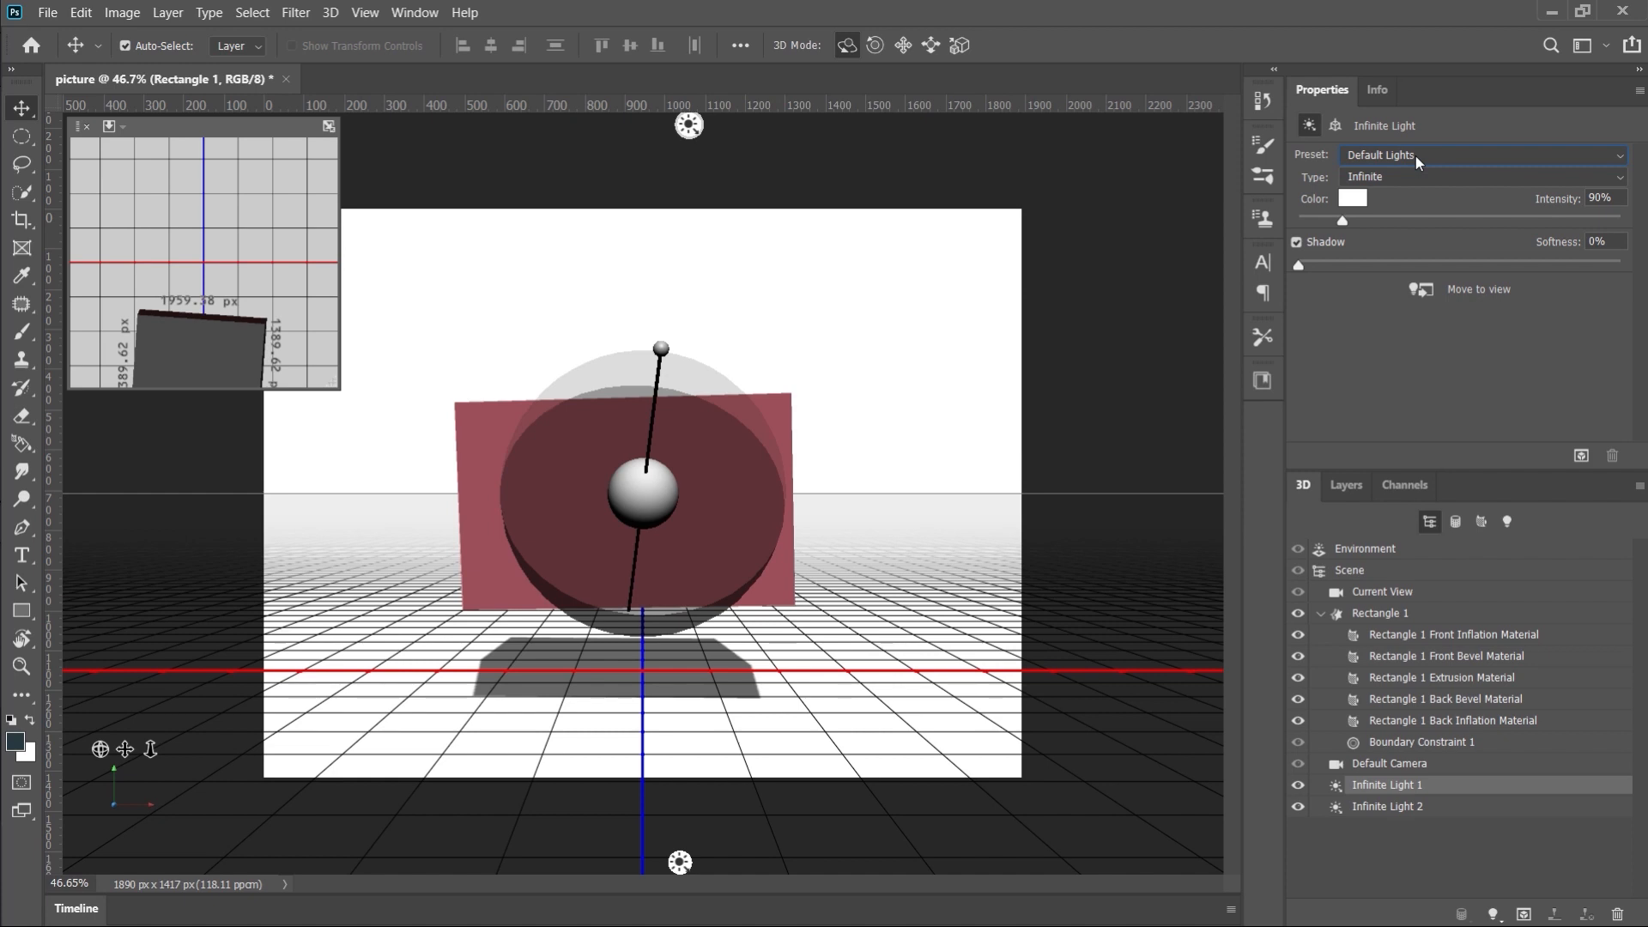
Step: Try the Fire lighting preset on the scene, followed by Hard Lights
{"action": "left_click", "coordinate": [1415, 156]}
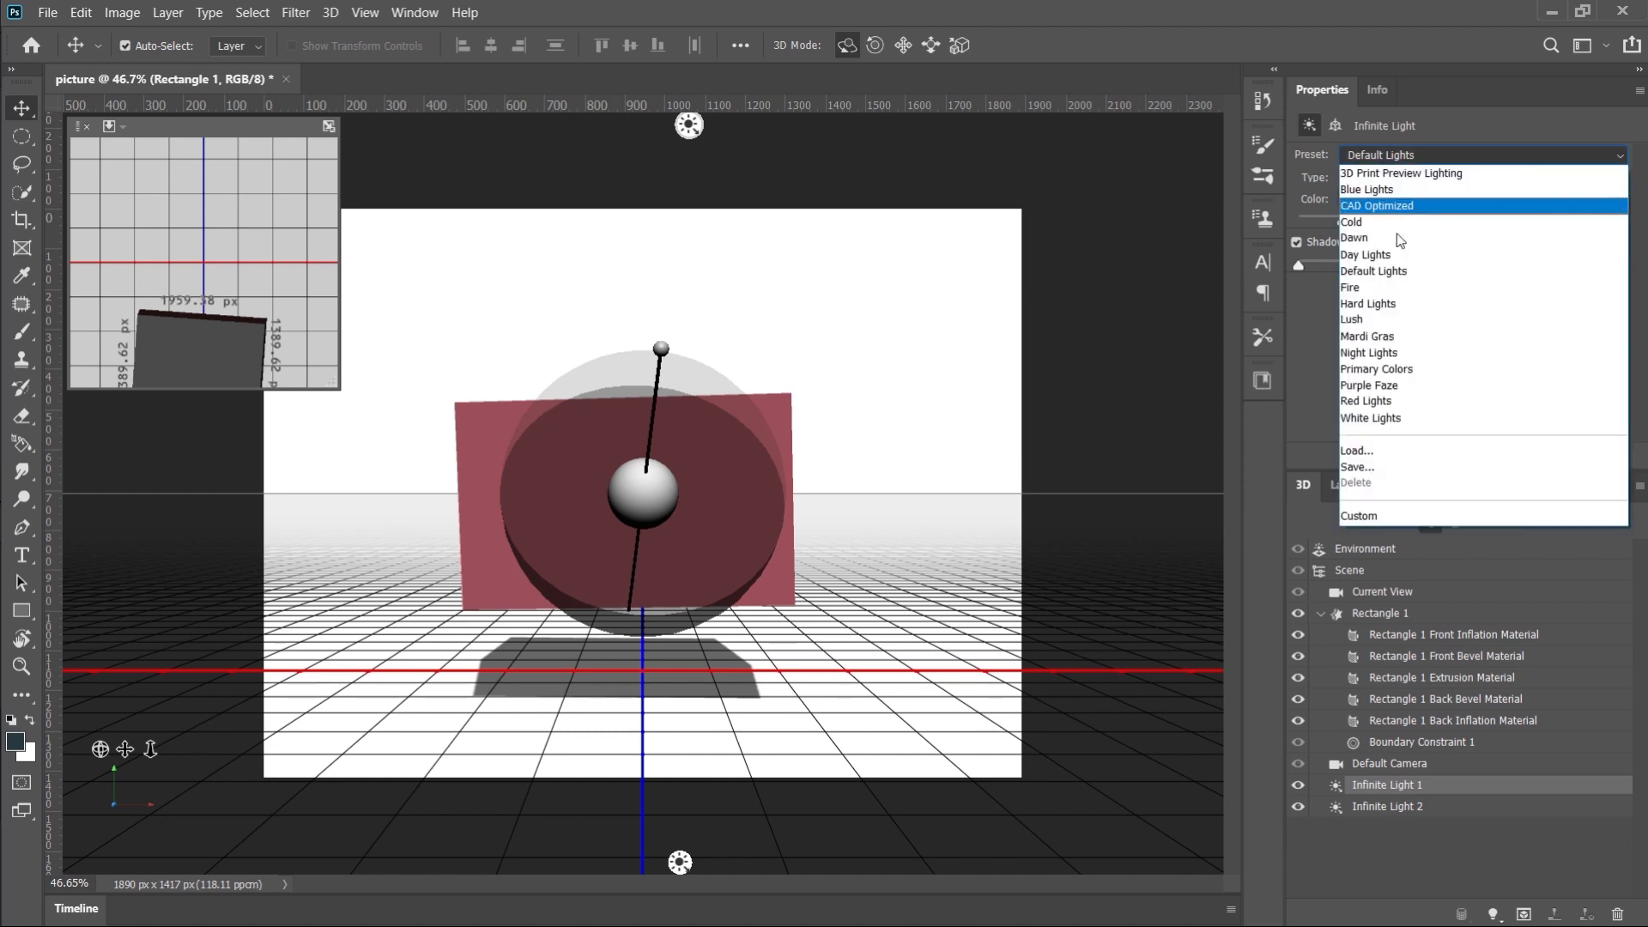
{"action": "left_click", "coordinate": [1379, 294]}
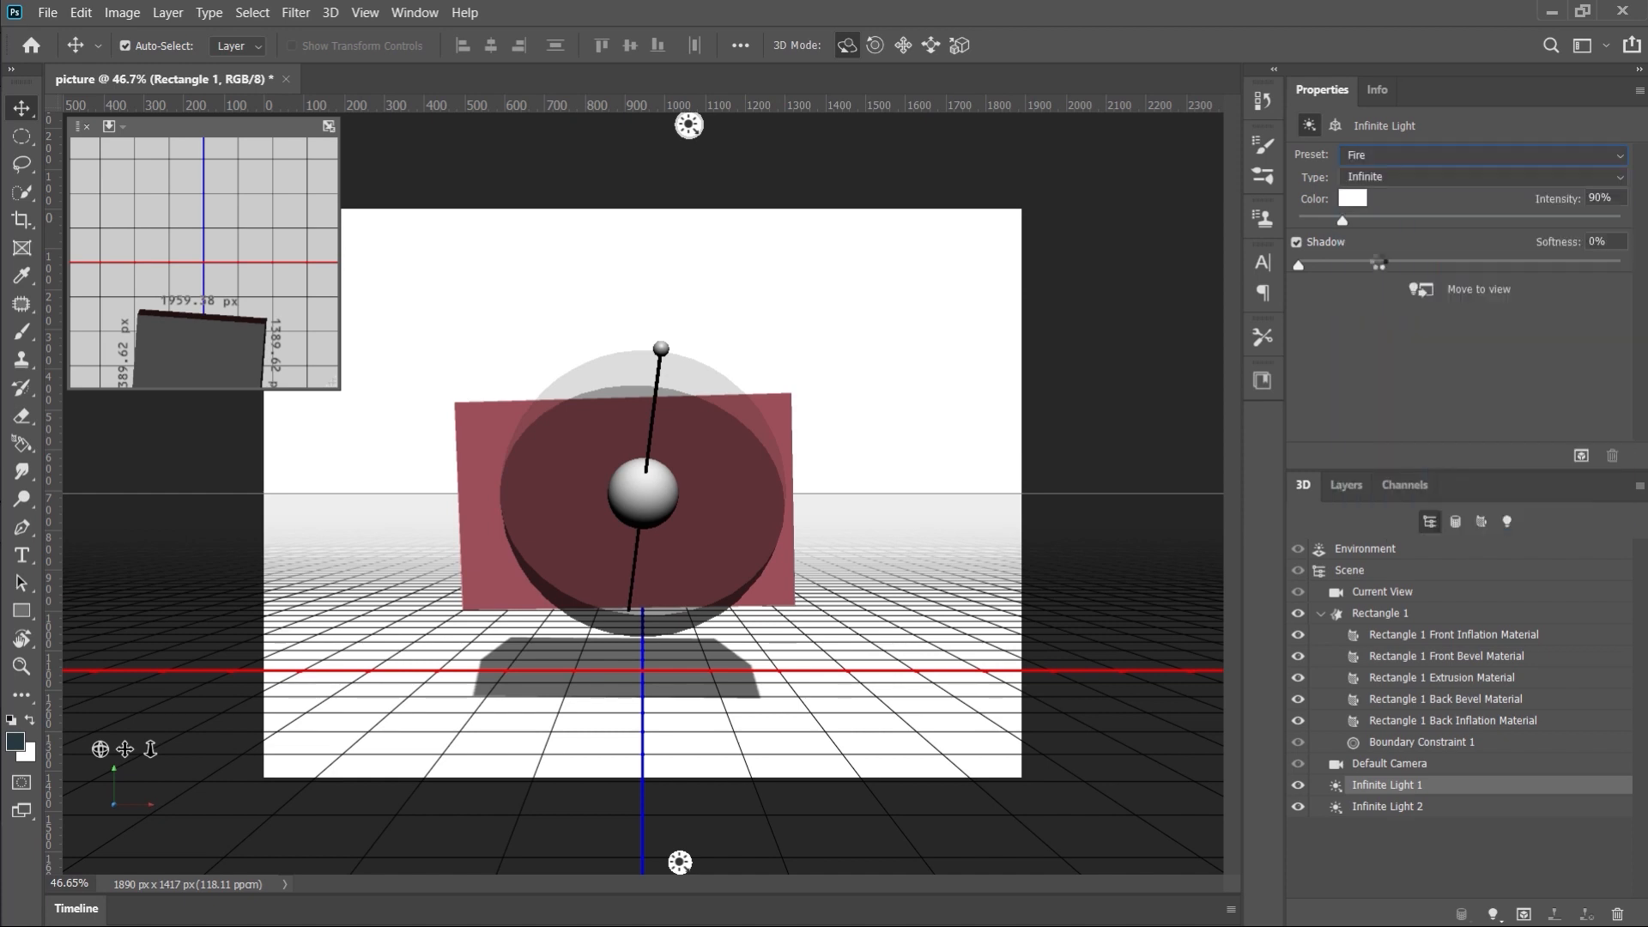
{"action": "left_click", "coordinate": [1400, 158]}
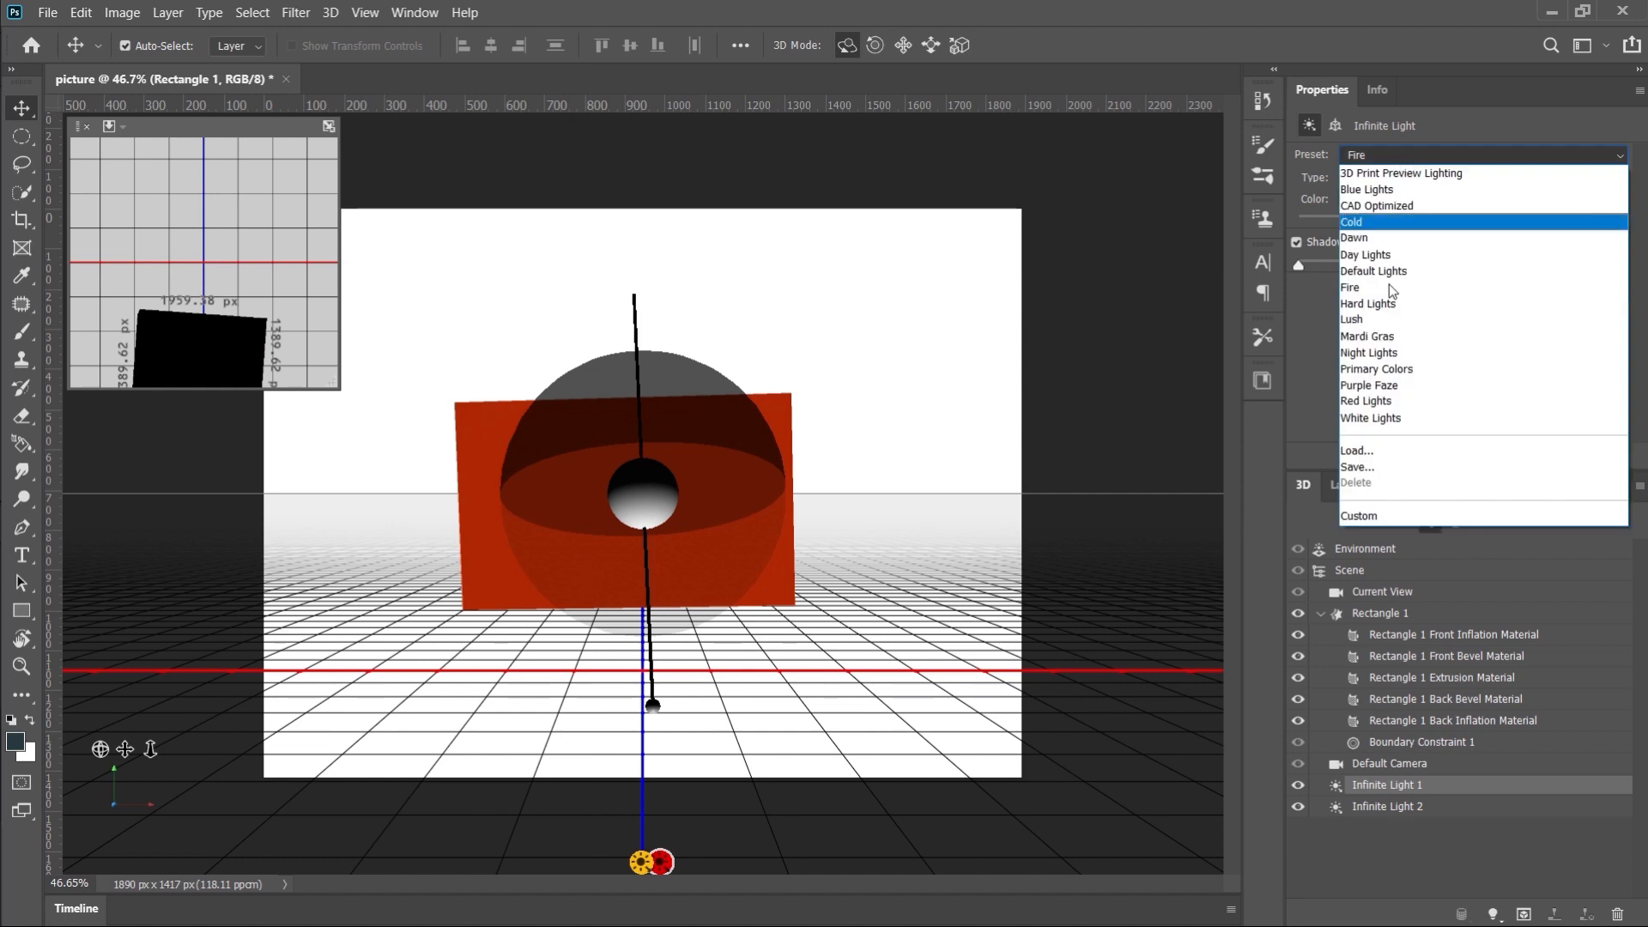
{"action": "left_click", "coordinate": [1401, 304]}
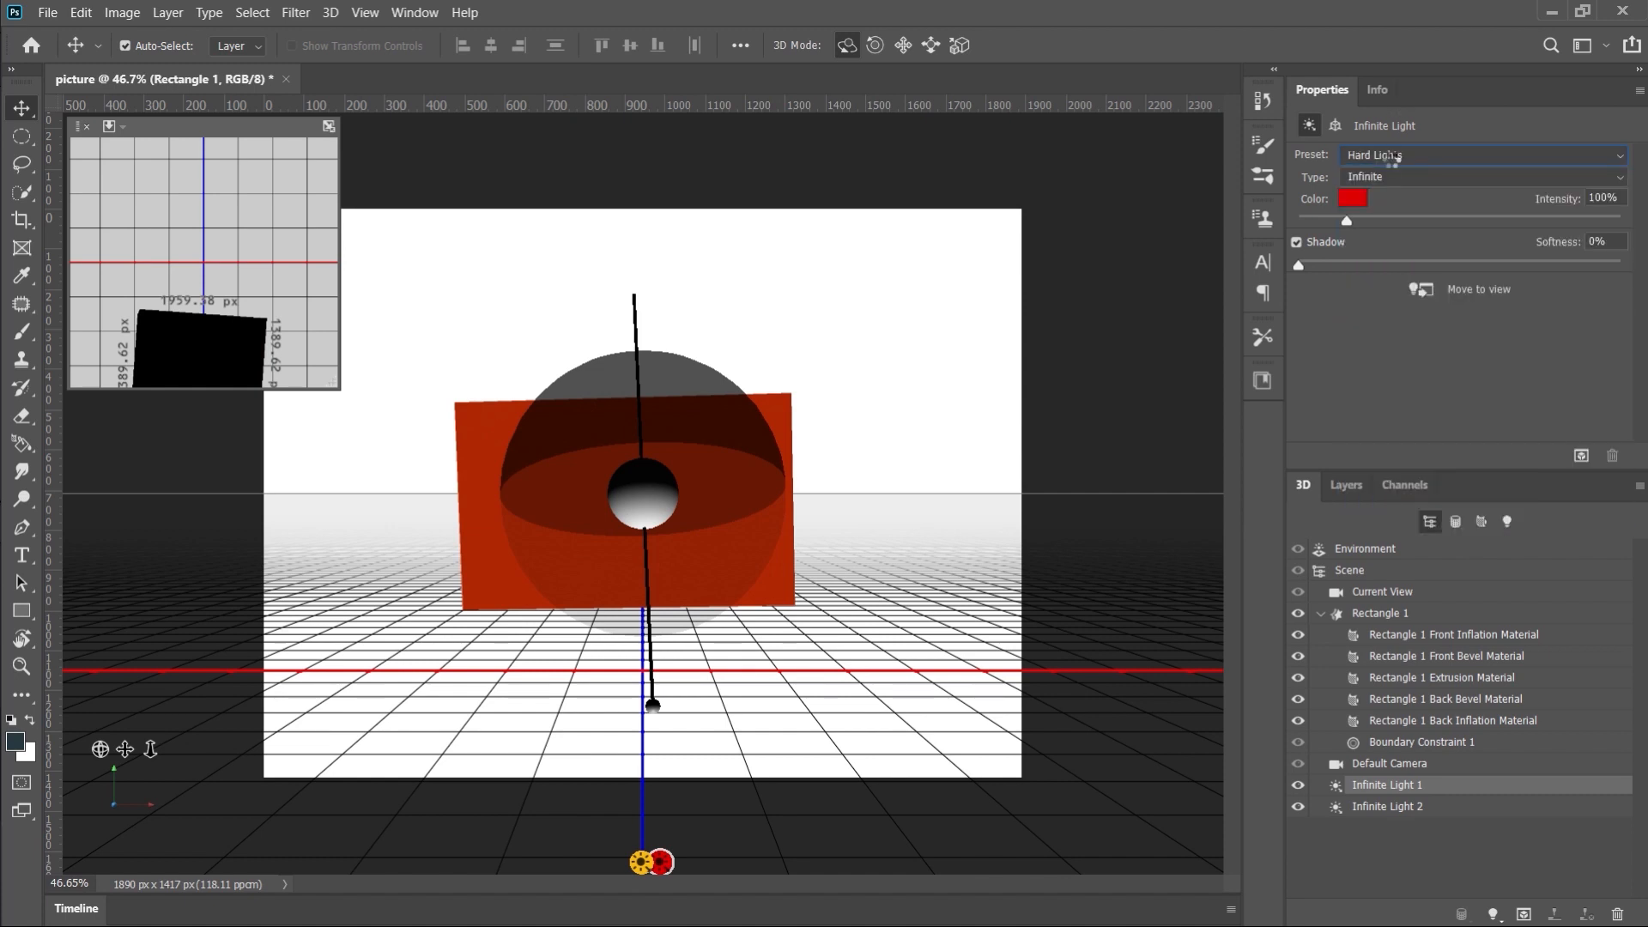
Step: Set the 3D scene's lighting preset to Lush
{"action": "left_click", "coordinate": [1398, 160]}
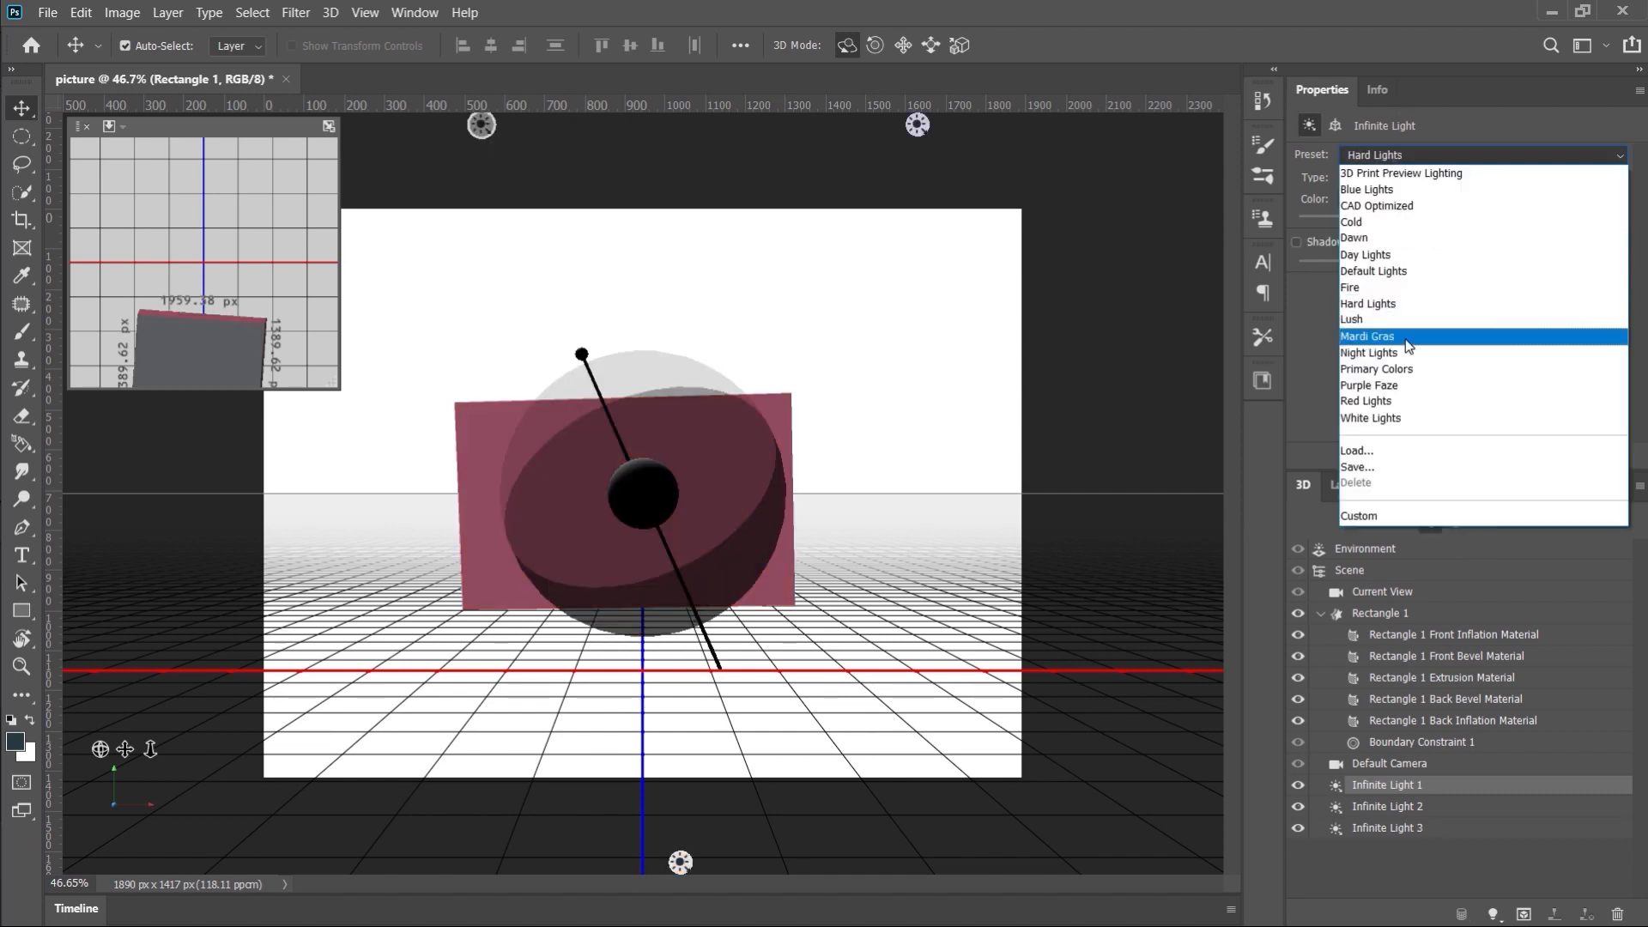
{"action": "left_click", "coordinate": [1408, 325]}
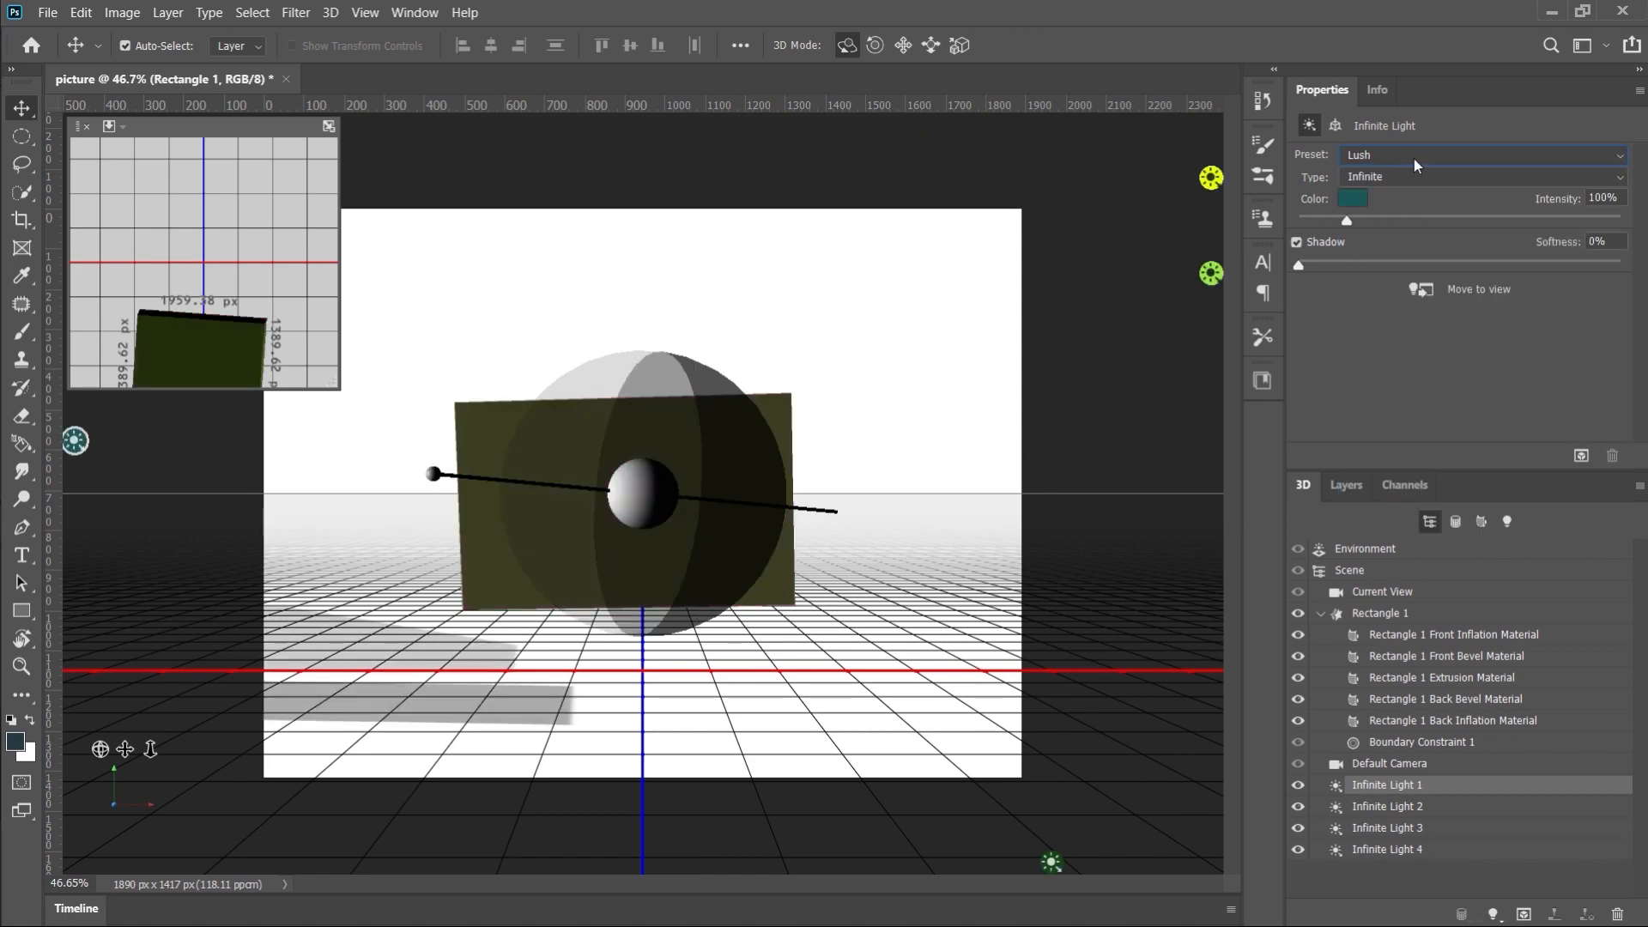
Step: Try the Mardi Gras lighting preset on the 3D scene, followed by Night Lights
{"action": "left_click", "coordinate": [1414, 158]}
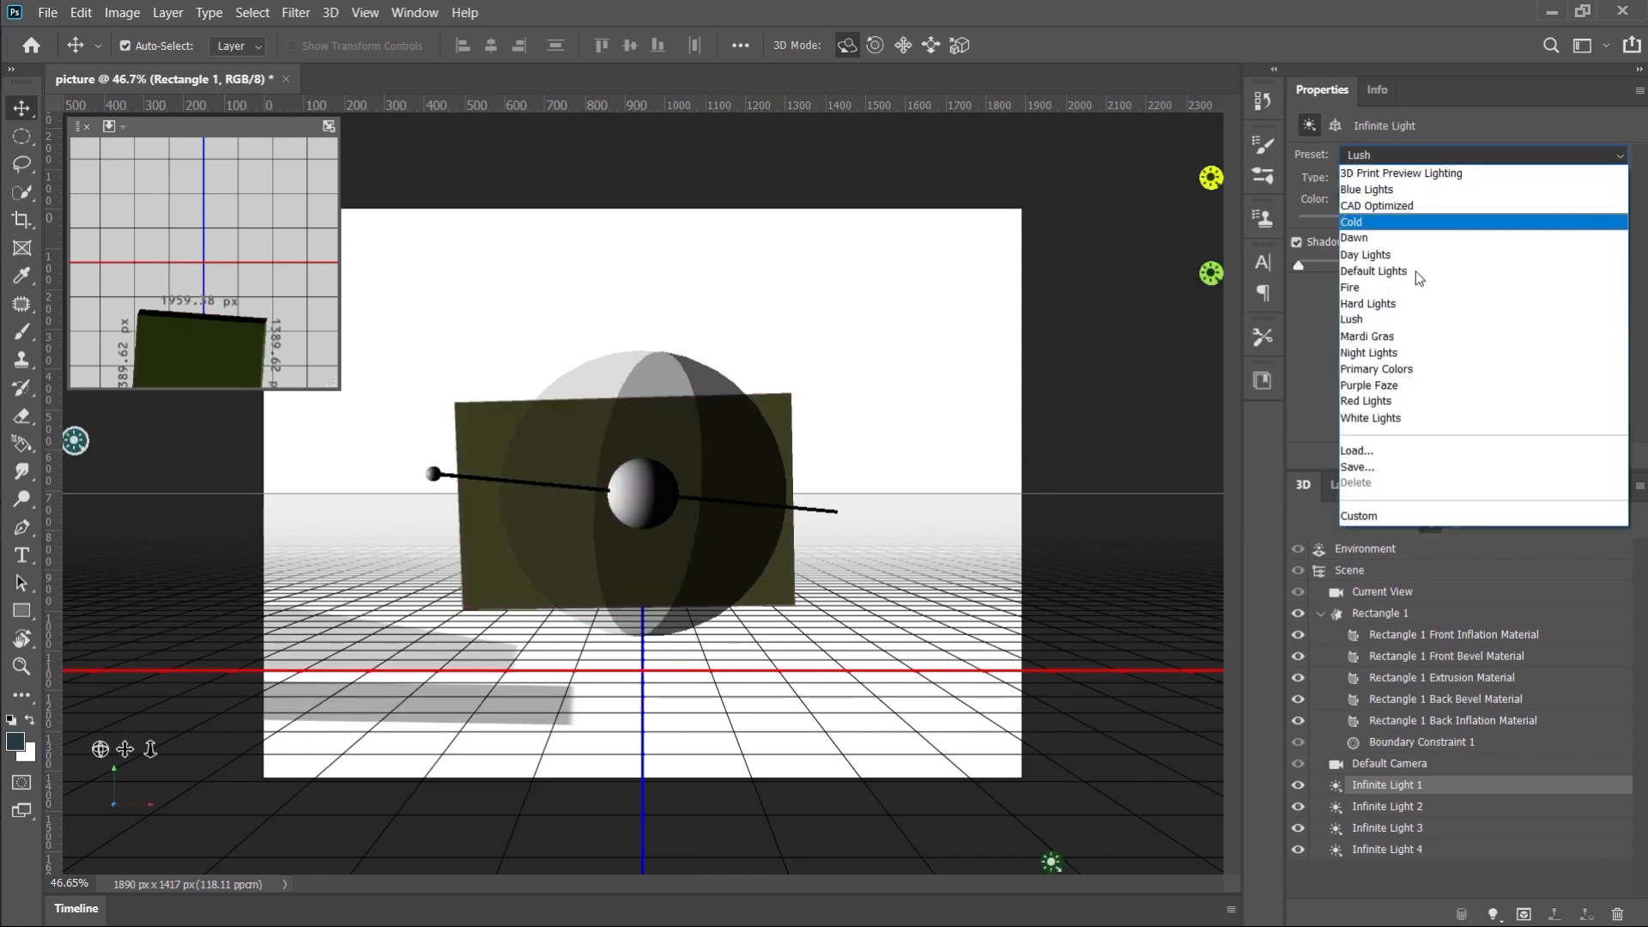
{"action": "left_click", "coordinate": [1406, 334]}
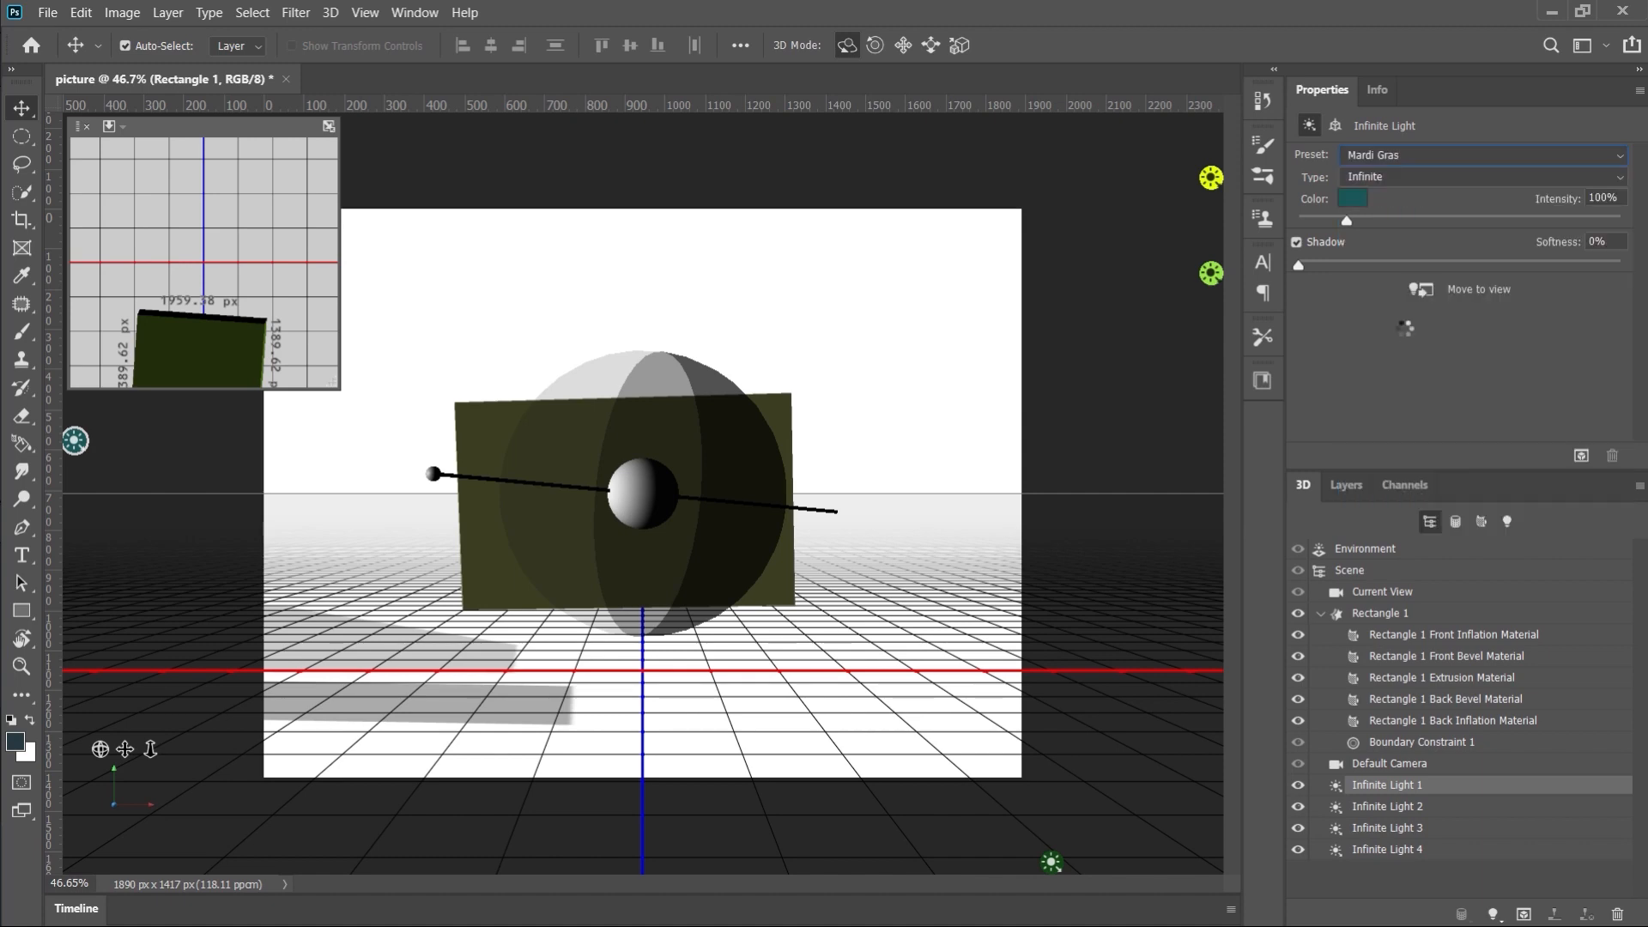
{"action": "left_click", "coordinate": [1431, 156]}
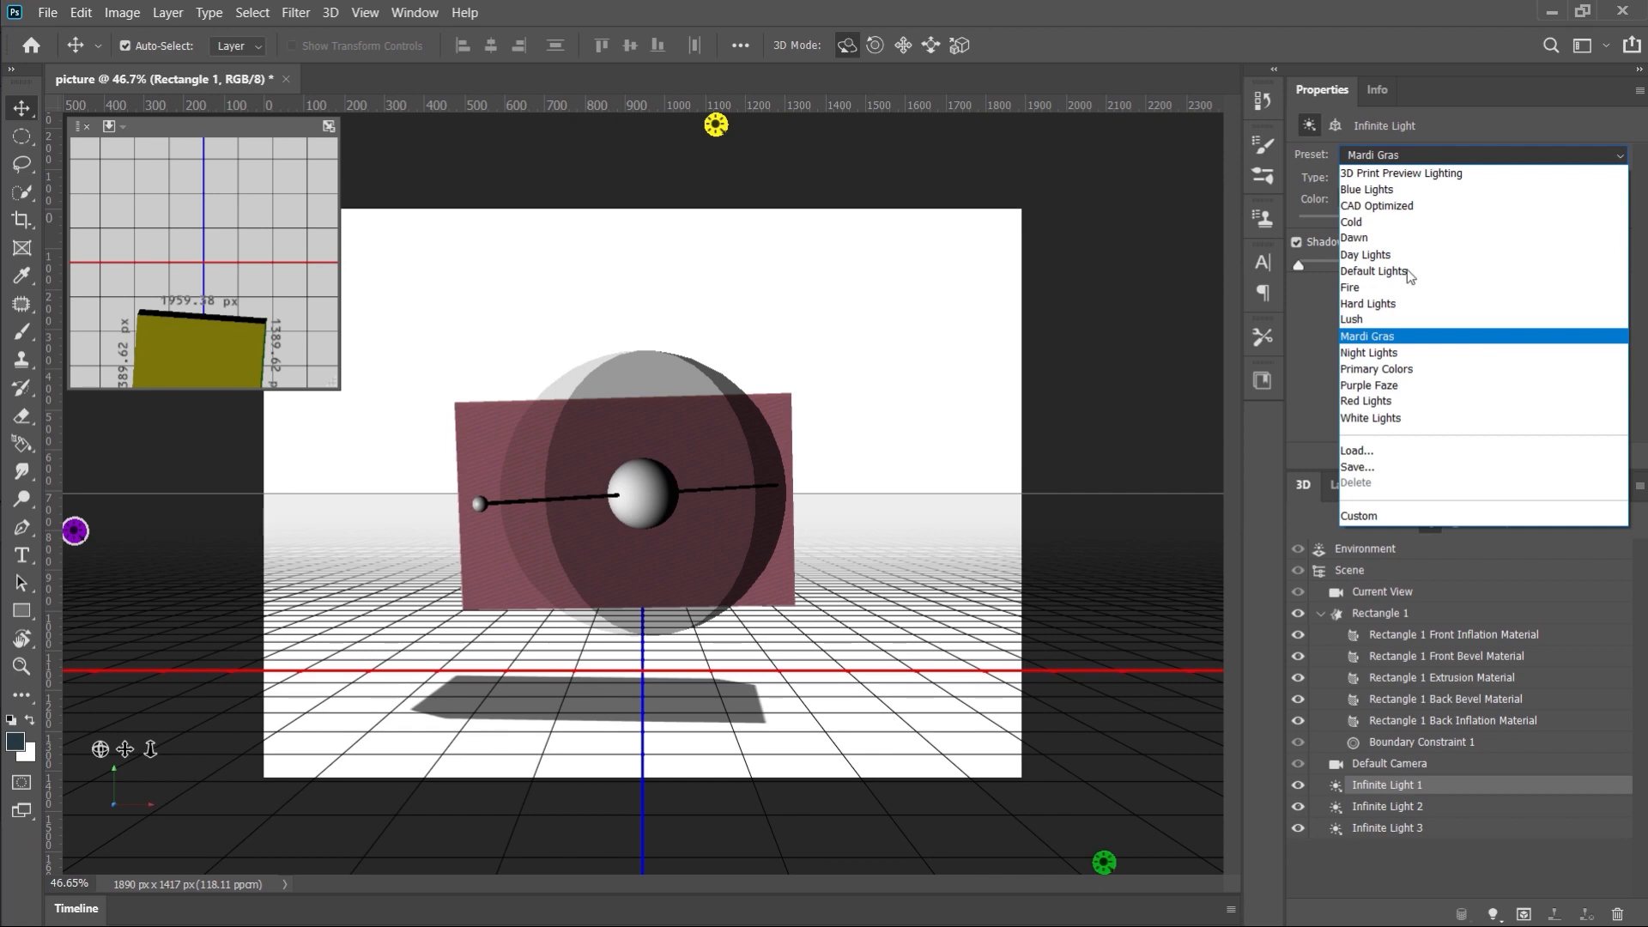
{"action": "left_click", "coordinate": [1379, 350]}
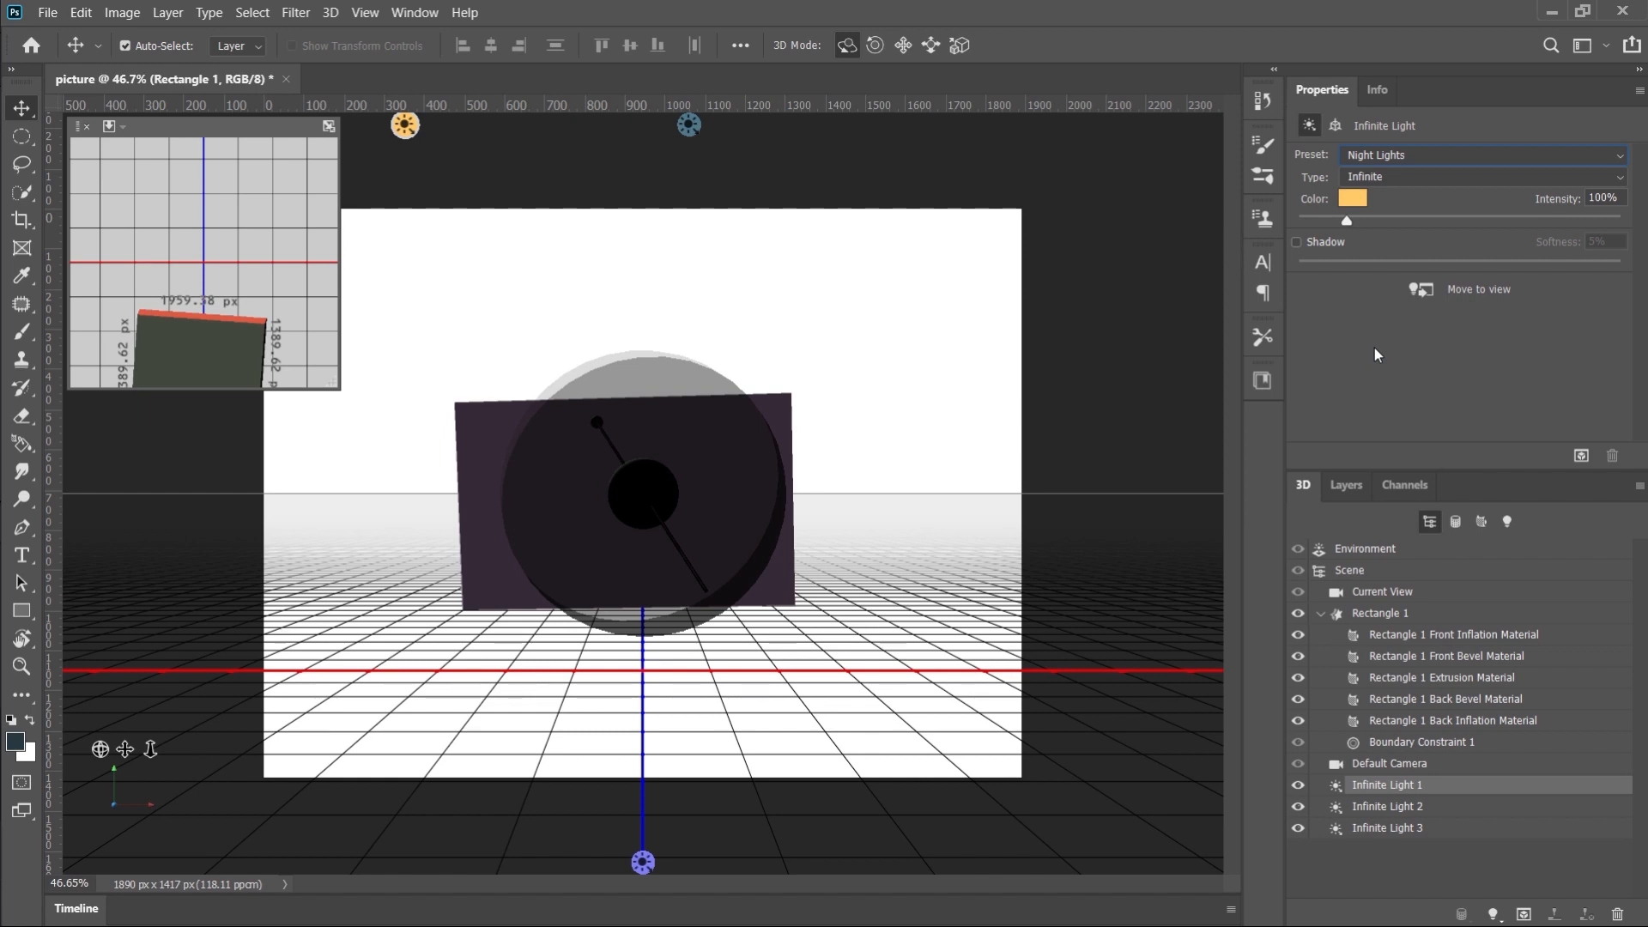
Step: Set the 3D scene's lighting preset to Default Lights
{"action": "left_click", "coordinate": [1516, 154]}
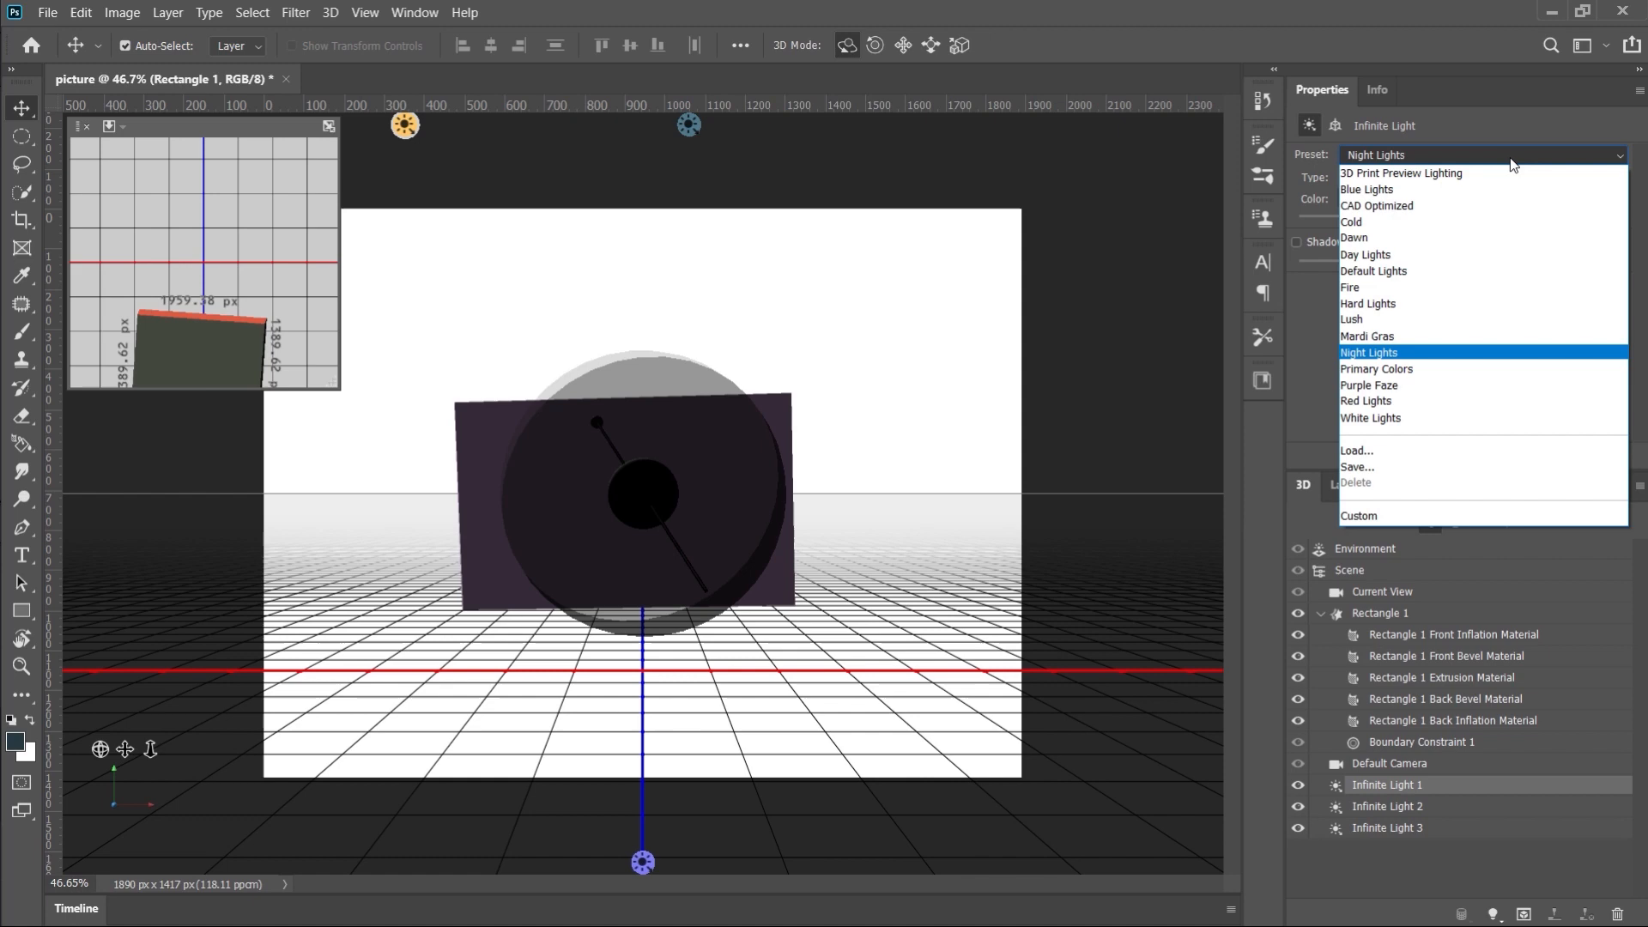
{"action": "left_click", "coordinate": [1422, 275]}
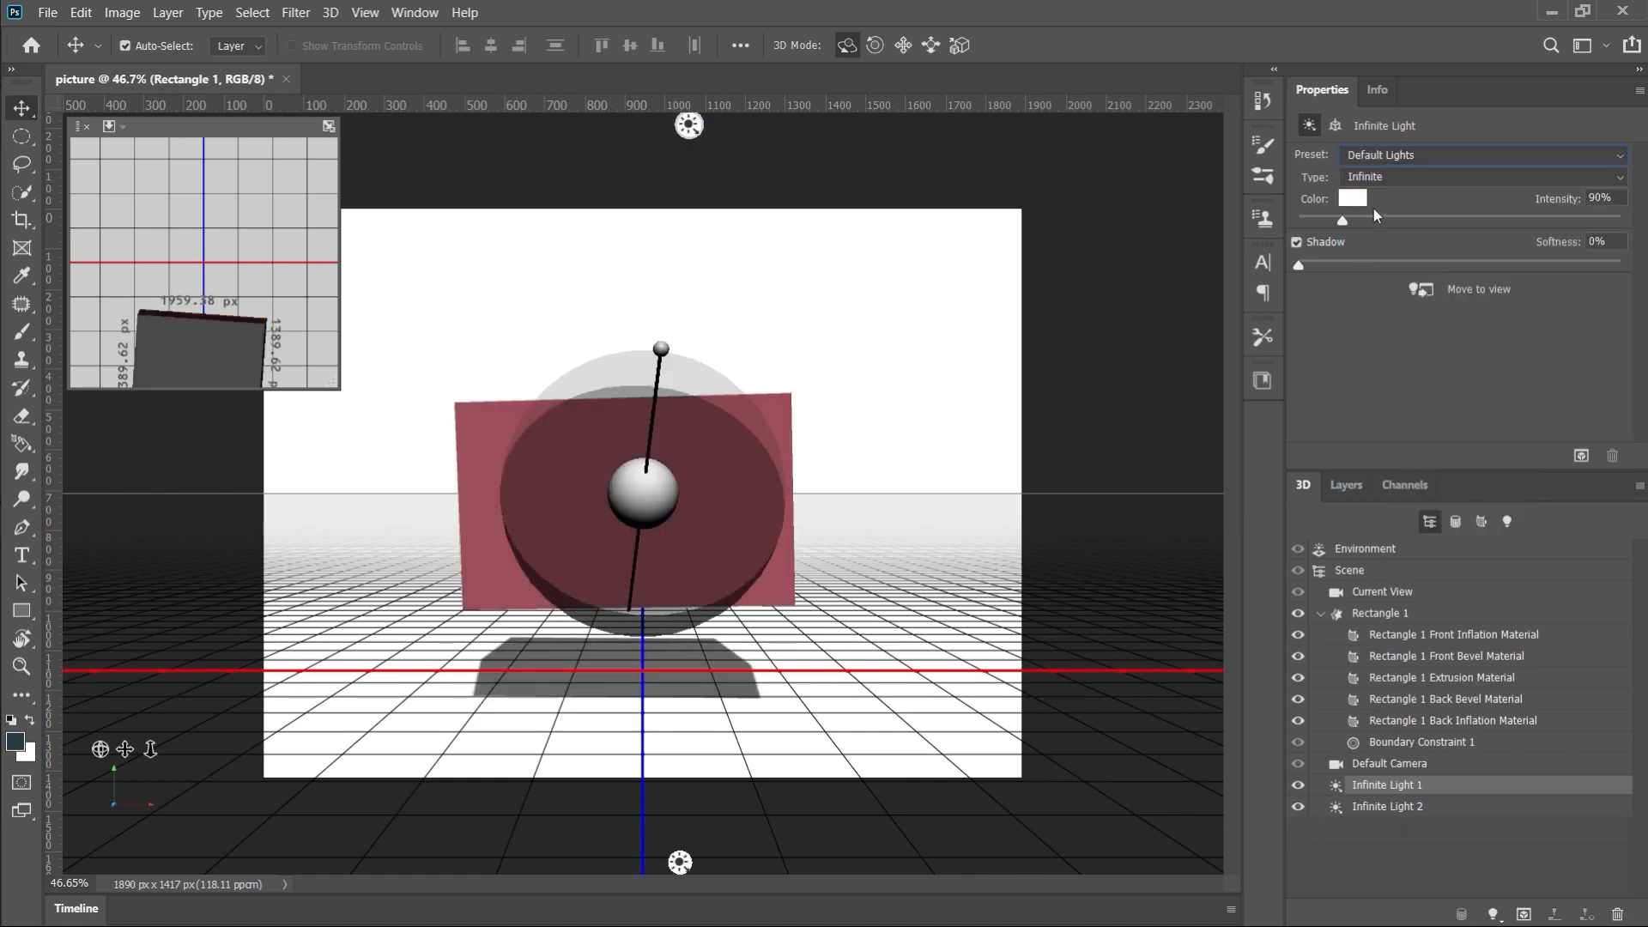
Step: Try dark grey and red as the colour of Infinite Light 1, and accept white
{"action": "left_click", "coordinate": [1352, 198]}
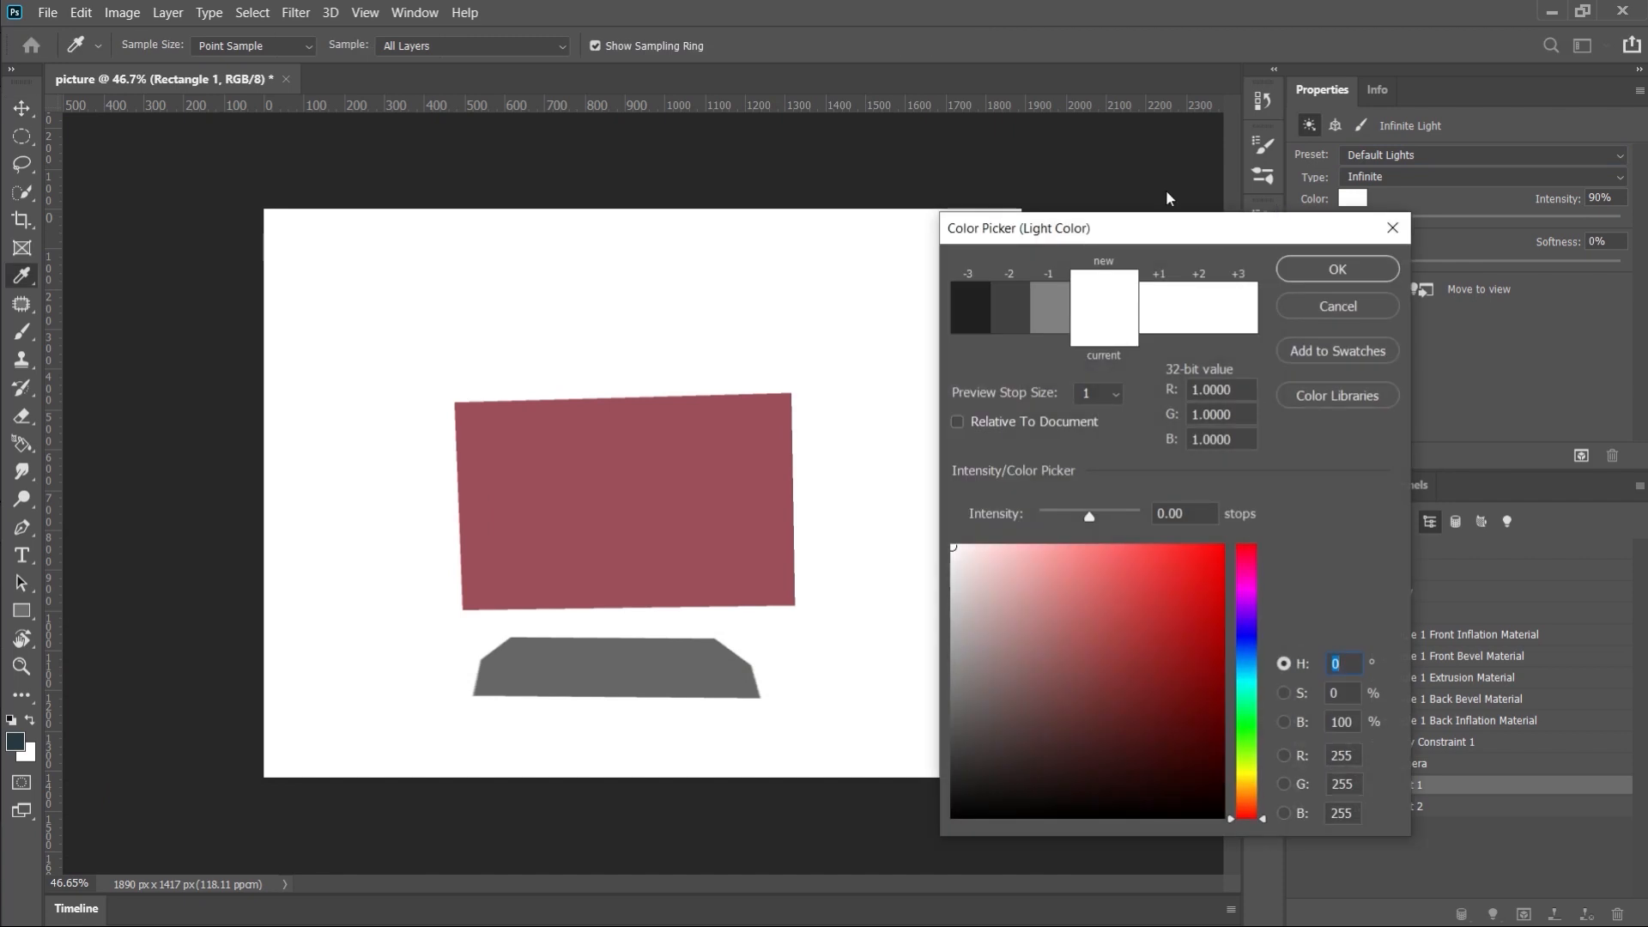
{"action": "left_click_drag", "start_coordinate": [1197, 228], "coordinate": [1117, 95]}
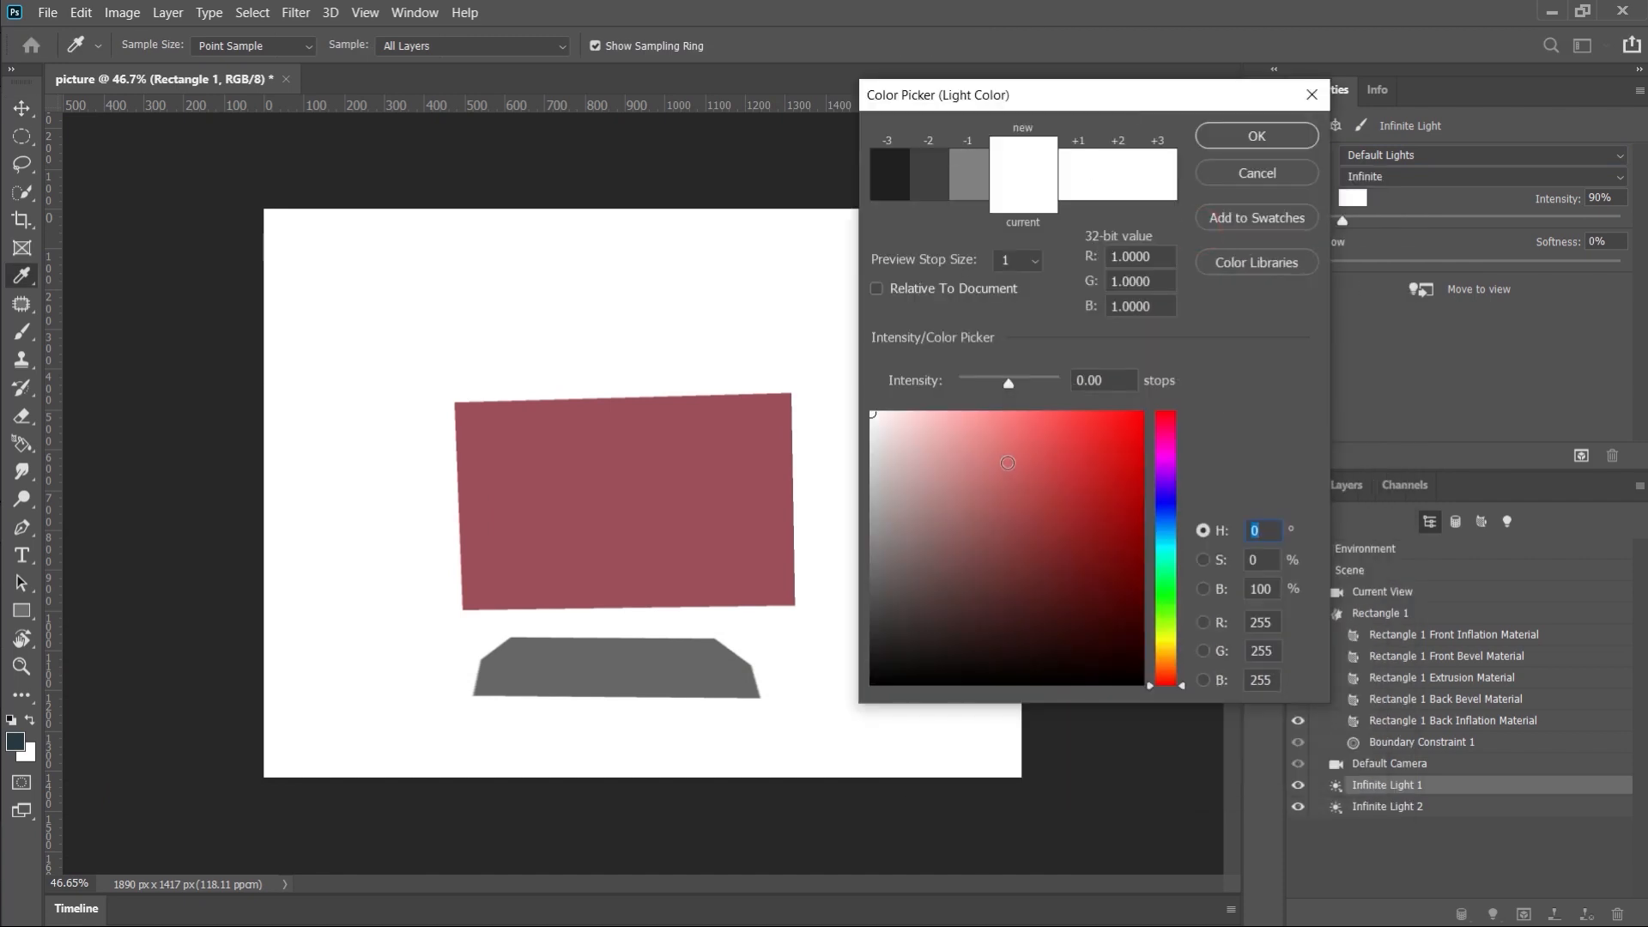
{"action": "left_click", "coordinate": [890, 471]}
{"action": "left_click", "coordinate": [882, 574]}
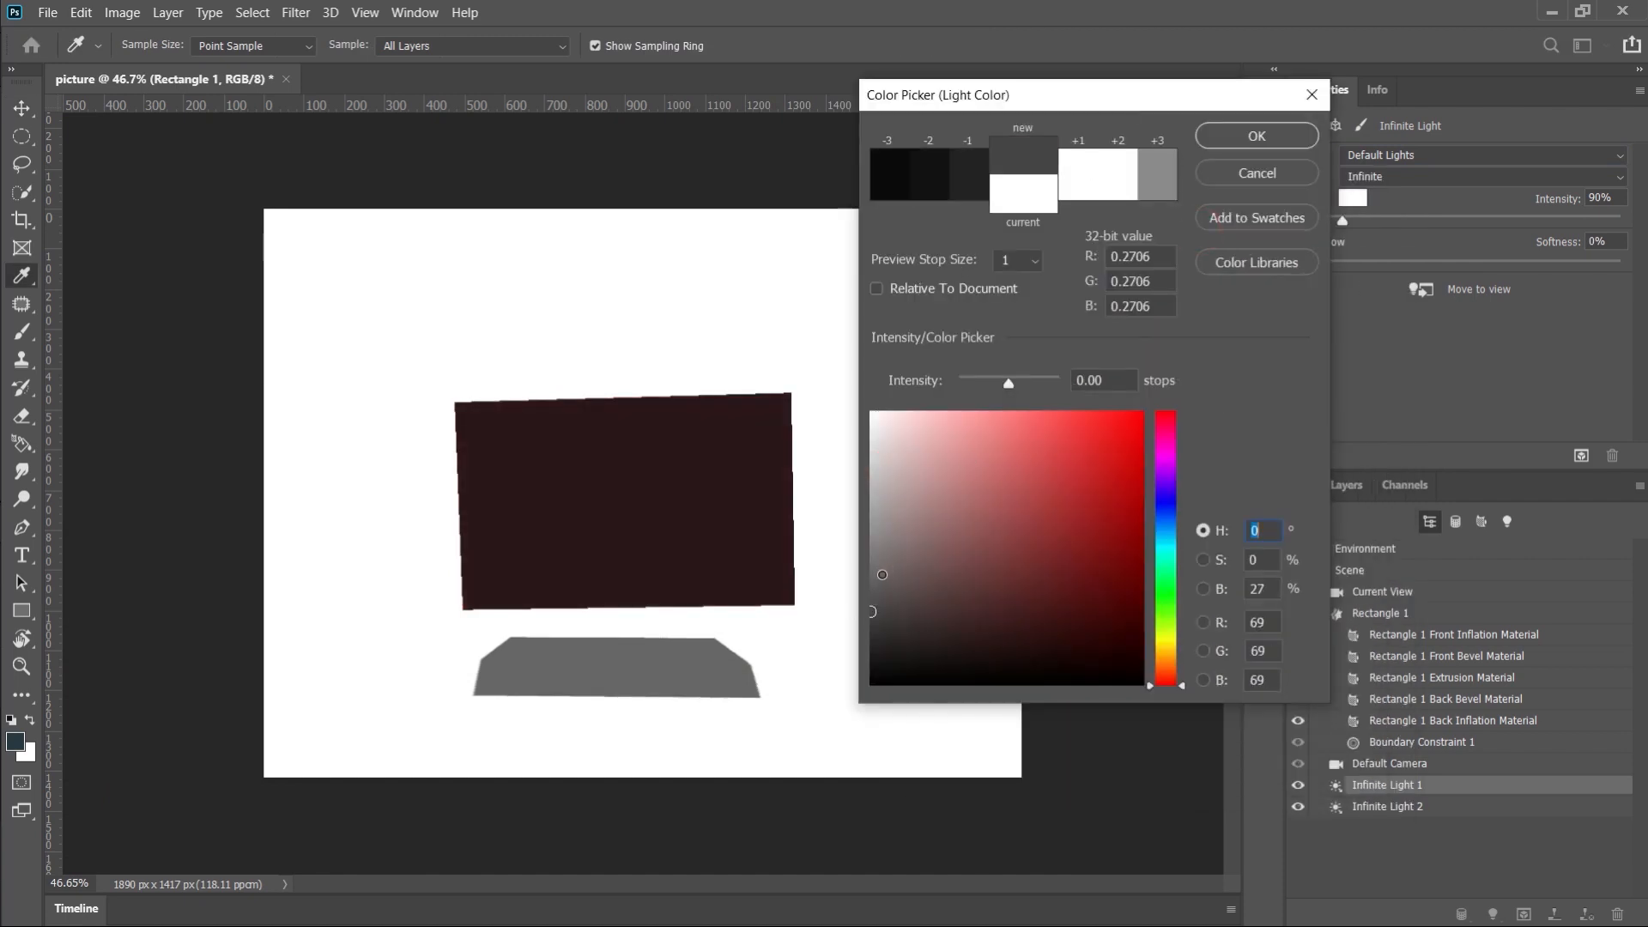
{"action": "left_click_drag", "start_coordinate": [882, 575], "coordinate": [830, 389]}
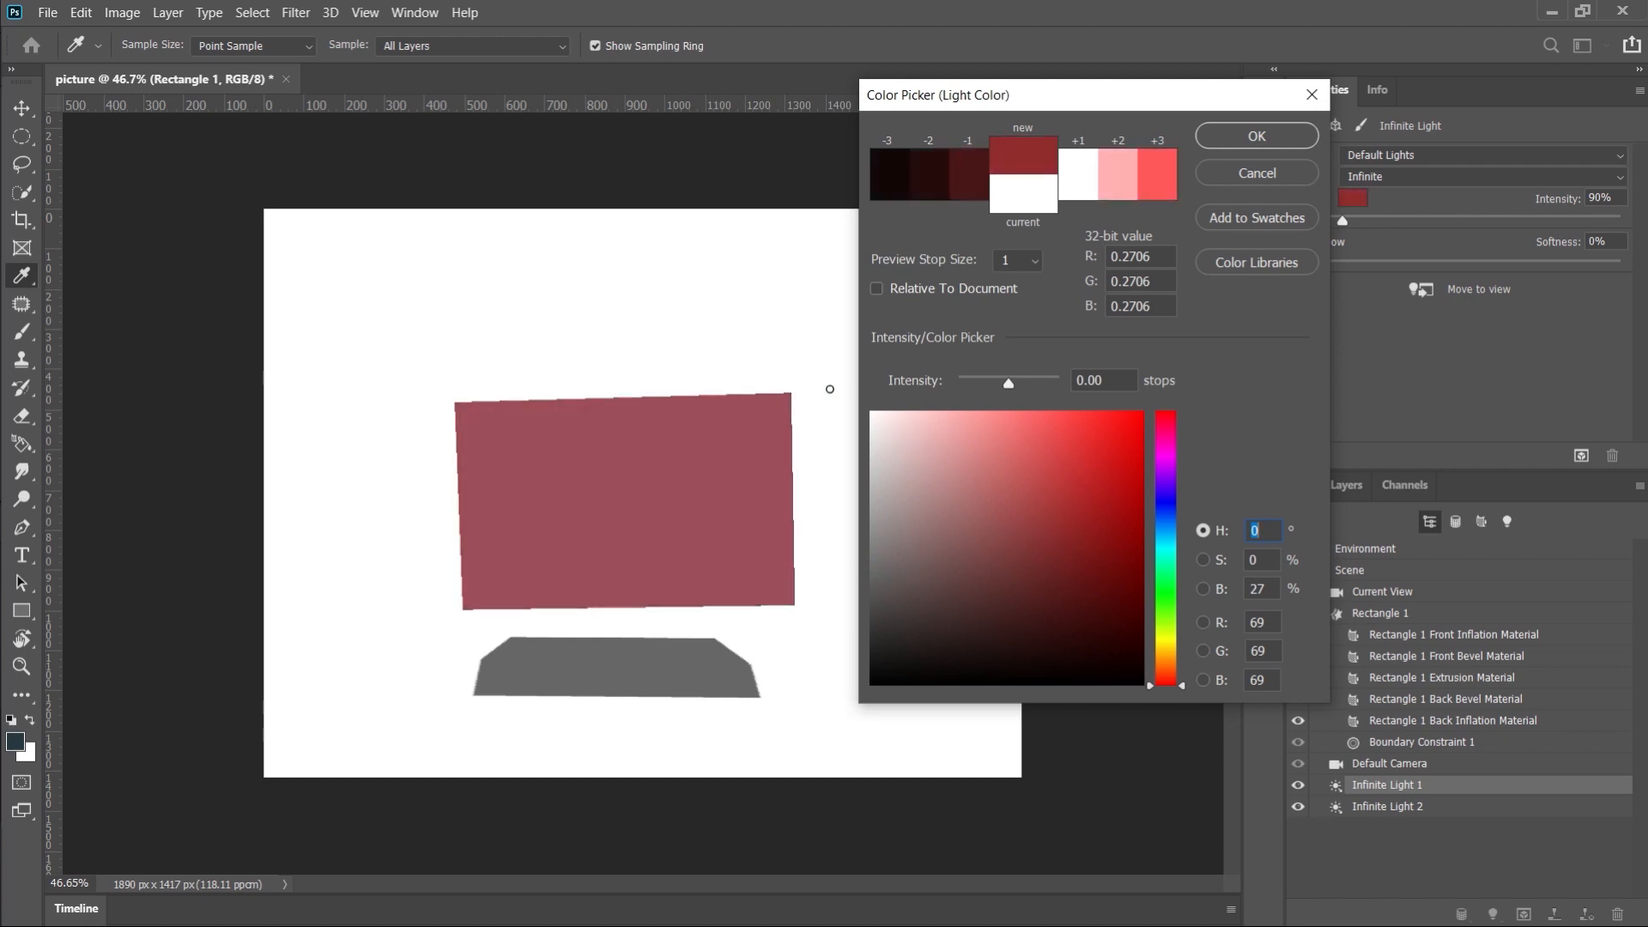
{"action": "left_click", "coordinate": [1246, 136]}
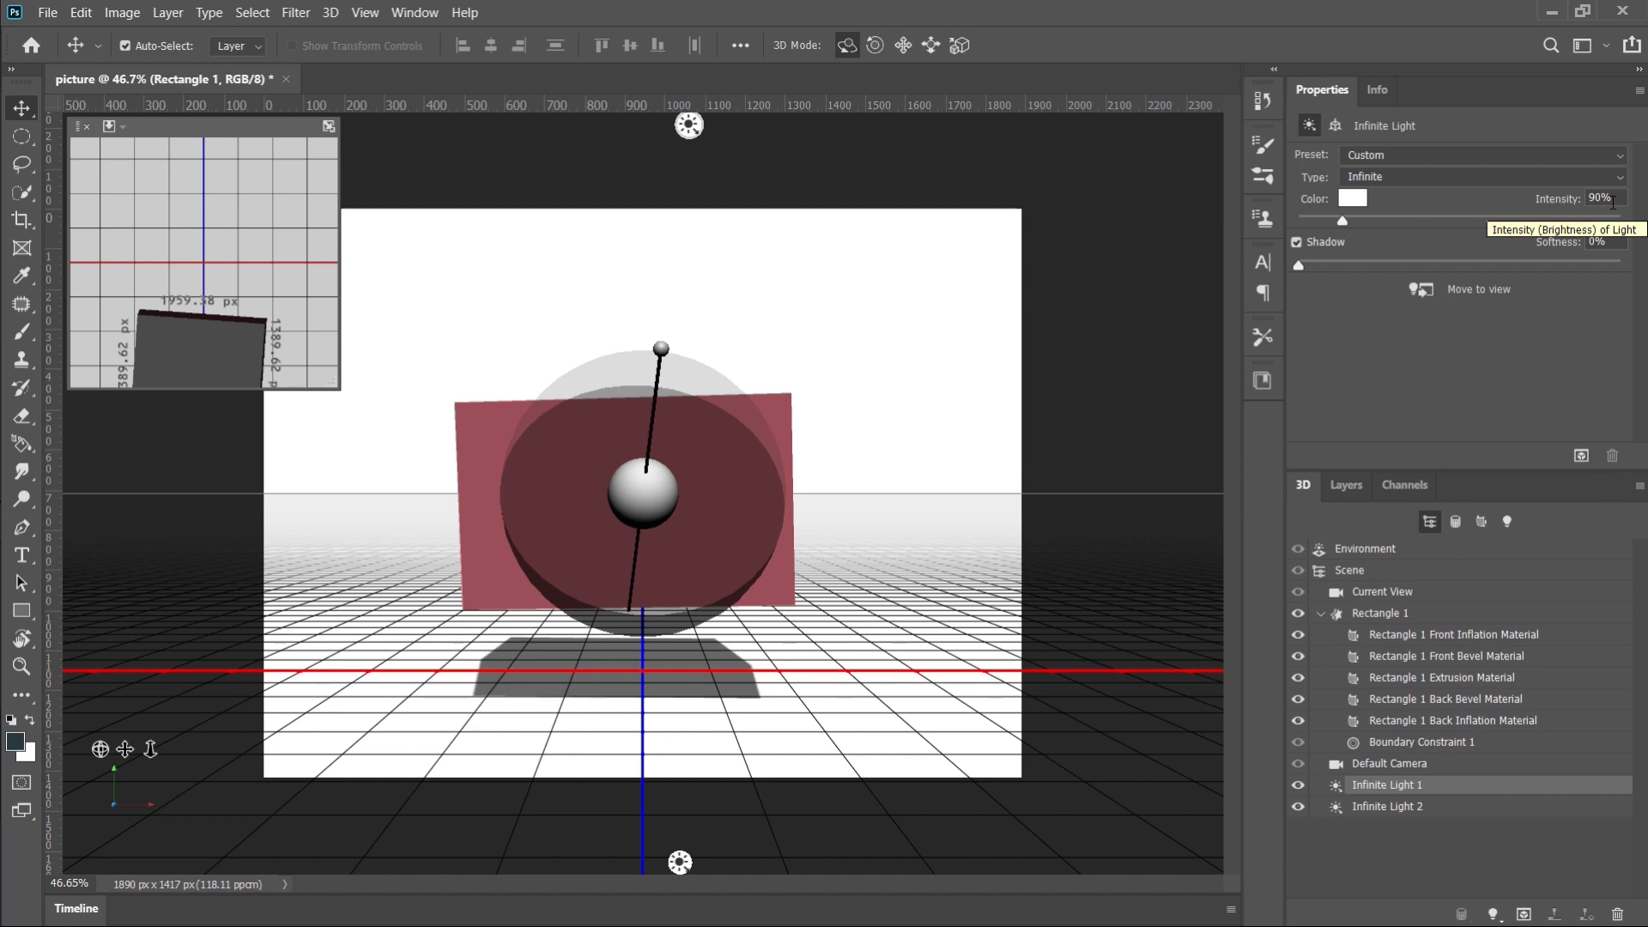
Step: Try lowering the intensity of Infinite Light 1 to 22%, and restore it to 90%
{"action": "left_click_drag", "start_coordinate": [1342, 220], "coordinate": [1309, 222]}
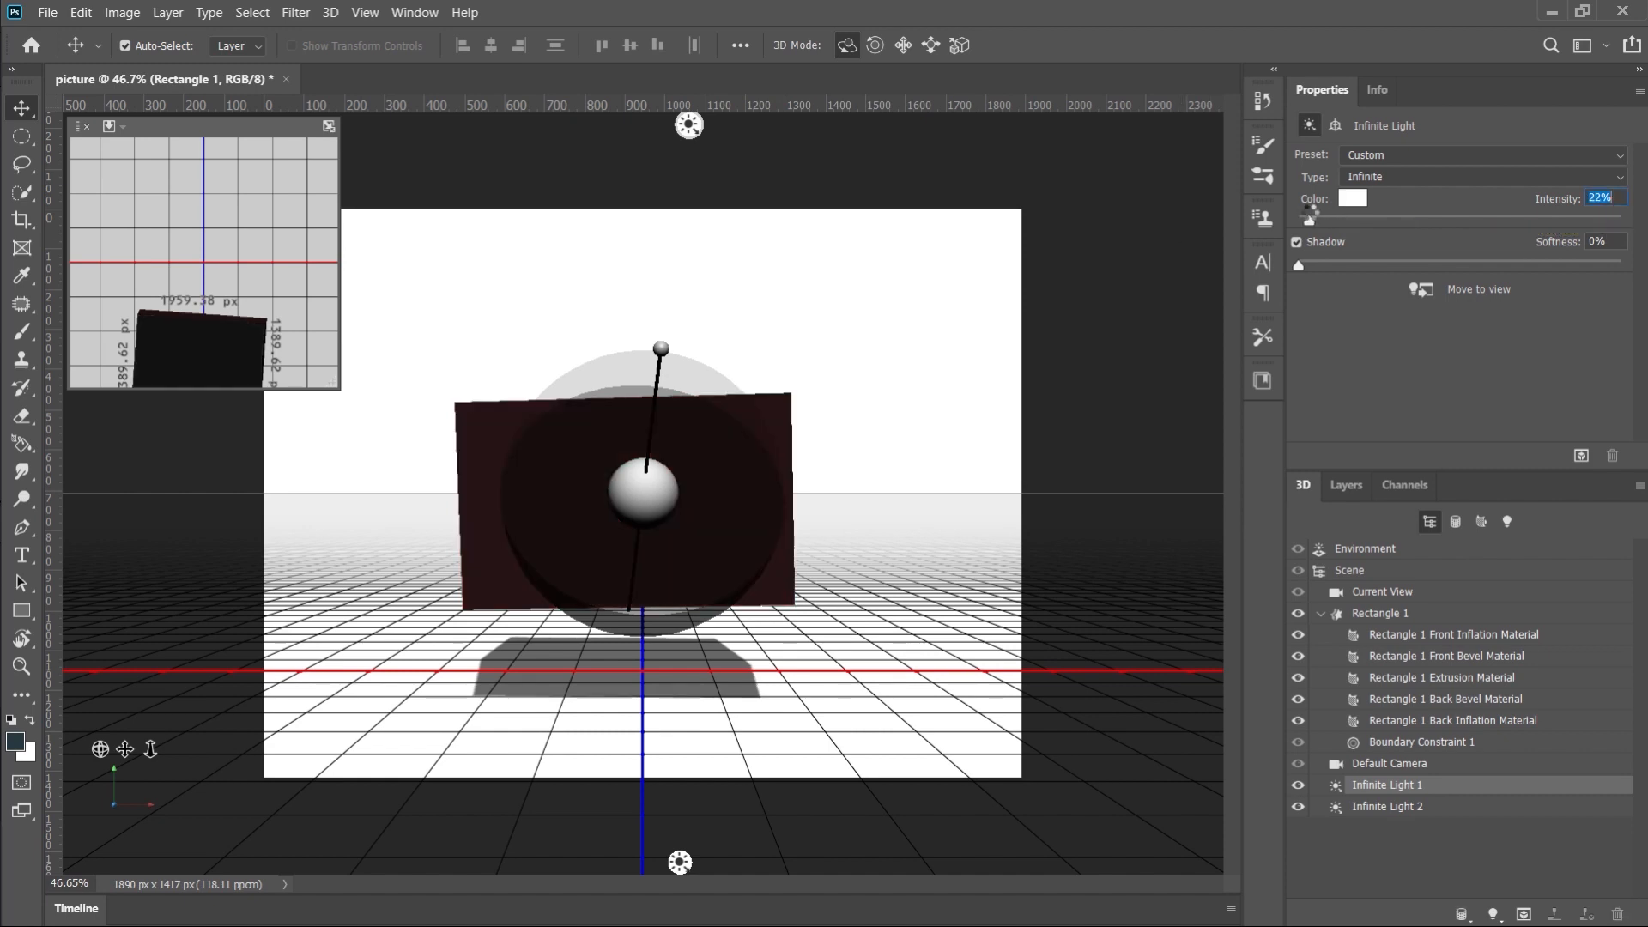
{"action": "left_click_drag", "start_coordinate": [1311, 221], "coordinate": [1626, 238]}
{"action": "type", "text": "90"}
{"action": "key", "text": "Return"}
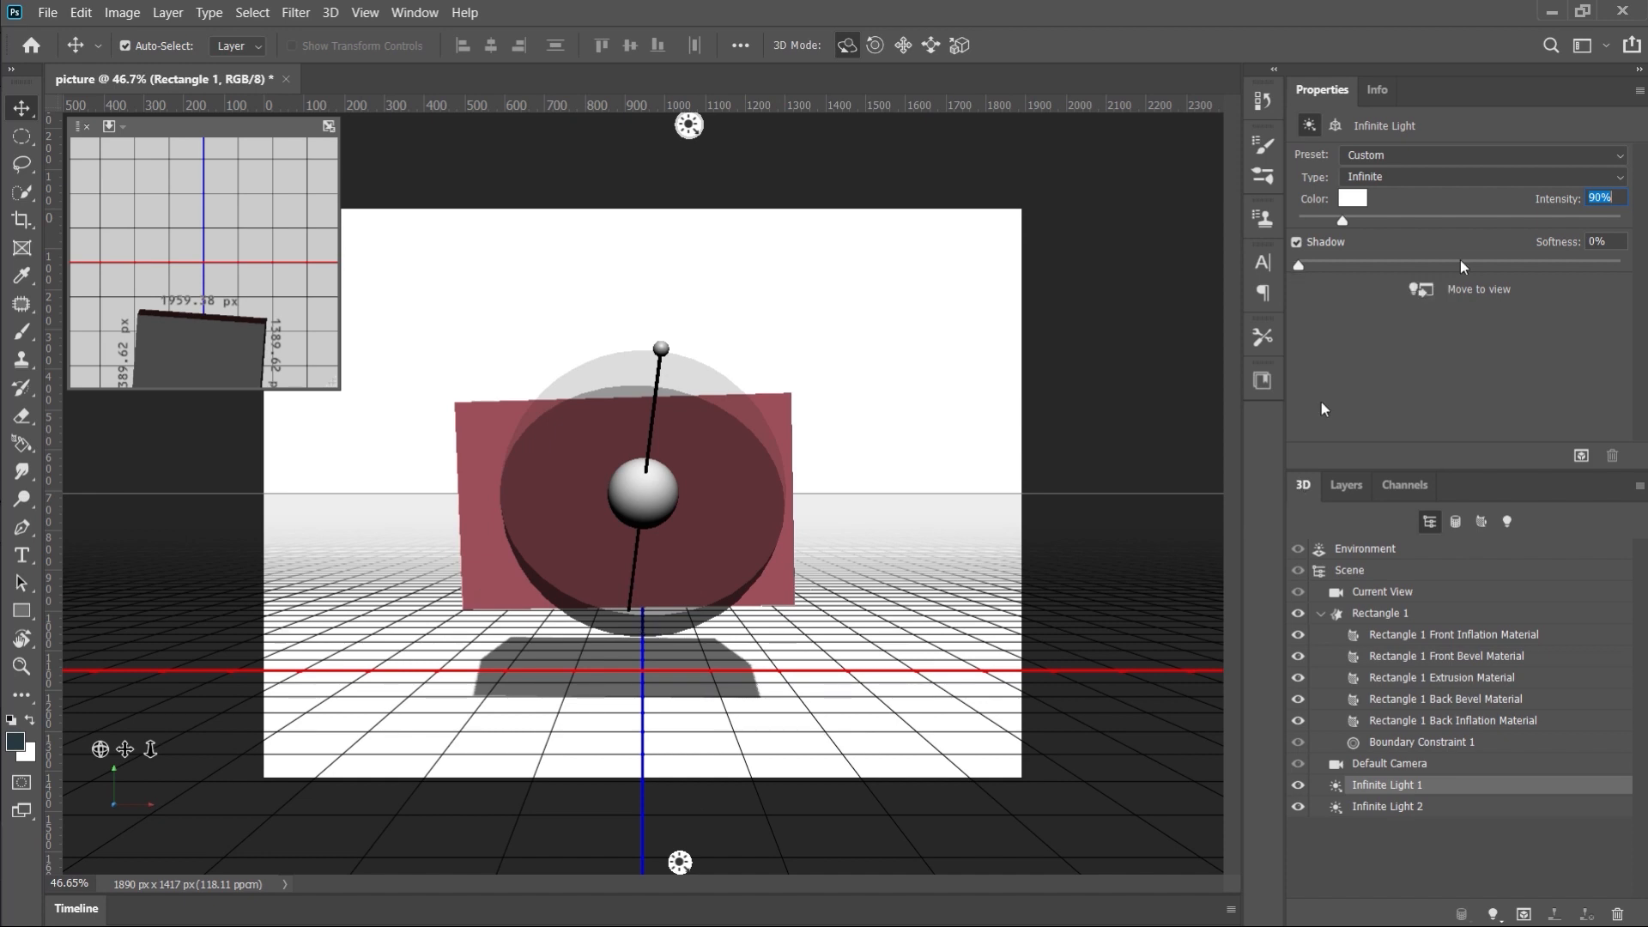
Step: Try shadow softness values of 24%, 81%, 90% and 100% on Infinite Light 1, and reset it to 0%
{"action": "left_click_drag", "start_coordinate": [1298, 270], "coordinate": [1376, 275]}
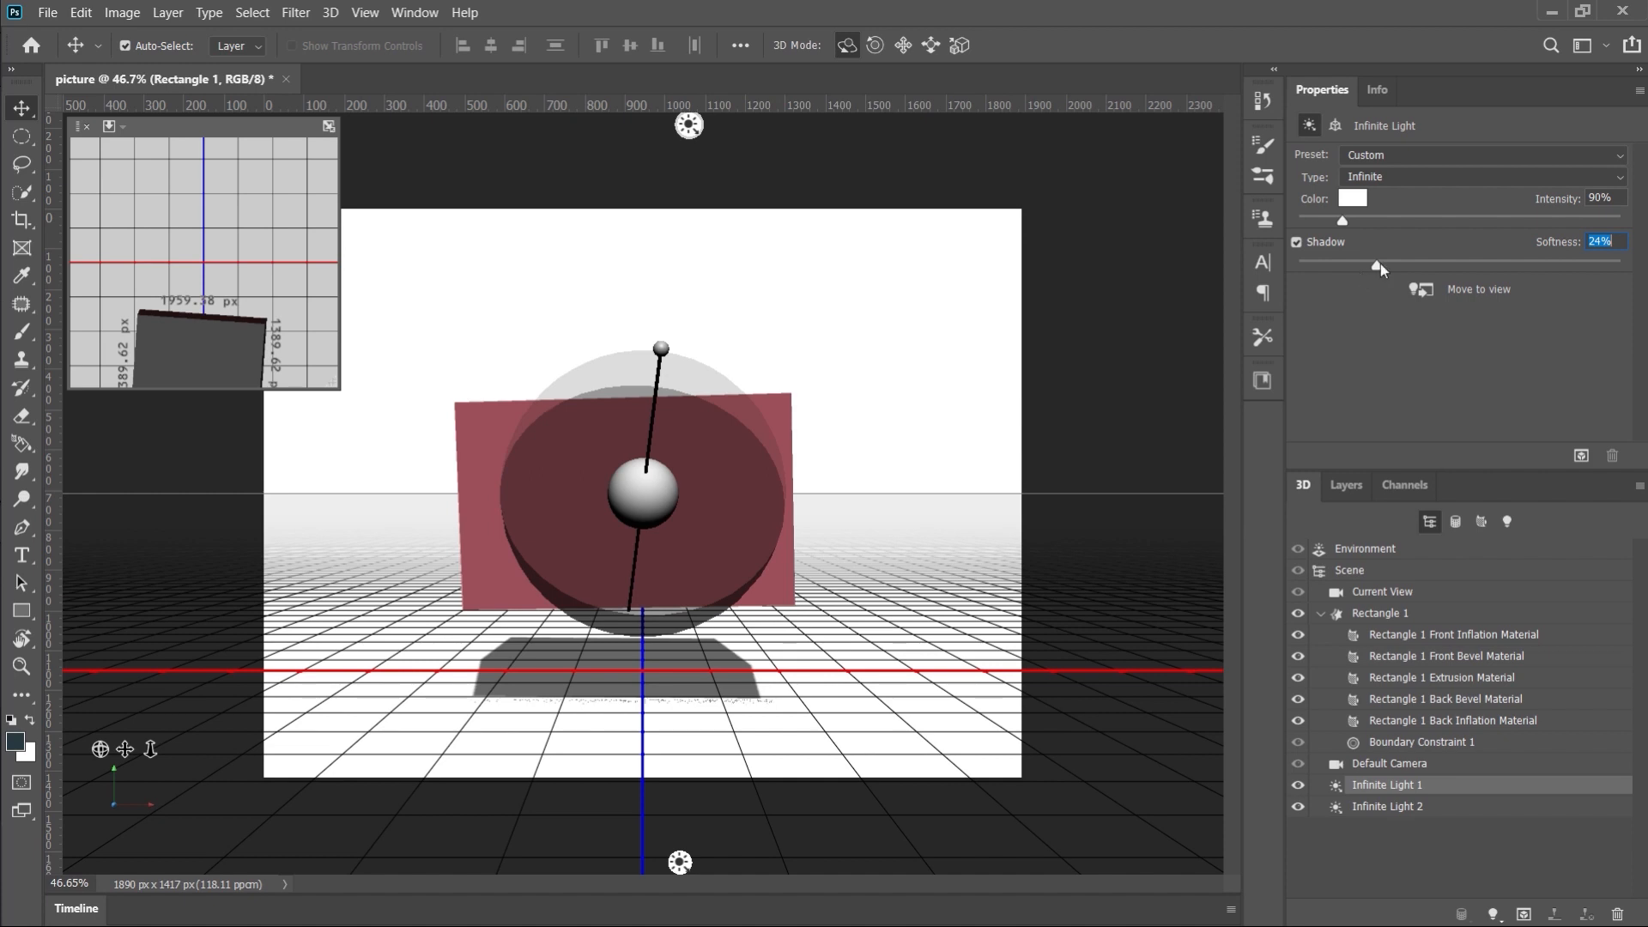
{"action": "left_click_drag", "start_coordinate": [1376, 266], "coordinate": [1558, 273]}
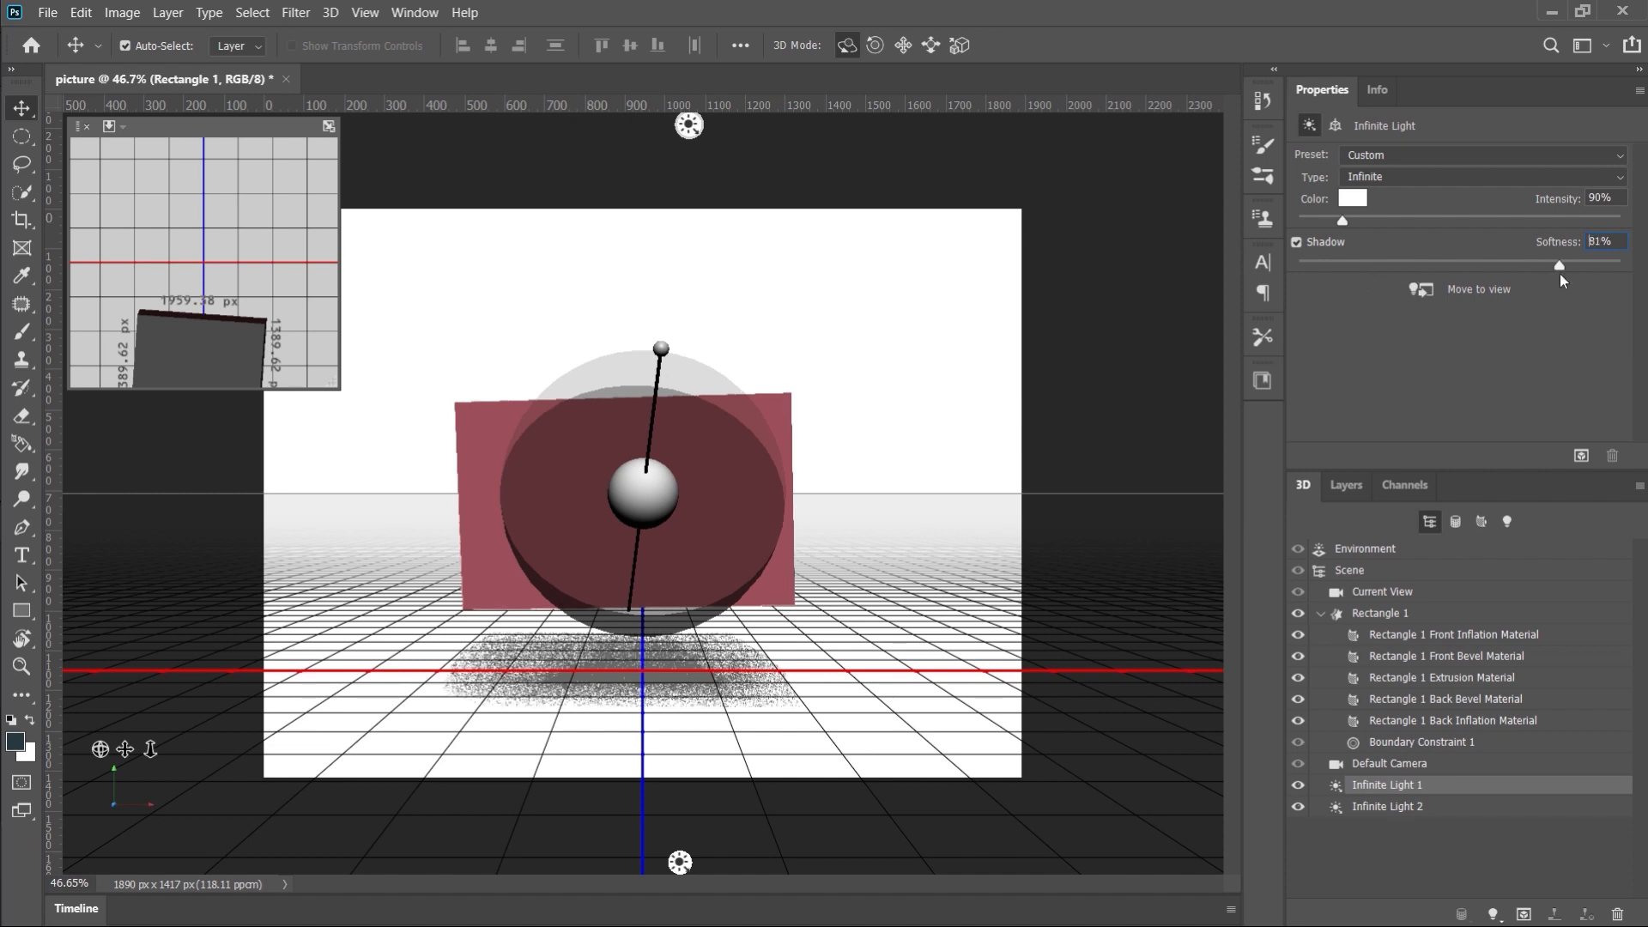
{"action": "left_click_drag", "start_coordinate": [1558, 272], "coordinate": [1582, 278]}
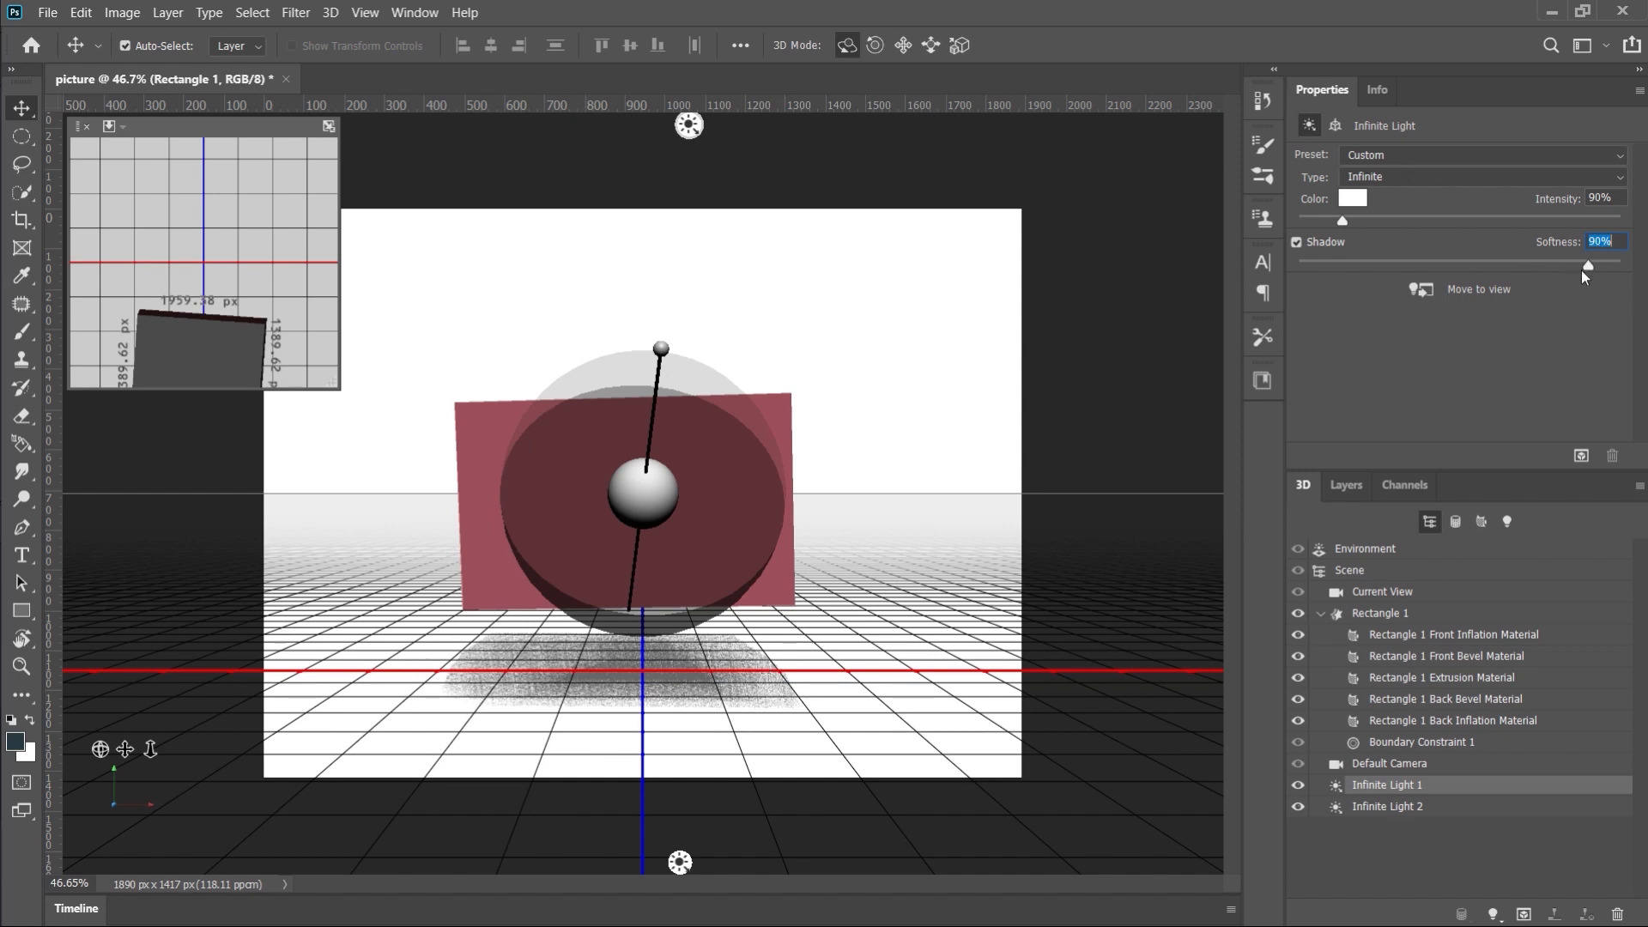
{"action": "left_click_drag", "start_coordinate": [1603, 266], "coordinate": [1631, 268]}
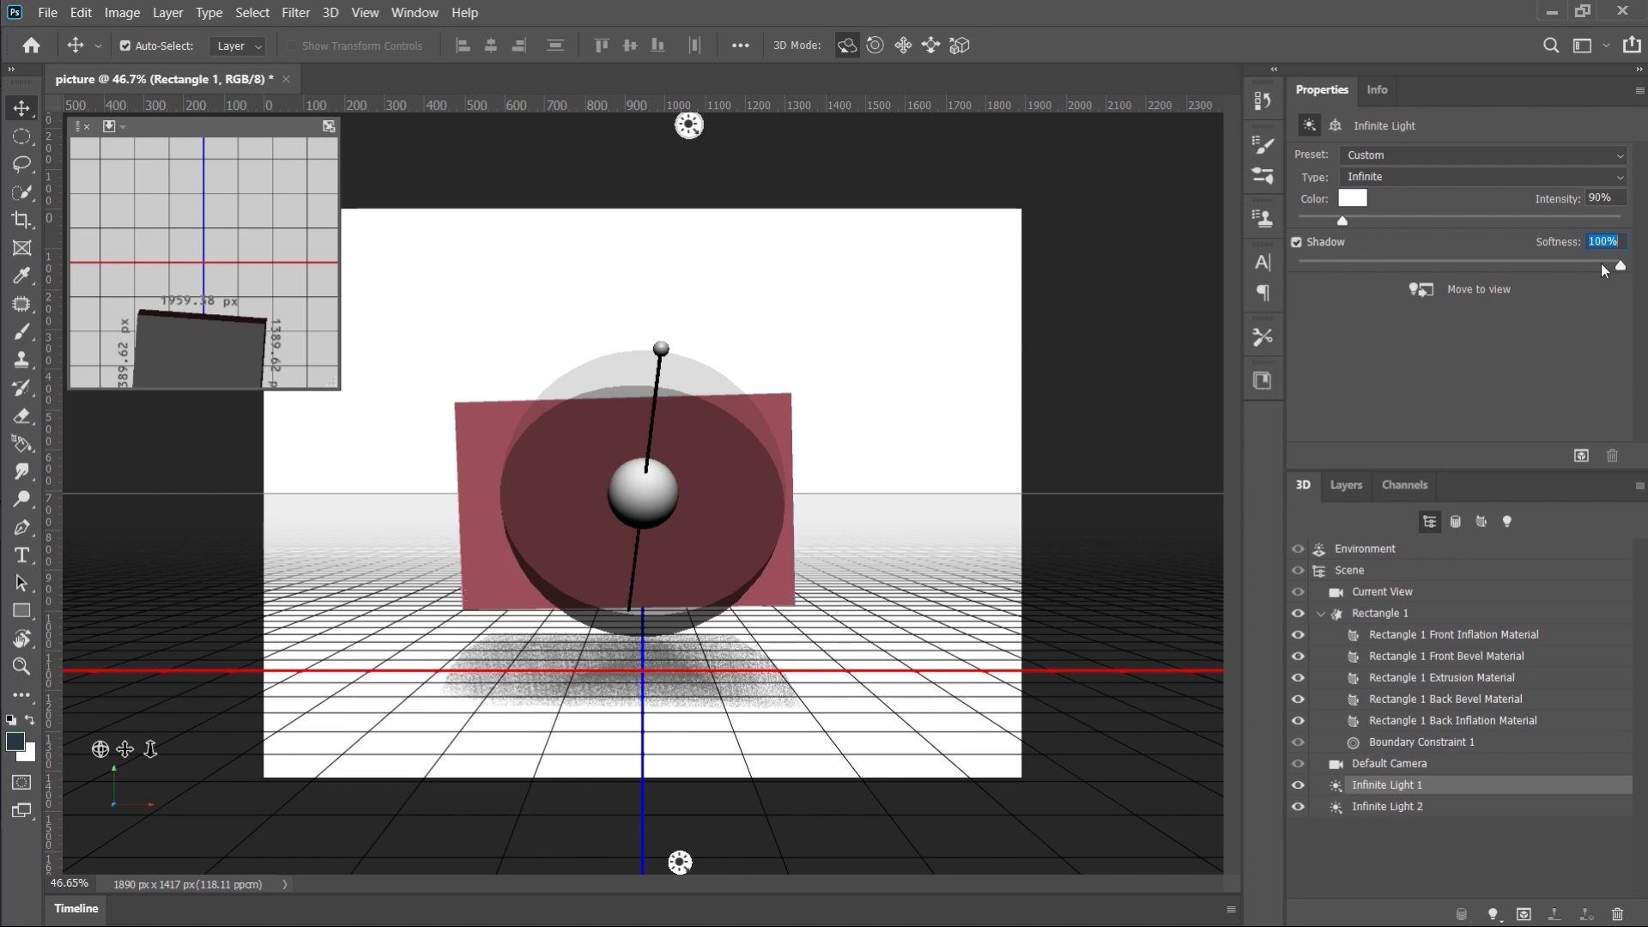
{"action": "left_click_drag", "start_coordinate": [1618, 267], "coordinate": [1298, 266]}
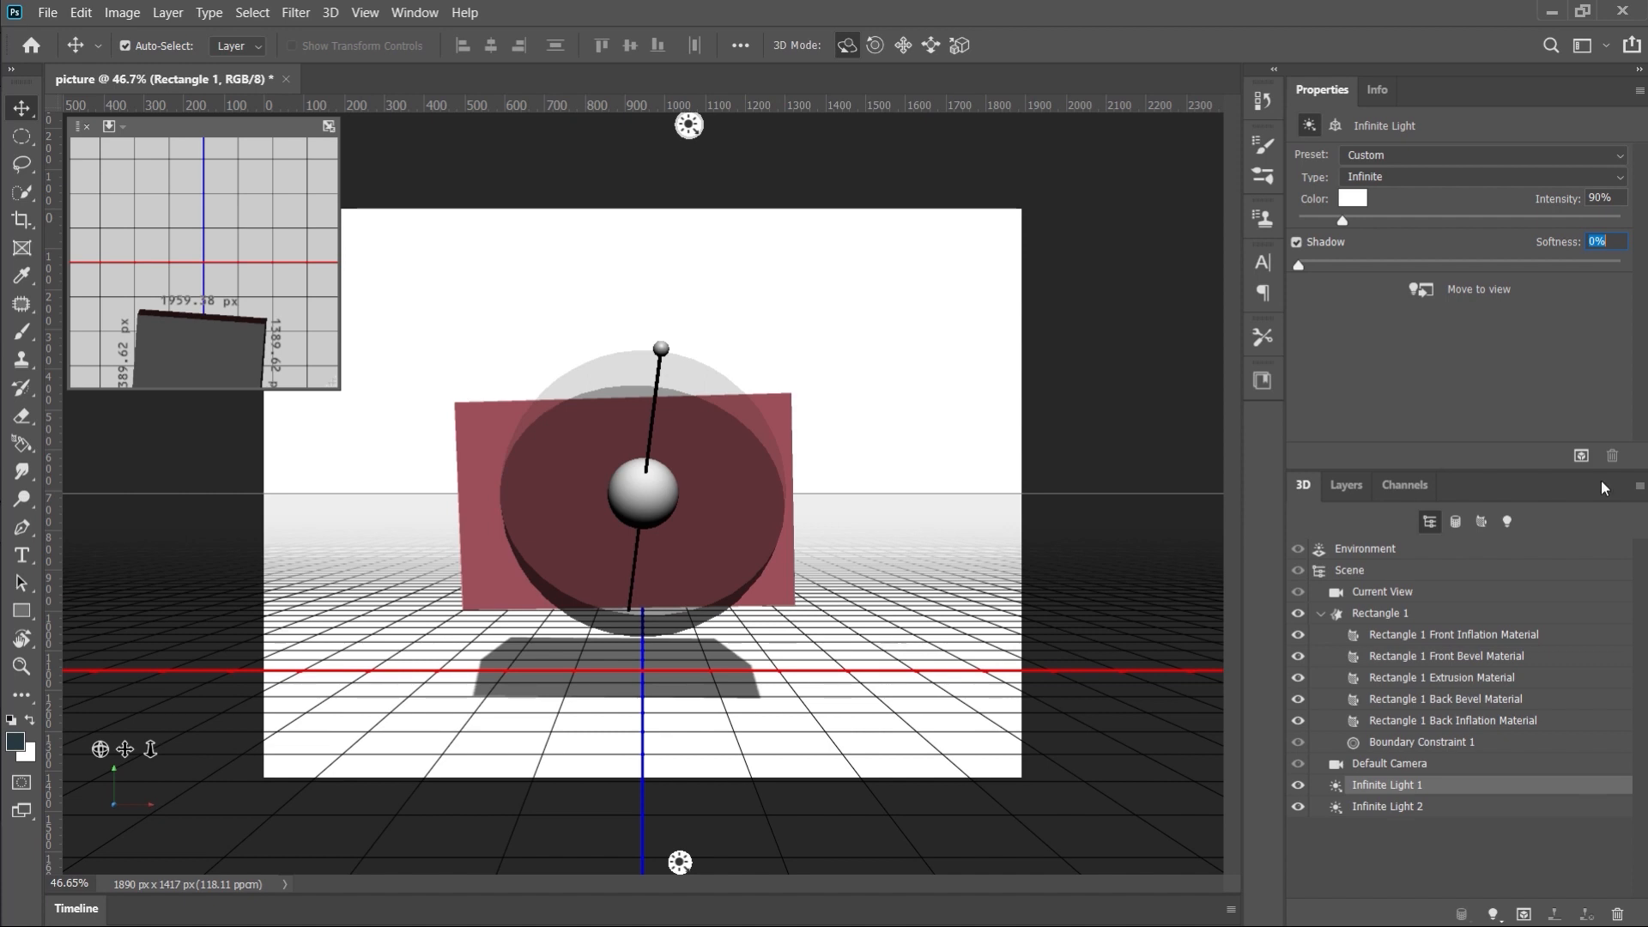
Step: Apply the gold metal material preset to the Rectangle 1 Front Inflation Material
{"action": "left_click", "coordinate": [1520, 635]}
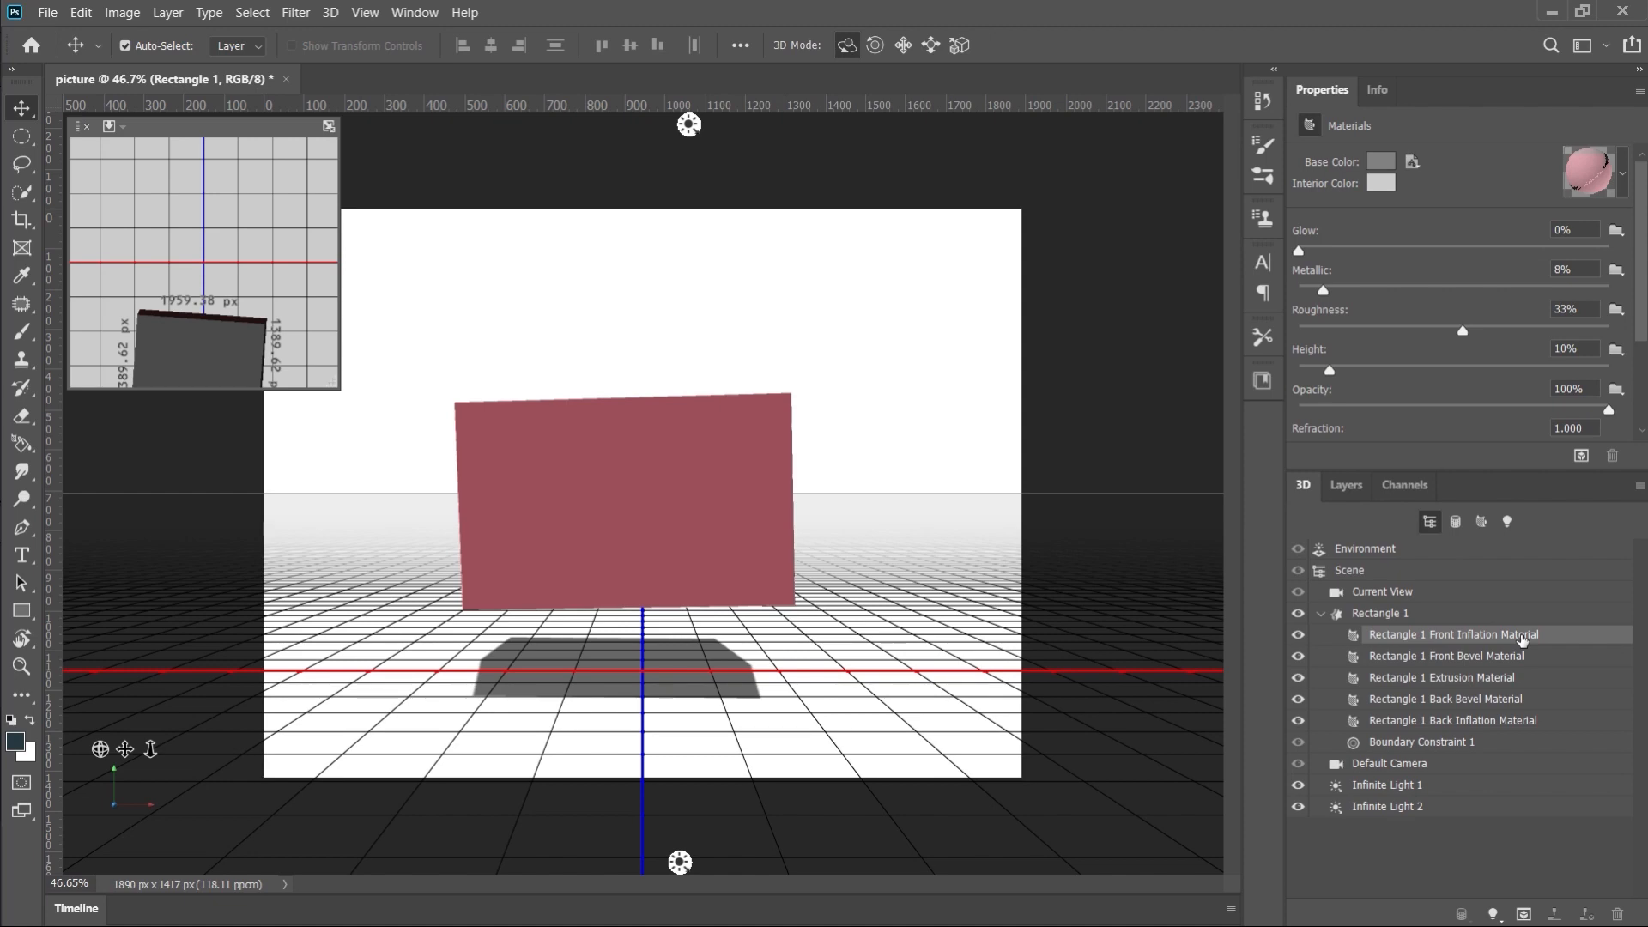
{"action": "left_click", "coordinate": [924, 433]}
{"action": "left_click_drag", "start_coordinate": [899, 426], "coordinate": [858, 481]}
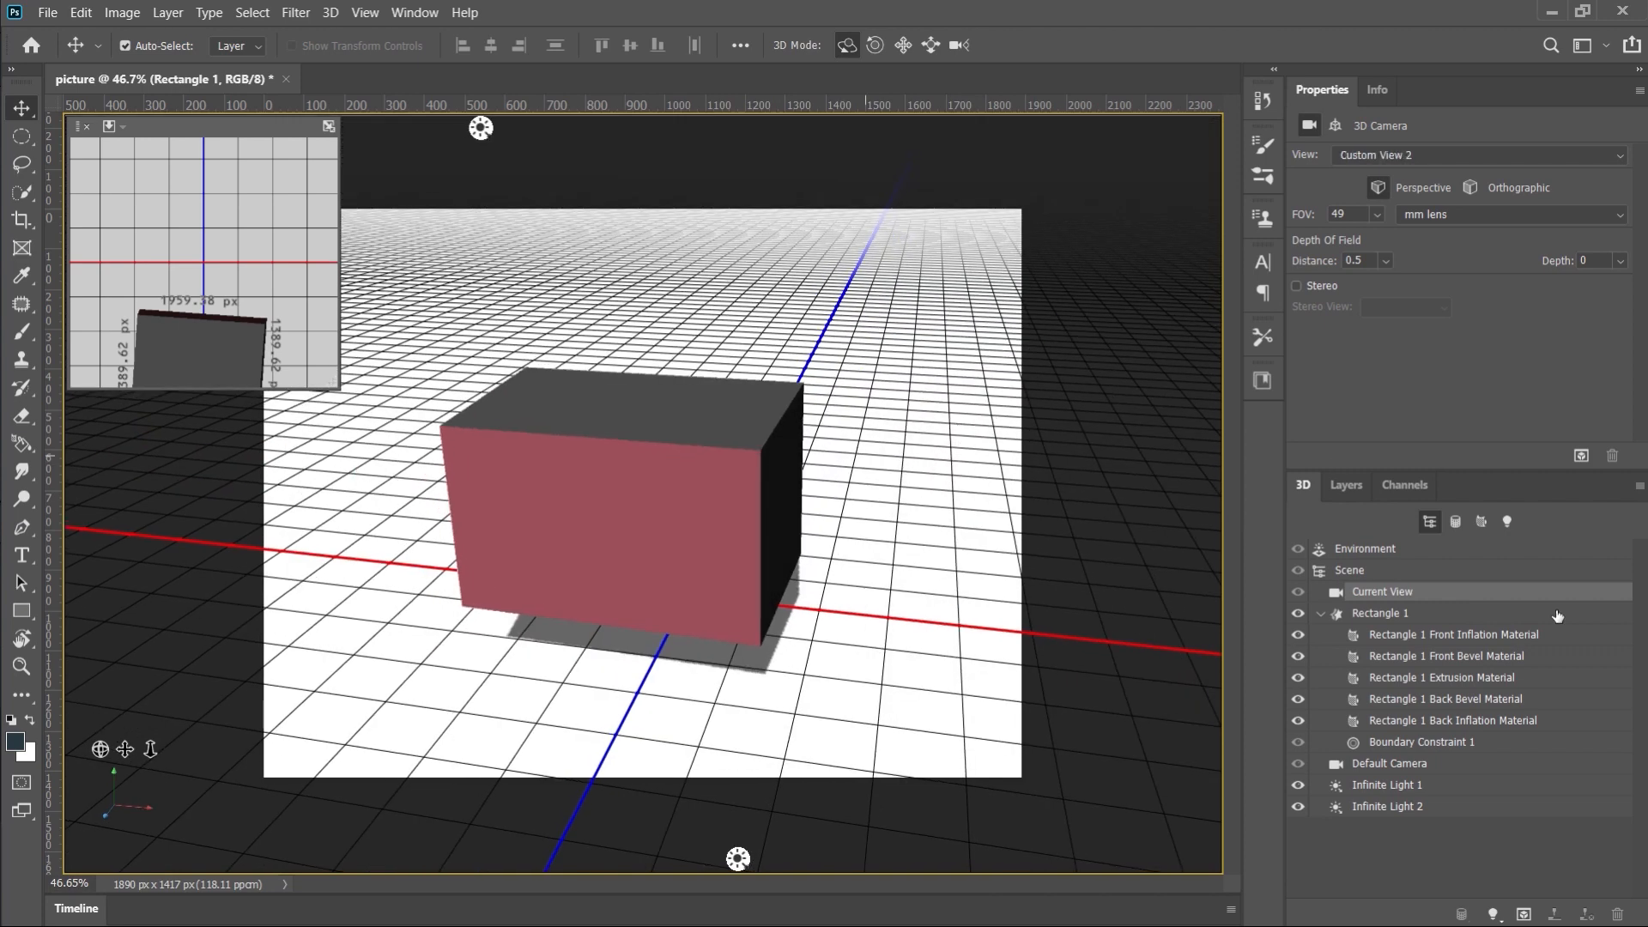
{"action": "left_click", "coordinate": [1501, 636]}
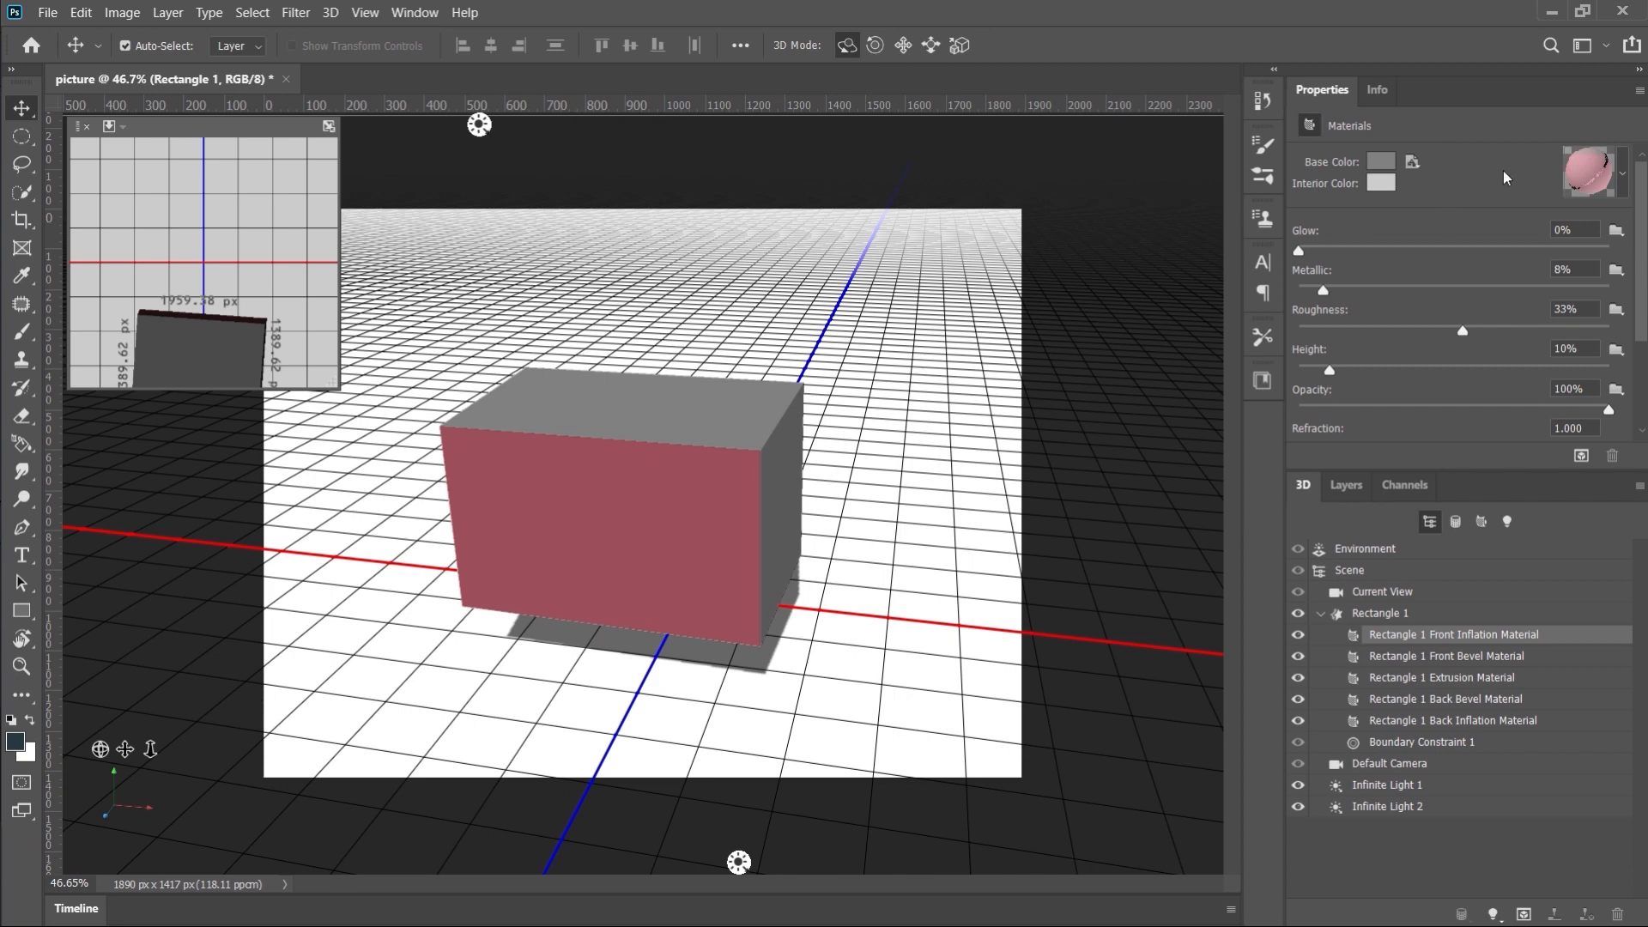
{"action": "left_click", "coordinate": [1621, 182]}
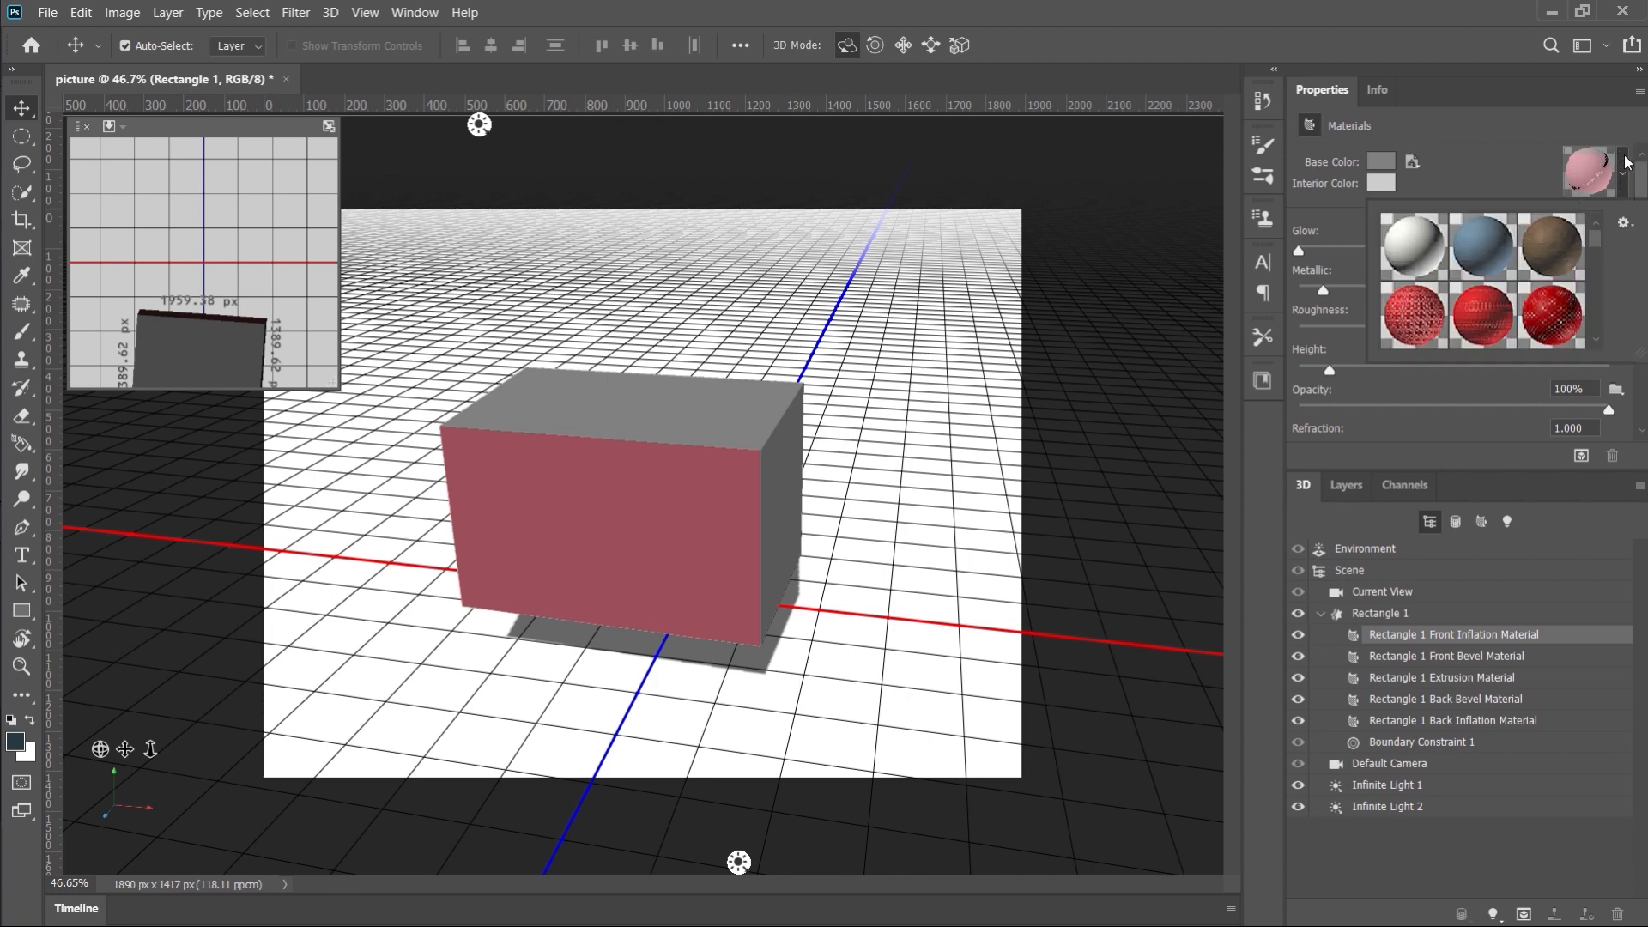
{"action": "scroll", "coordinate": [1517, 294], "scroll_direction": "down", "scroll_amount": 3}
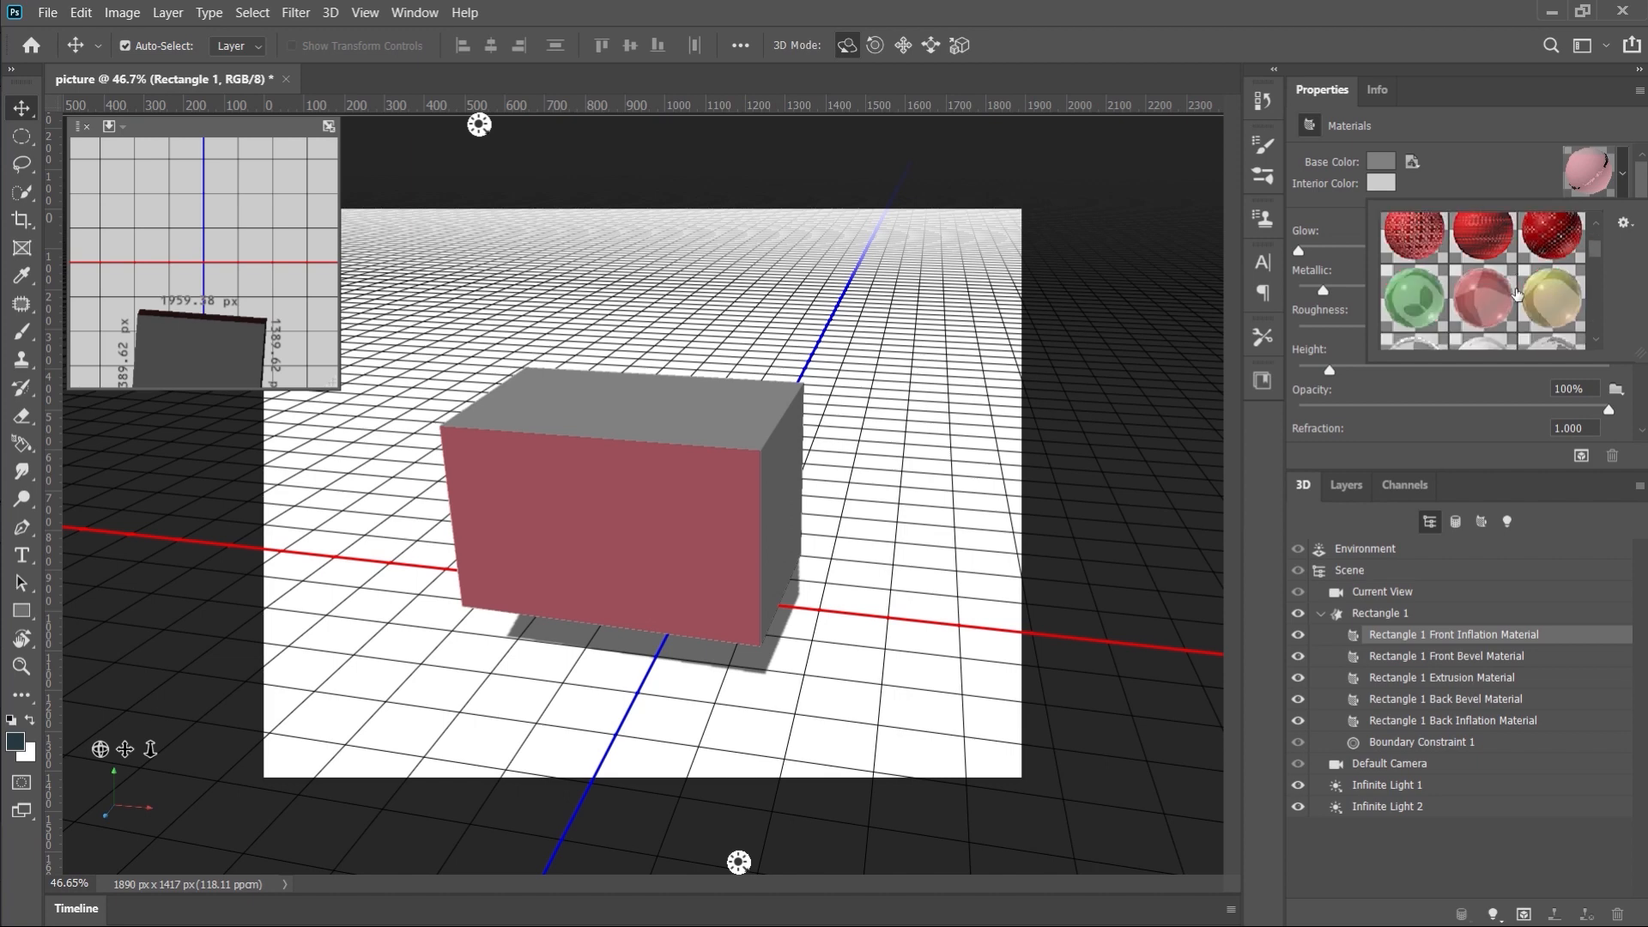
{"action": "scroll", "coordinate": [1506, 323], "scroll_direction": "up", "scroll_amount": 3}
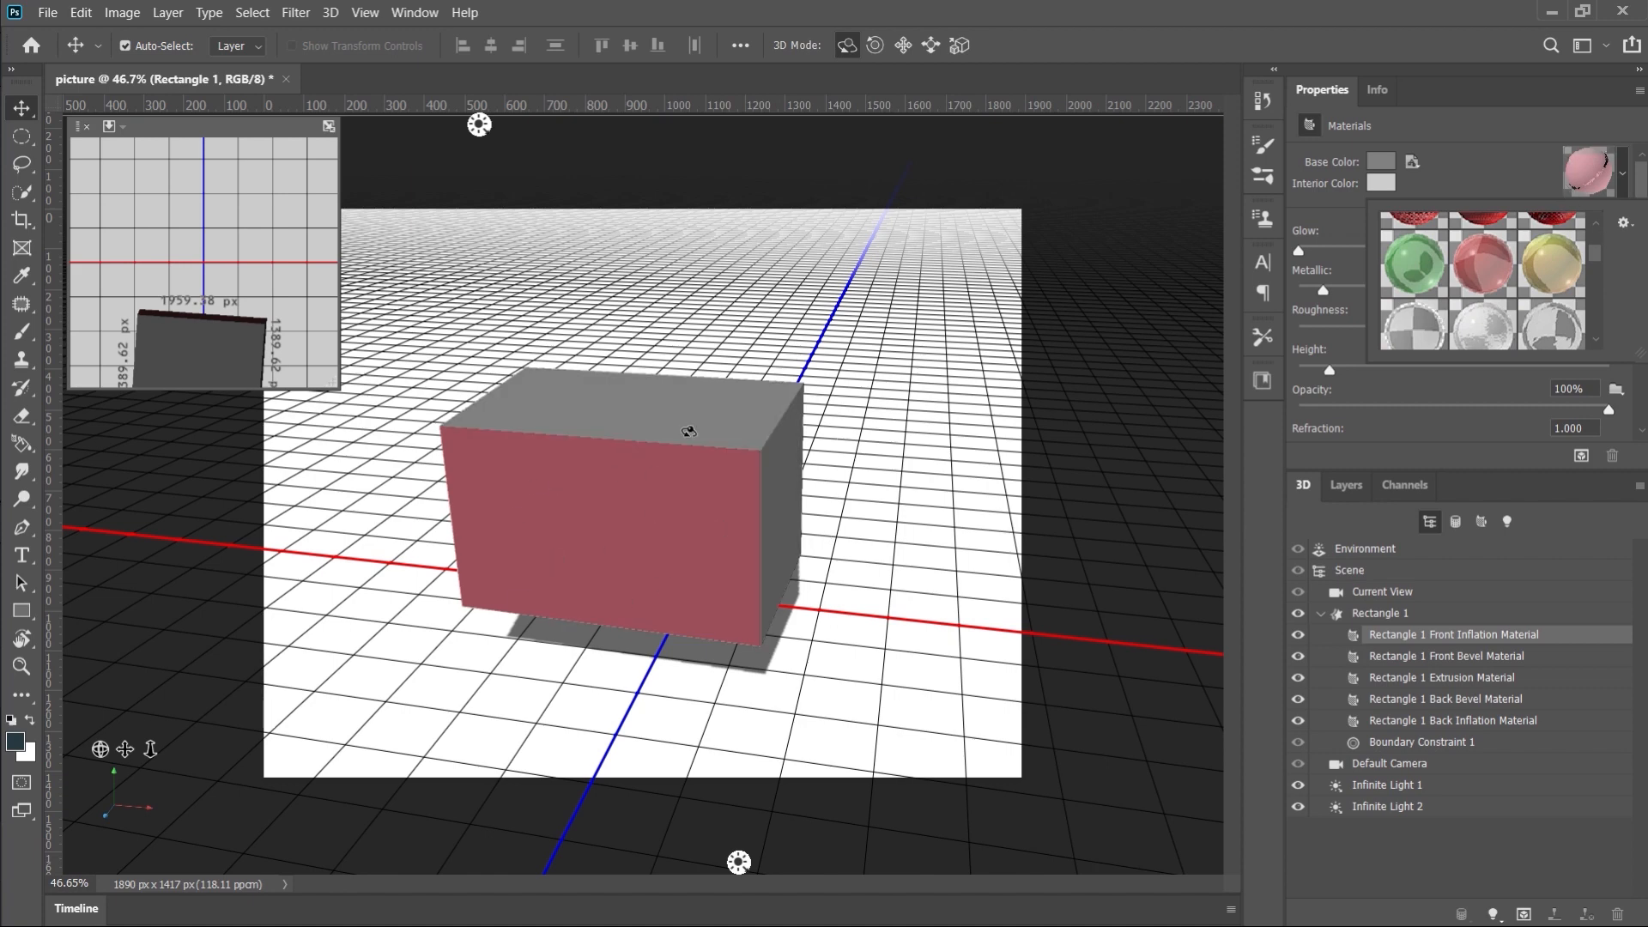
{"action": "scroll", "coordinate": [1535, 300], "scroll_direction": "down", "scroll_amount": 4}
{"action": "scroll", "coordinate": [1535, 299], "scroll_direction": "down", "scroll_amount": 2}
{"action": "scroll", "coordinate": [1536, 299], "scroll_direction": "up", "scroll_amount": 4}
{"action": "scroll", "coordinate": [1535, 299], "scroll_direction": "up", "scroll_amount": 1}
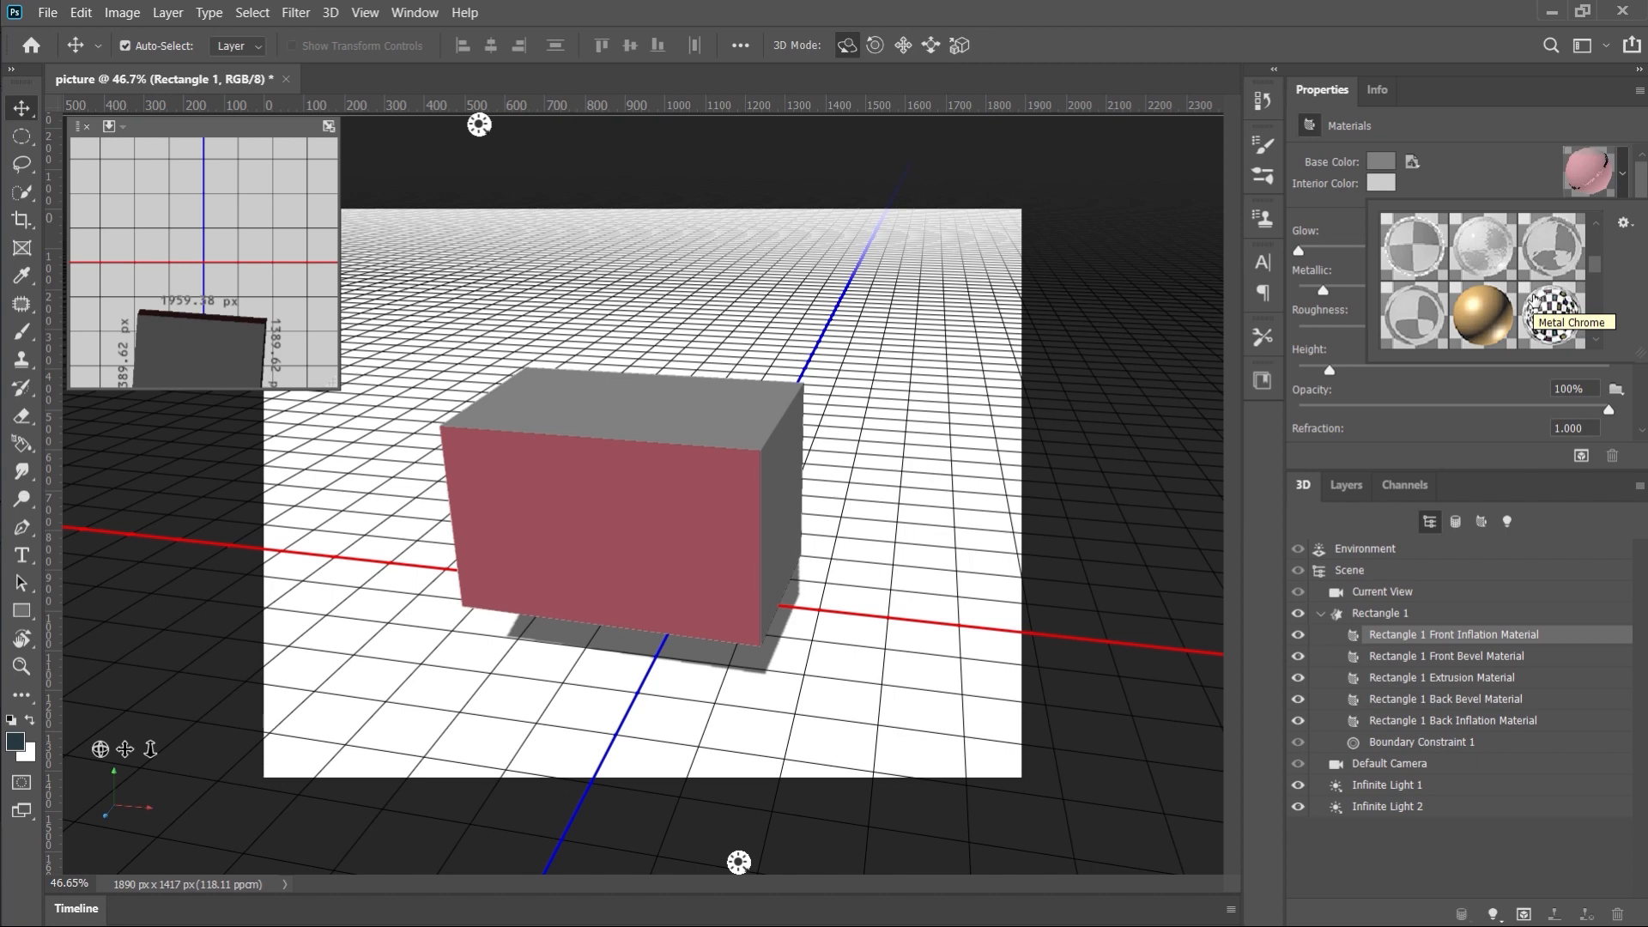
{"action": "left_click", "coordinate": [1483, 320]}
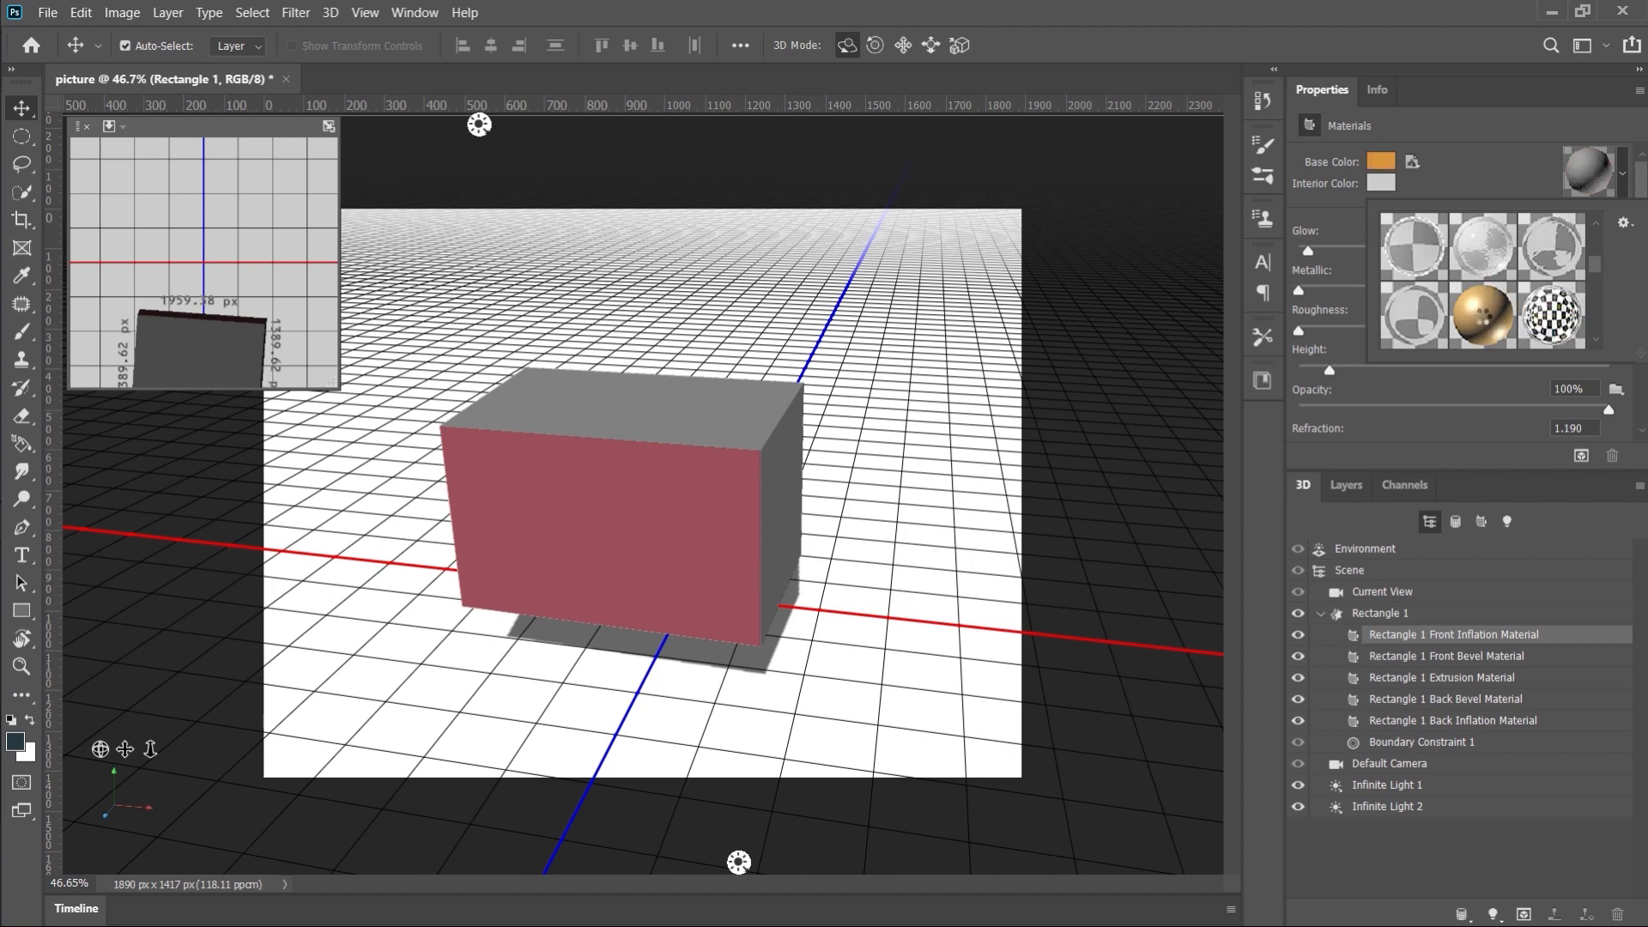
{"action": "left_click", "coordinate": [1517, 178]}
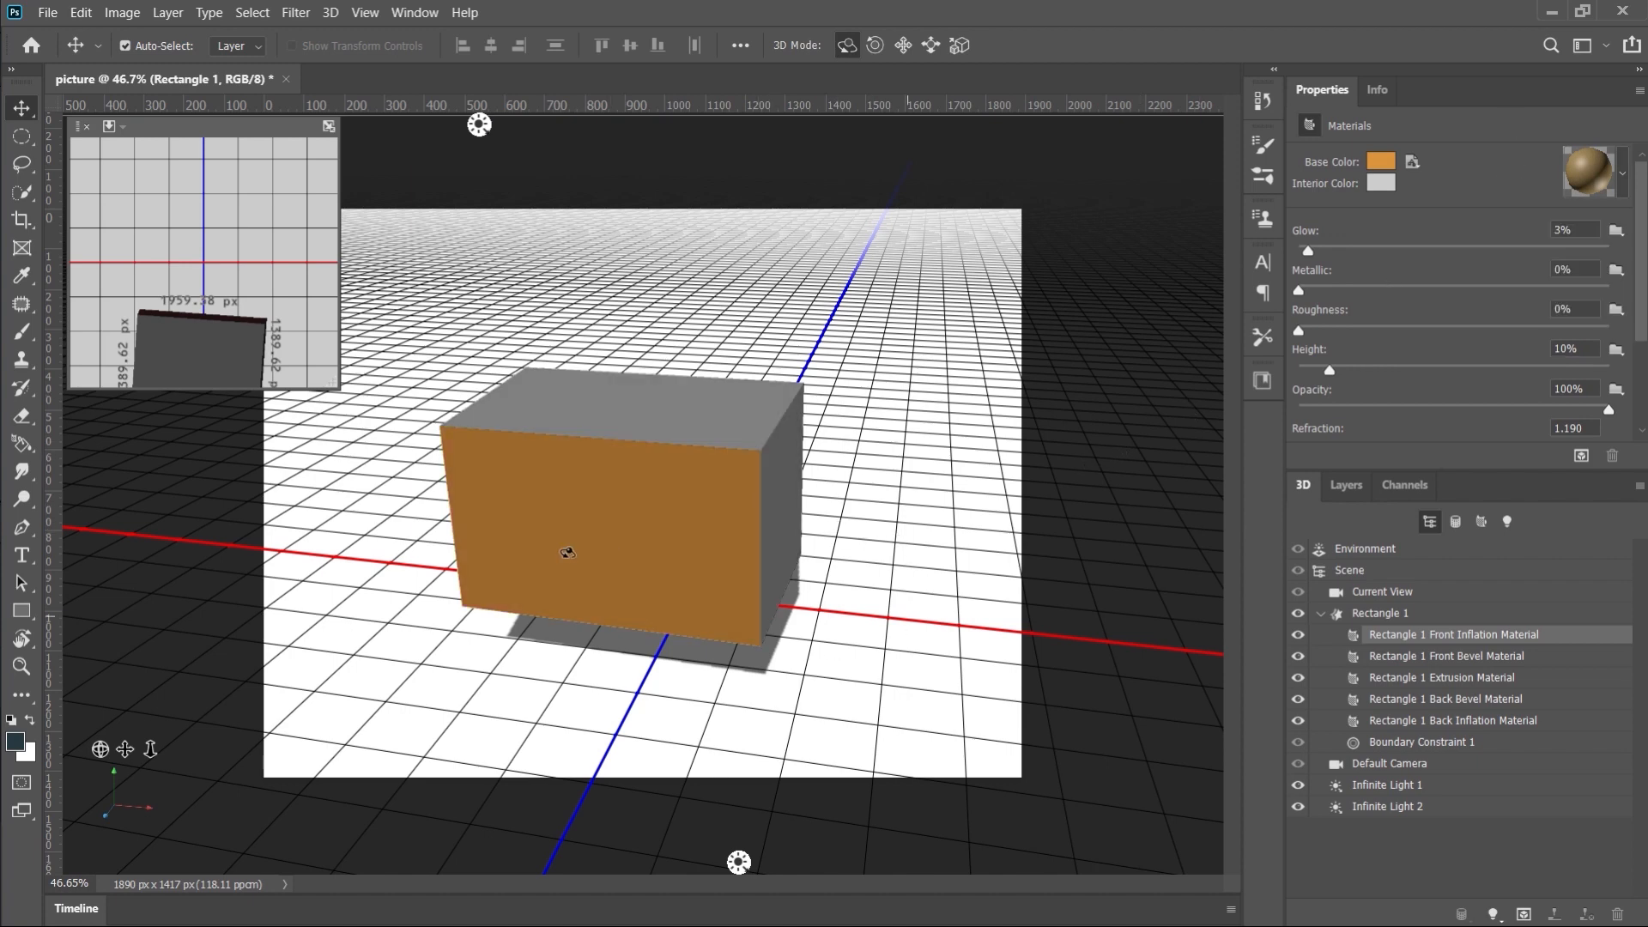
Step: Try a glow of 25% on the Rectangle 1 Front Inflation Material, and settle on 7%
{"action": "left_click_drag", "start_coordinate": [609, 443], "coordinate": [1144, 401]}
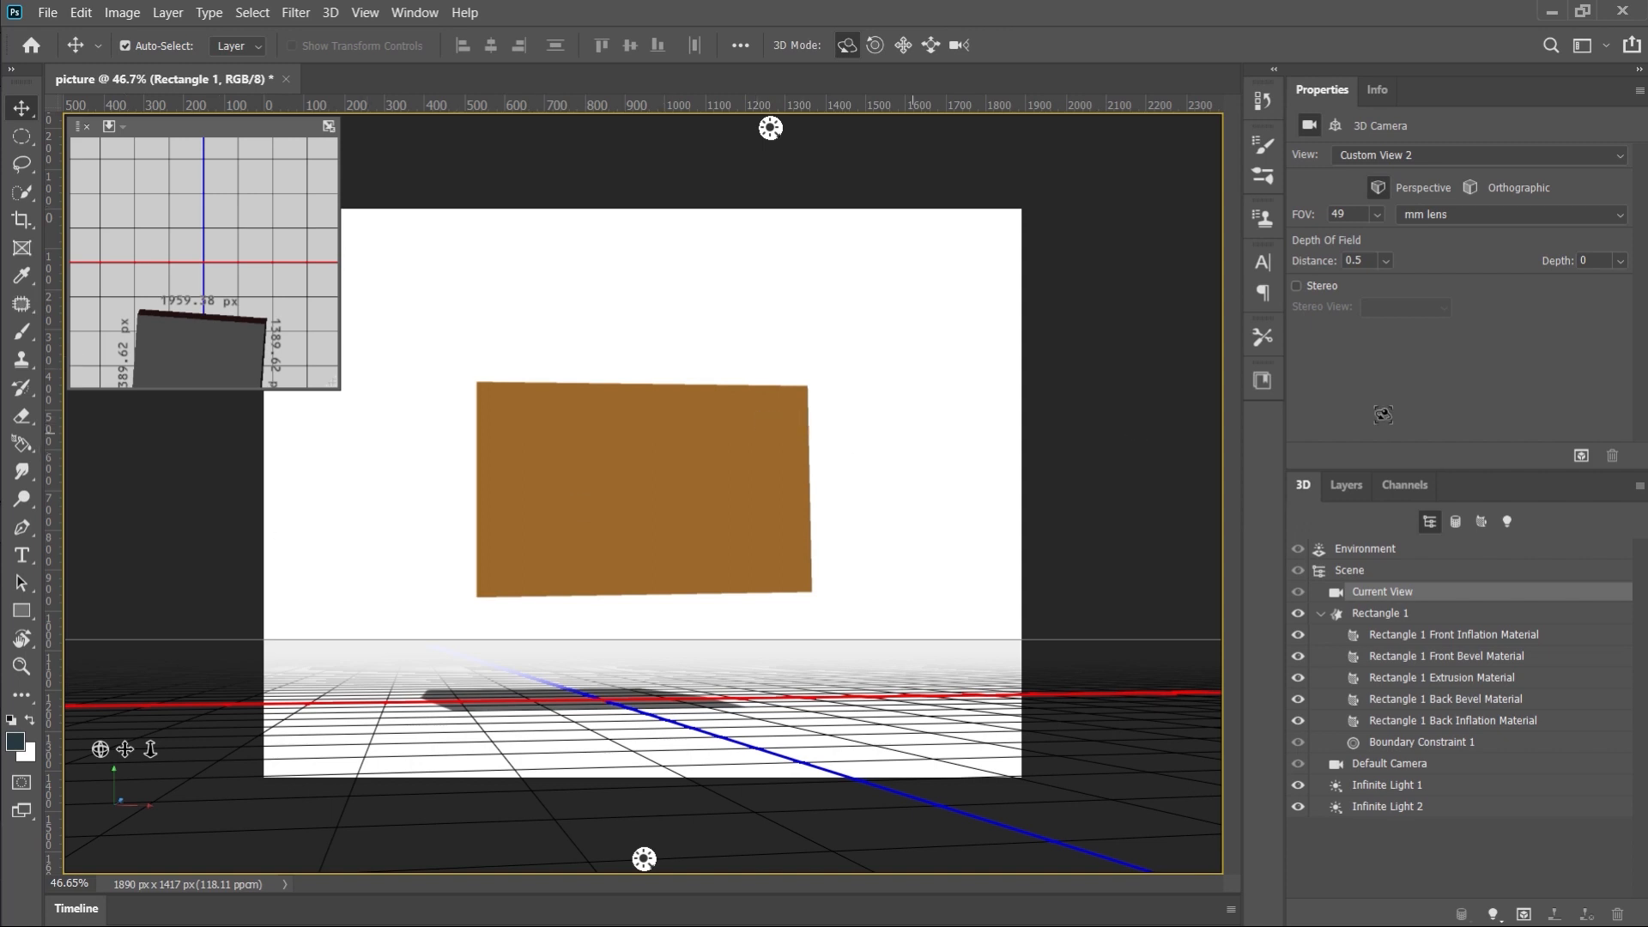
{"action": "left_click", "coordinate": [1459, 636]}
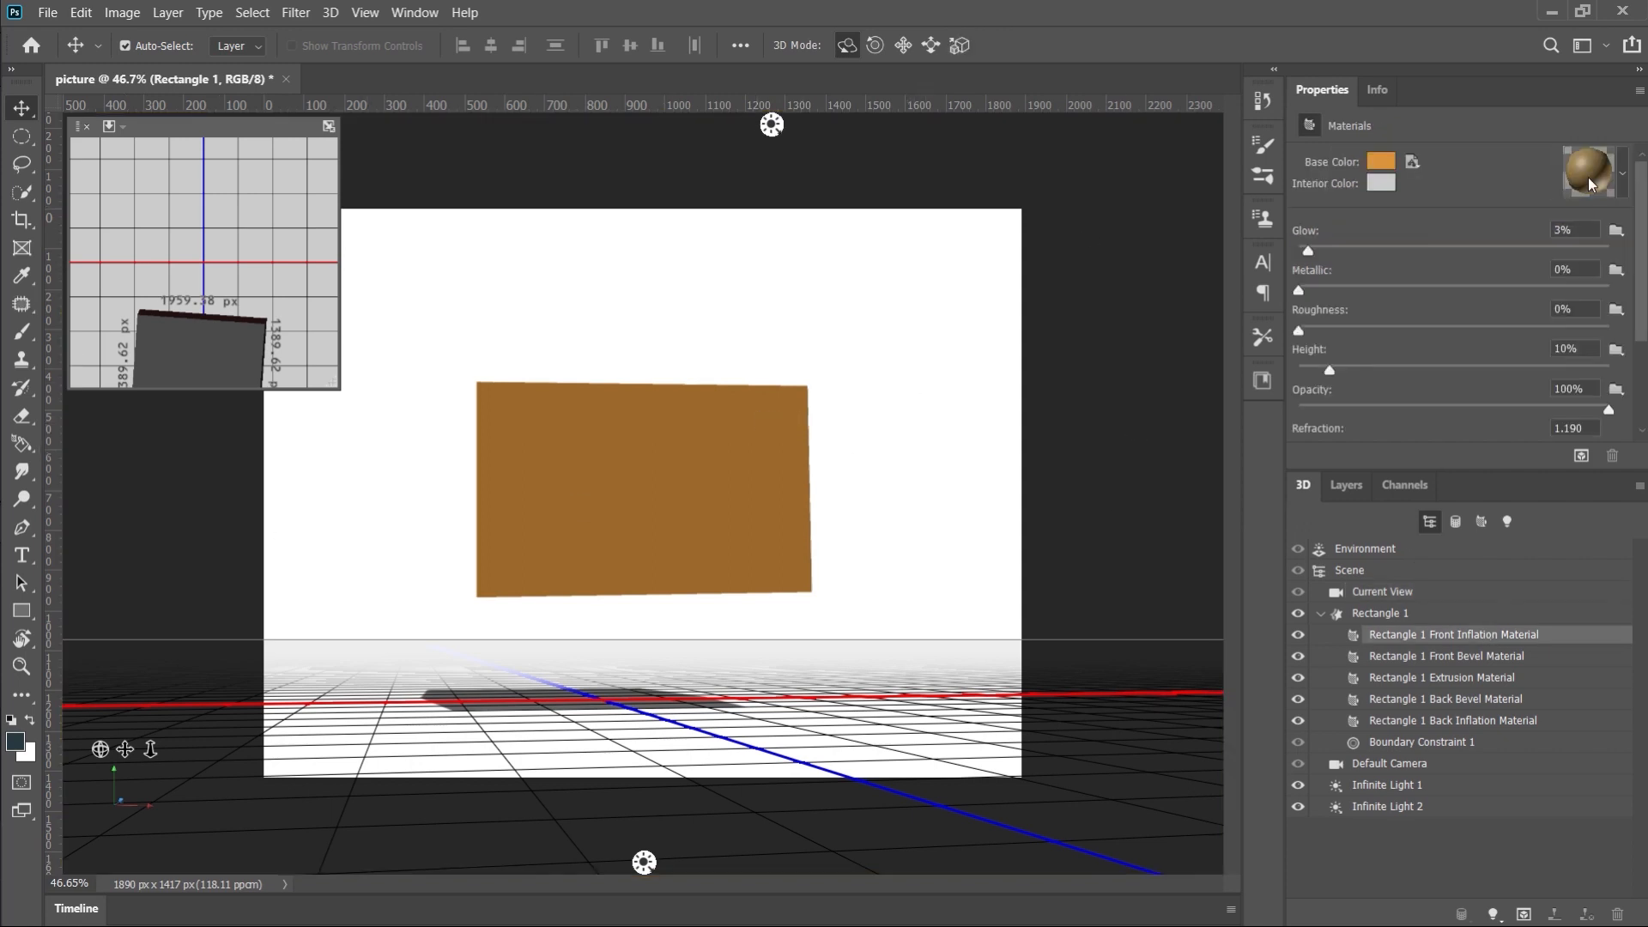
{"action": "left_click", "coordinate": [1589, 180]}
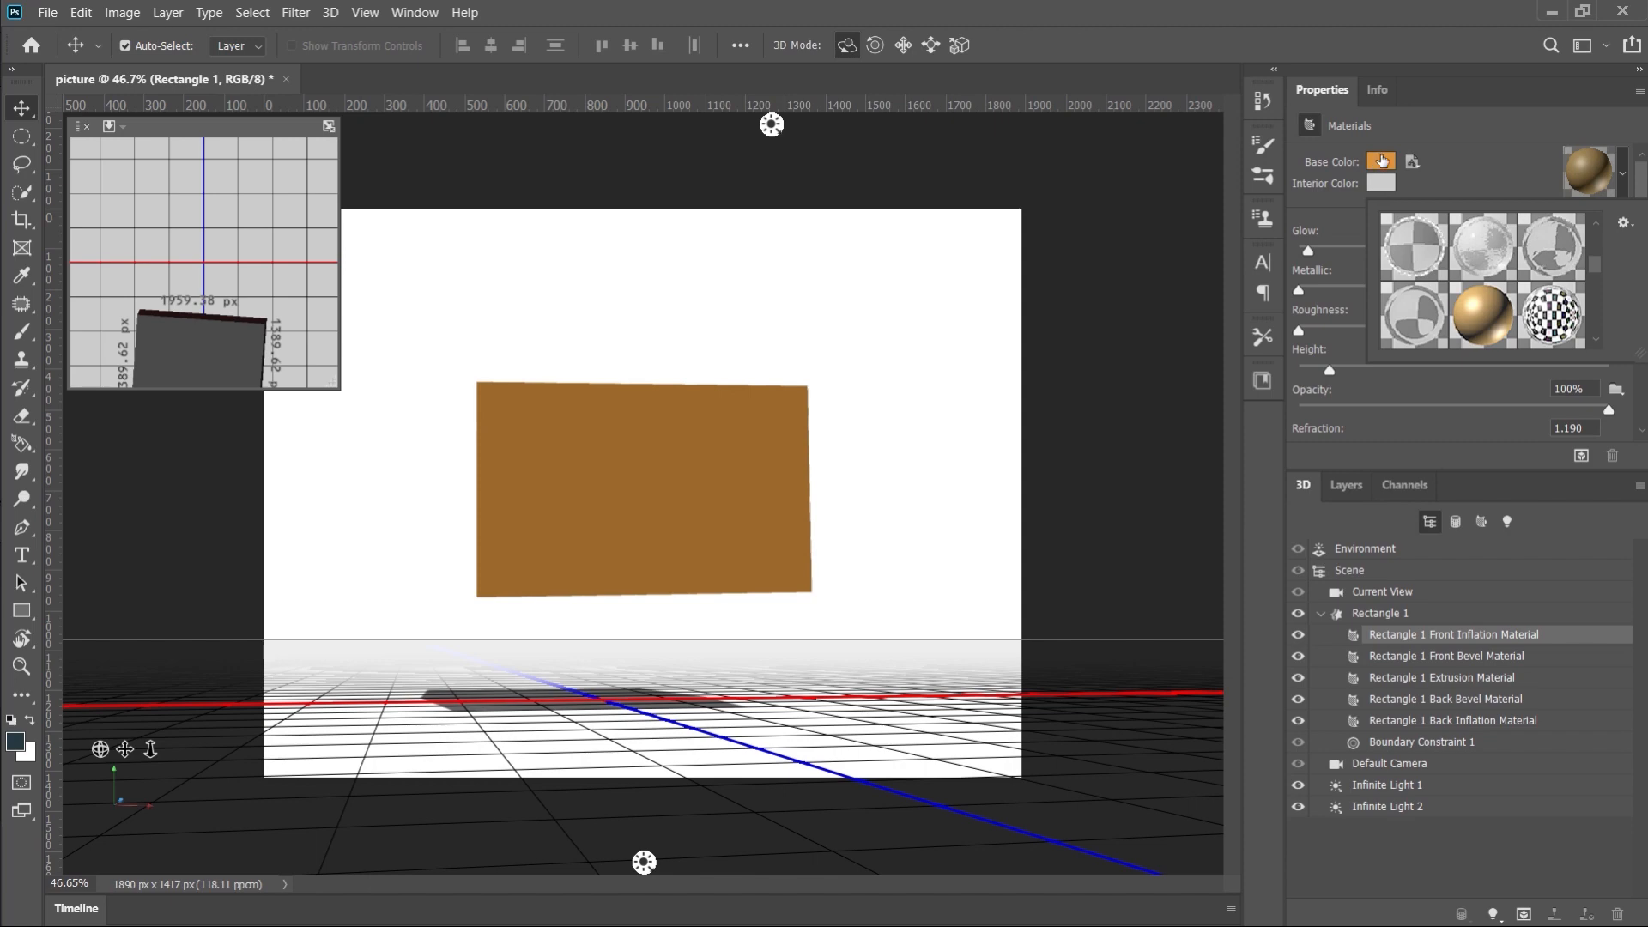
{"action": "left_click", "coordinate": [1496, 167]}
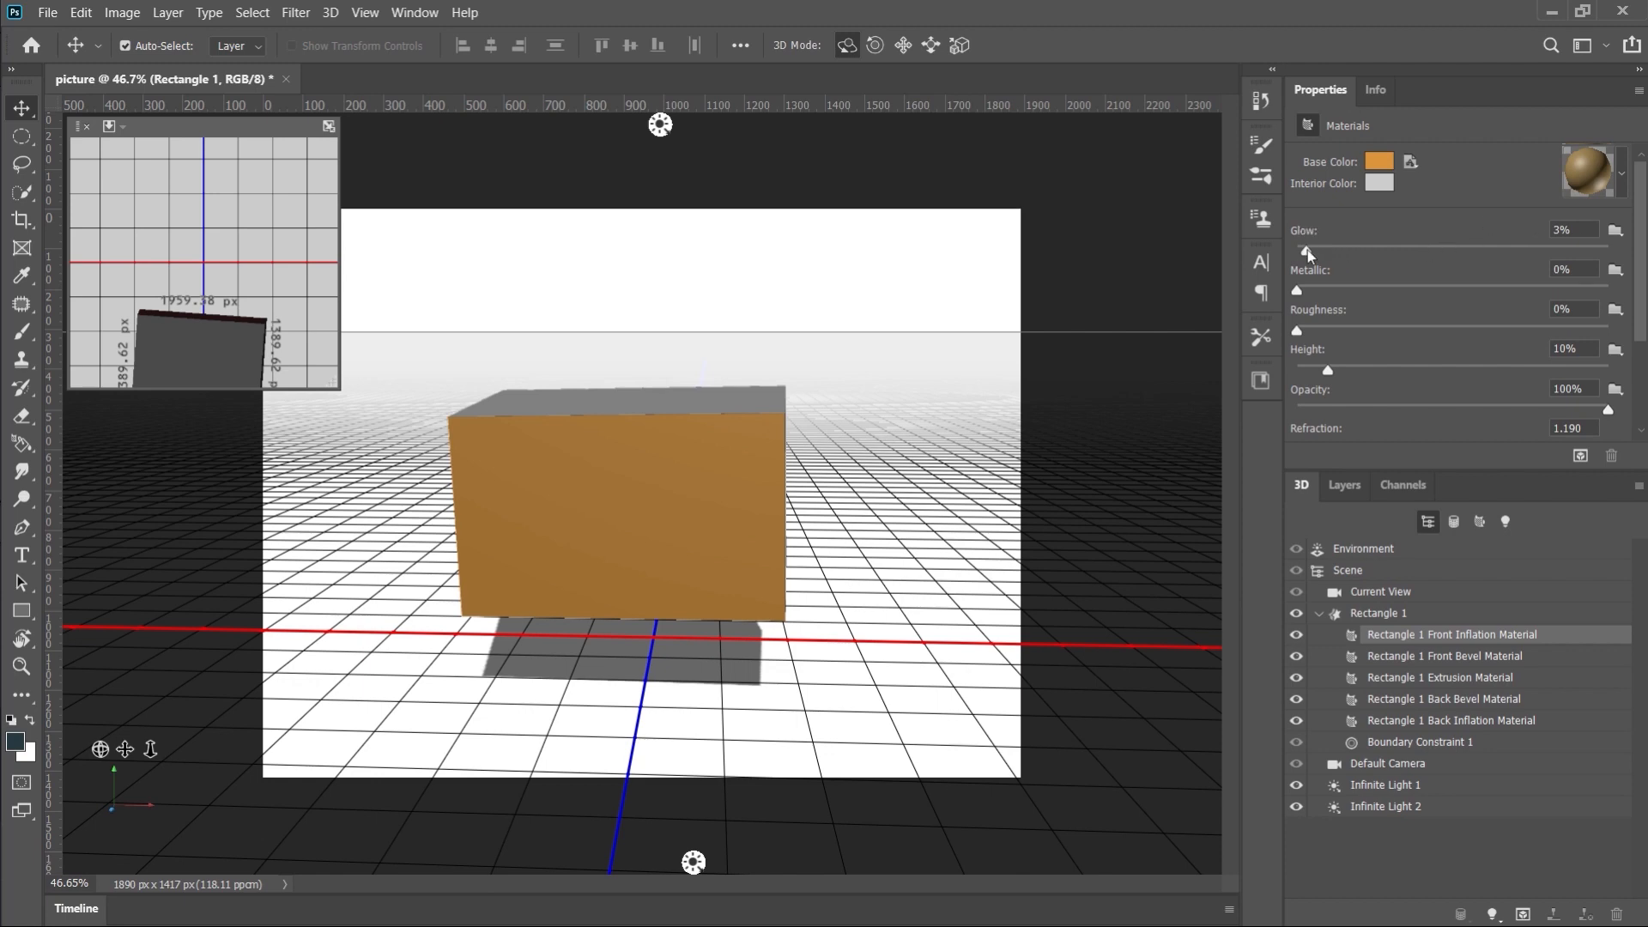
{"action": "left_click_drag", "start_coordinate": [1306, 250], "coordinate": [1374, 251]}
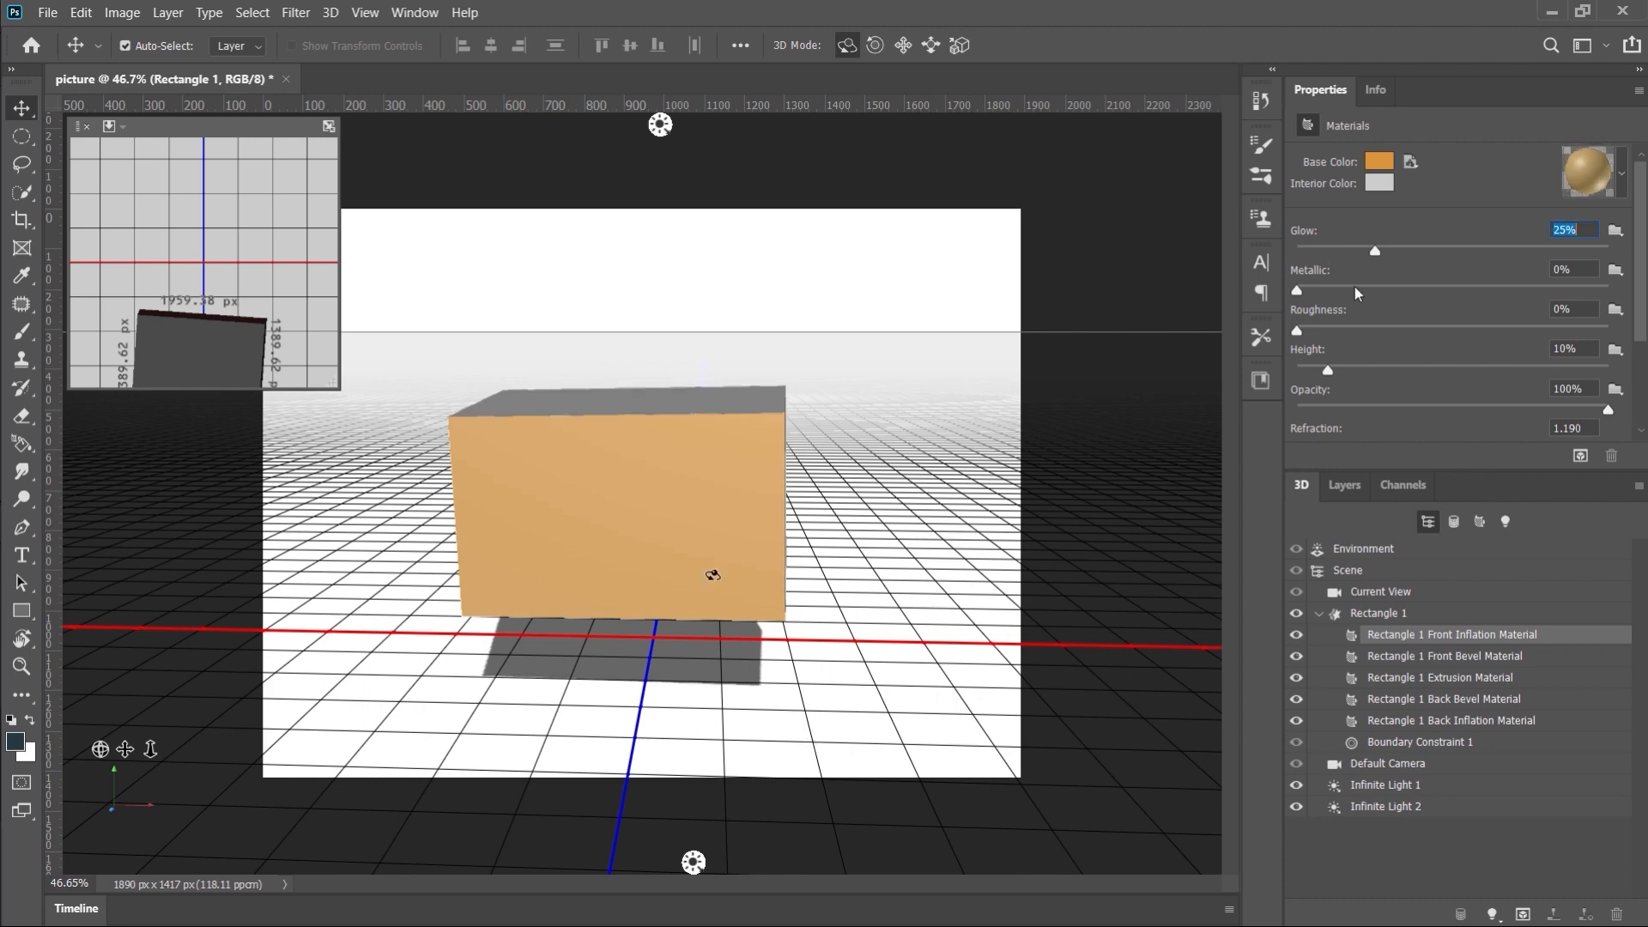
{"action": "left_click_drag", "start_coordinate": [1378, 249], "coordinate": [1316, 256]}
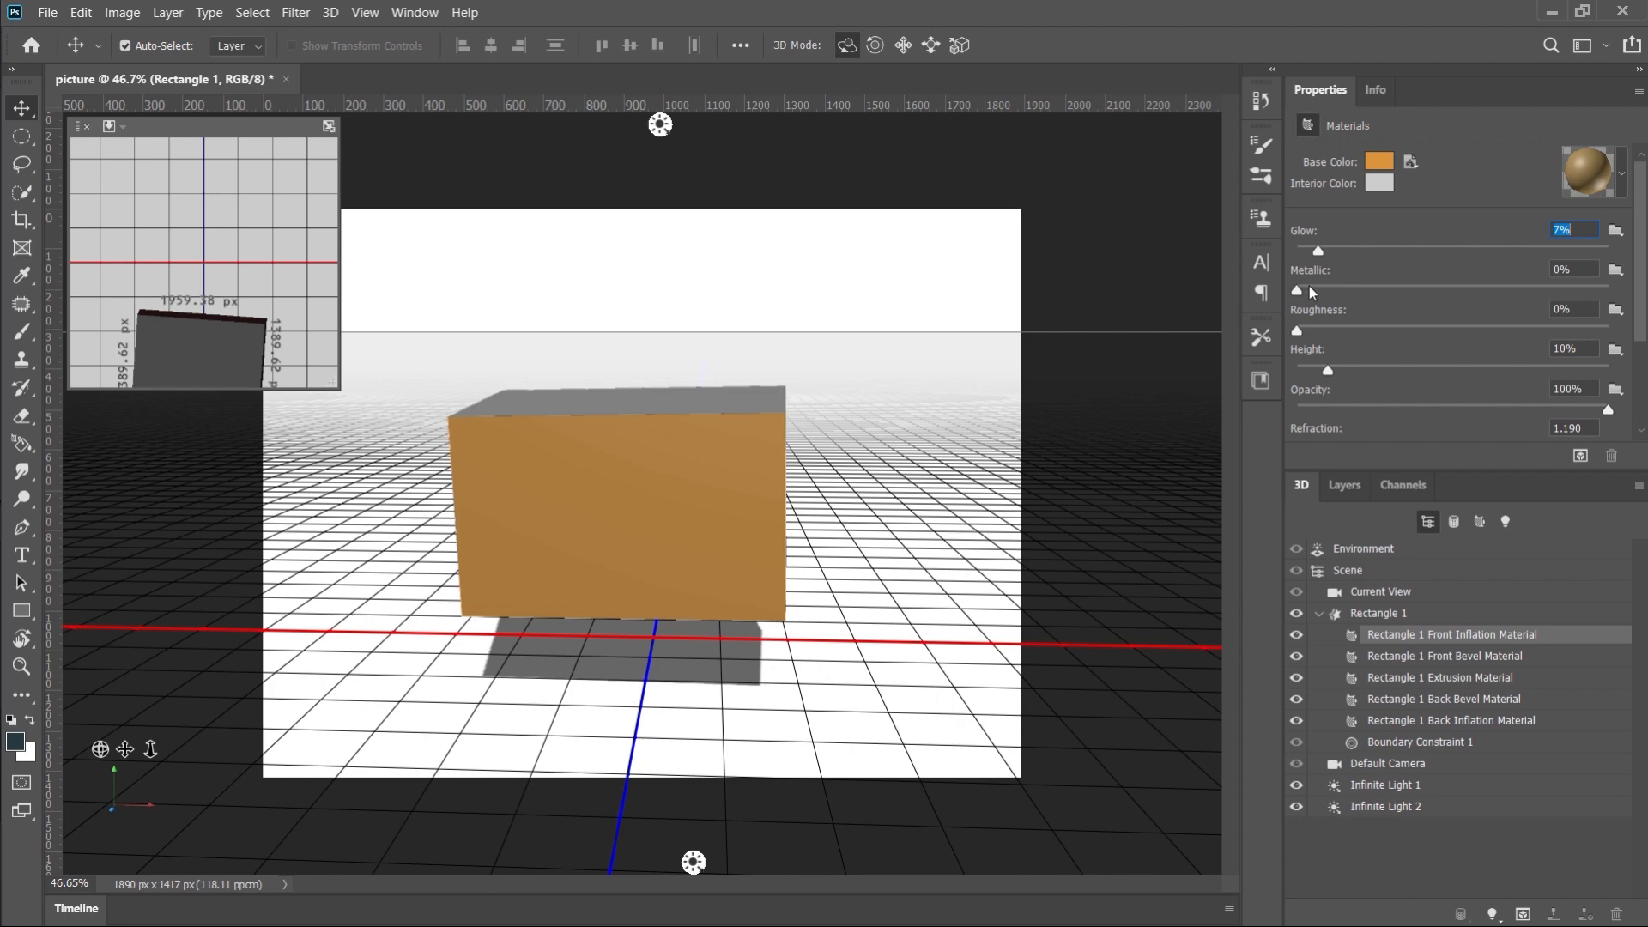
Step: Raise the Front Inflation Material's metallic value to 25% and on to 60%, rotating the extruded rectangle slightly in between
{"action": "left_click_drag", "start_coordinate": [1298, 290], "coordinate": [1372, 290]}
{"action": "left_click", "coordinate": [762, 534]}
{"action": "left_click_drag", "start_coordinate": [839, 497], "coordinate": [870, 483]}
{"action": "left_click", "coordinate": [1415, 635]}
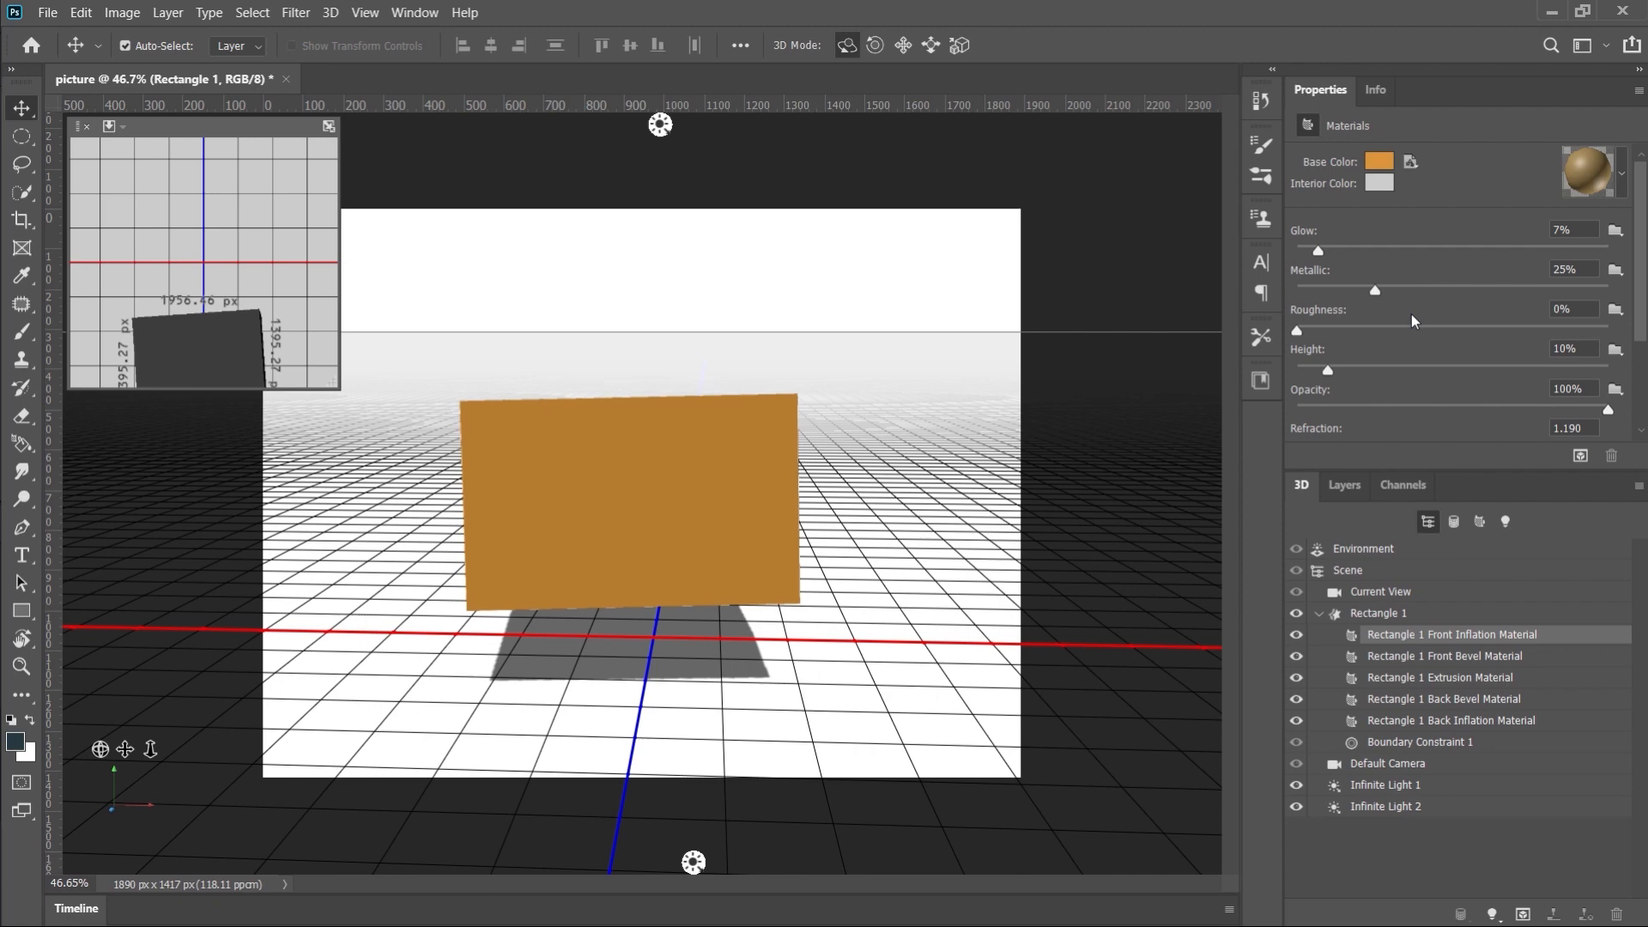
{"action": "left_click_drag", "start_coordinate": [1375, 290], "coordinate": [1484, 286]}
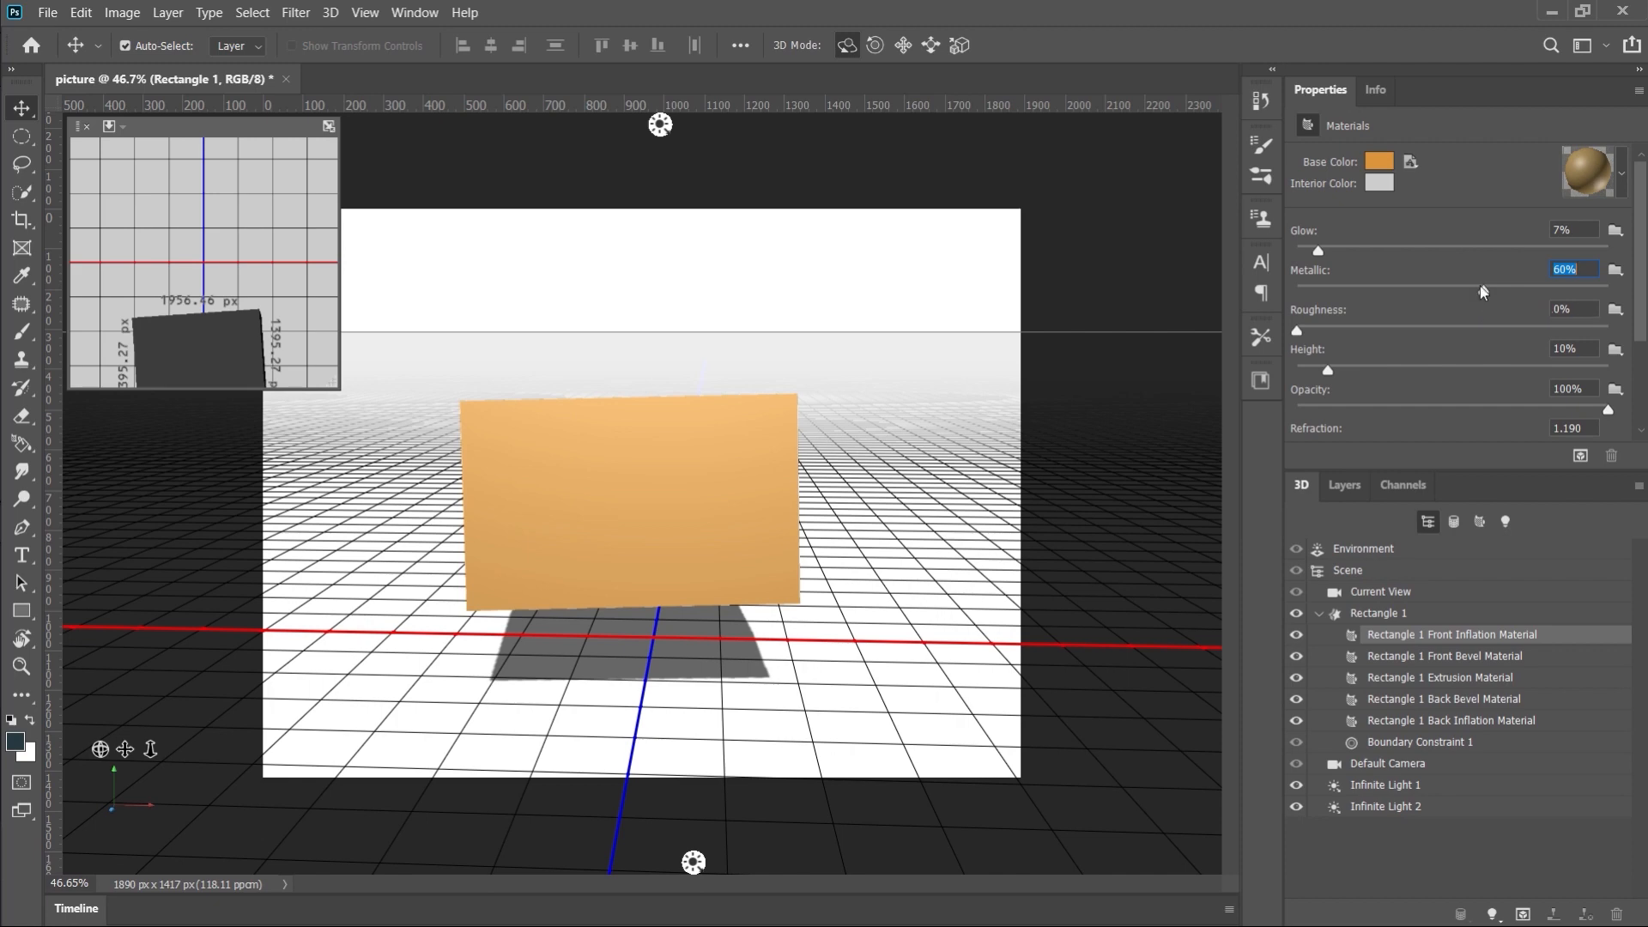
Step: Set the Front Inflation Material's metallic value and height to 0%, trying a higher roughness in between and returning it to 0%
{"action": "type", "text": "0"}
{"action": "key", "text": "Return"}
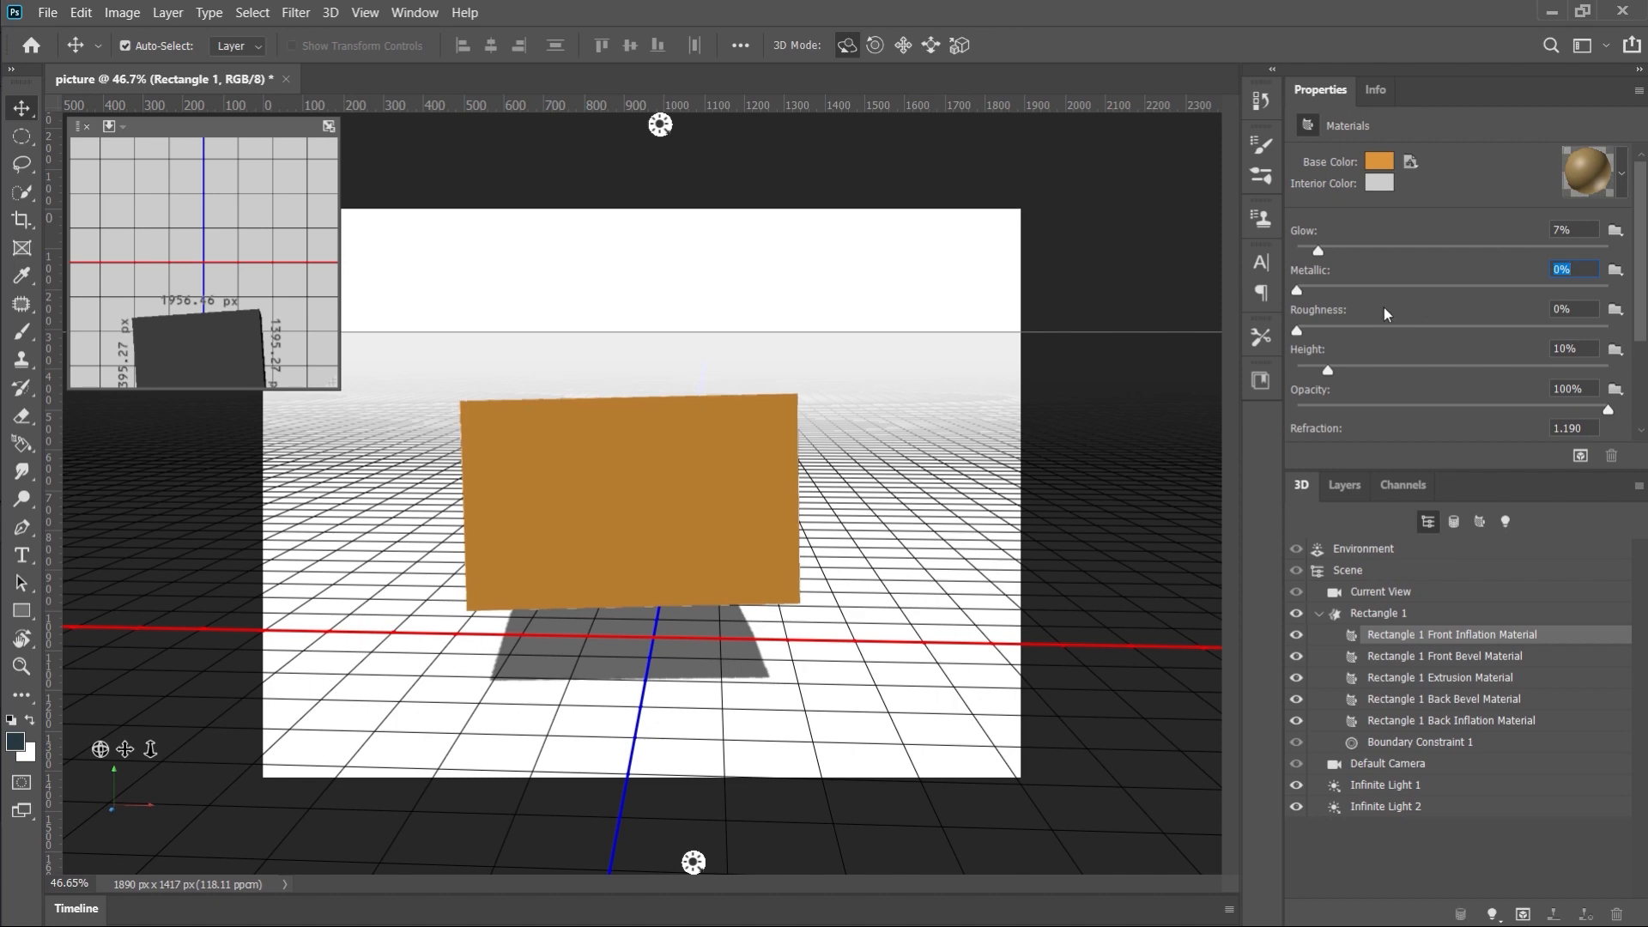
{"action": "left_click_drag", "start_coordinate": [1296, 330], "coordinate": [1503, 333]}
{"action": "scroll", "coordinate": [1408, 381], "scroll_direction": "down", "scroll_amount": 1}
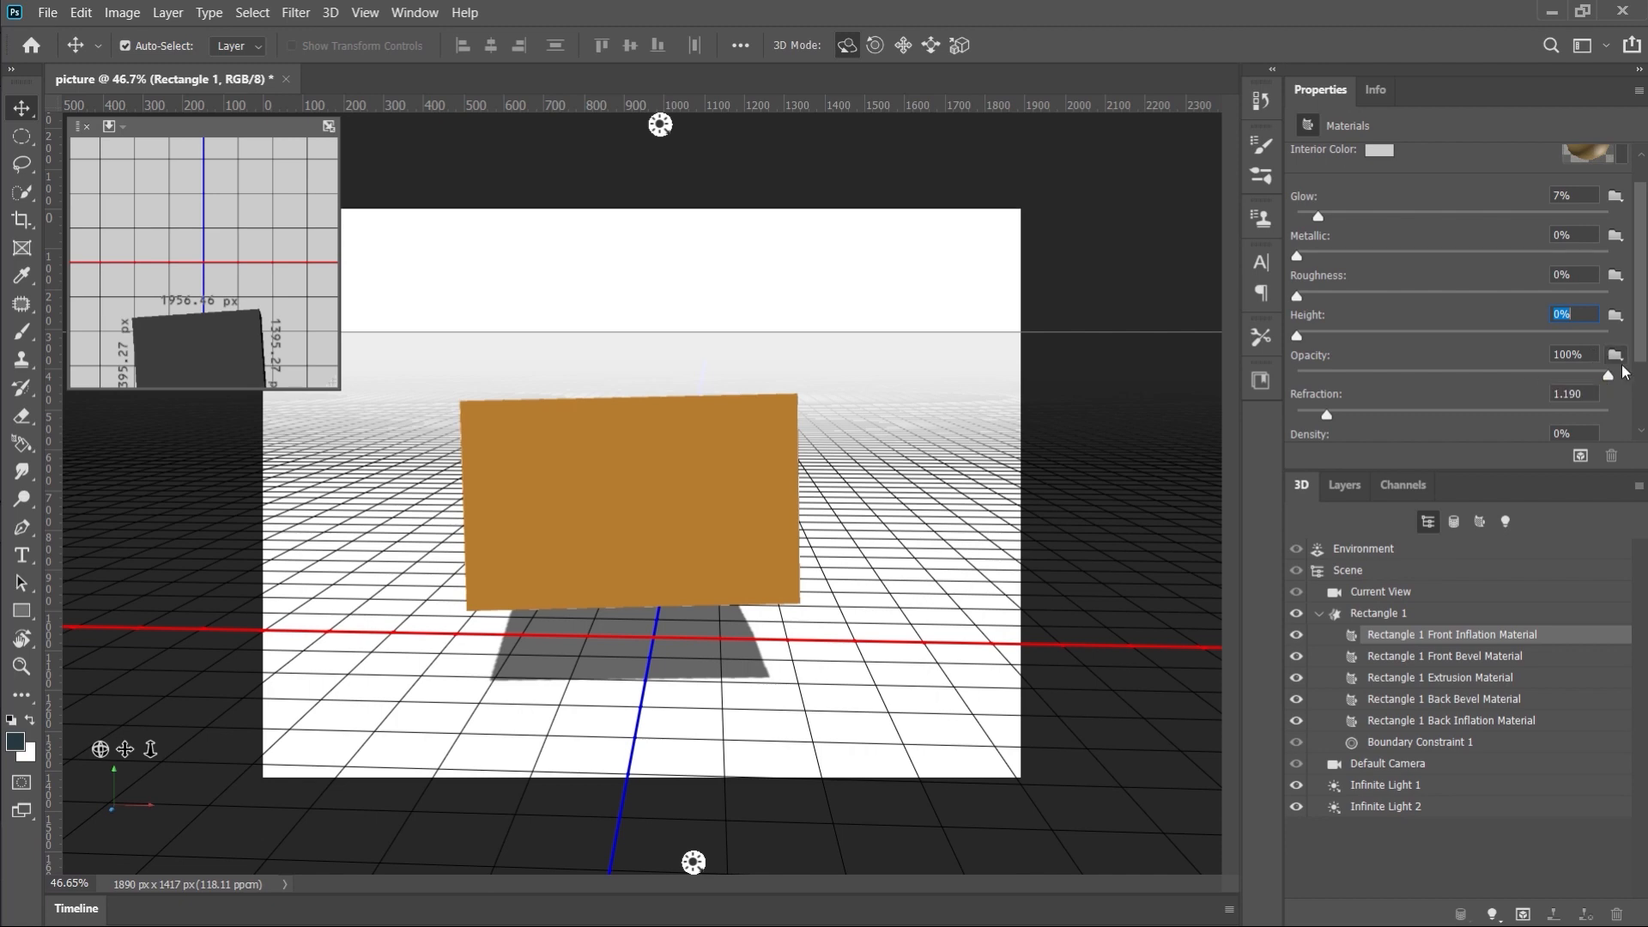
Step: Try opacity values of 62%, 31% and 0% on the Front Inflation Material, and restore it to 100%
{"action": "left_click_drag", "start_coordinate": [1607, 375], "coordinate": [1494, 384]}
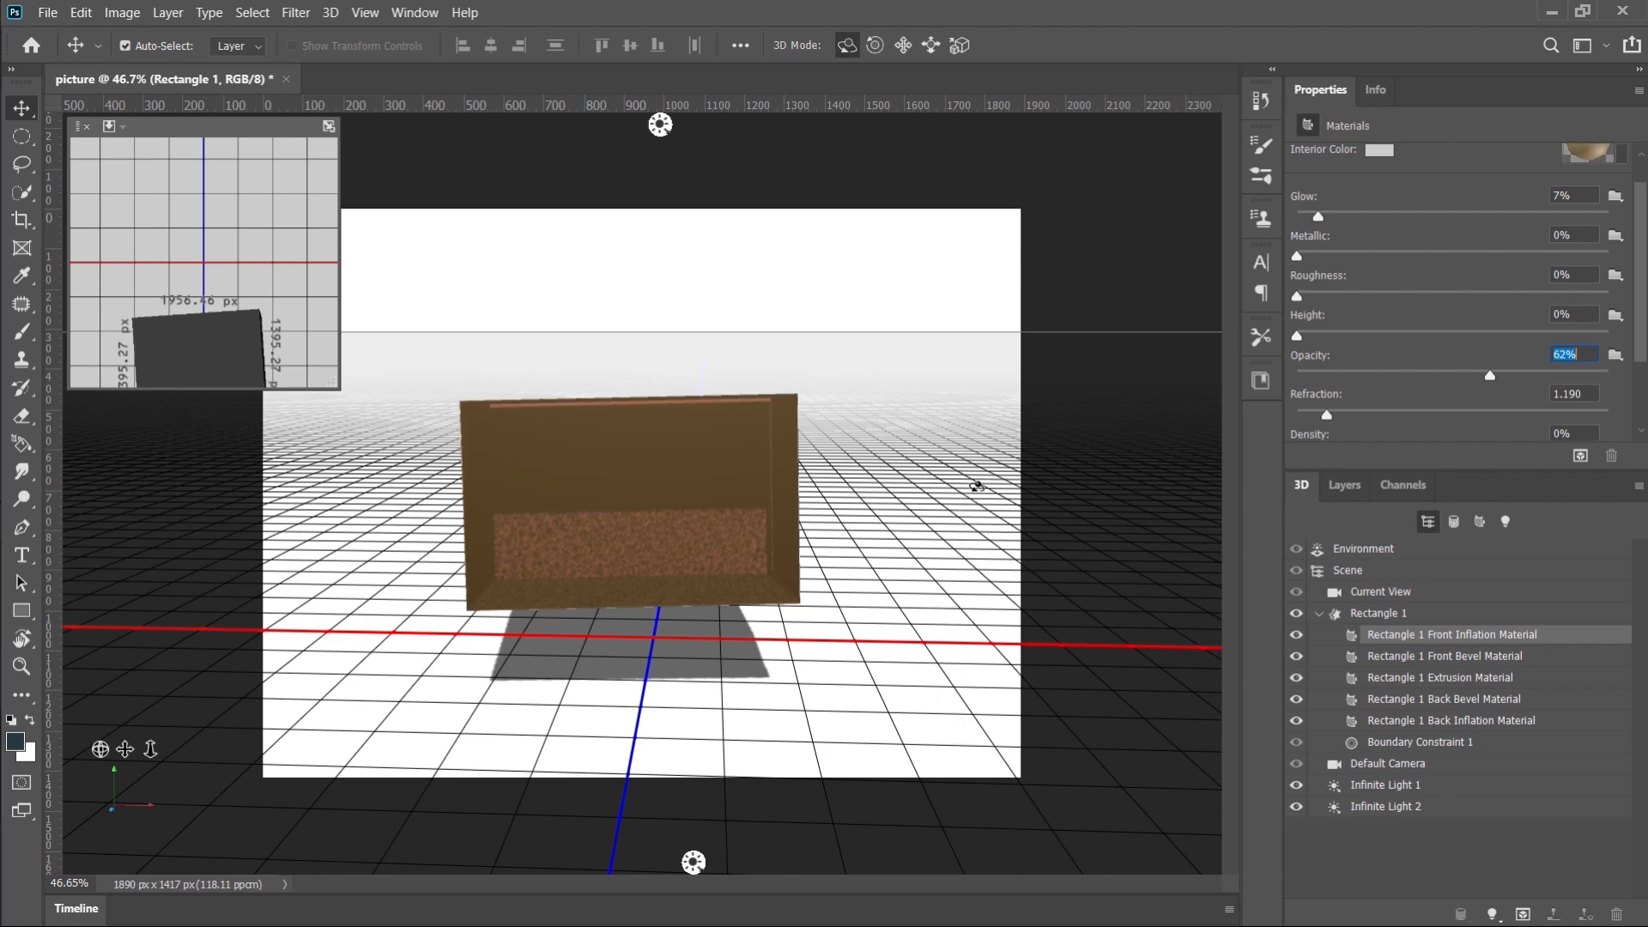
{"action": "left_click_drag", "start_coordinate": [1489, 376], "coordinate": [1391, 377]}
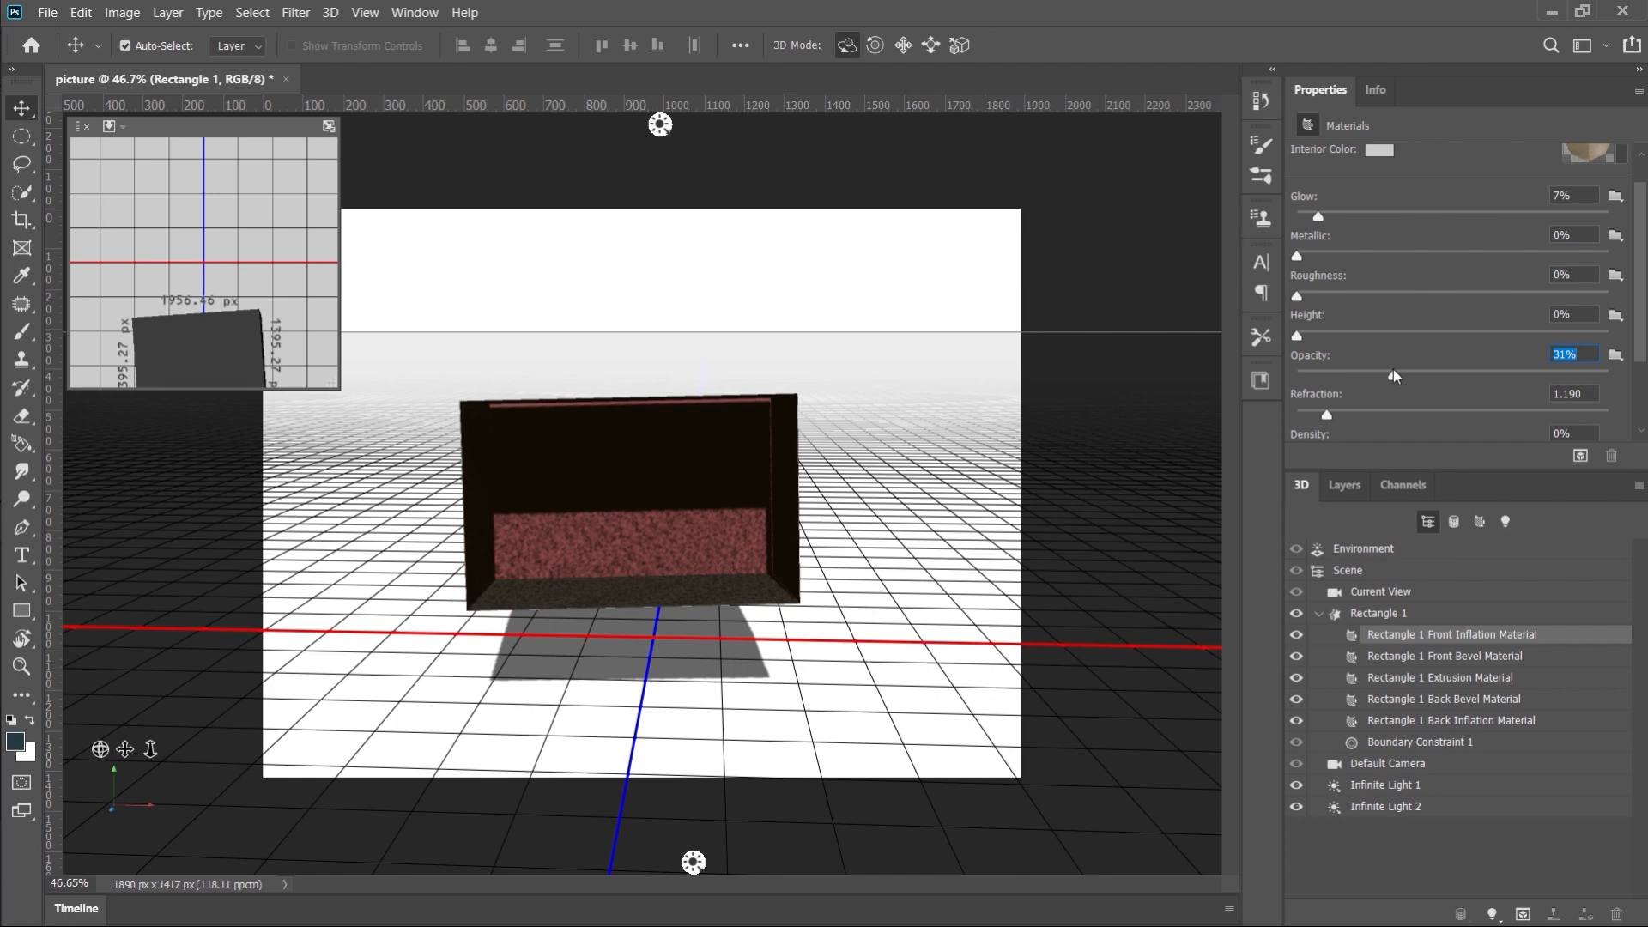
{"action": "left_click_drag", "start_coordinate": [1392, 378], "coordinate": [1276, 377]}
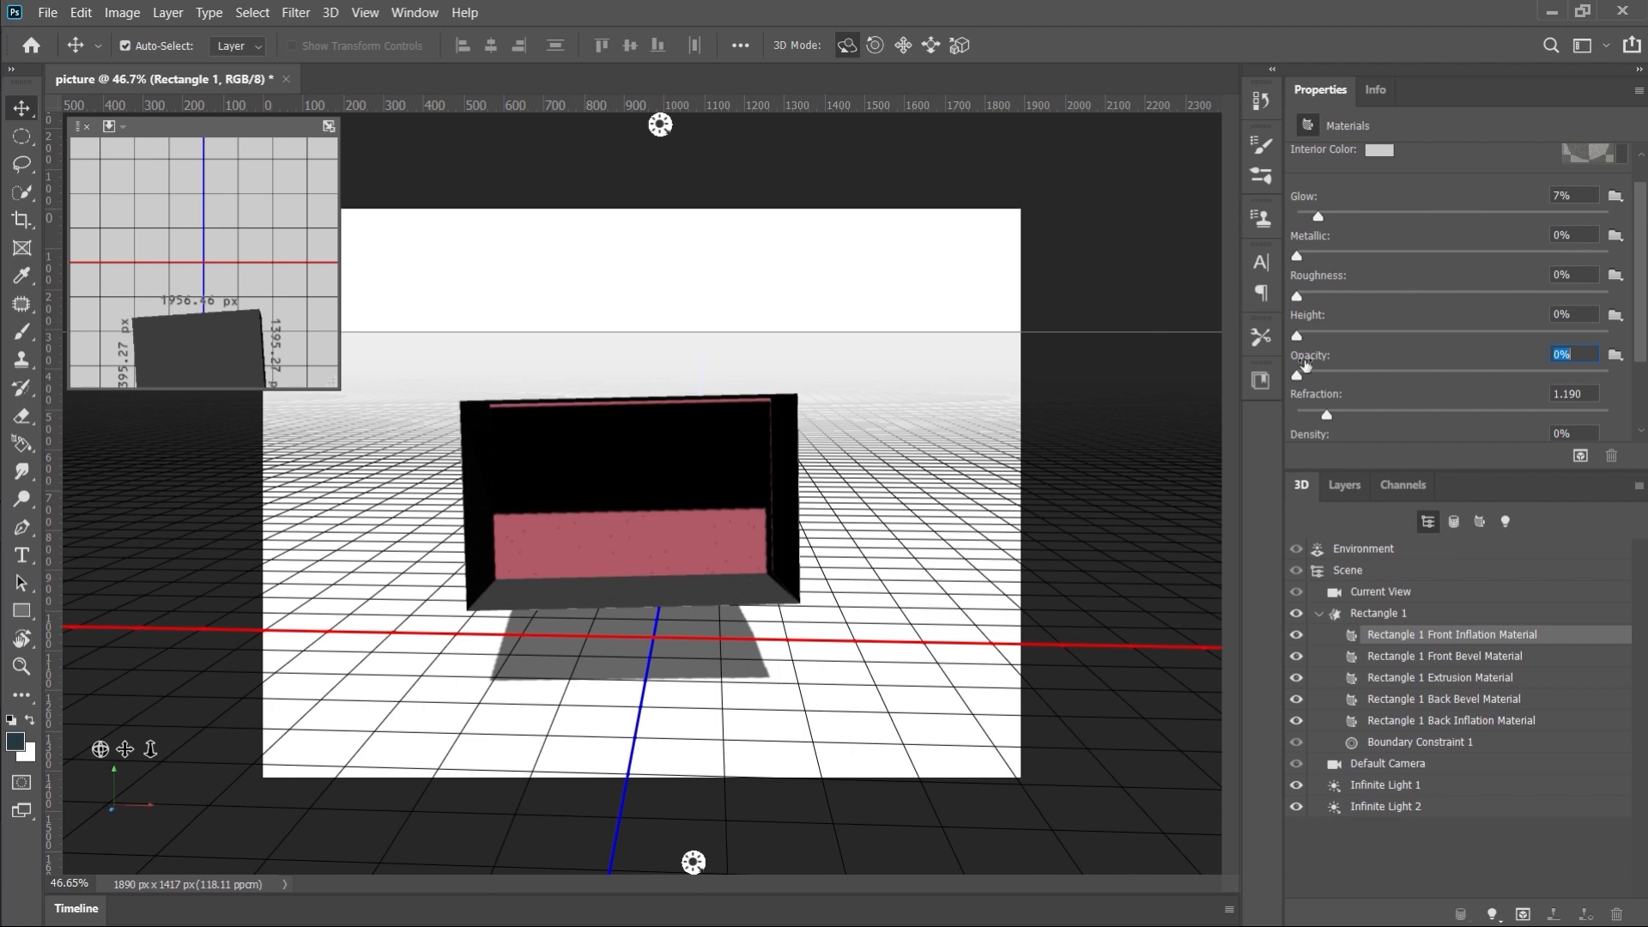
{"action": "left_click_drag", "start_coordinate": [1298, 378], "coordinate": [1629, 380]}
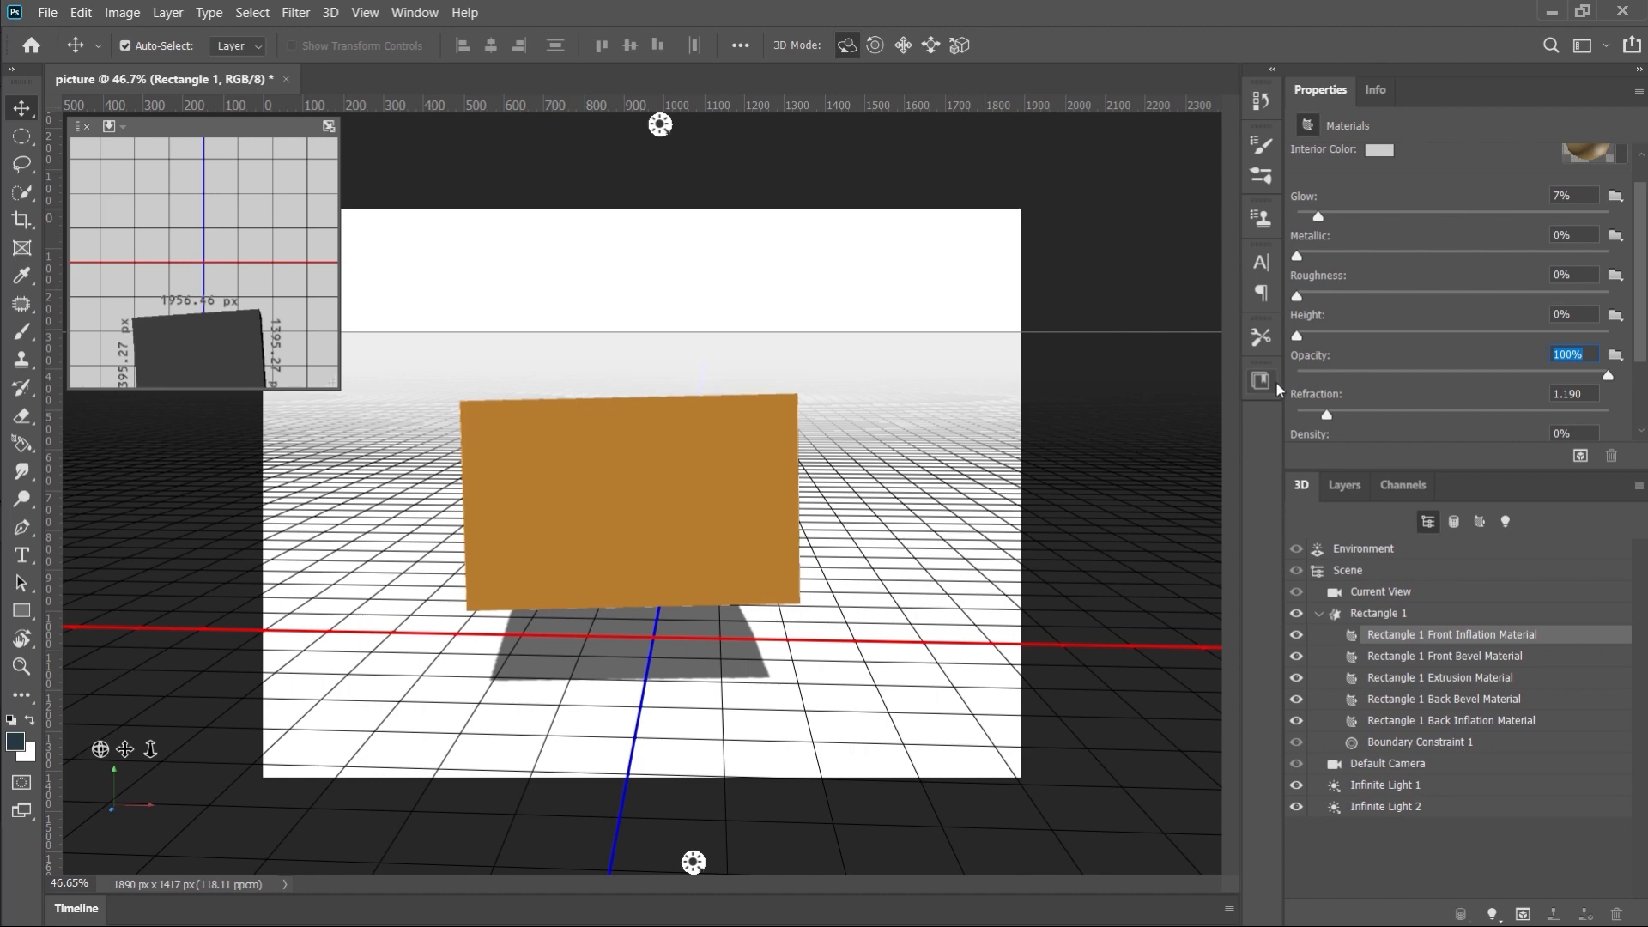
Step: Try refraction values of 1.917 and 2.414 on the Front Inflation Material, and restore it to 1.190
{"action": "scroll", "coordinate": [1442, 359], "scroll_direction": "down", "scroll_amount": 1}
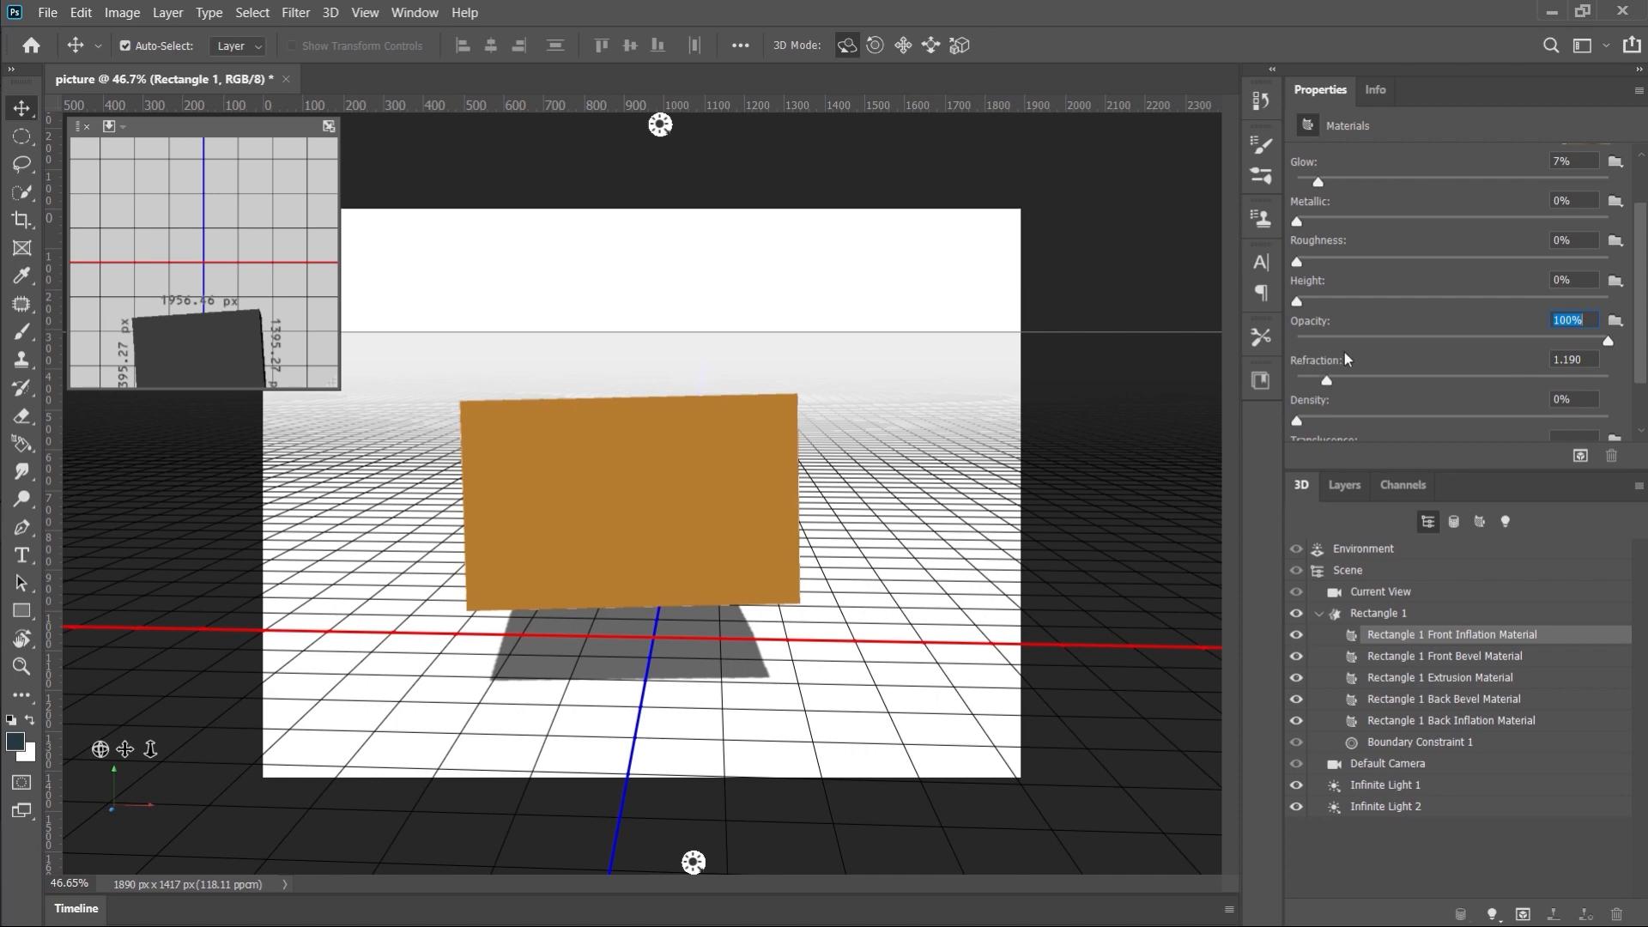
{"action": "left_click_drag", "start_coordinate": [1330, 378], "coordinate": [1438, 381]}
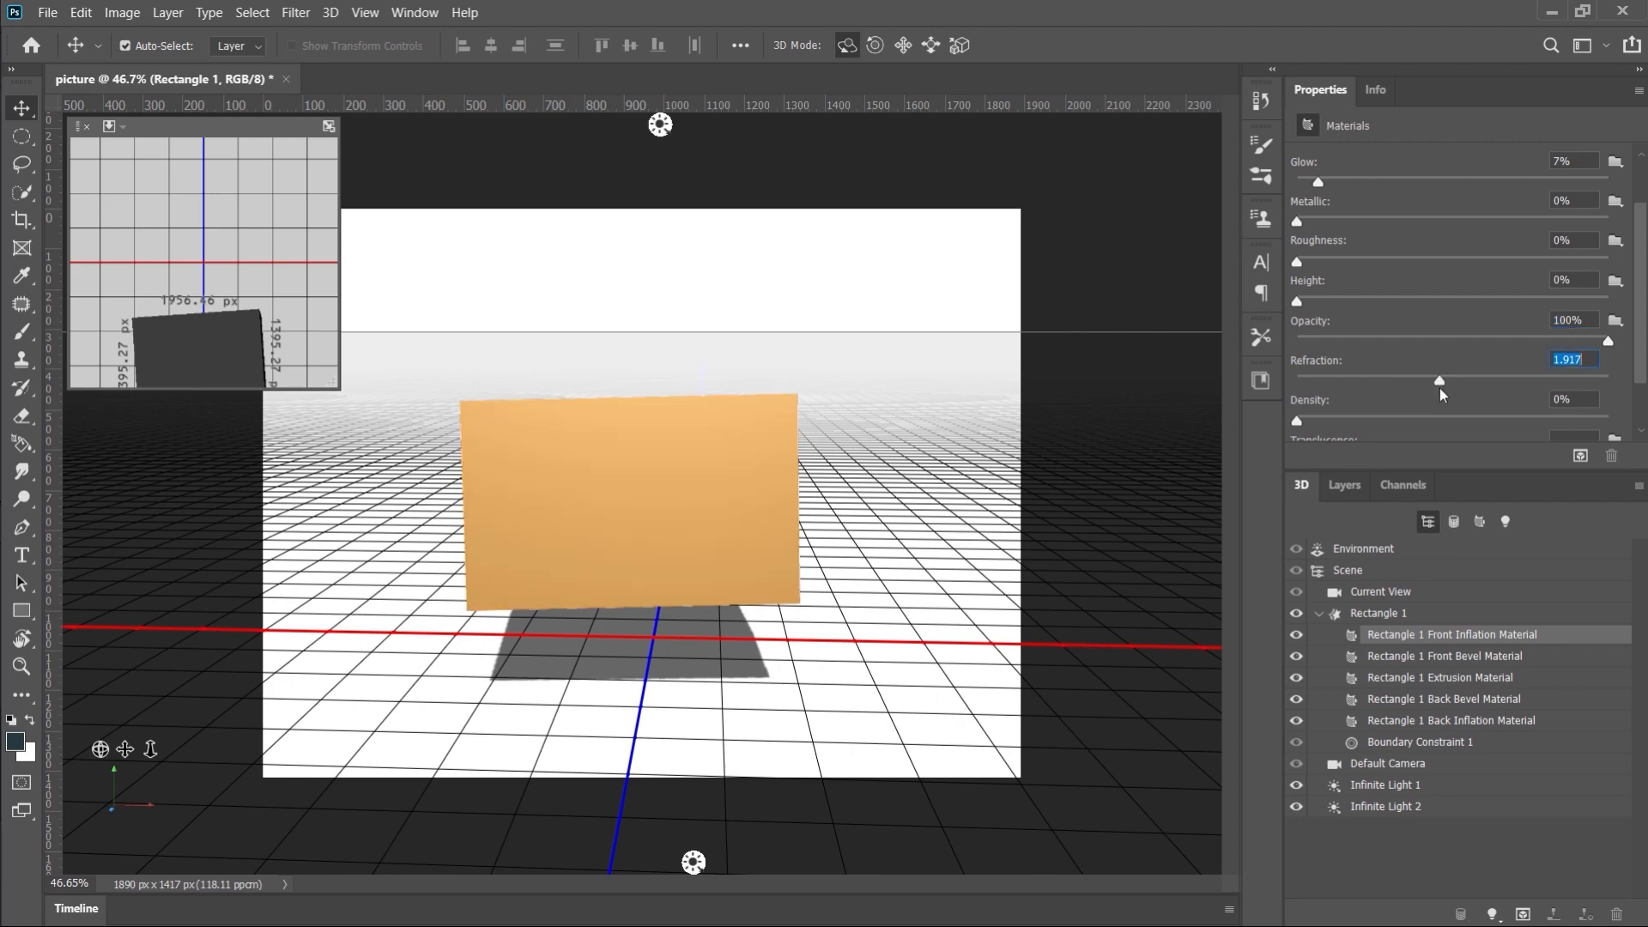
{"action": "left_click_drag", "start_coordinate": [1454, 380], "coordinate": [1514, 381]}
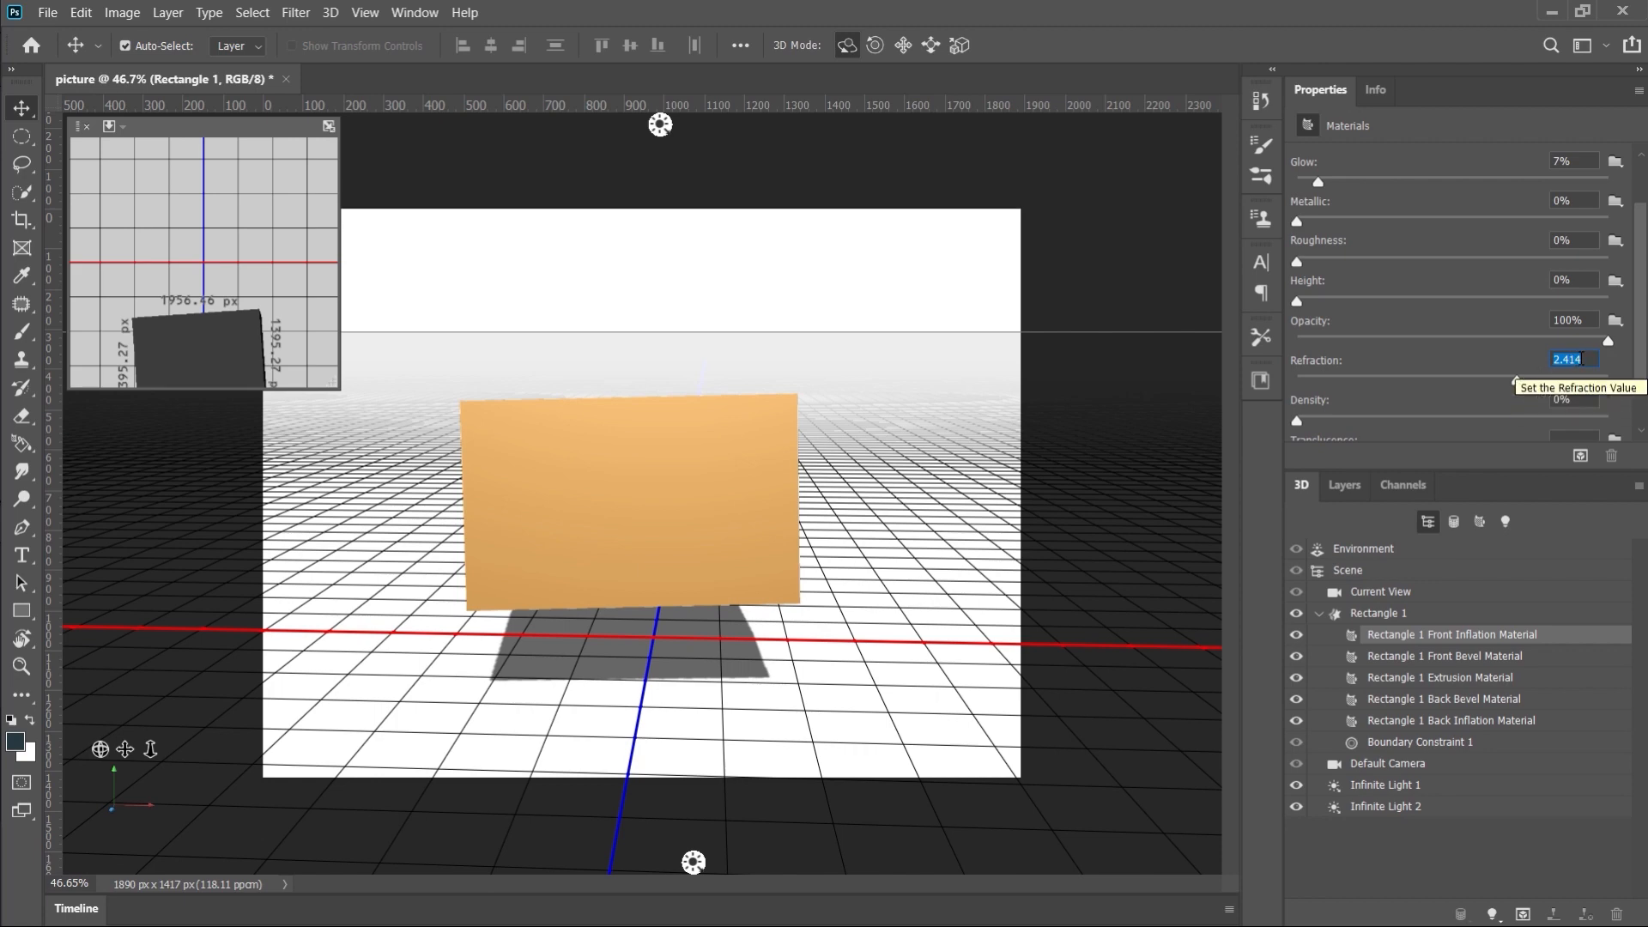
{"action": "type", "text": "1.190"}
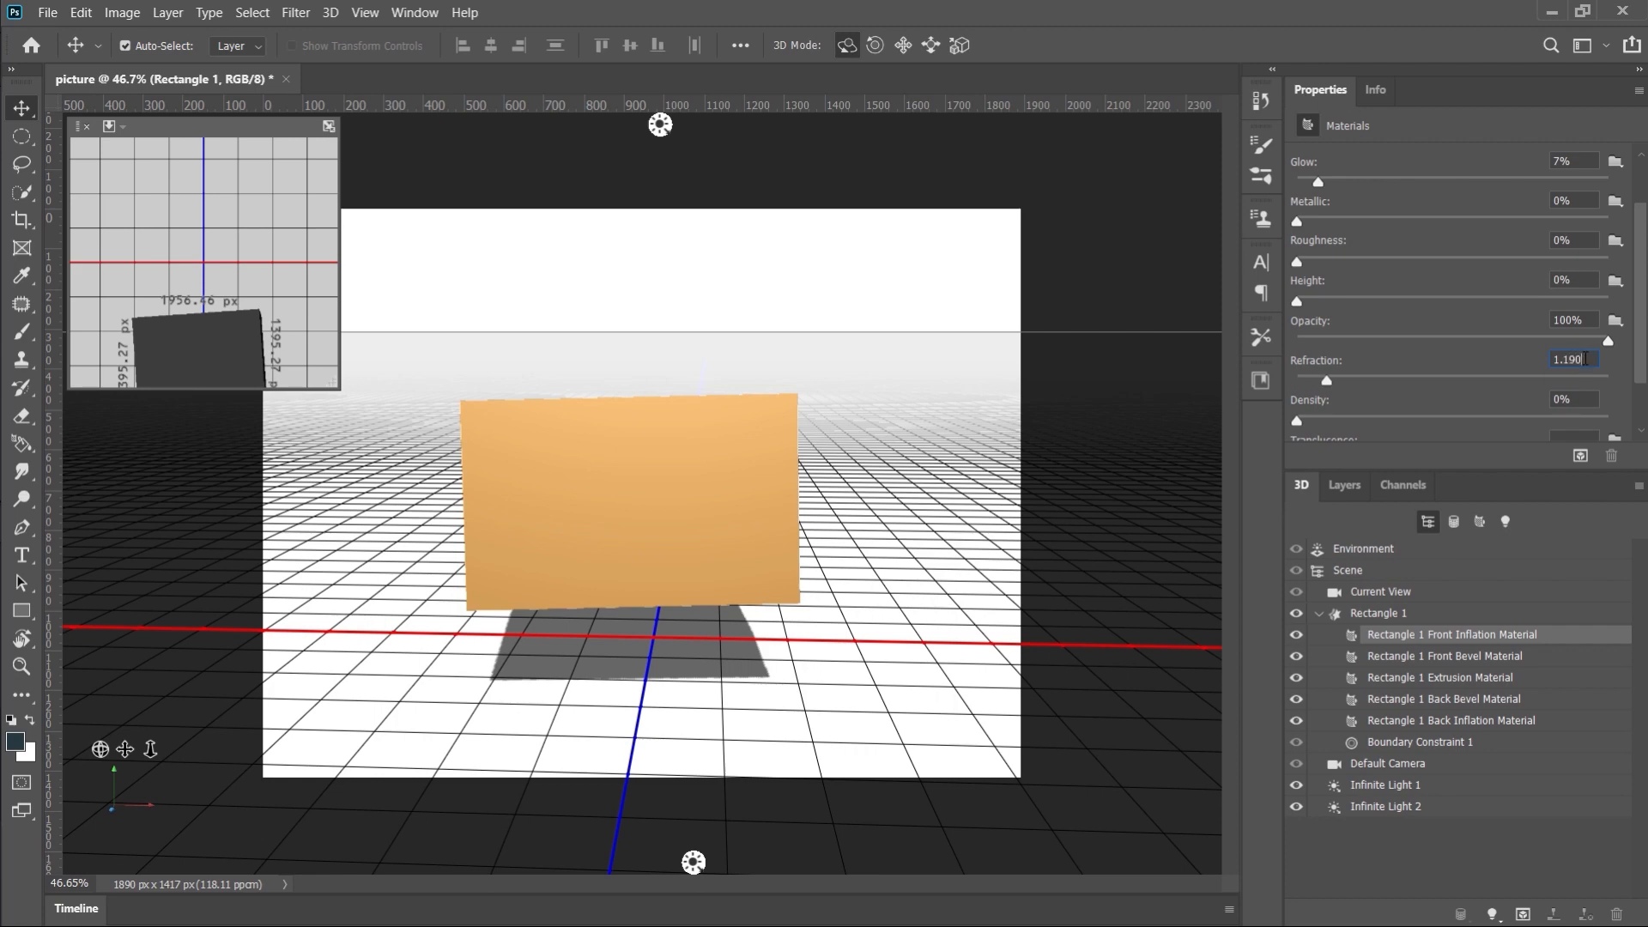
{"action": "key", "text": "Return"}
Step: Look through the properties of Rectangle 1's bevel, extrusion and back inflation materials and its Boundary Constraint 1
{"action": "scroll", "coordinate": [1450, 407], "scroll_direction": "down", "scroll_amount": 3}
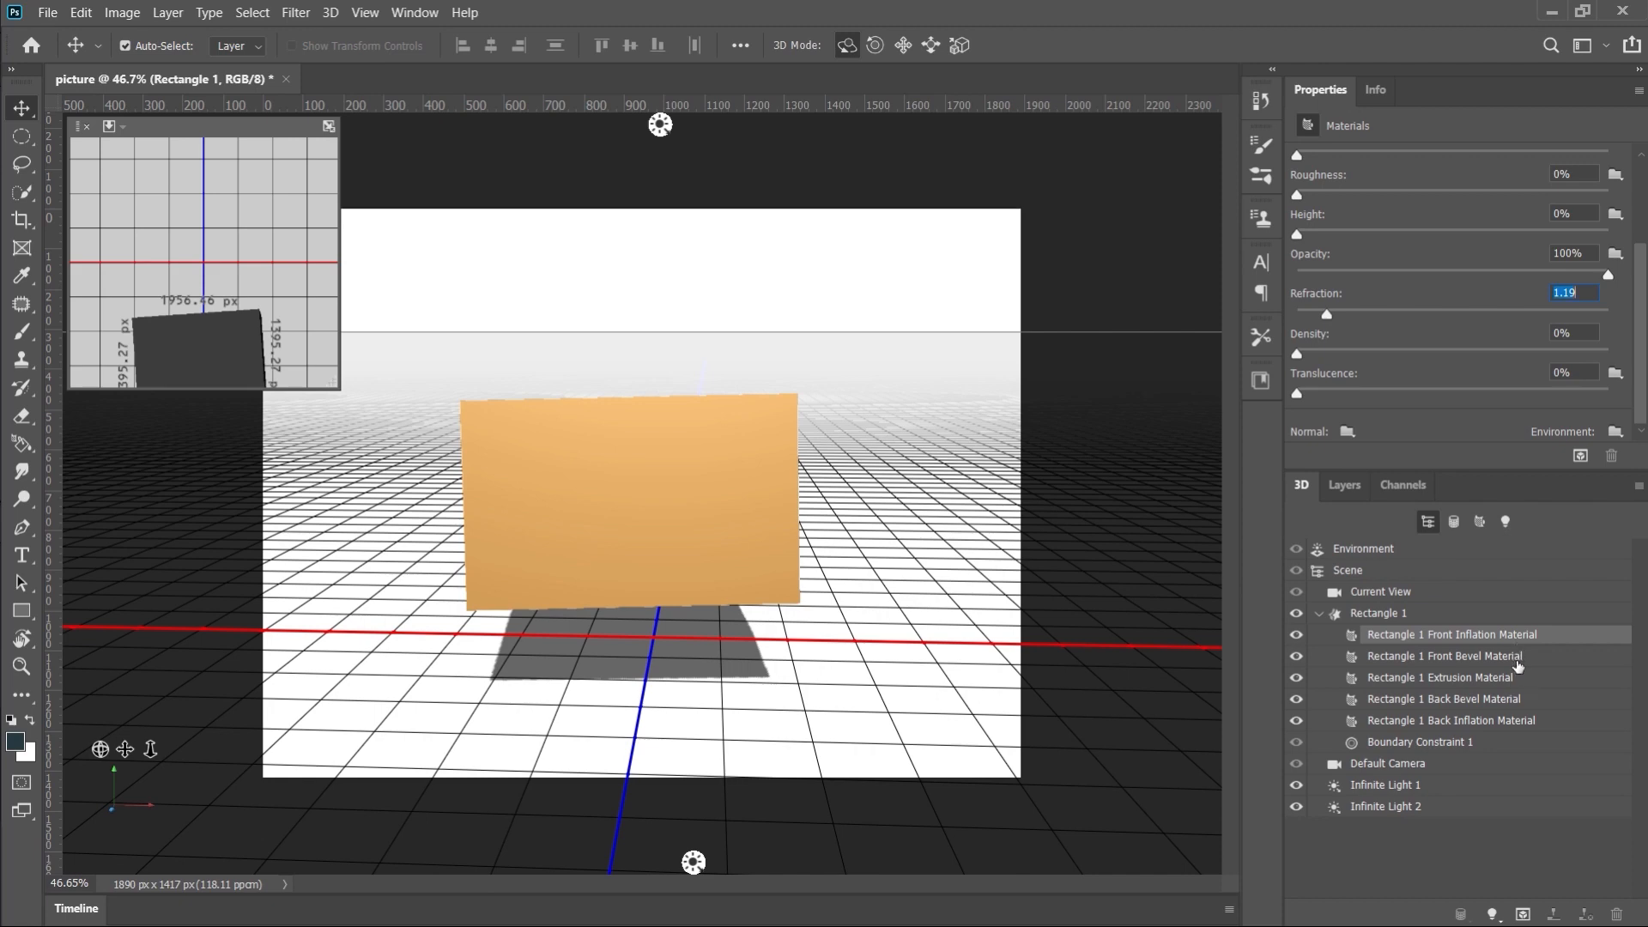
{"action": "left_click", "coordinate": [1517, 662]}
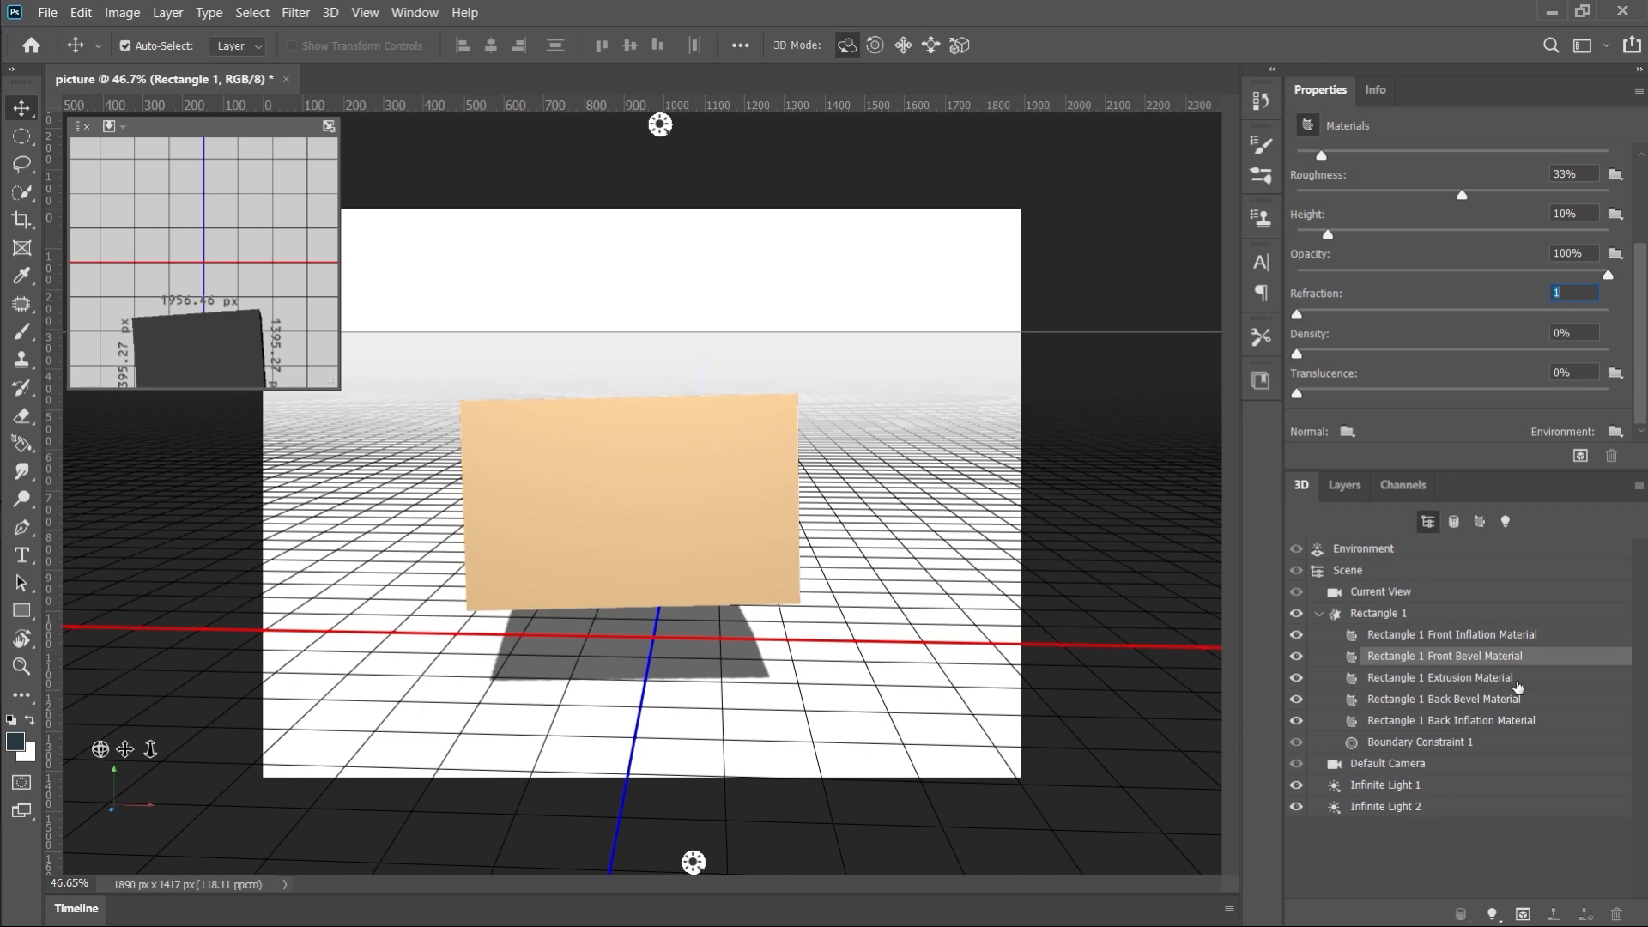
{"action": "left_click", "coordinate": [1517, 685]}
{"action": "left_click", "coordinate": [1517, 706]}
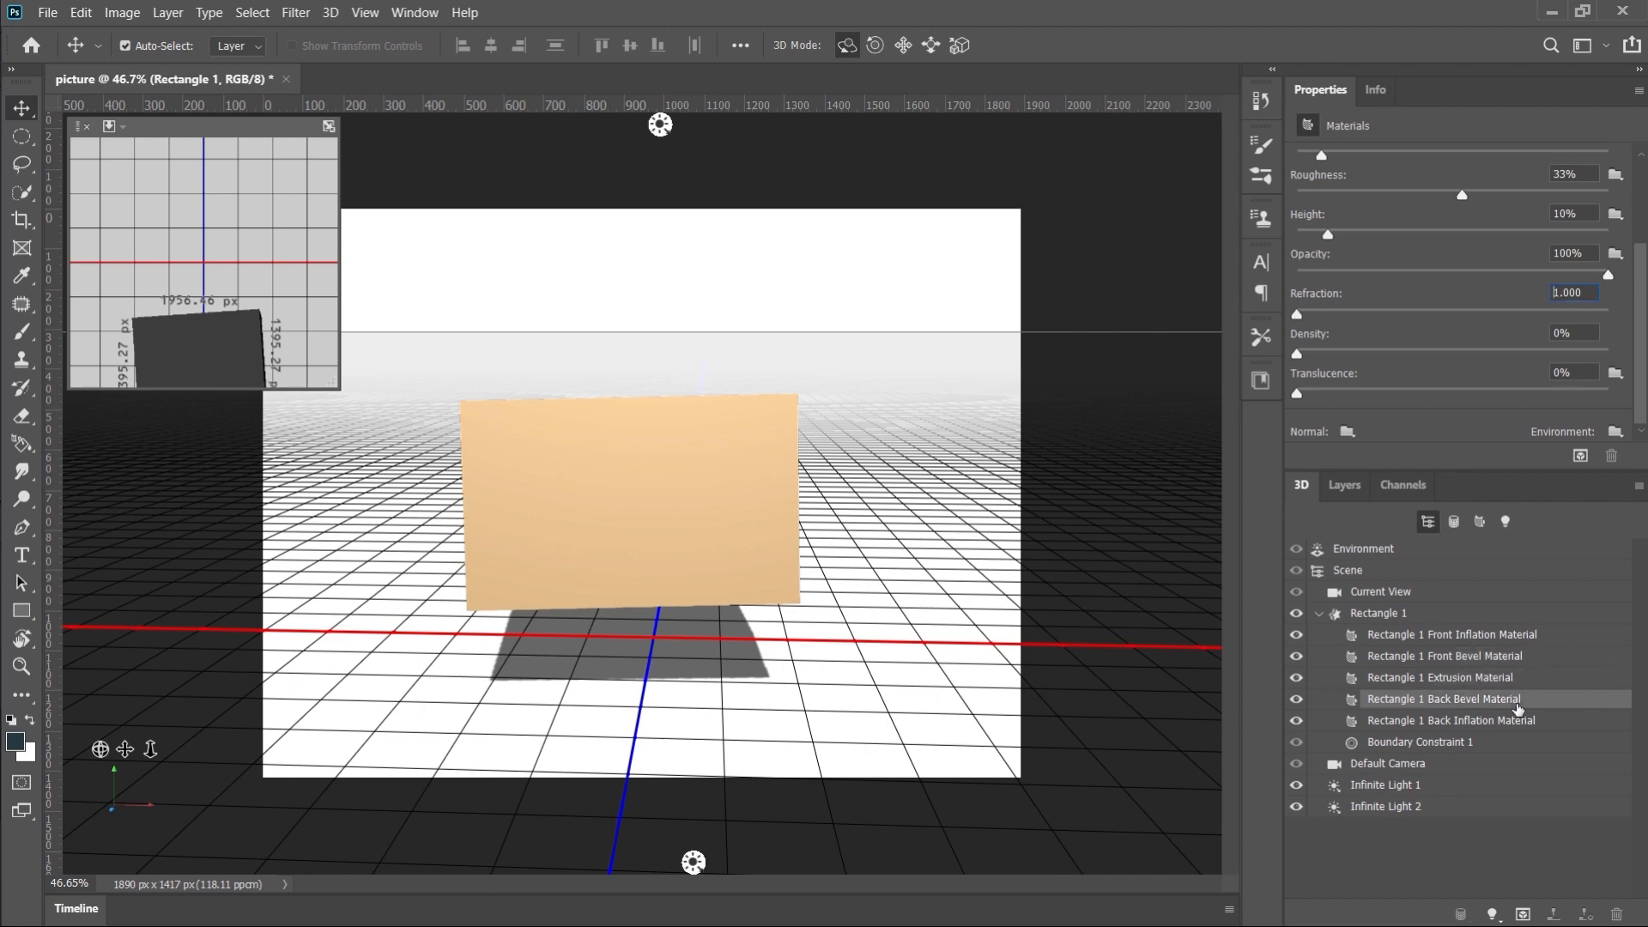
{"action": "left_click", "coordinate": [1517, 729]}
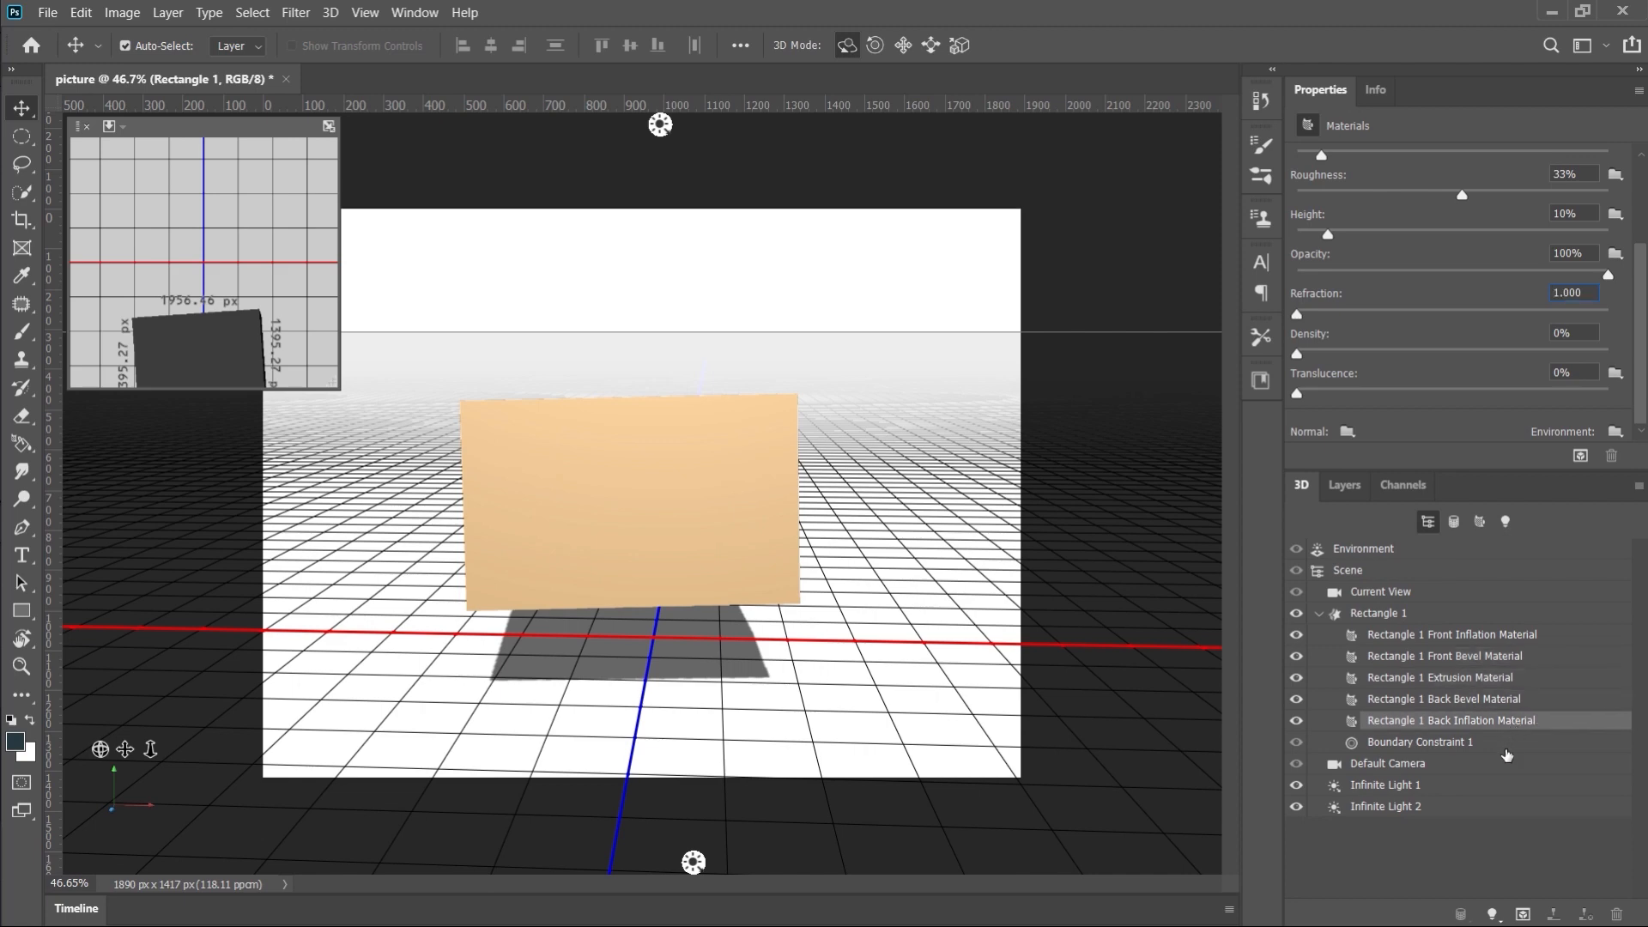
{"action": "left_click", "coordinate": [1507, 743]}
{"action": "left_click", "coordinate": [1507, 679]}
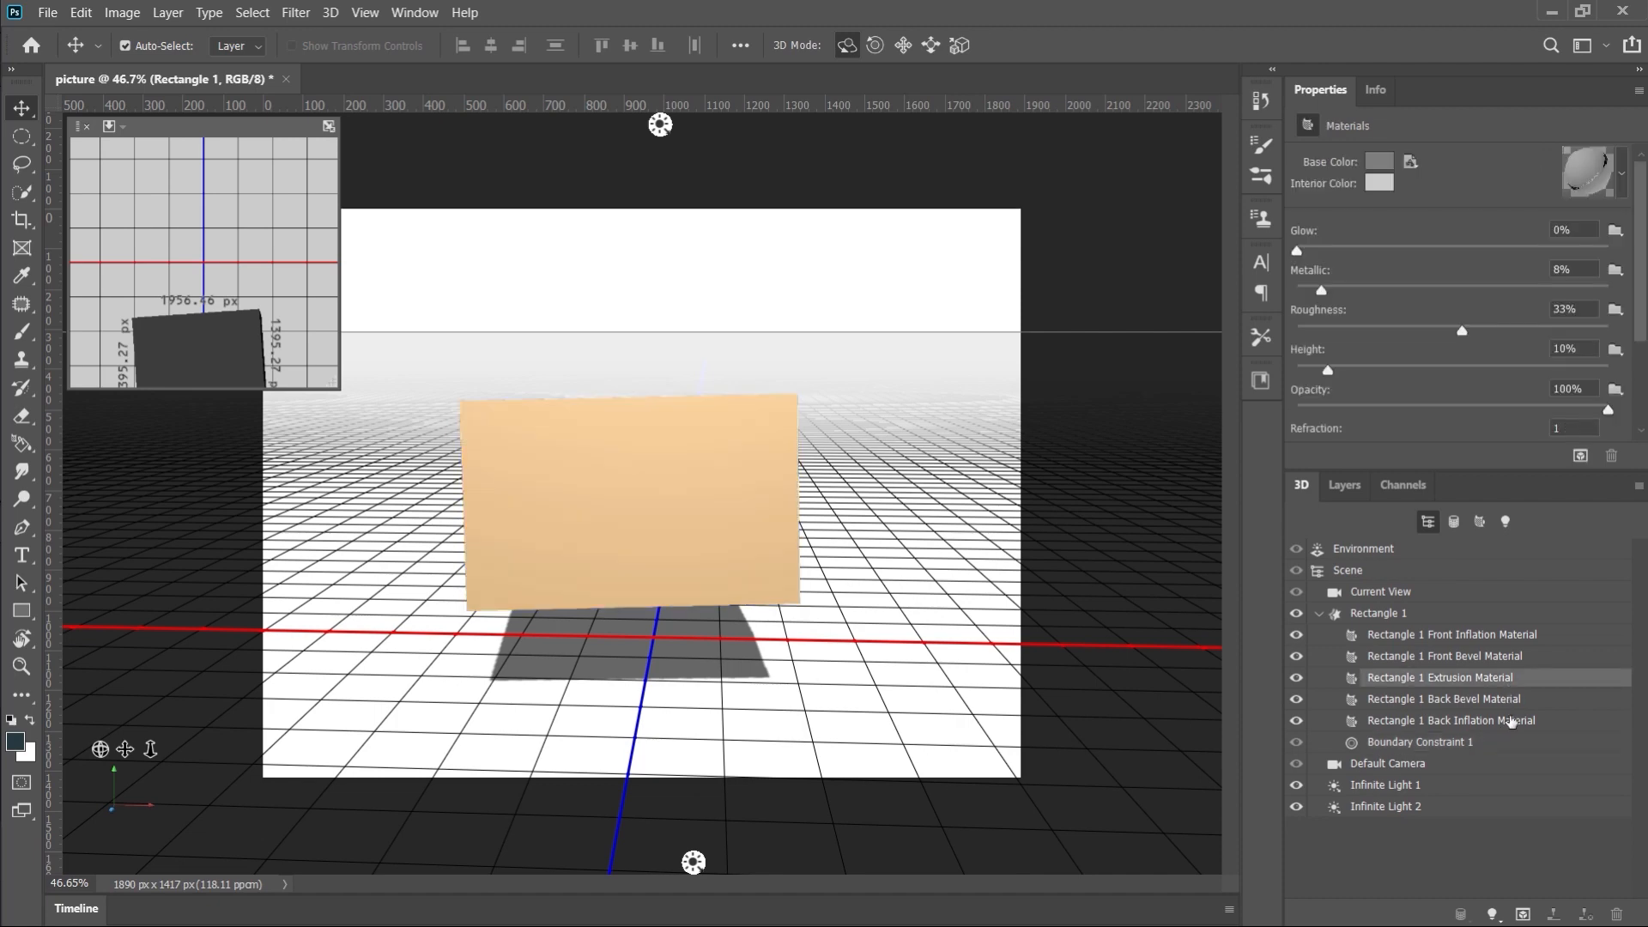
{"action": "left_click", "coordinate": [1510, 722]}
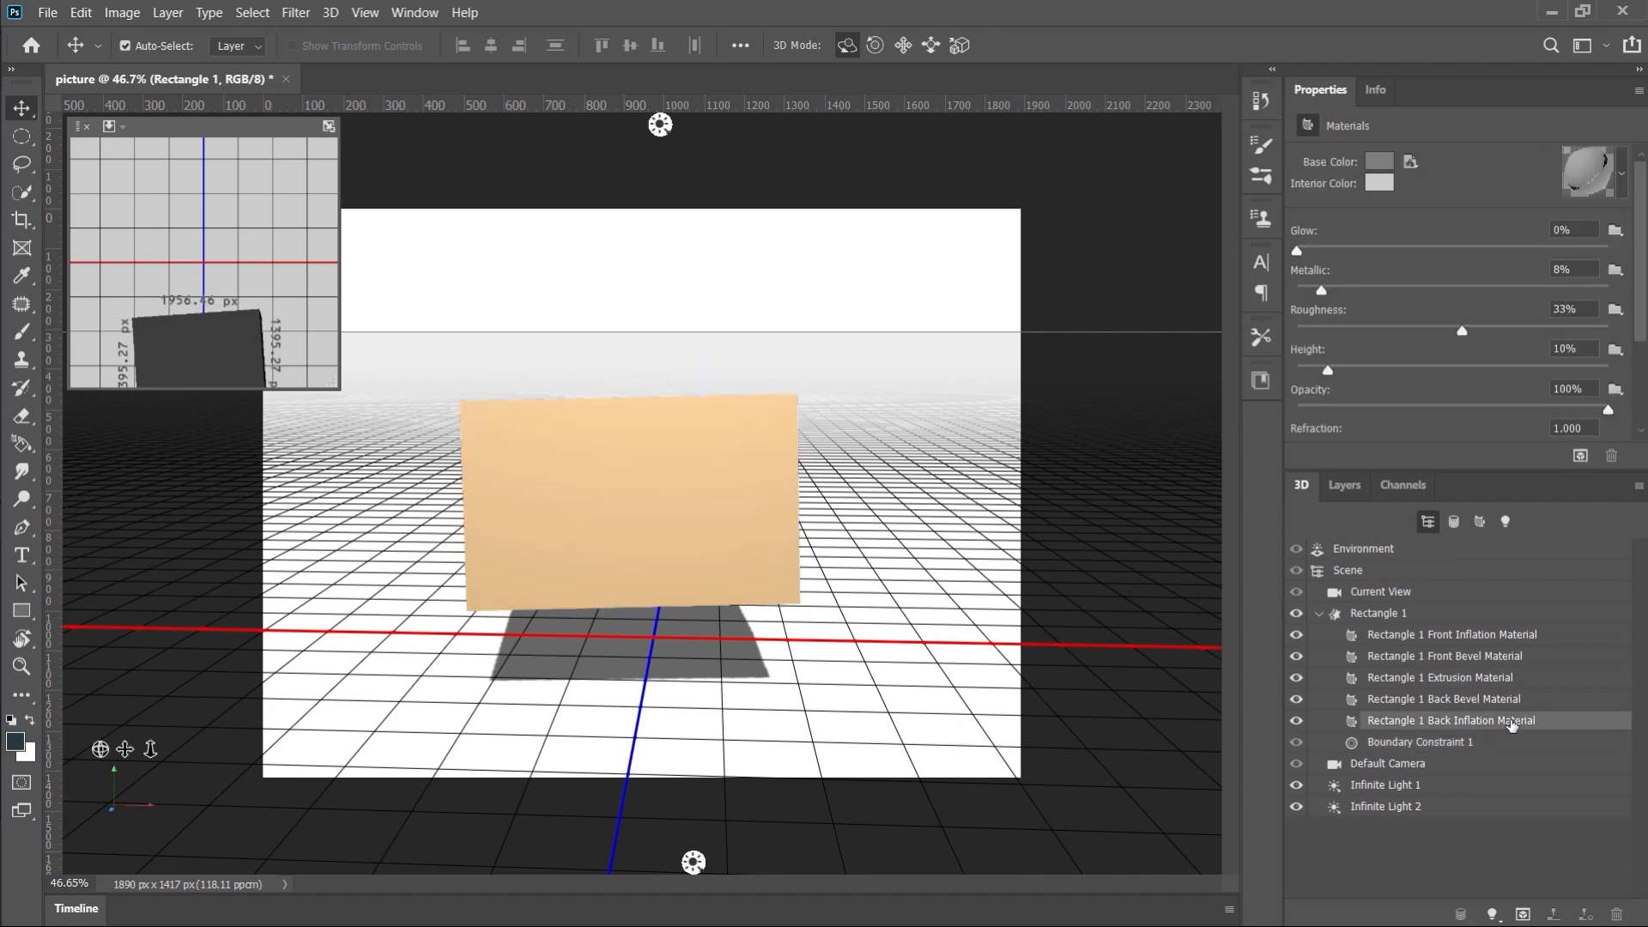
Step: Compare the Front Inflation Material's settings with those of the Front Bevel, Extrusion, Back Bevel and Back Inflation materials
{"action": "left_click", "coordinate": [1506, 657]}
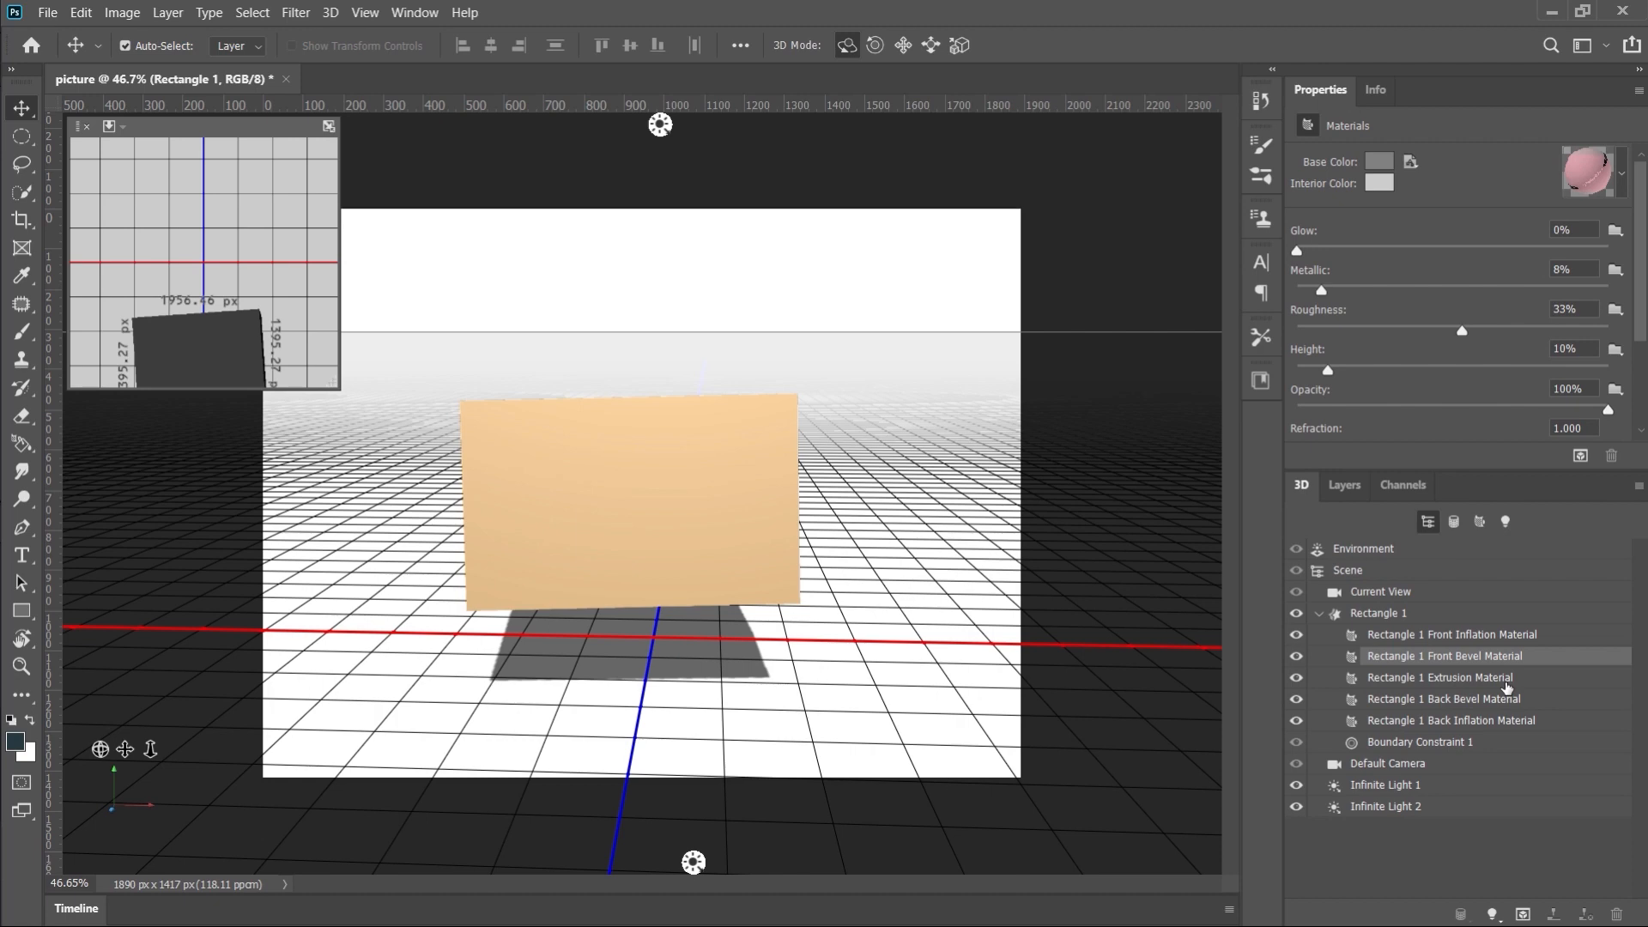
{"action": "scroll", "coordinate": [1511, 189], "scroll_direction": "down", "scroll_amount": 2}
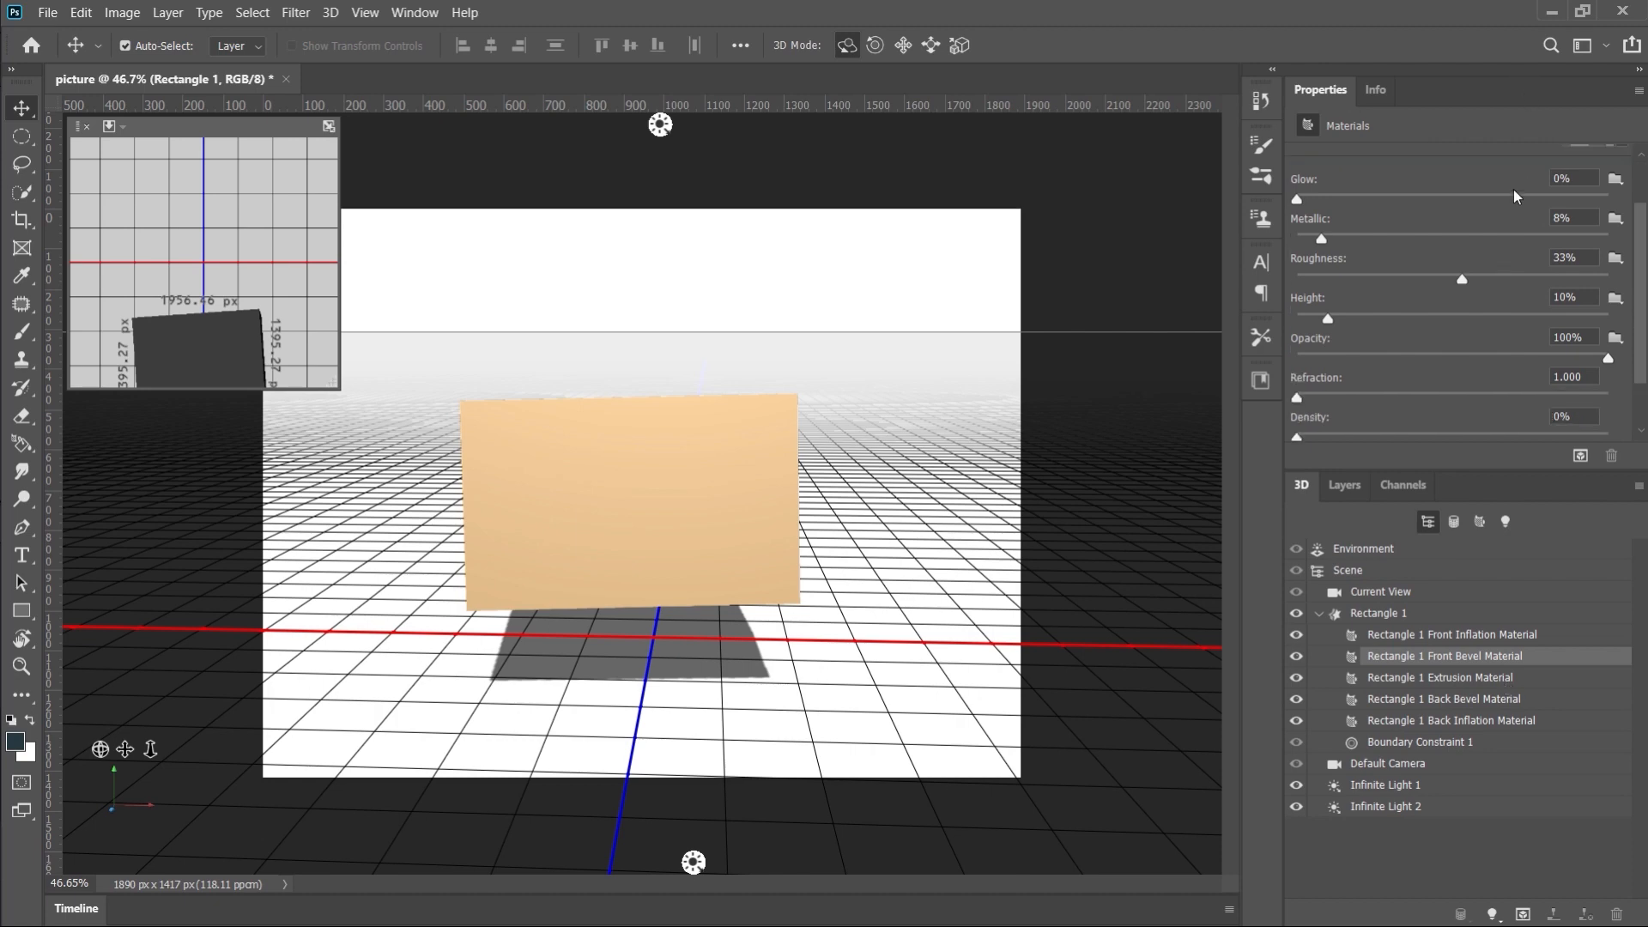
{"action": "scroll", "coordinate": [1497, 259], "scroll_direction": "up", "scroll_amount": 1}
{"action": "left_click", "coordinate": [1500, 637]}
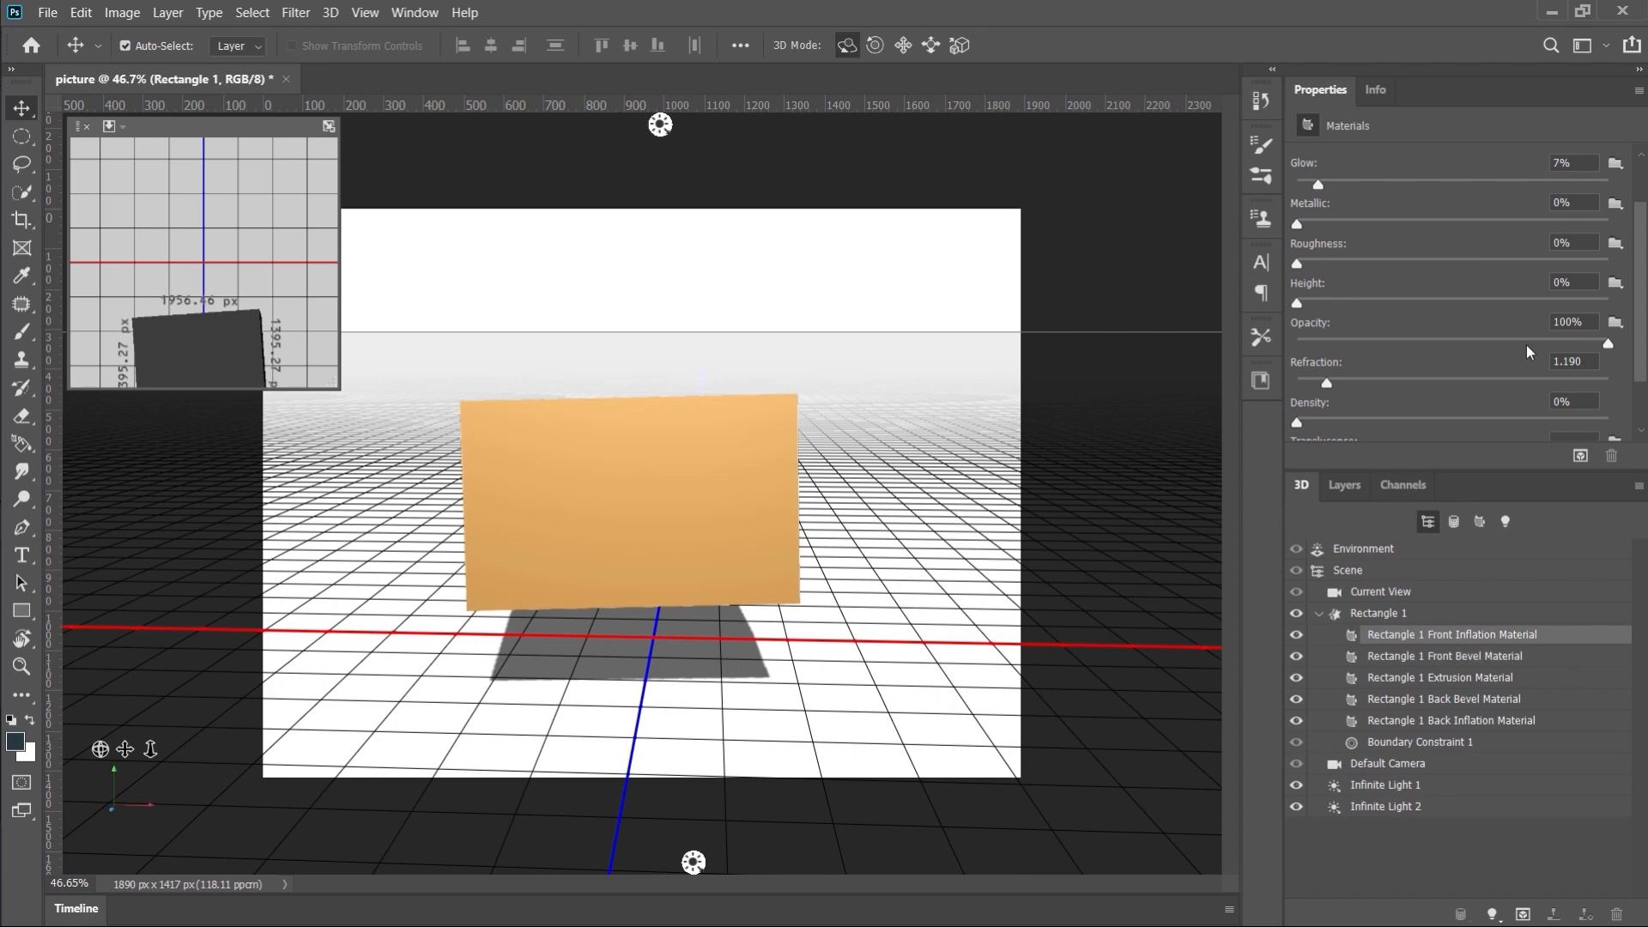
{"action": "scroll", "coordinate": [1524, 270], "scroll_direction": "down", "scroll_amount": 1}
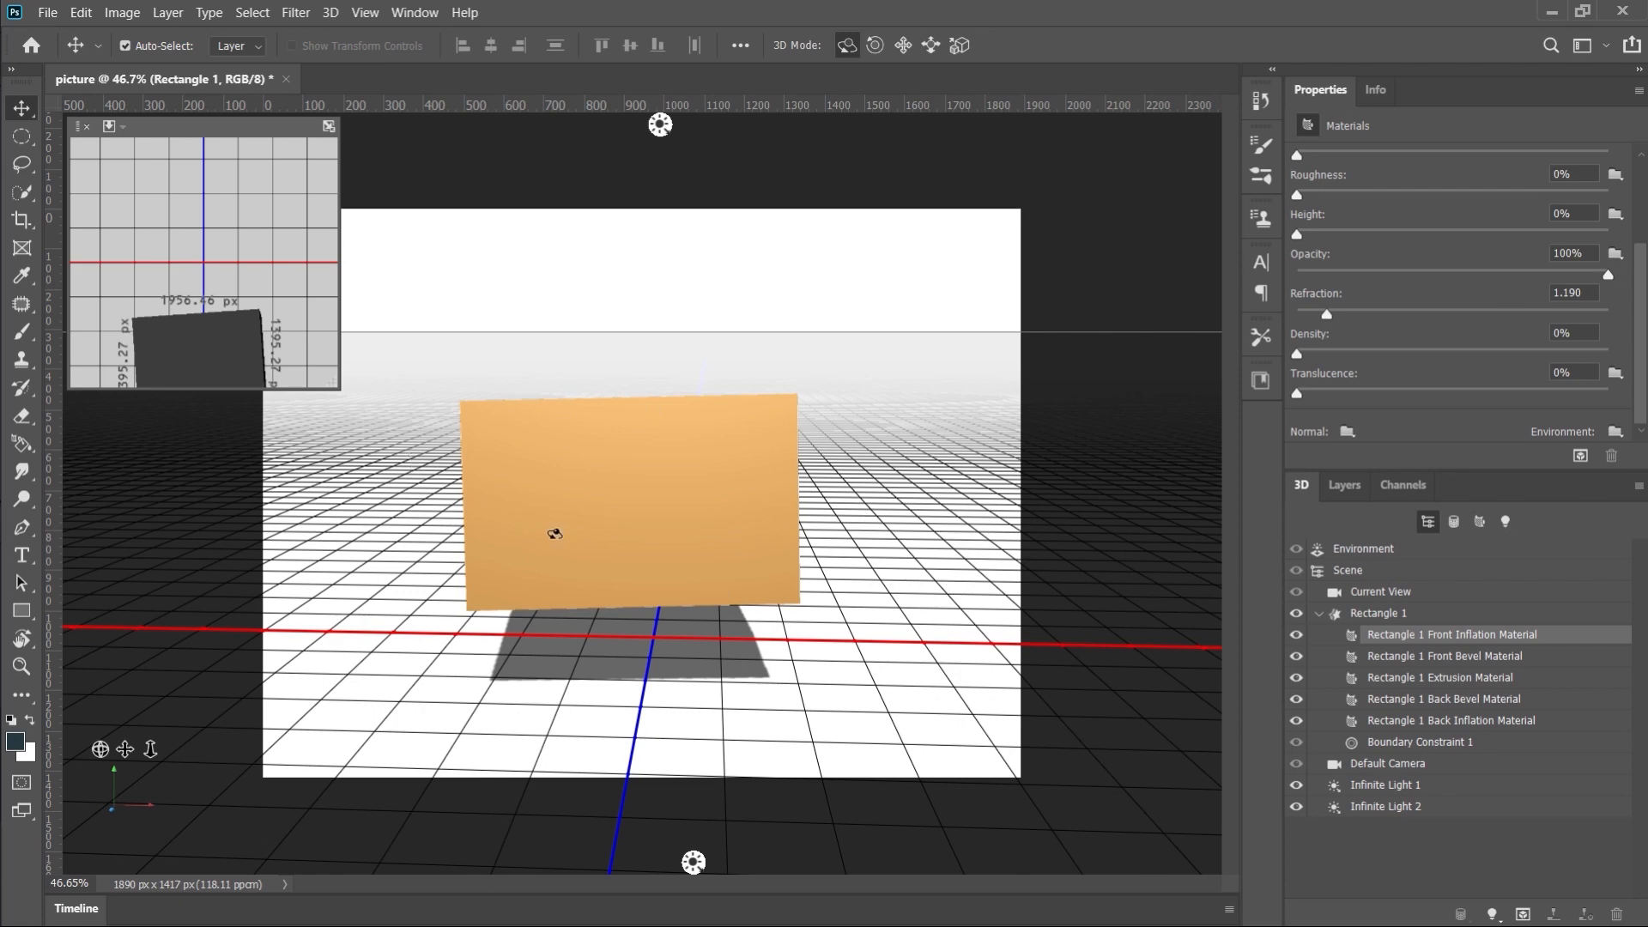
{"action": "left_click", "coordinate": [1484, 656]}
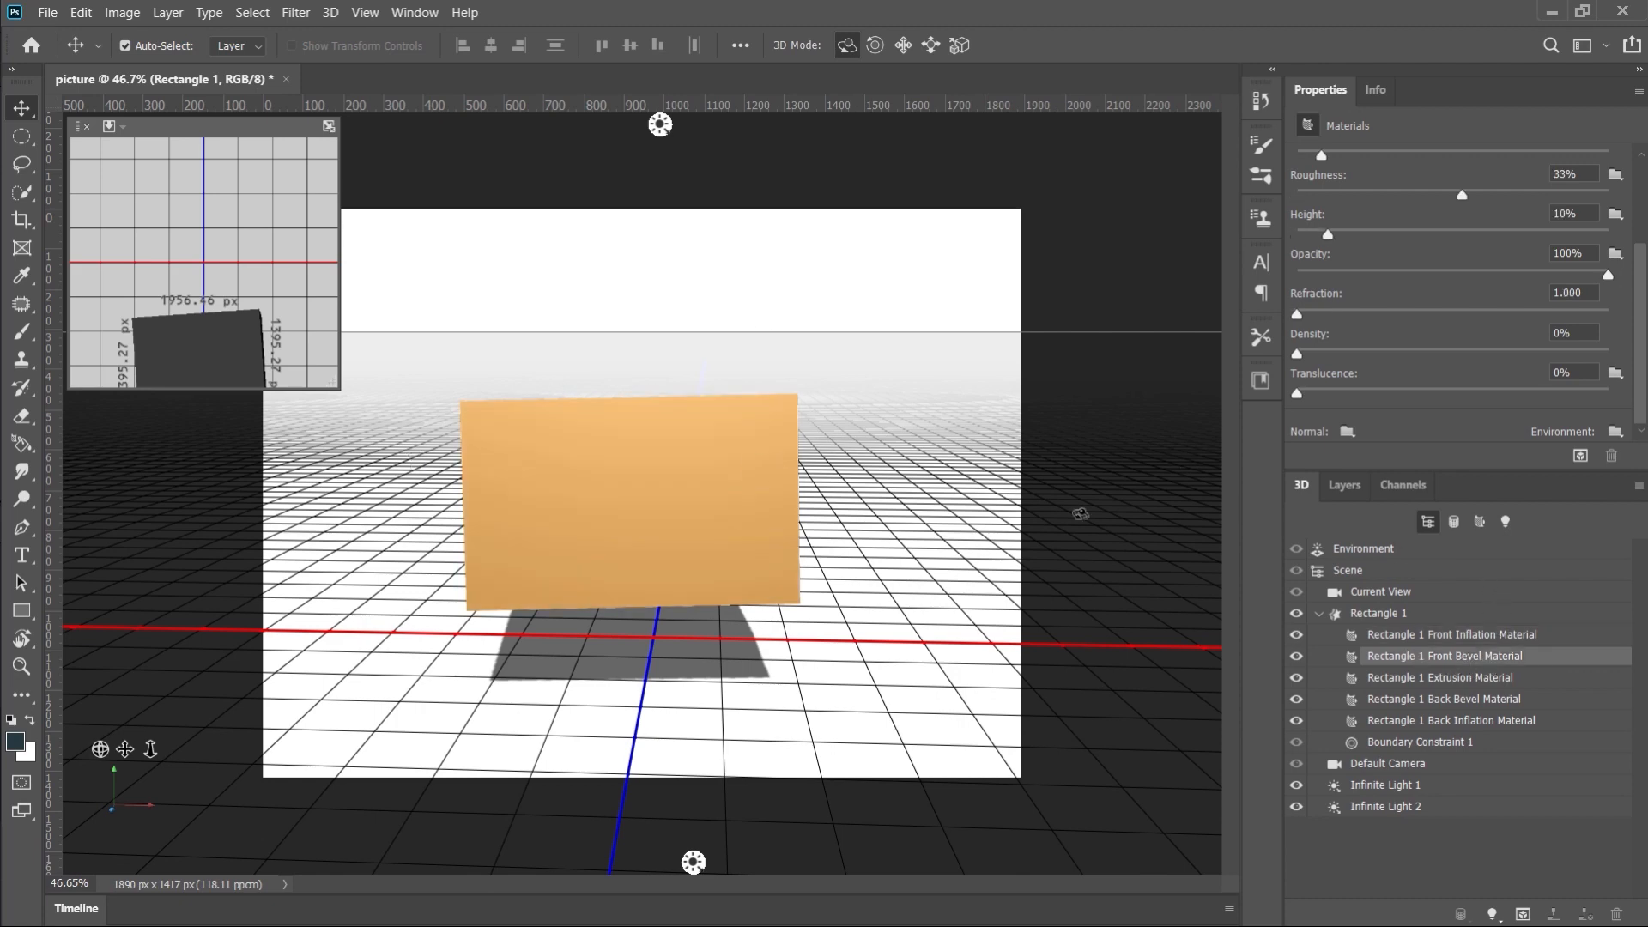
{"action": "left_click", "coordinate": [1518, 680]}
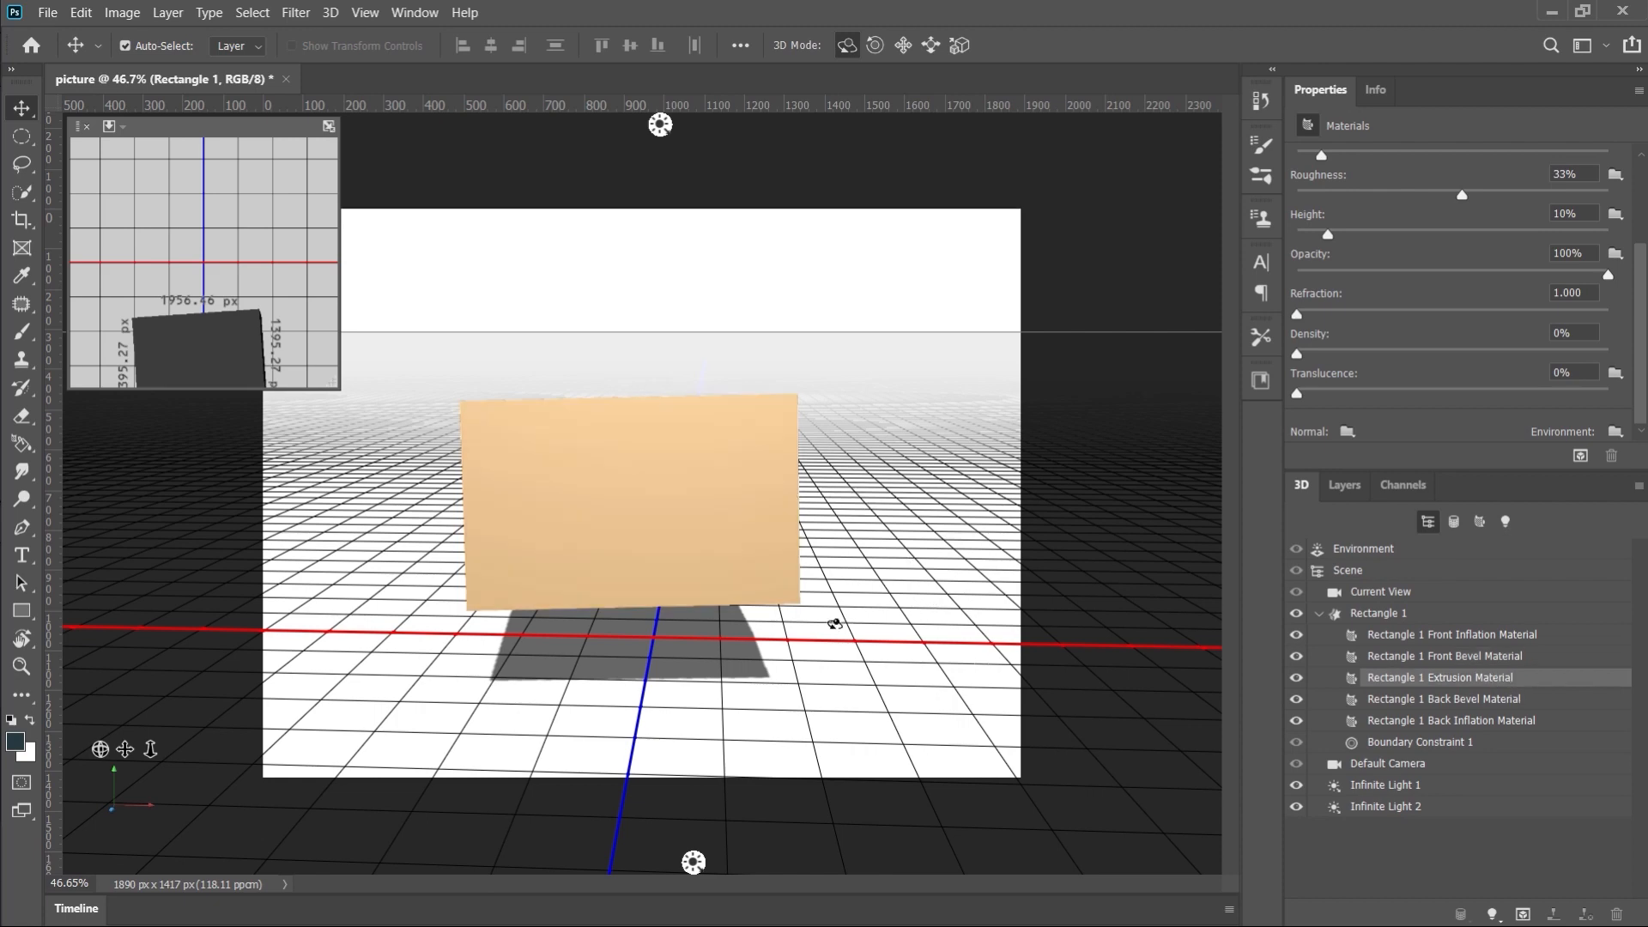
{"action": "left_click", "coordinate": [1421, 699]}
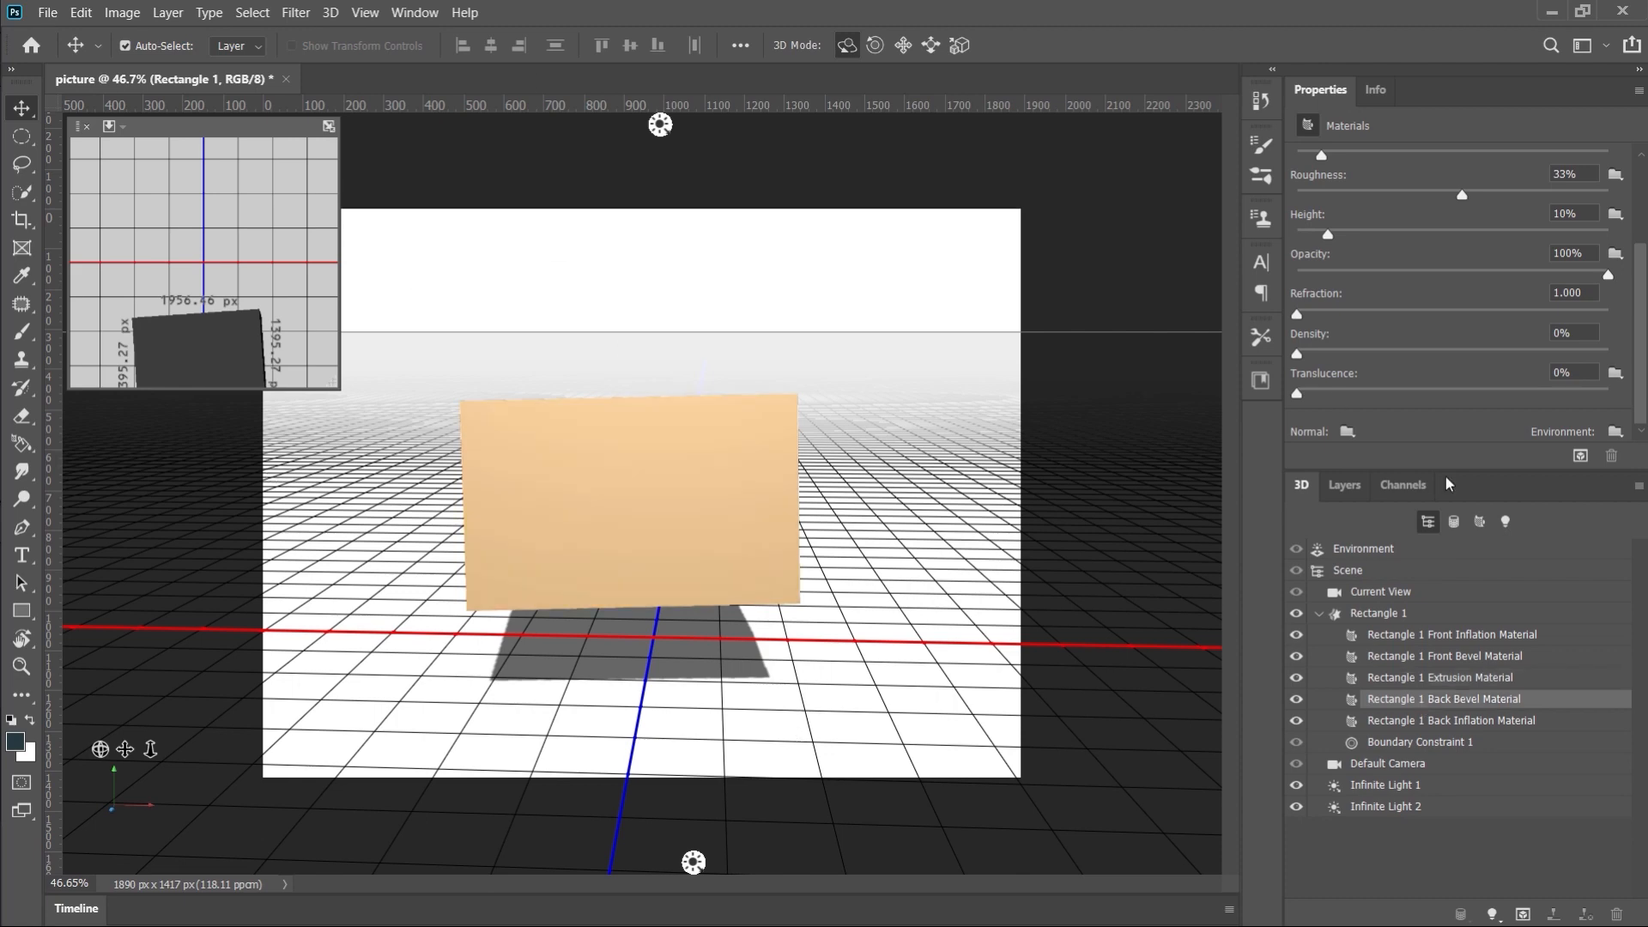
{"action": "left_click", "coordinate": [1448, 724]}
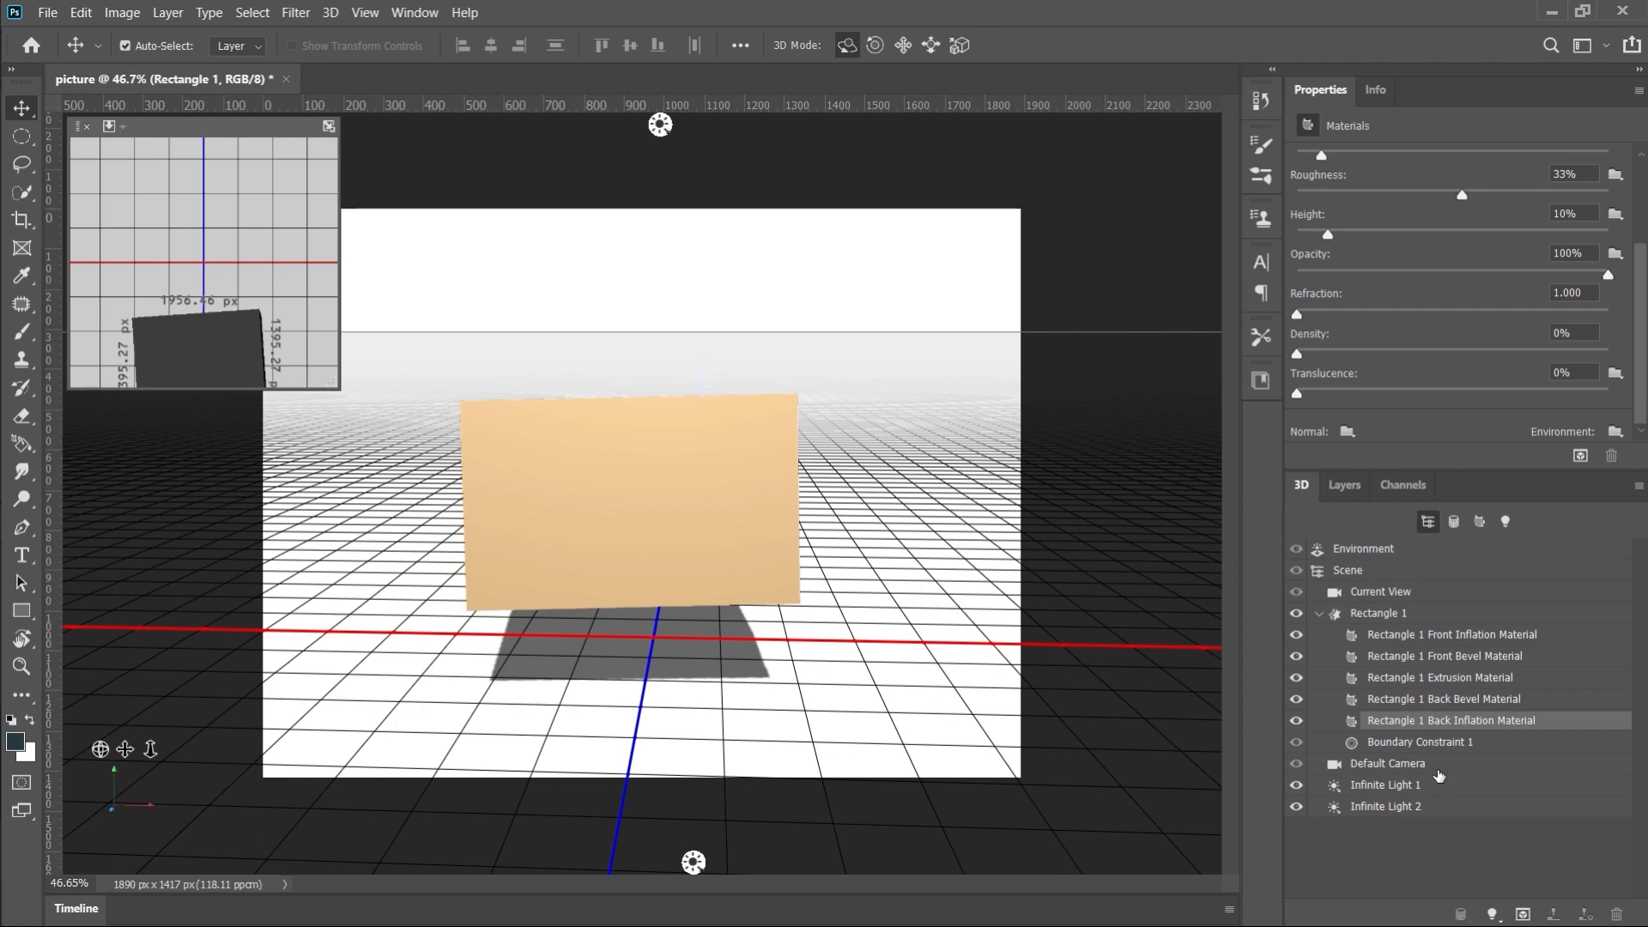
Step: Orbit the current view to inspect the extruded box's sides, and return to the Default Camera view
{"action": "left_click", "coordinate": [905, 399]}
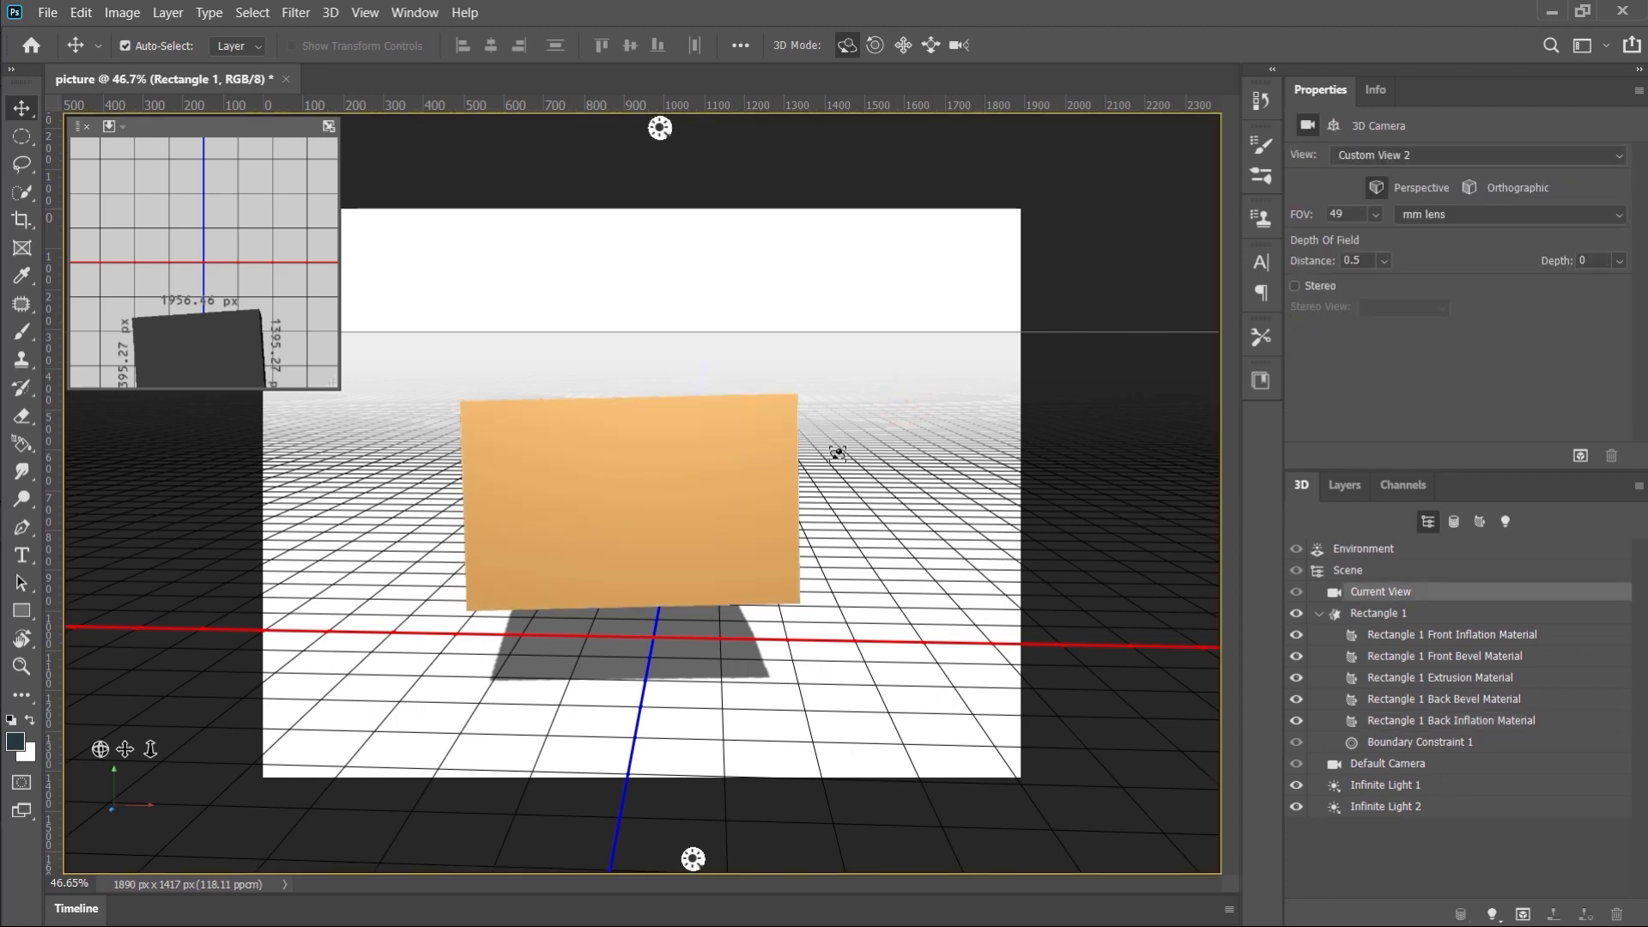
{"action": "left_click_drag", "start_coordinate": [945, 447], "coordinate": [759, 485]}
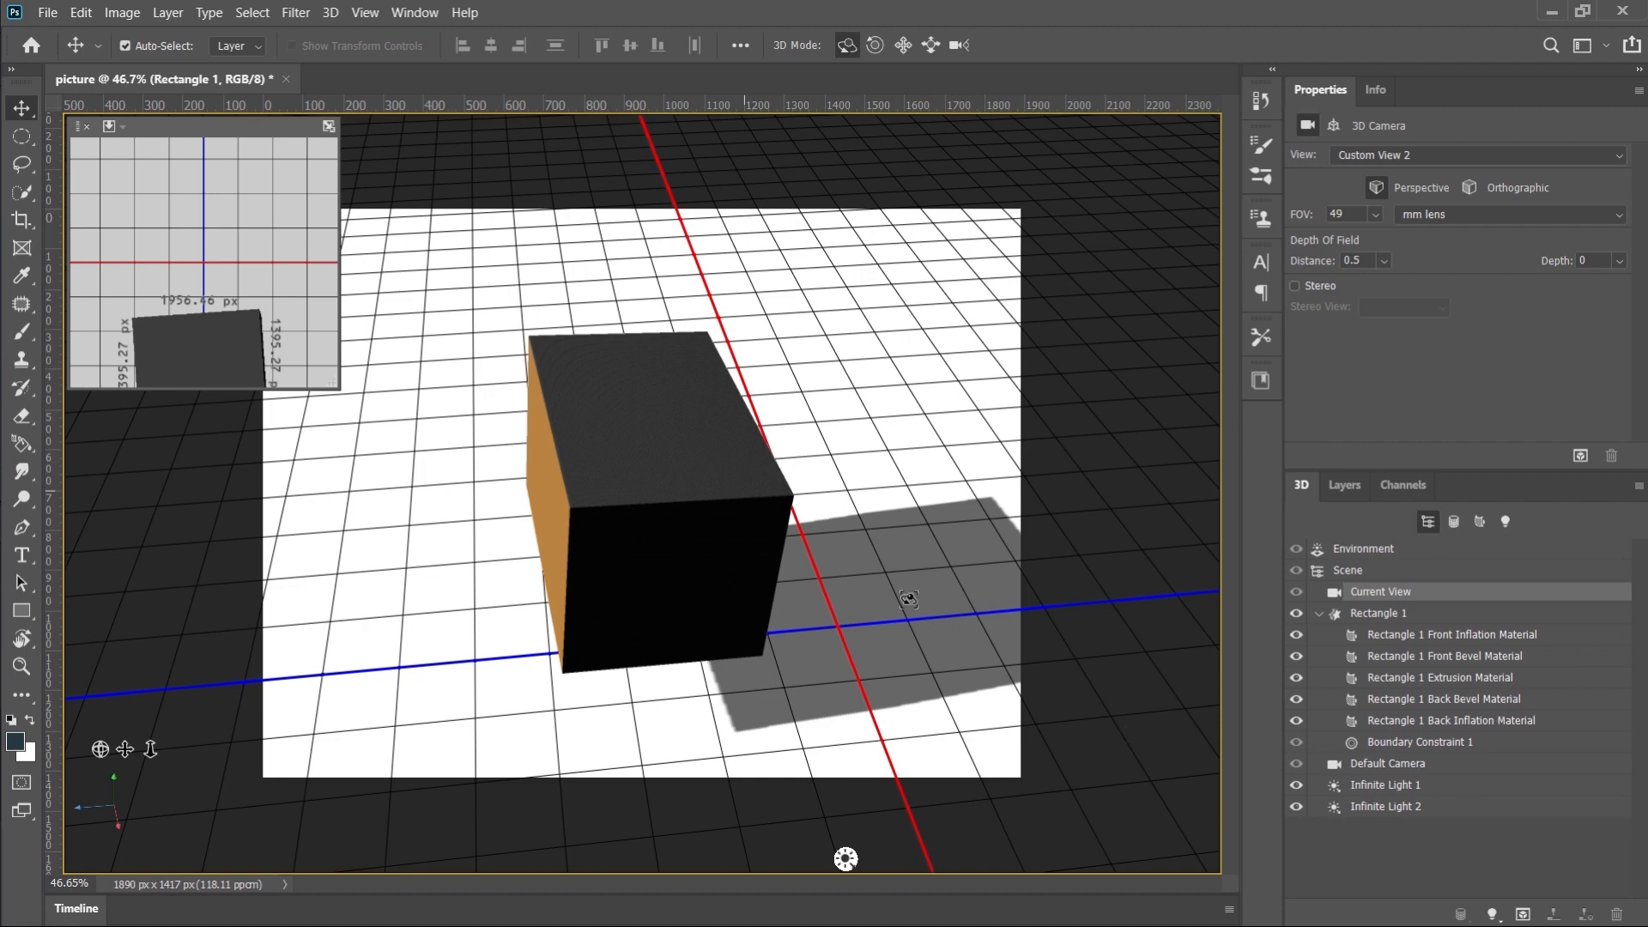
{"action": "left_click_drag", "start_coordinate": [908, 599], "coordinate": [1364, 871]}
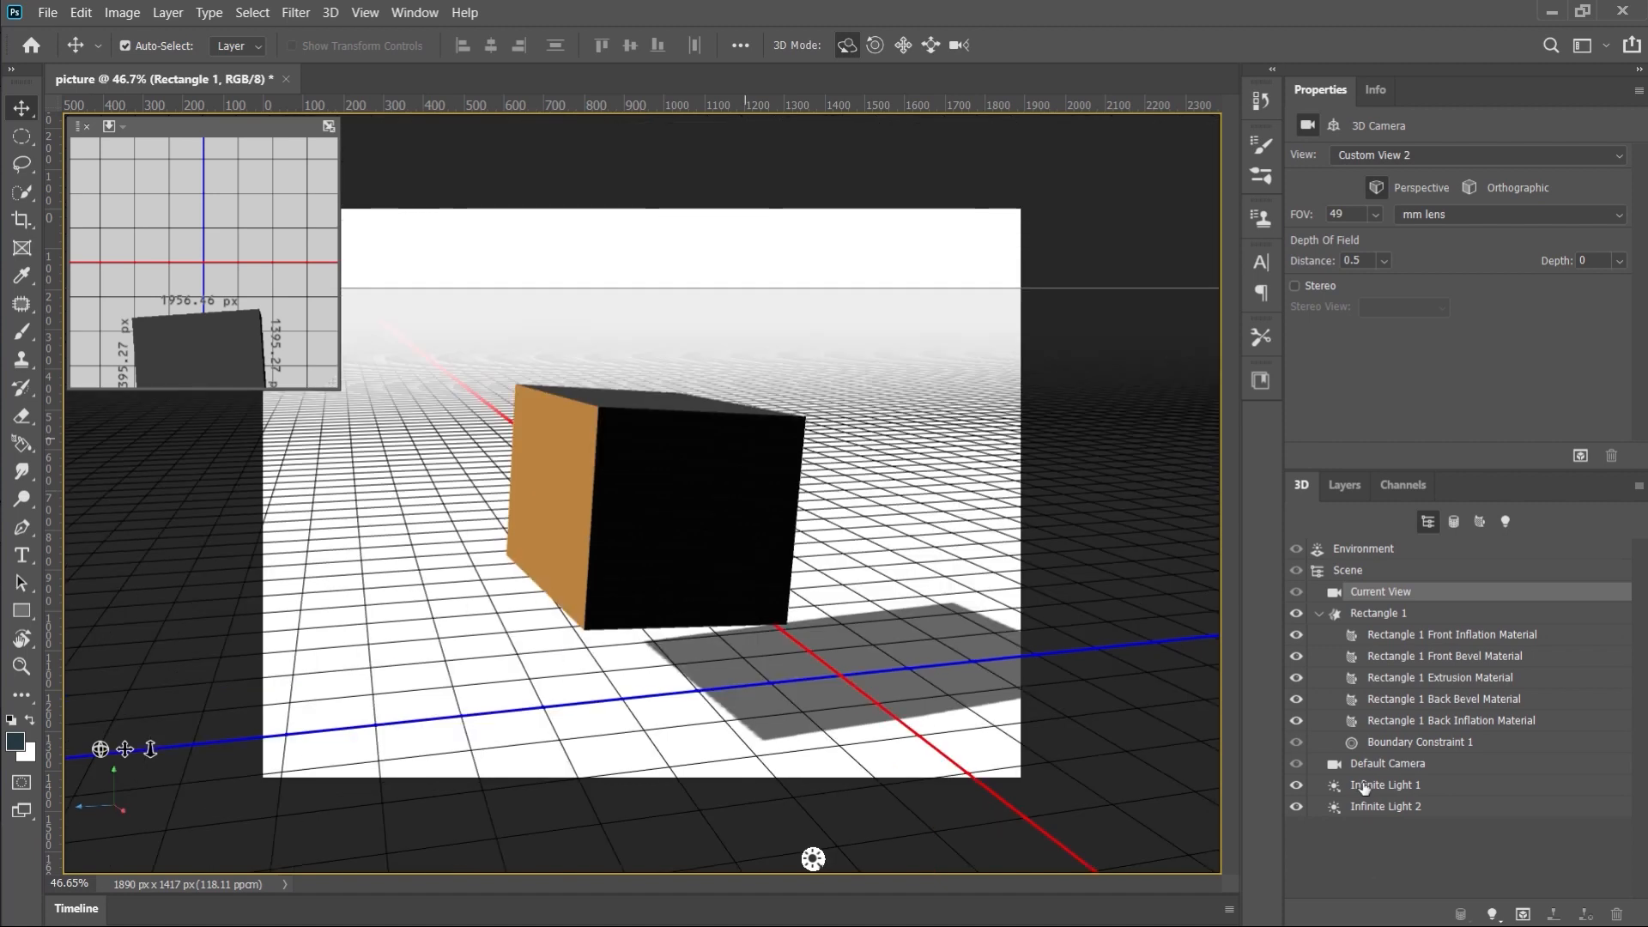
{"action": "left_click", "coordinate": [1450, 765]}
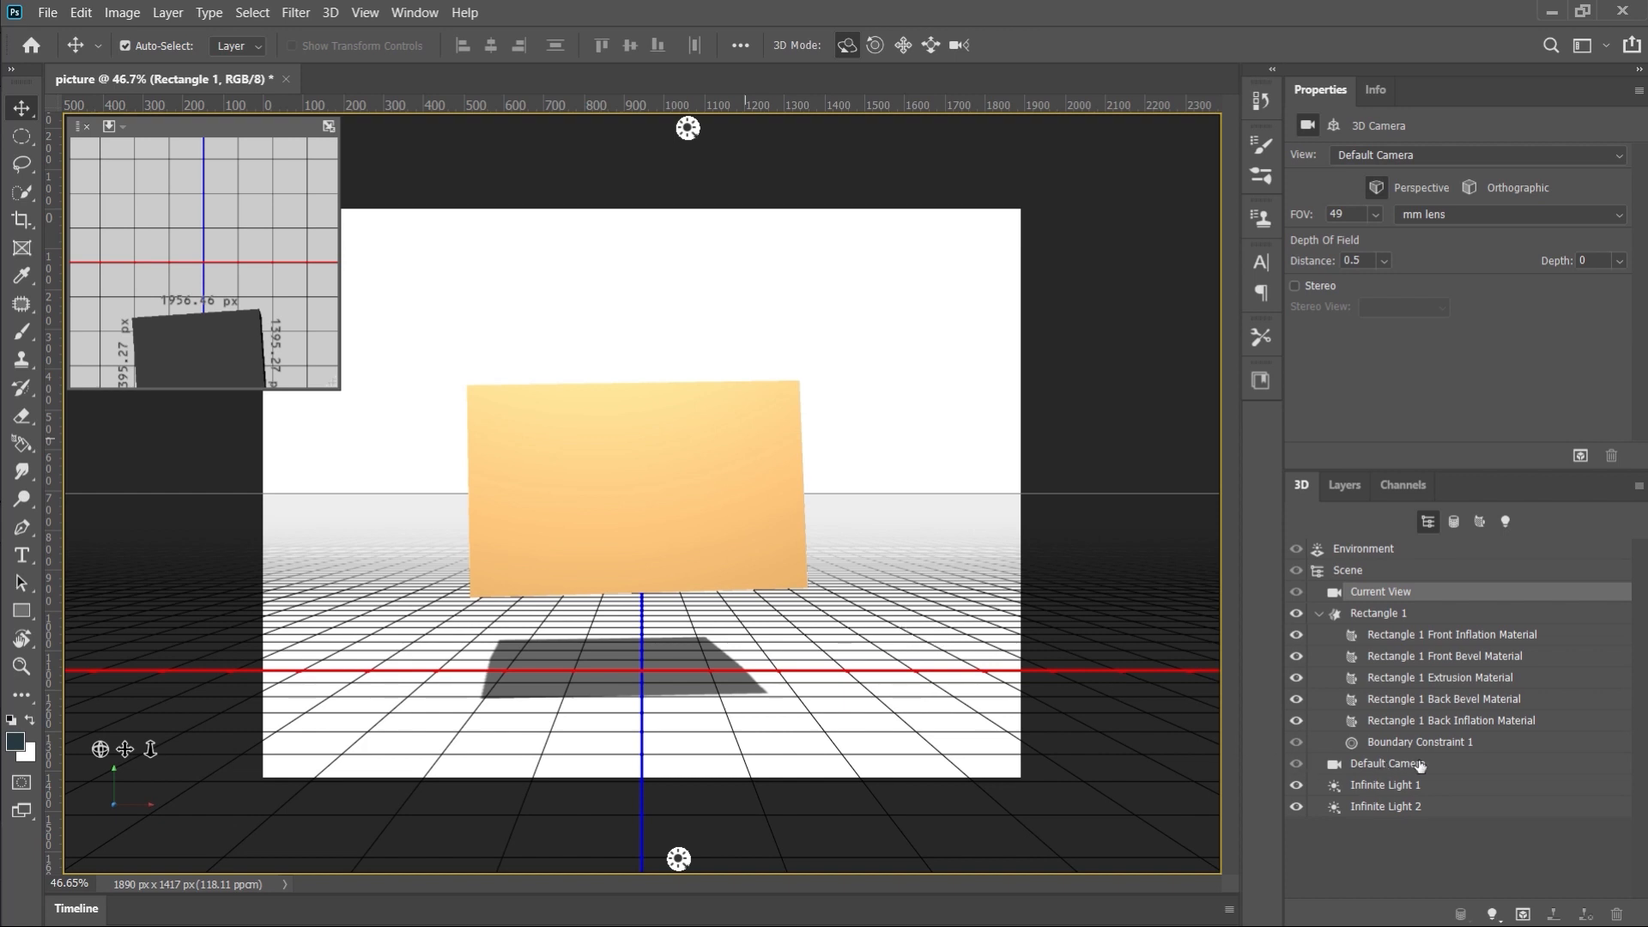
Step: Compare the properties and light direction of Infinite Light 1 and Infinite Light 2
{"action": "left_click", "coordinate": [1455, 784]}
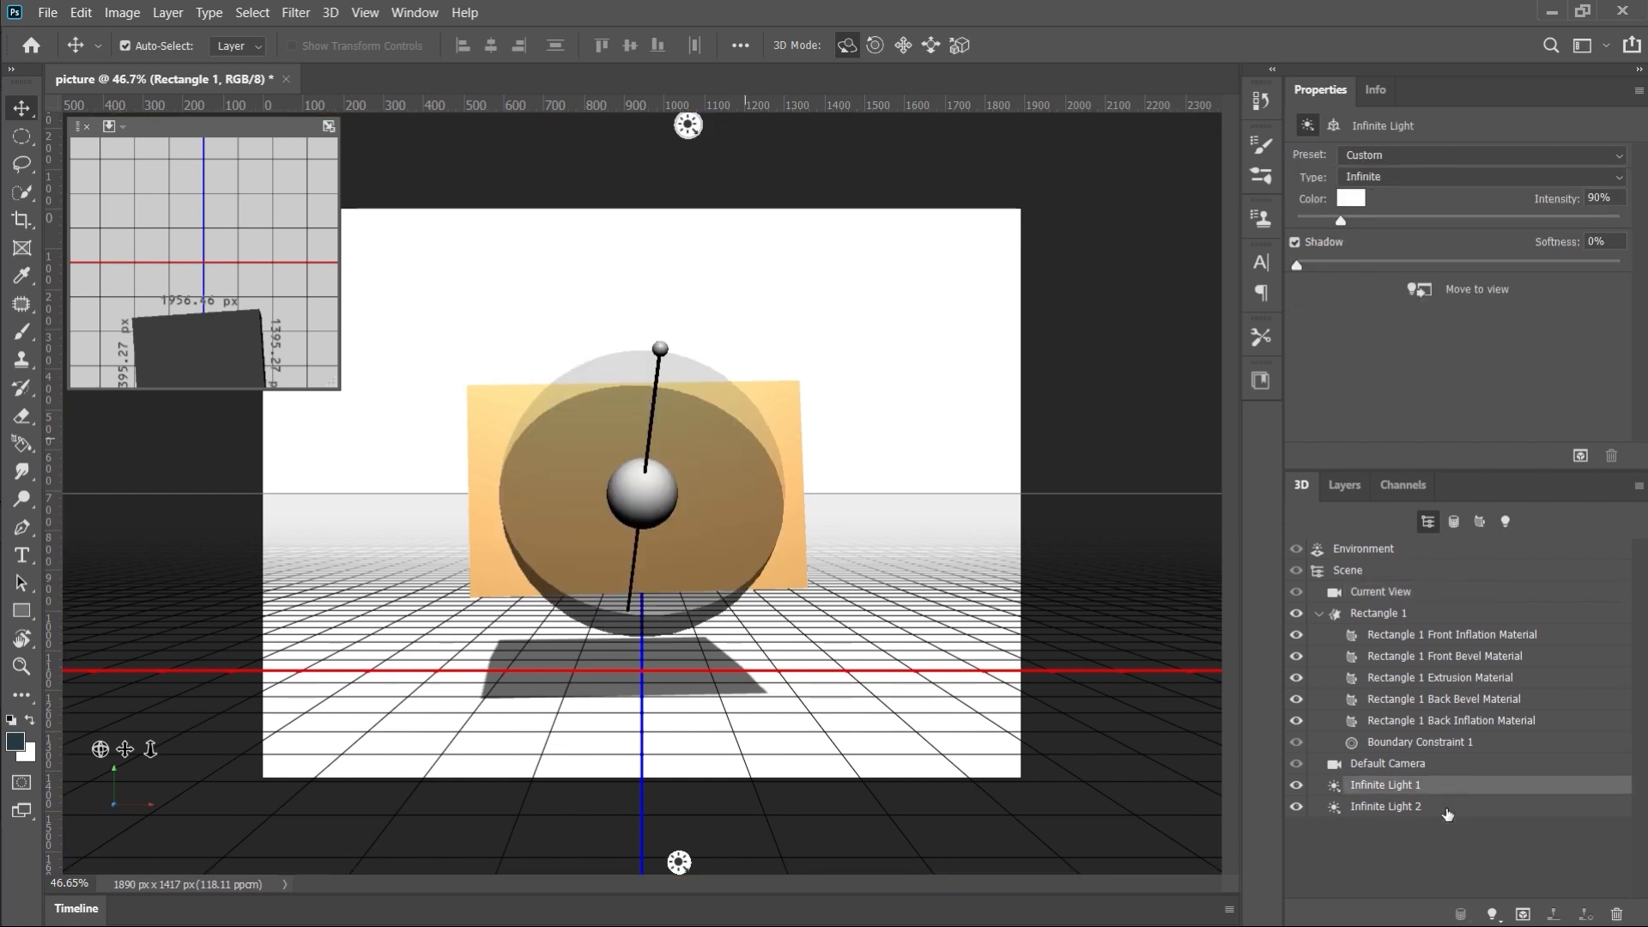
{"action": "left_click", "coordinate": [1447, 815]}
{"action": "left_click", "coordinate": [1438, 788]}
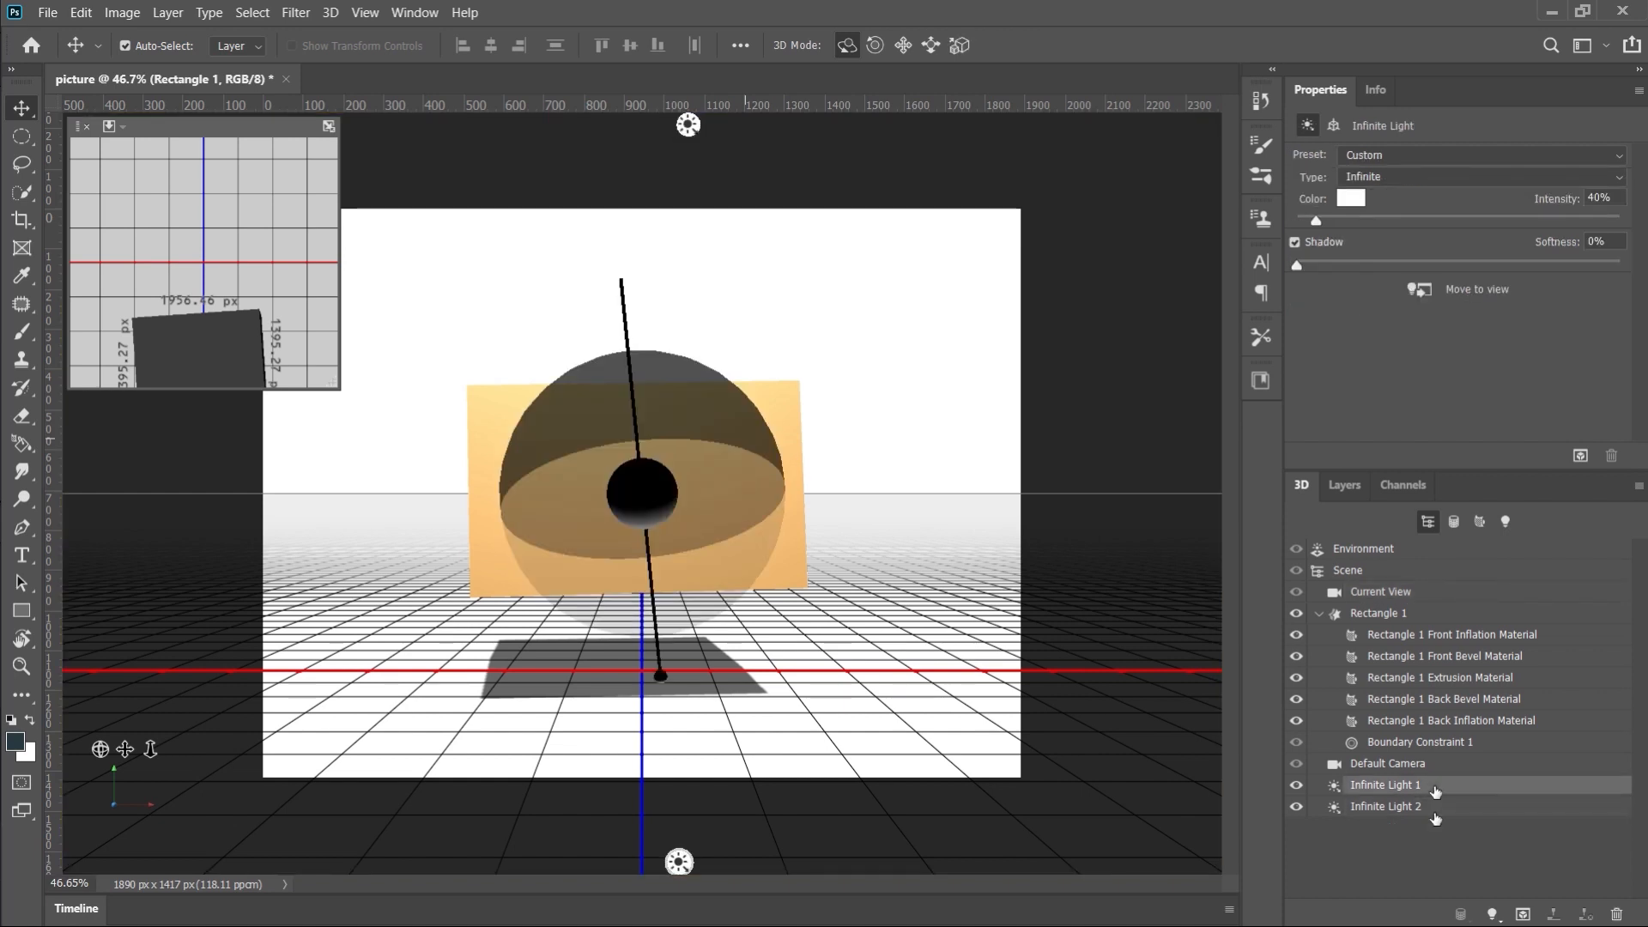
{"action": "left_click", "coordinate": [1436, 815]}
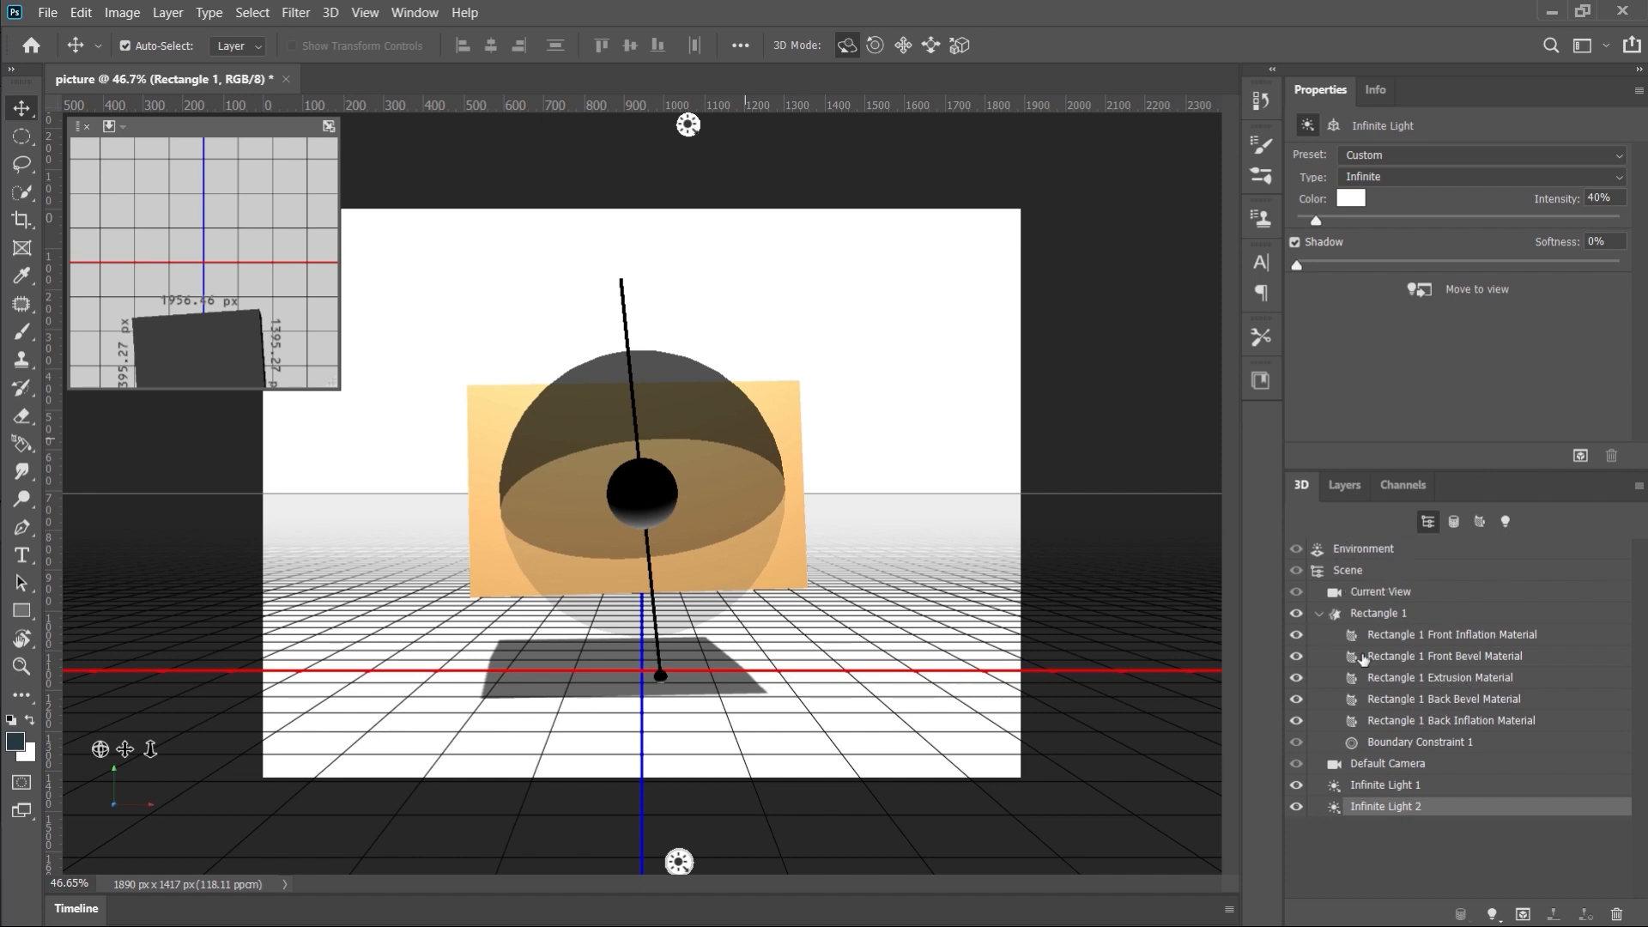
Step: Filter the 3D scene list to meshes, check it against the whole scene, and filter it to materials
{"action": "left_click", "coordinate": [1453, 521]}
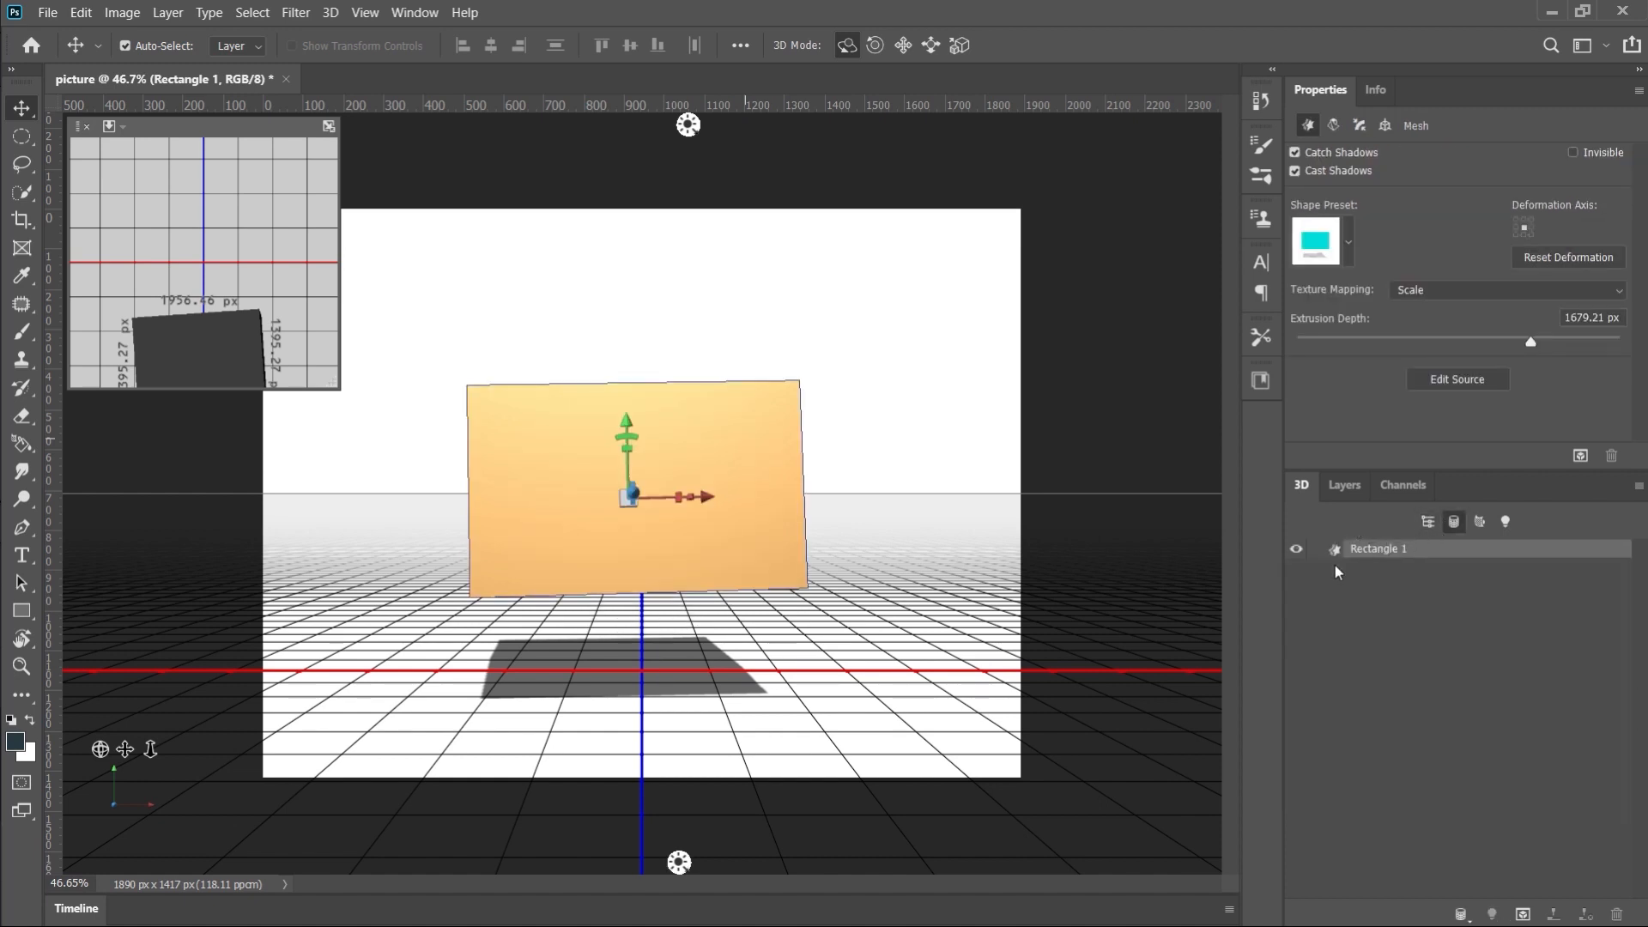
{"action": "left_click", "coordinate": [1427, 520]}
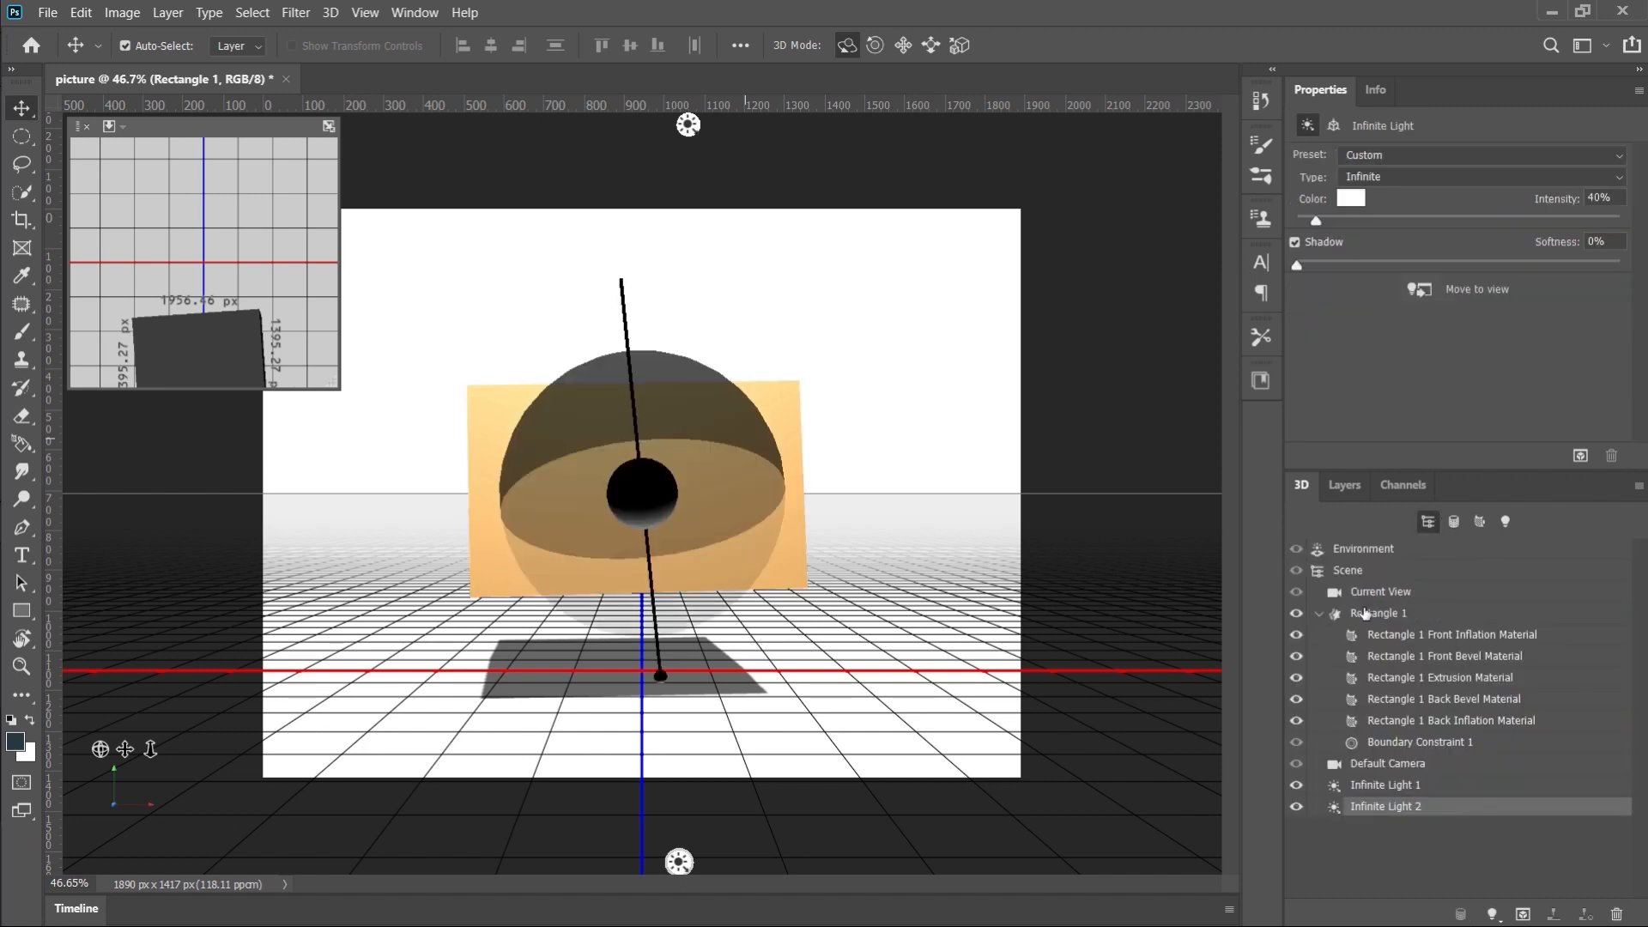
{"action": "left_click", "coordinate": [1453, 521]}
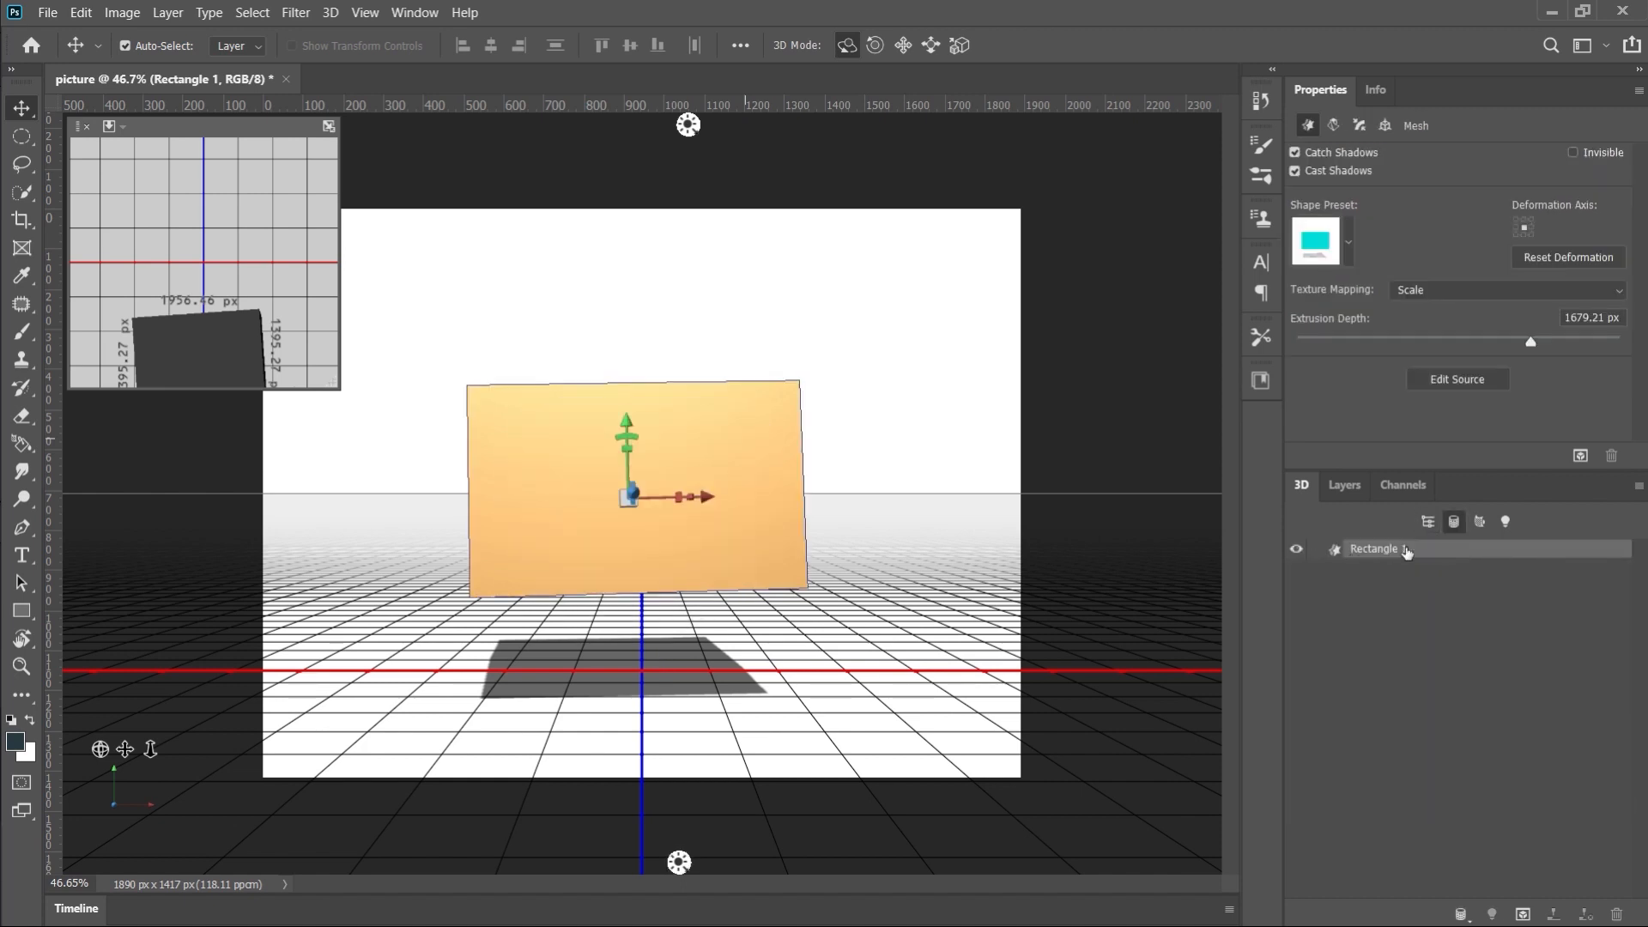
{"action": "left_click", "coordinate": [1479, 523]}
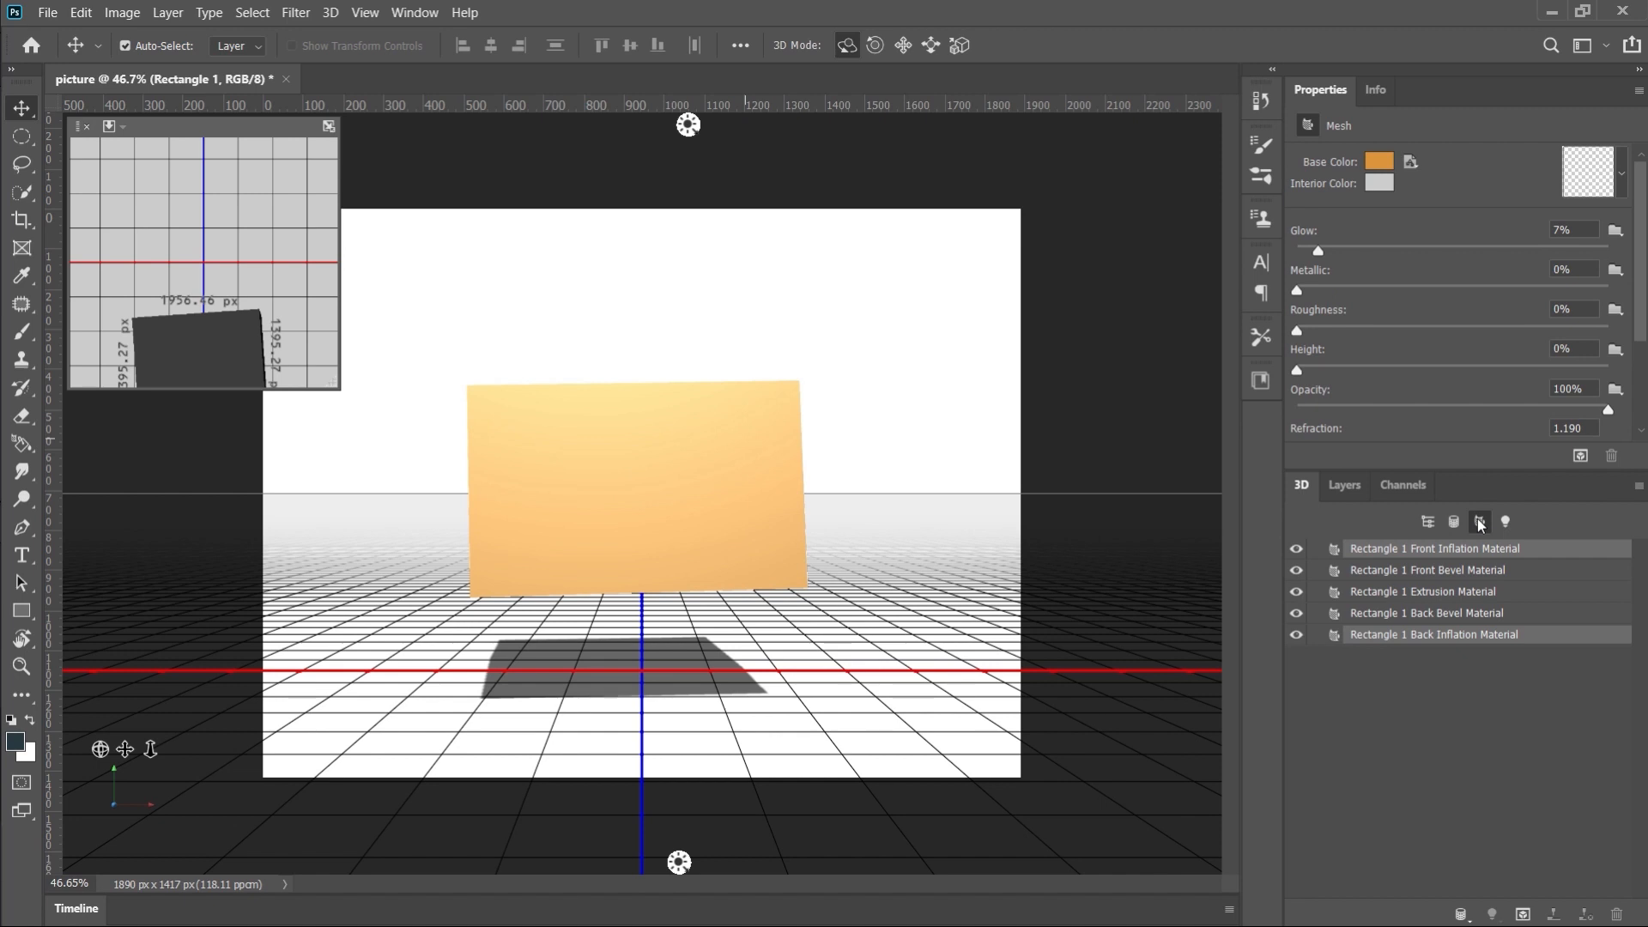
Step: Compare the 3D scene list filtered to the whole scene, meshes, materials and lights, and return to the materials filter
{"action": "left_click", "coordinate": [1427, 521]}
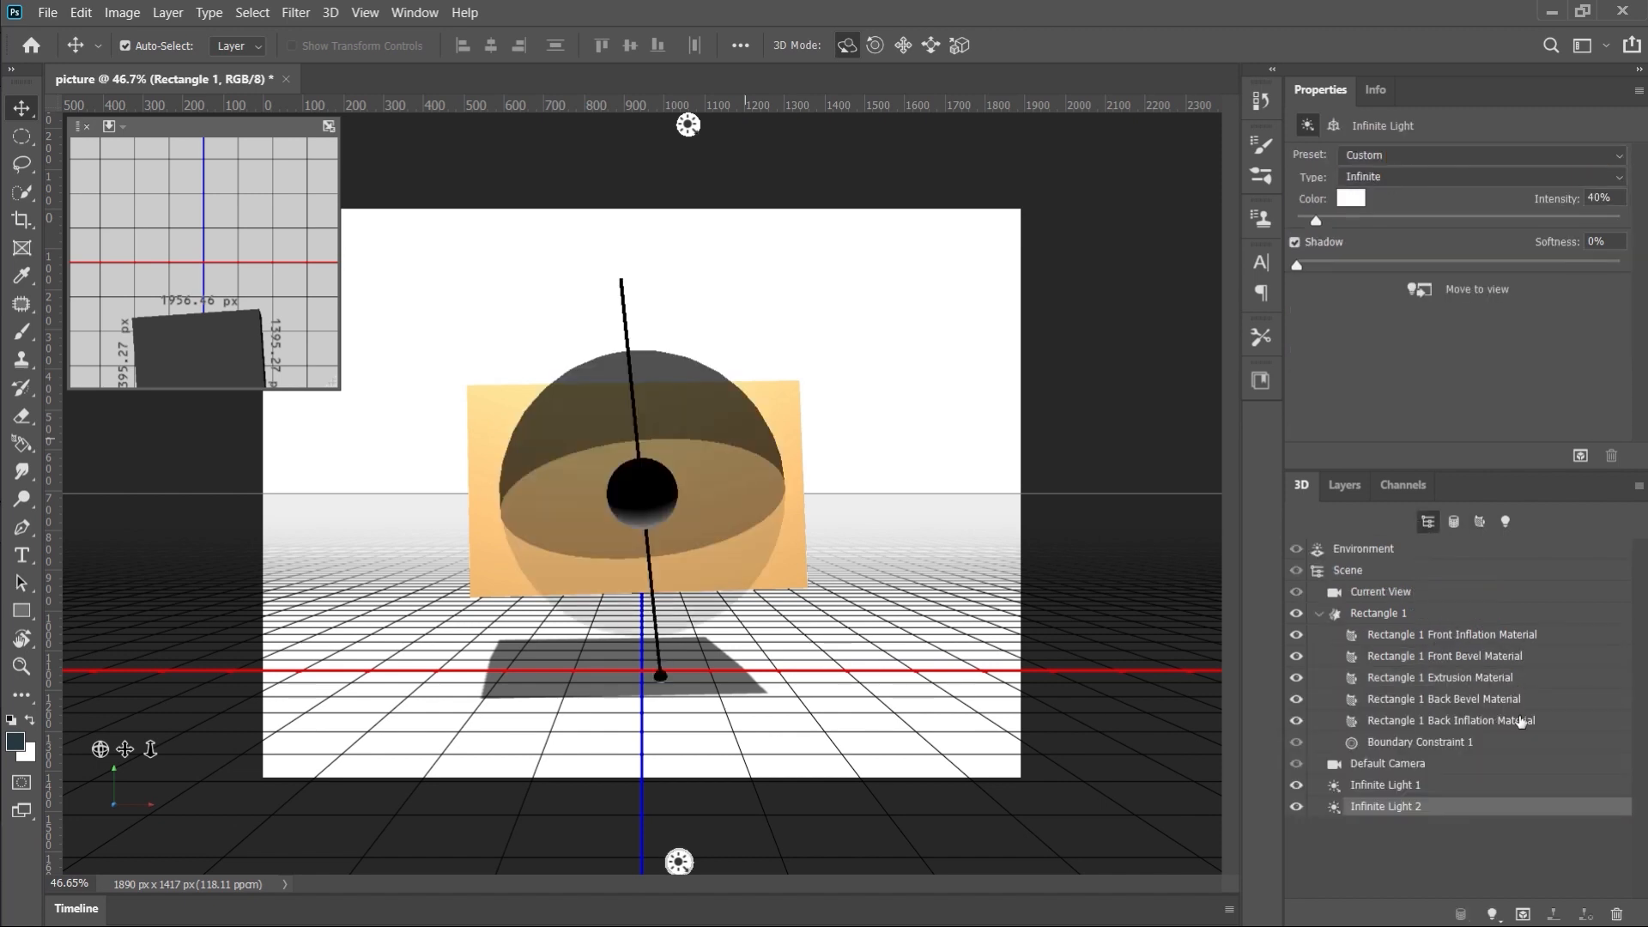
{"action": "left_click", "coordinate": [1478, 522]}
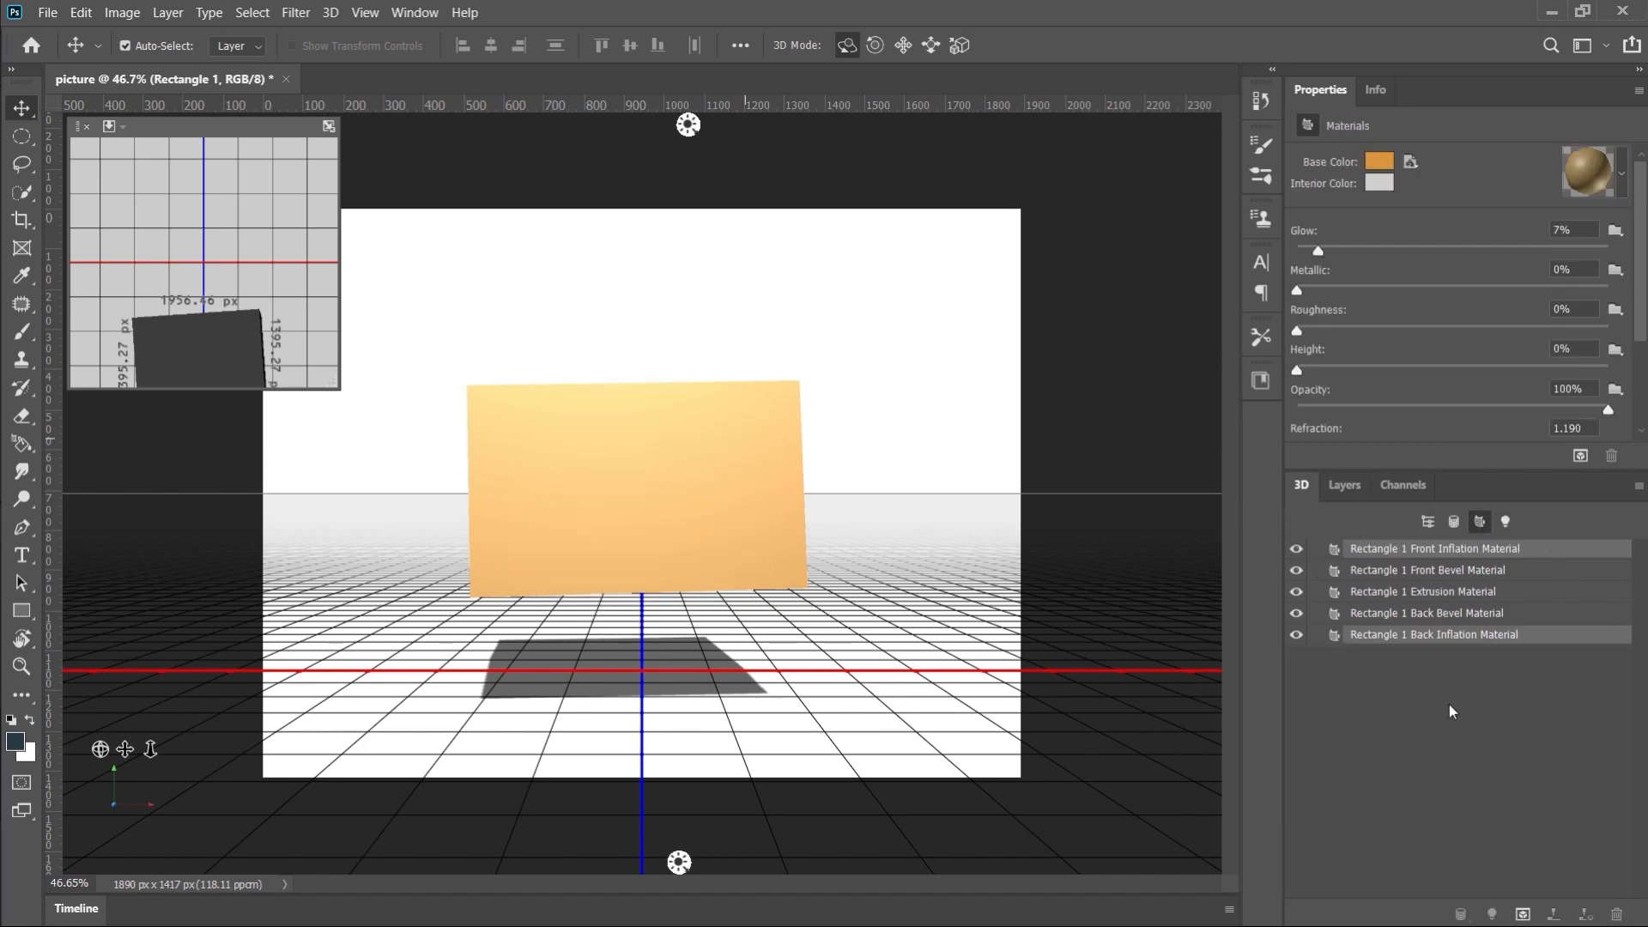
{"action": "left_click", "coordinate": [1505, 523]}
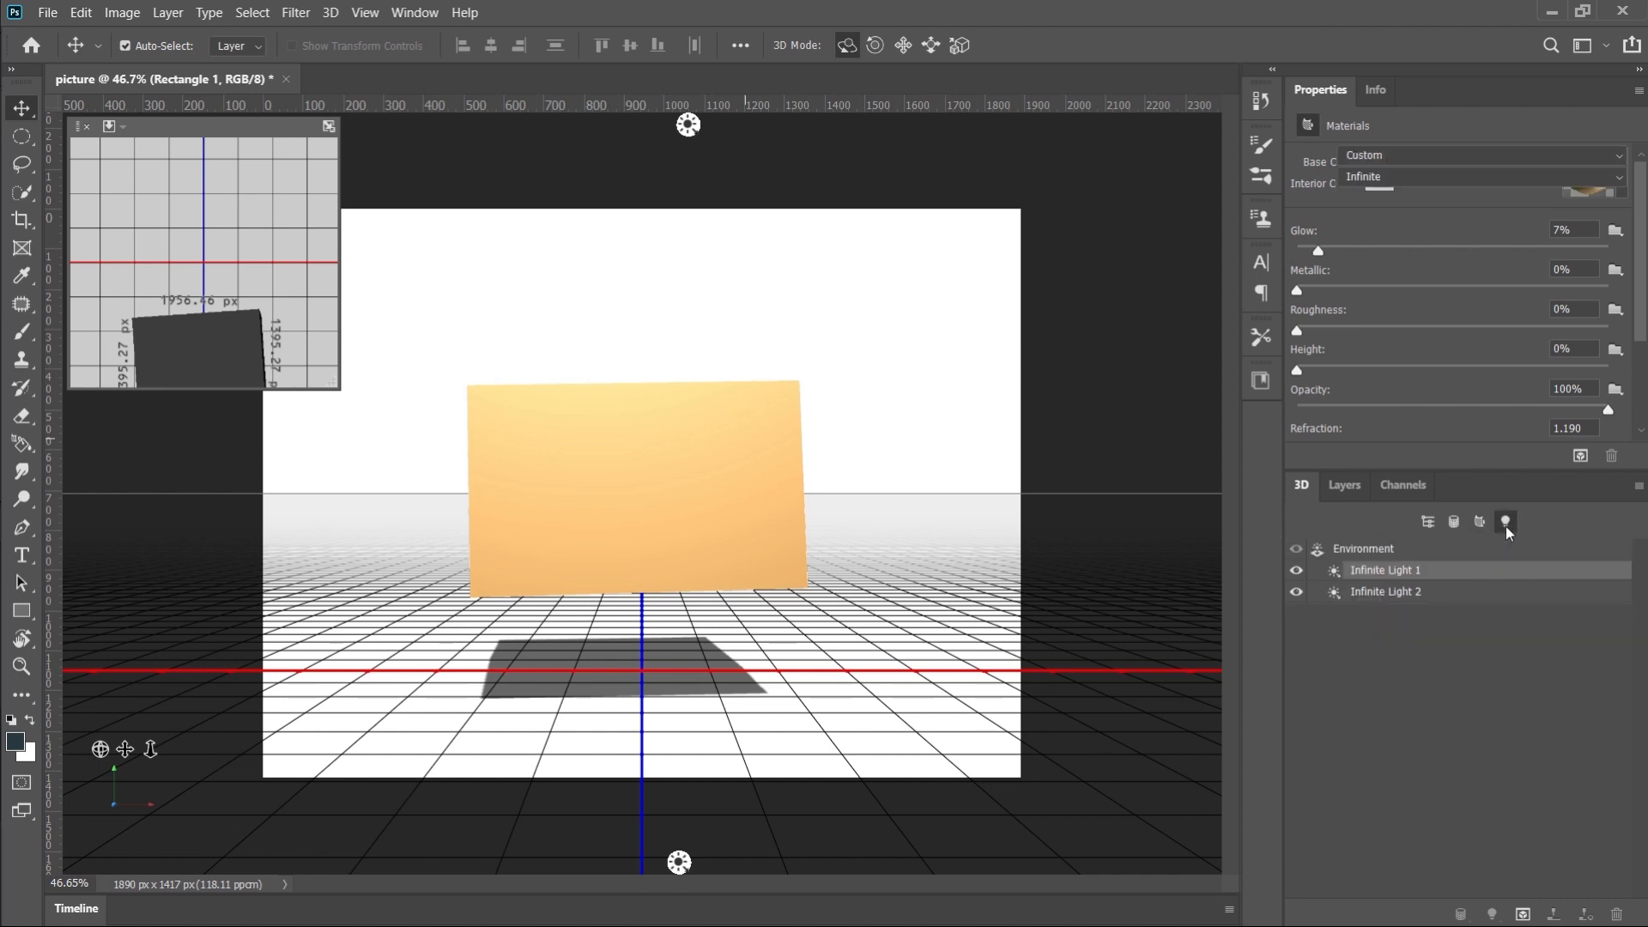
{"action": "left_click", "coordinate": [1427, 522]}
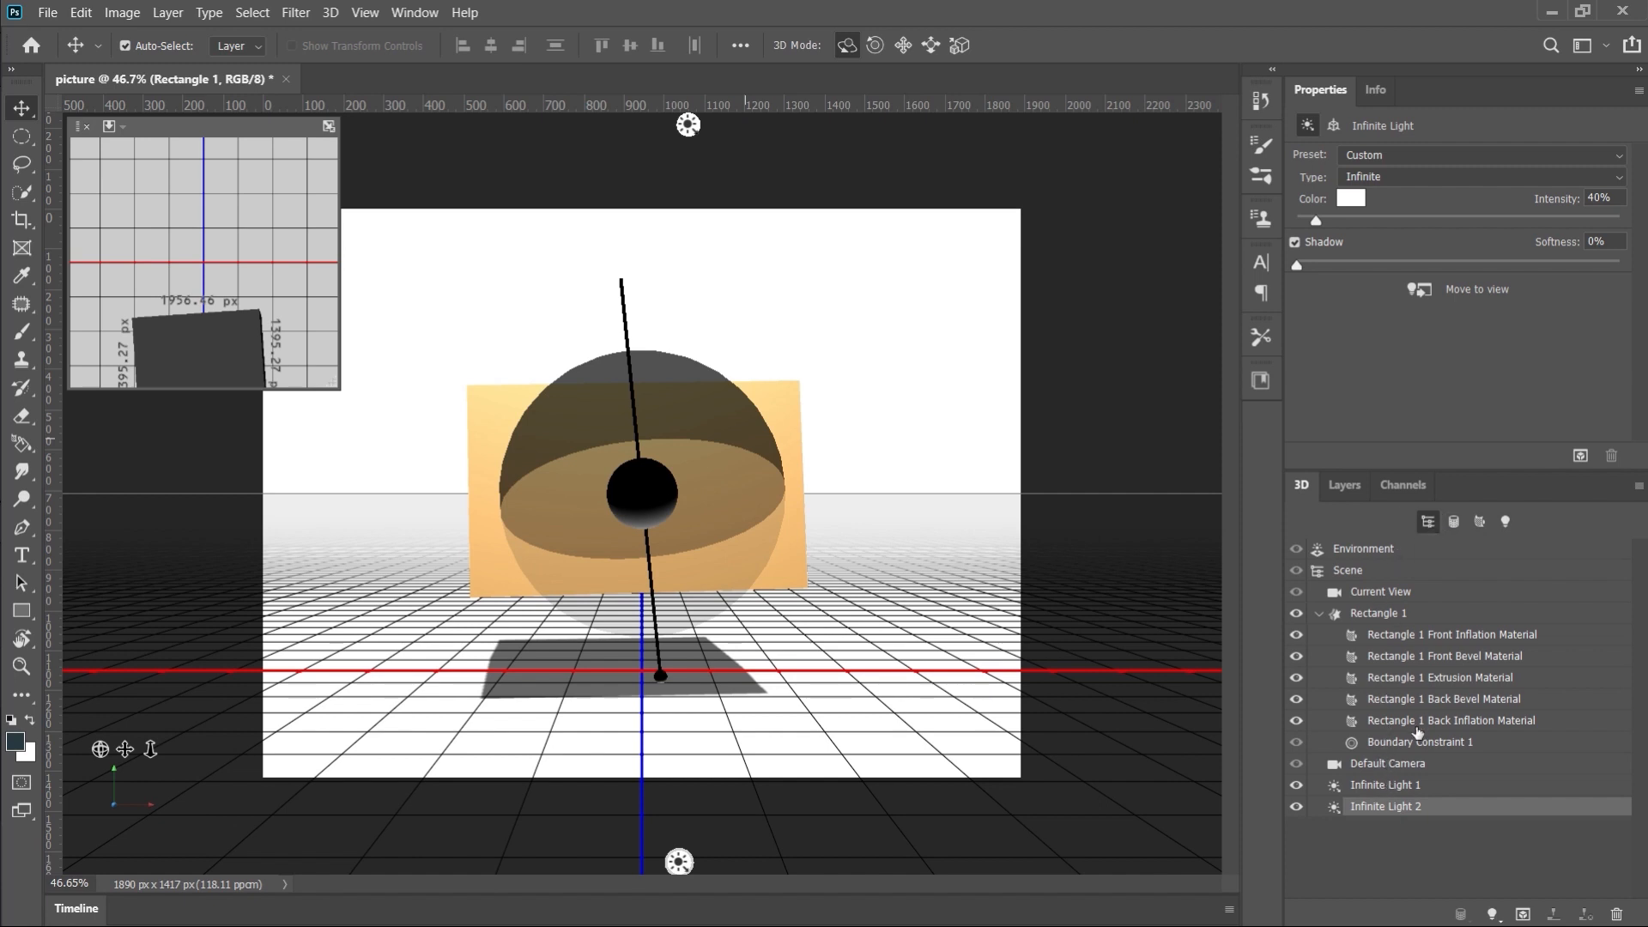
{"action": "left_click", "coordinate": [1452, 522]}
{"action": "left_click", "coordinate": [1478, 522]}
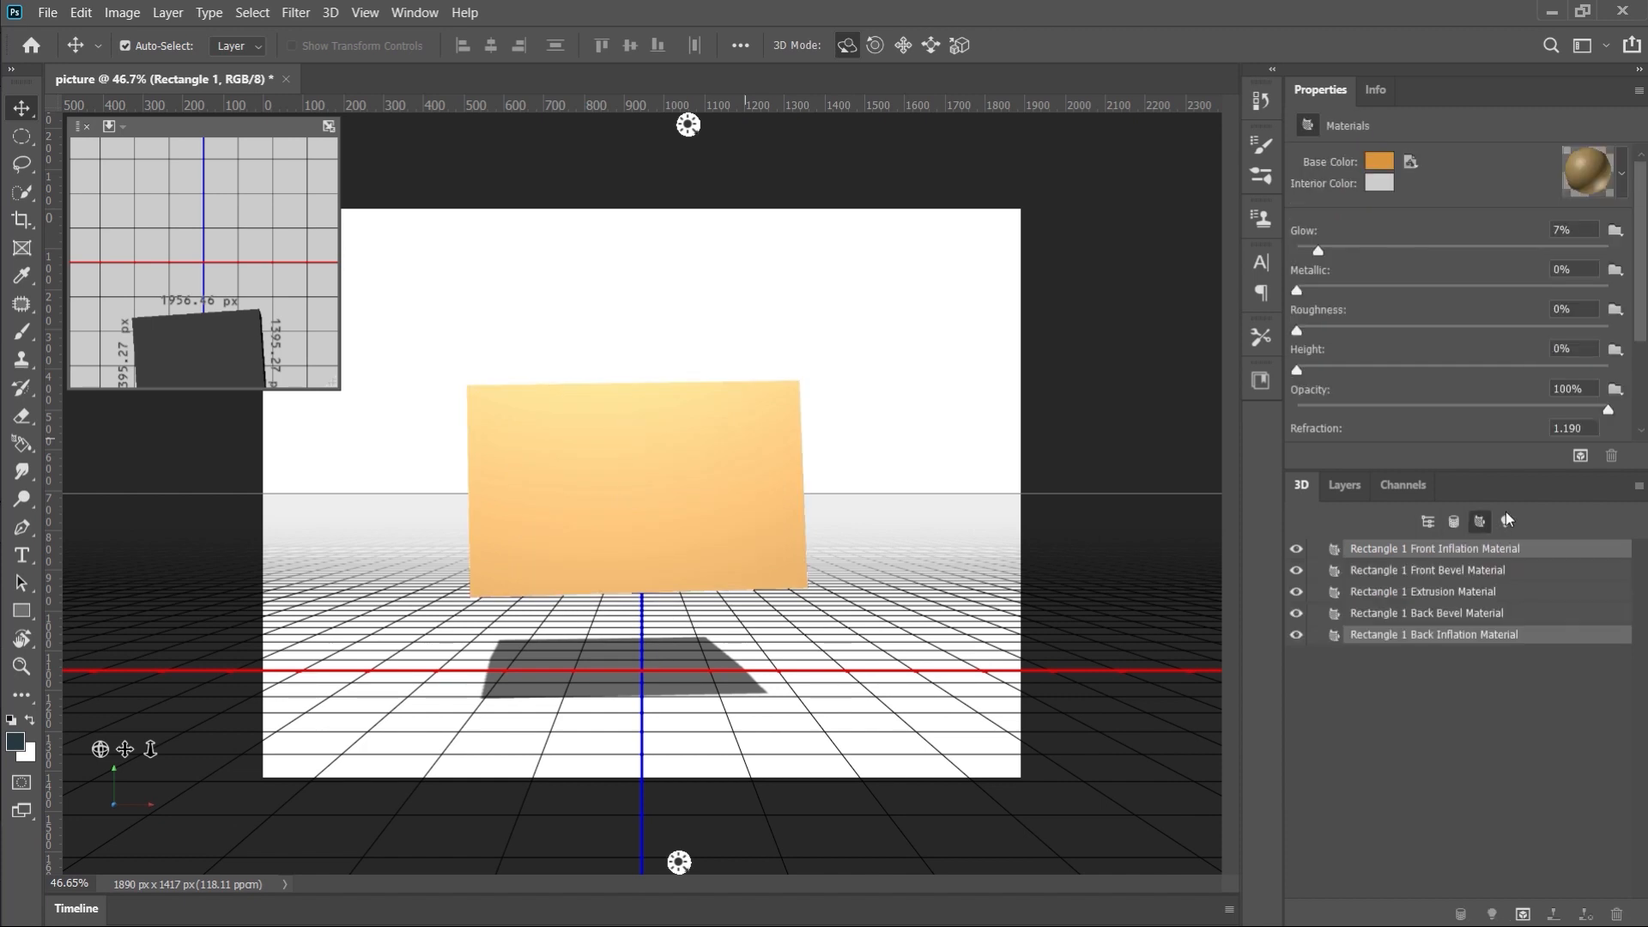
{"action": "left_click", "coordinate": [1505, 517]}
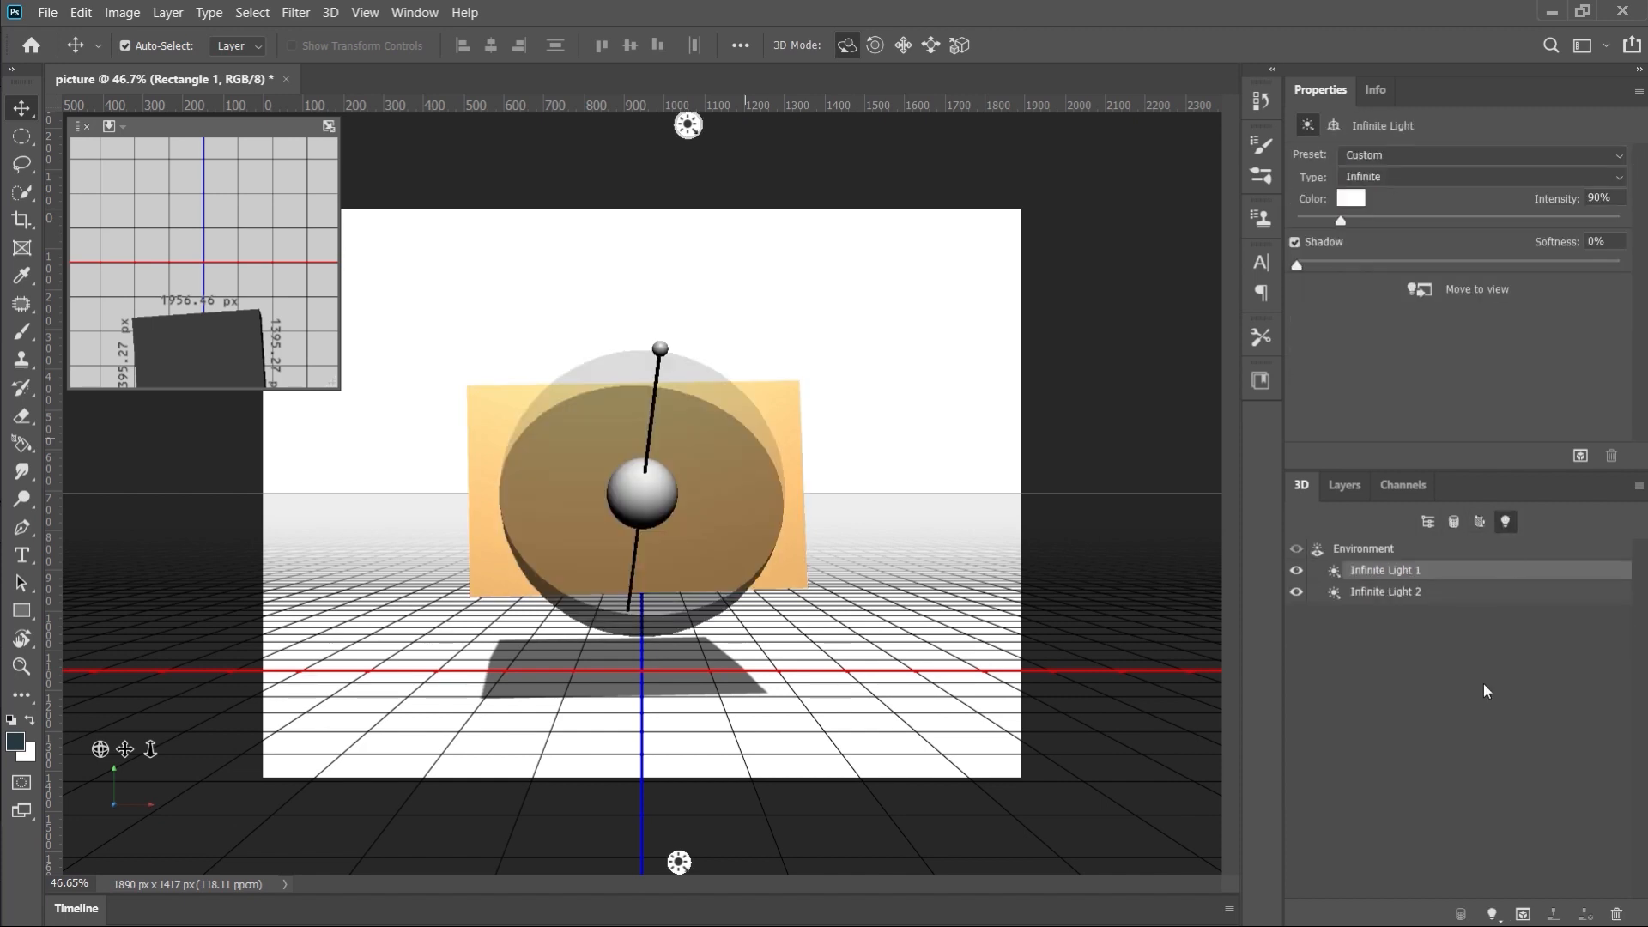
{"action": "left_click", "coordinate": [1471, 531]}
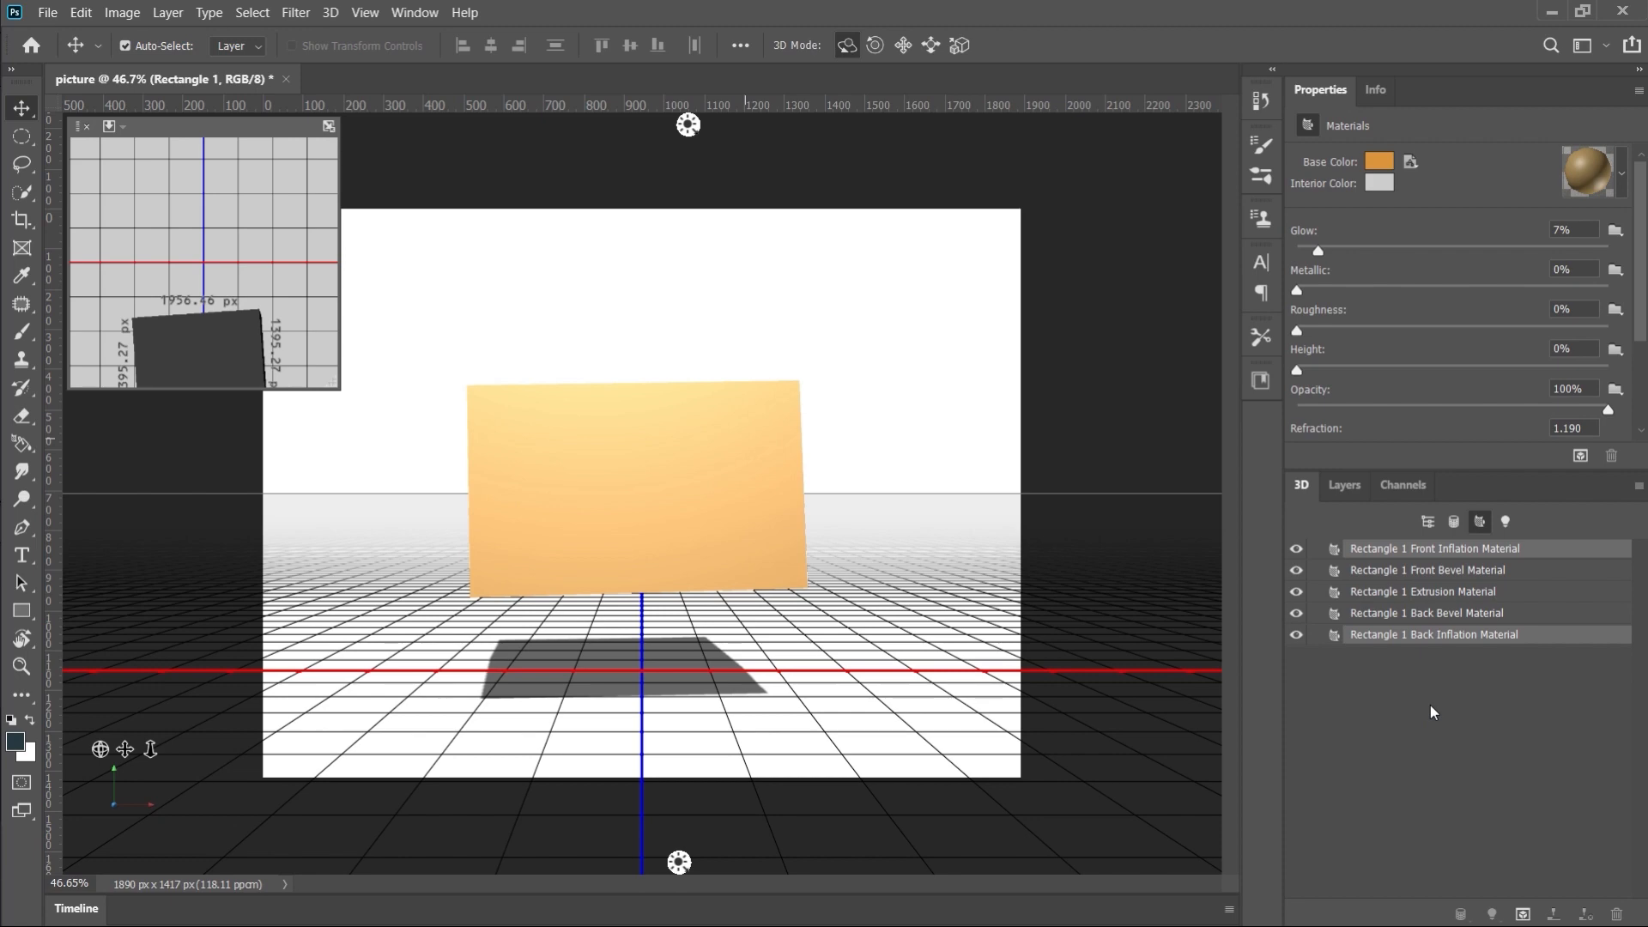
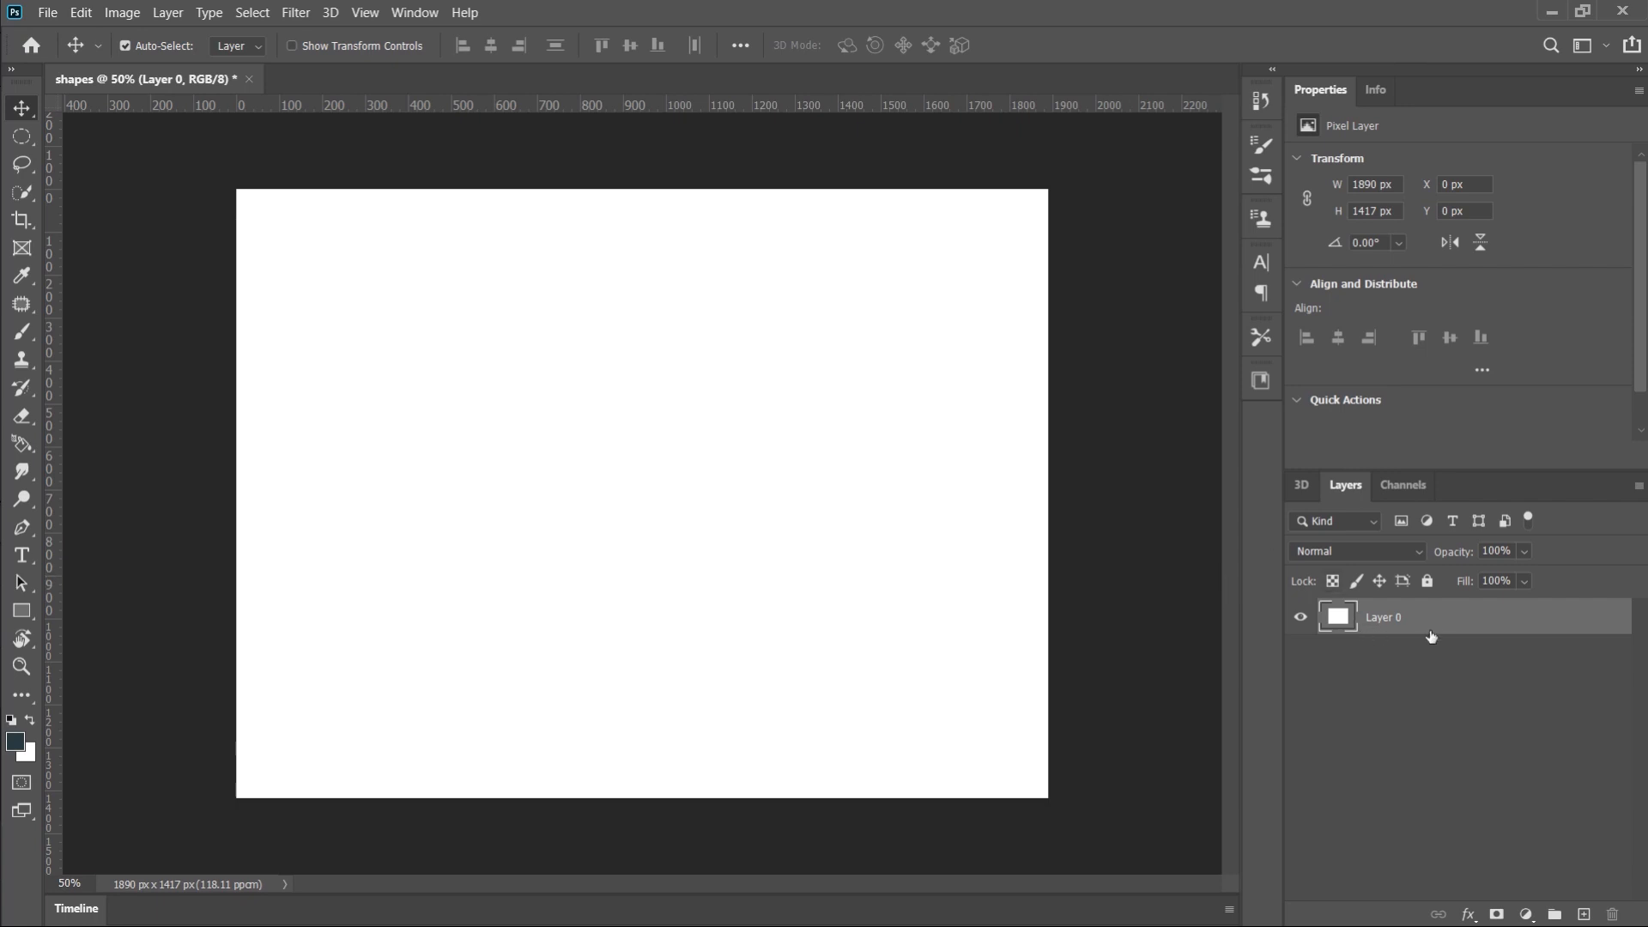
Step: Create a 3D mesh from Layer 0 using the Cone preset
{"action": "left_click", "coordinate": [1460, 742]}
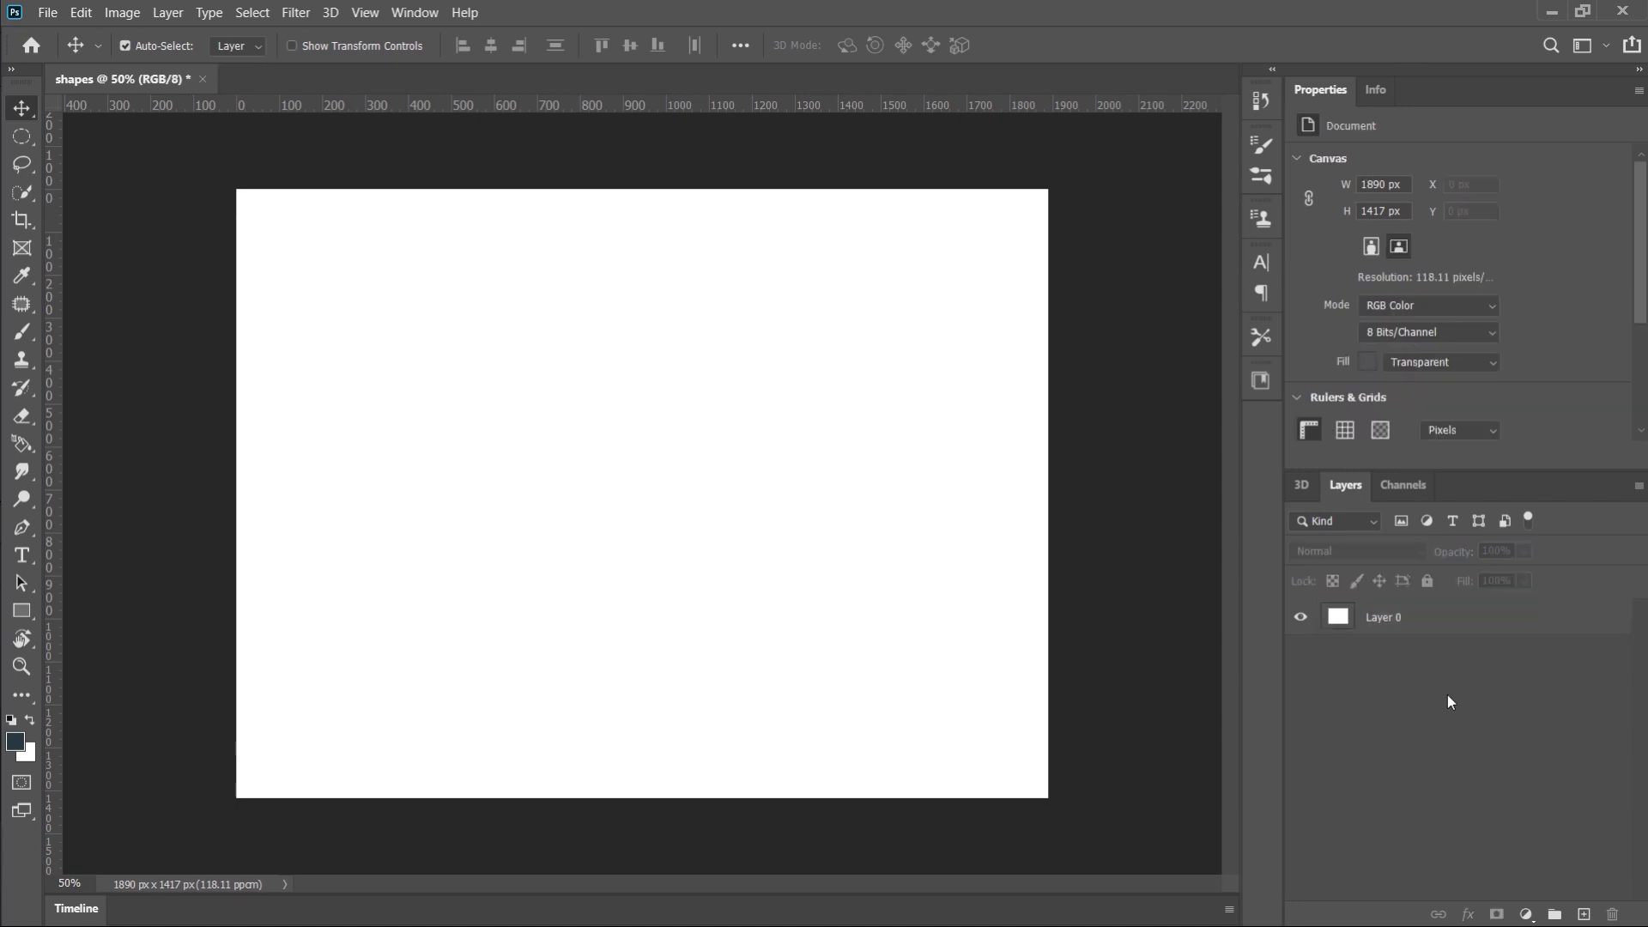
{"action": "left_click", "coordinate": [1443, 627]}
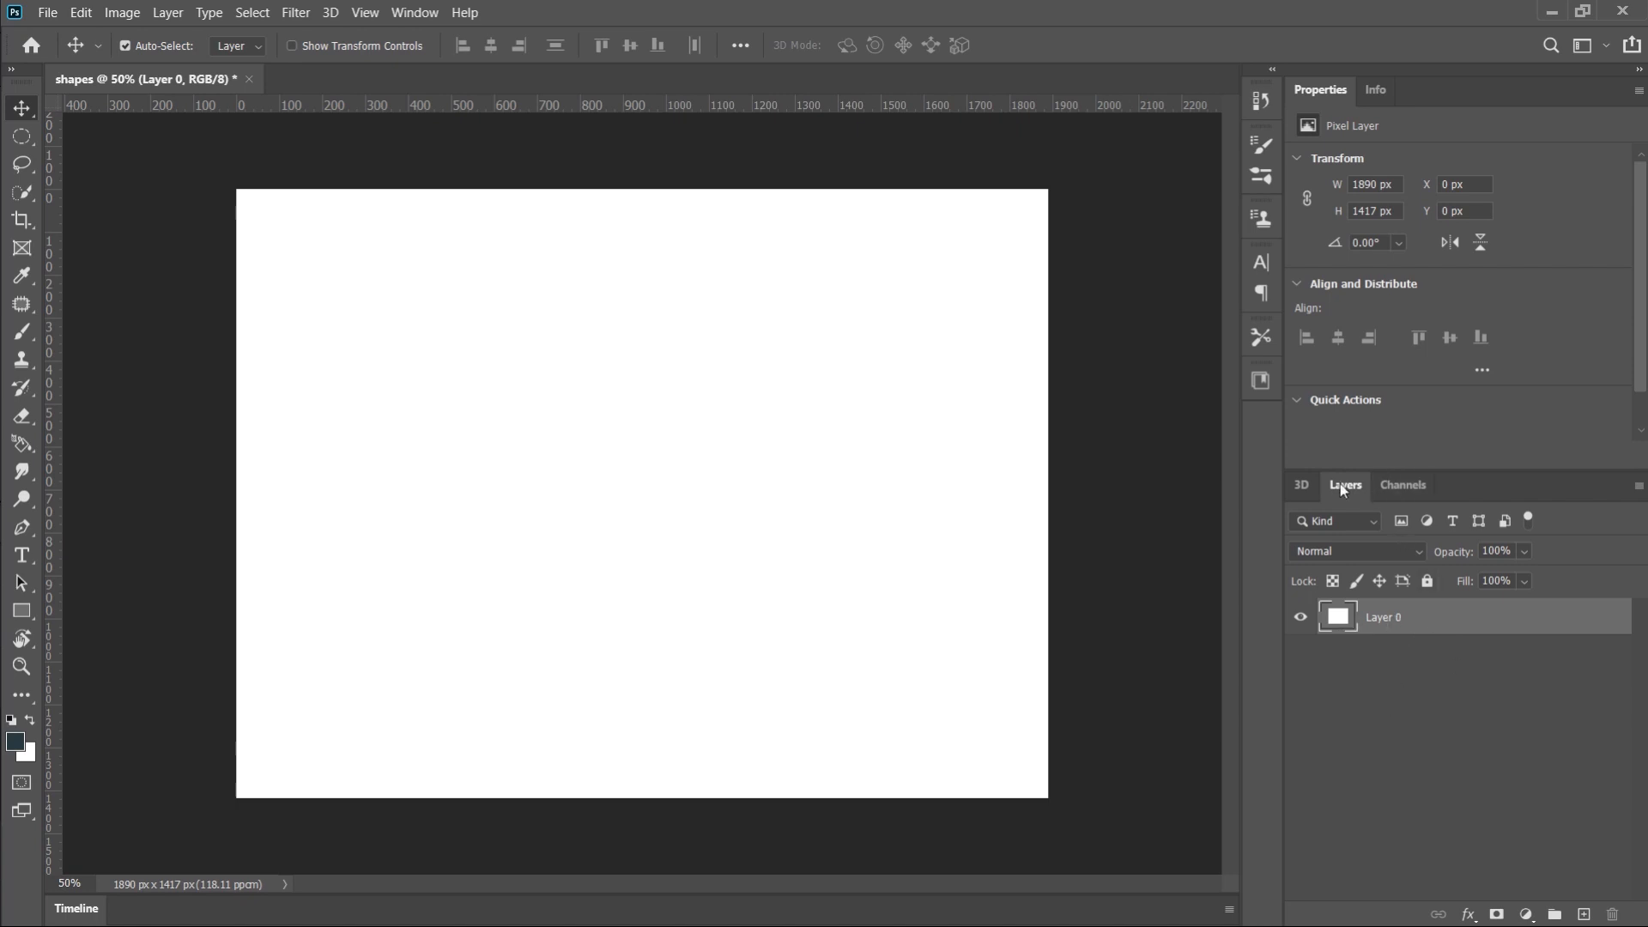
{"action": "left_click", "coordinate": [1303, 486]}
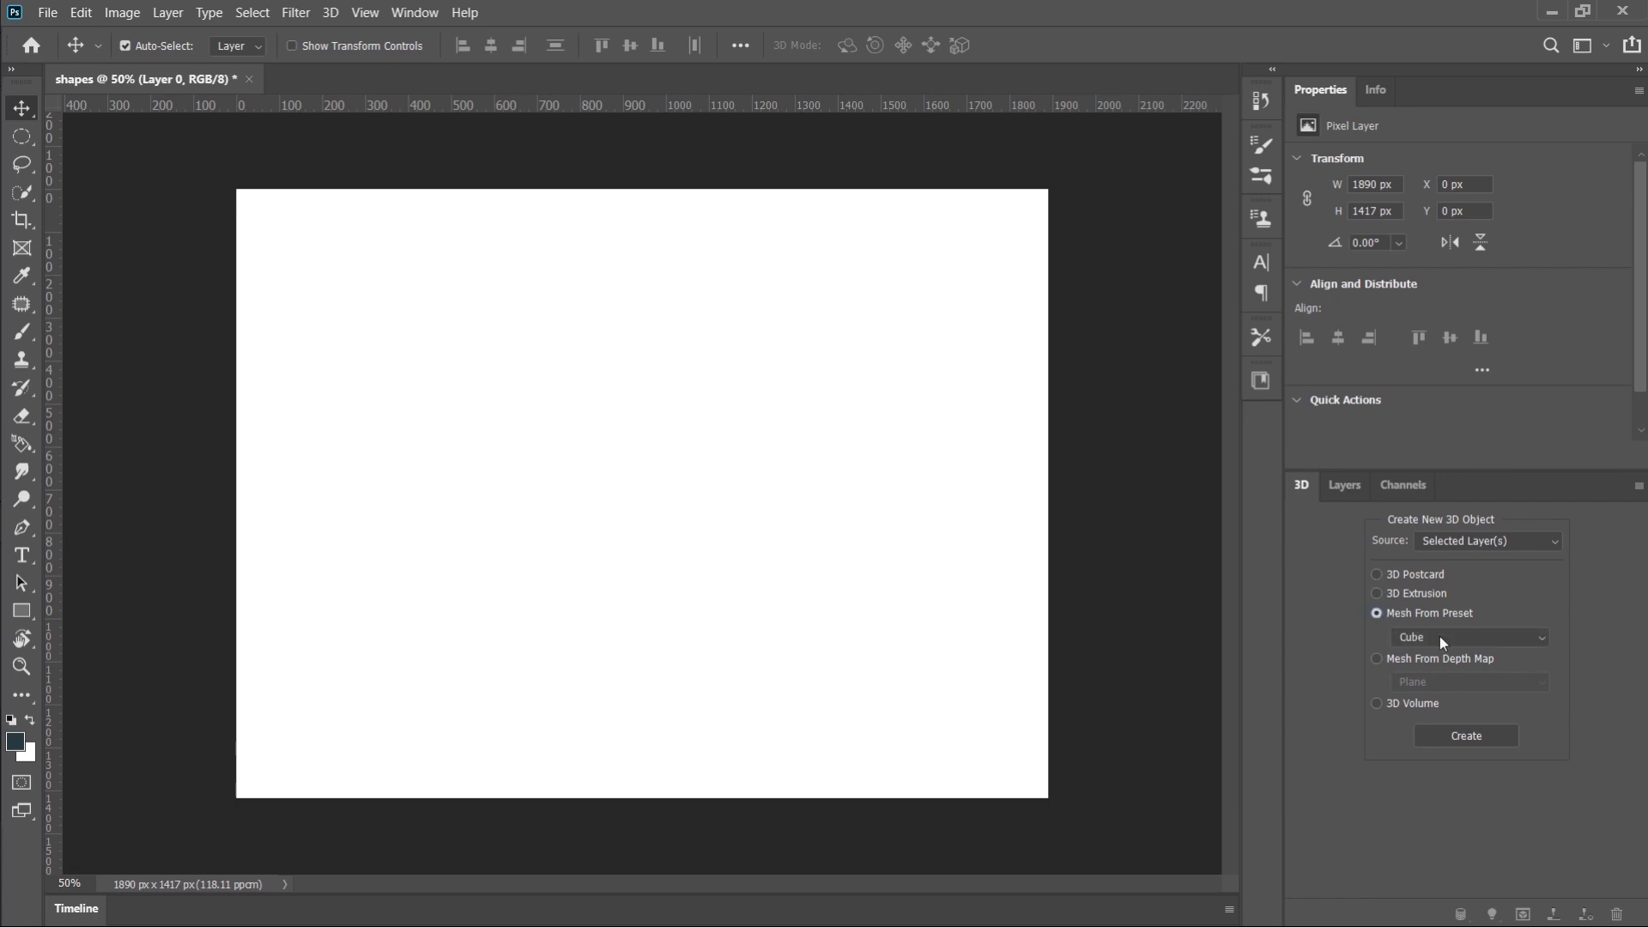
{"action": "left_click", "coordinate": [1505, 639]}
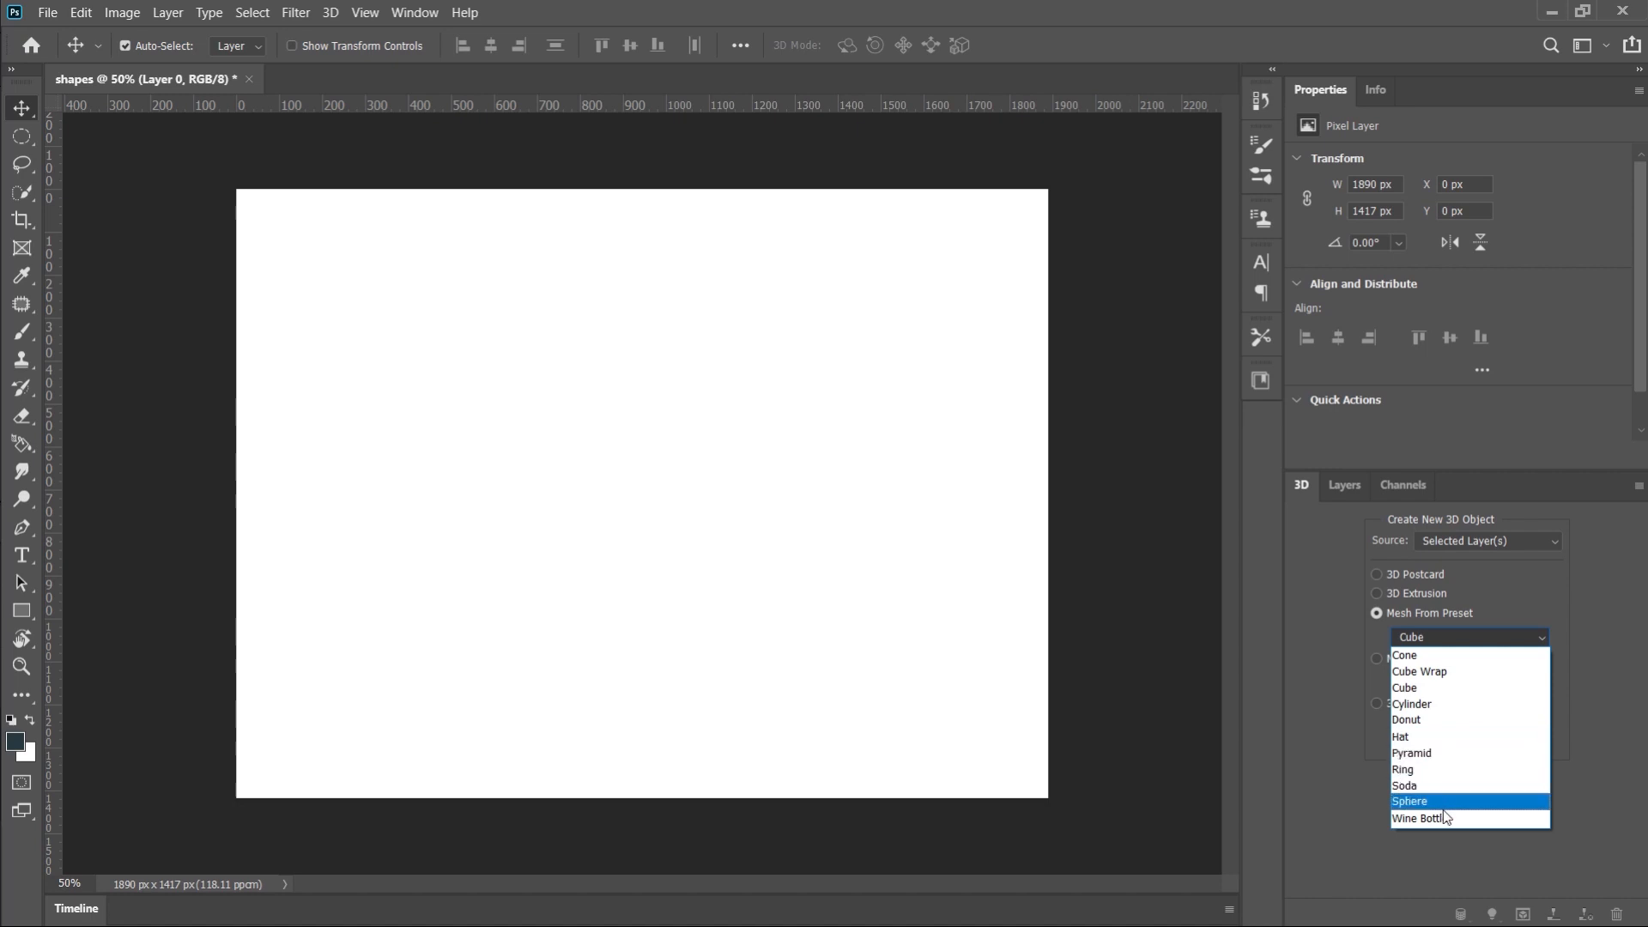
{"action": "left_click", "coordinate": [1445, 655]}
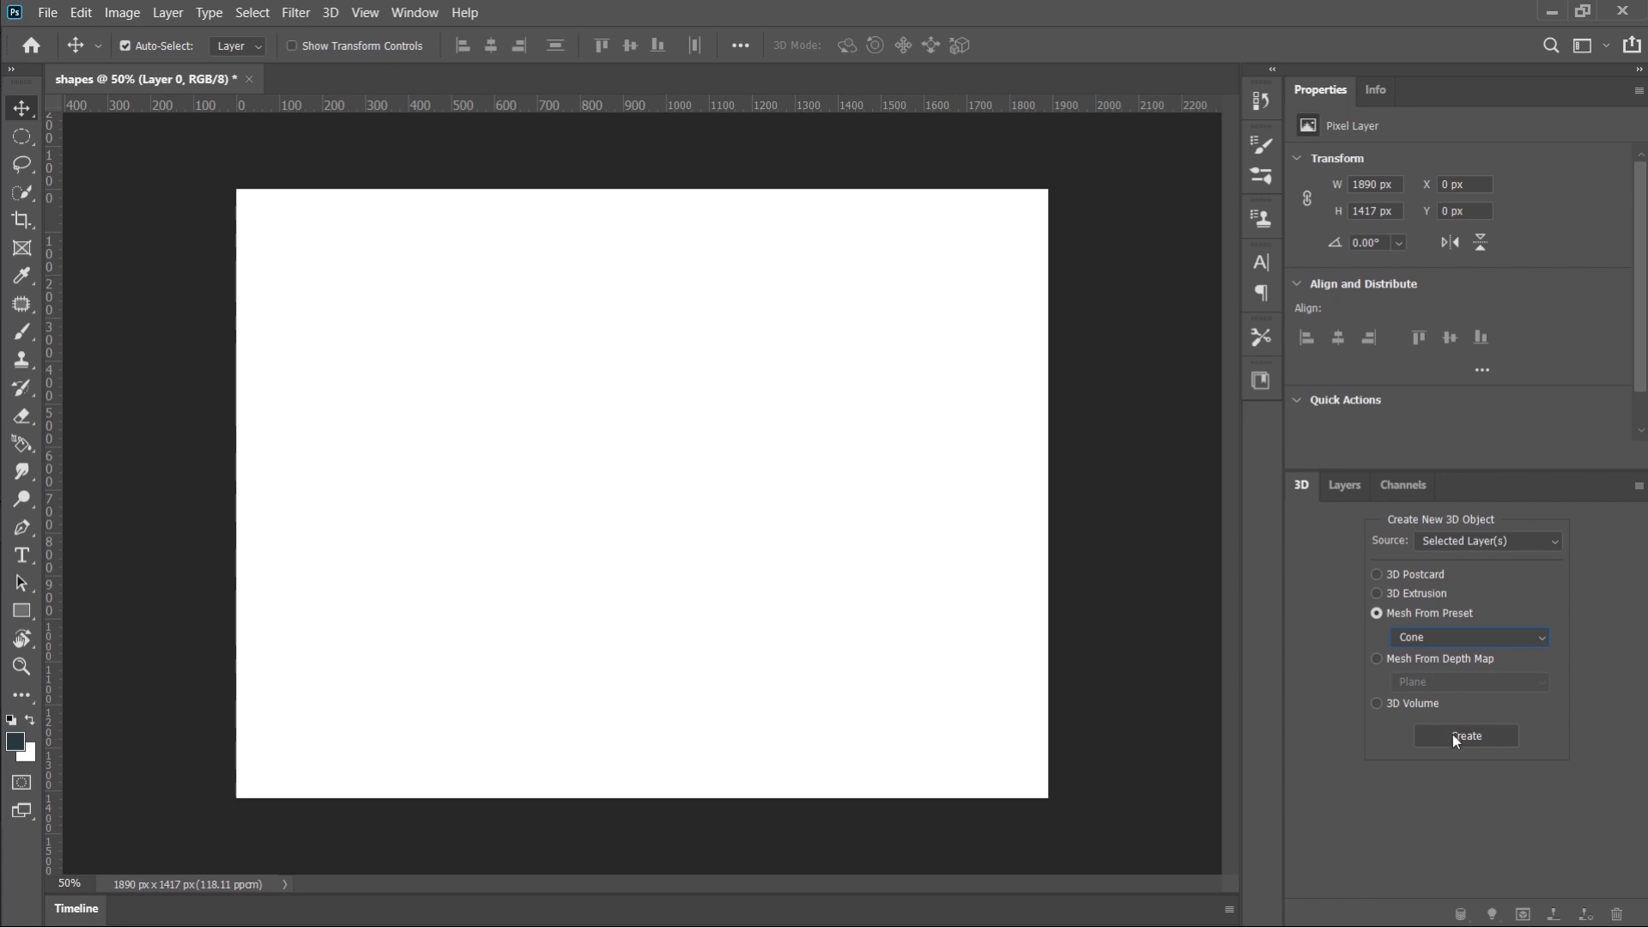
{"action": "left_click", "coordinate": [1413, 634]}
{"action": "left_click", "coordinate": [1431, 639]}
{"action": "left_click", "coordinate": [1473, 738]}
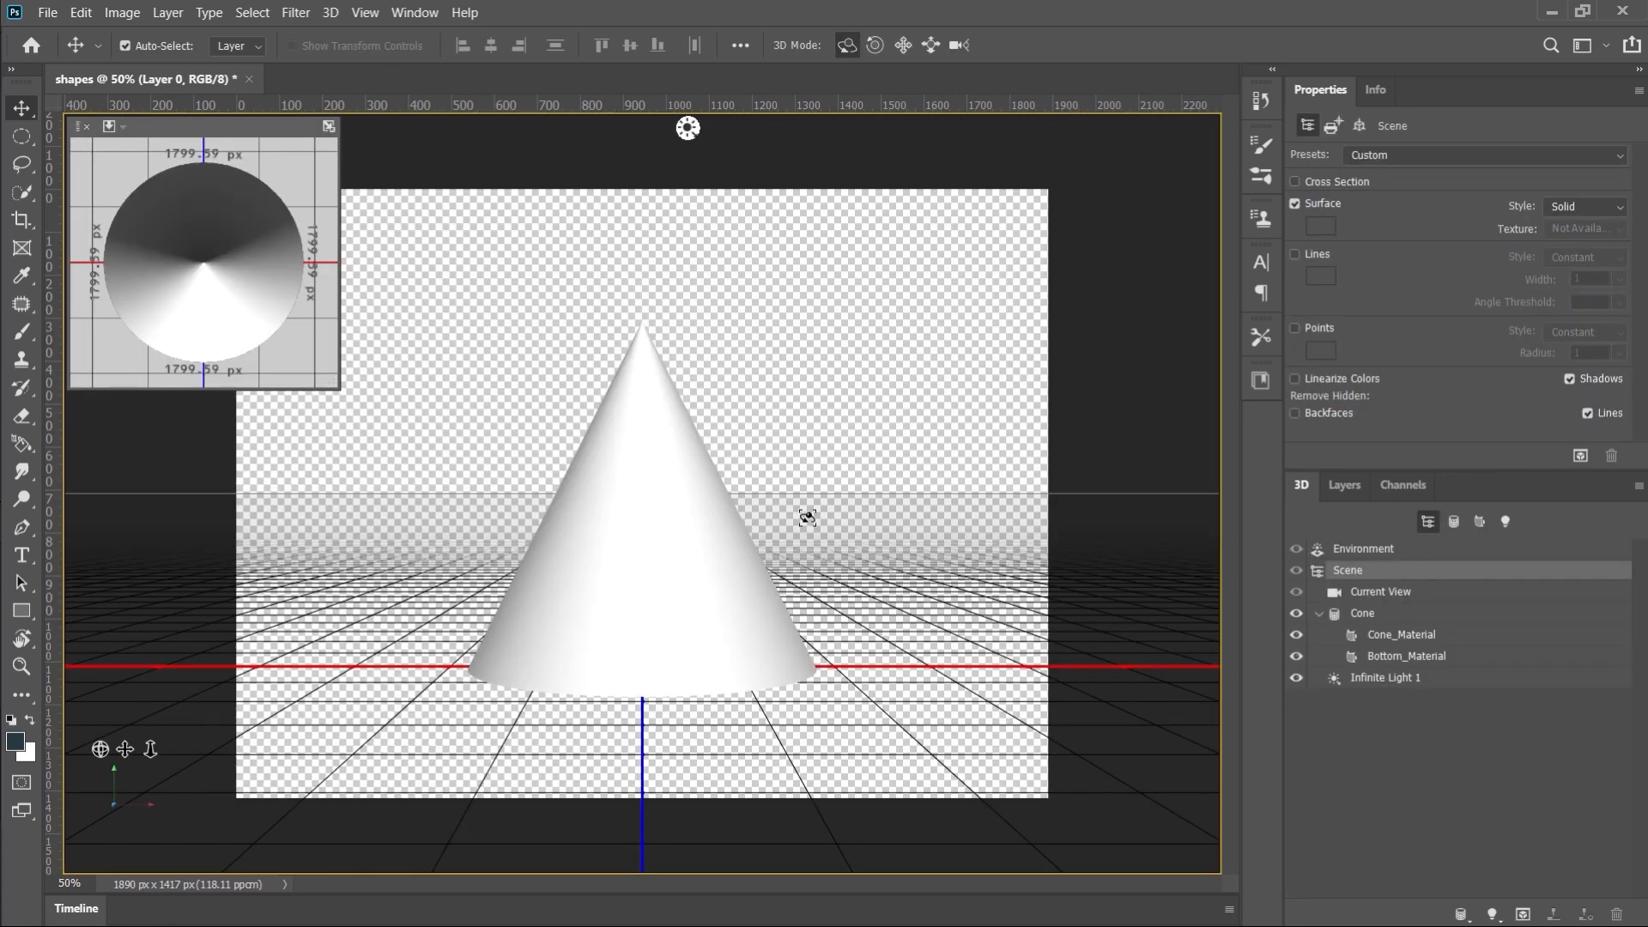
Step: Orbit the view around the cone, and undo both the orbit and the cone's creation
{"action": "mouse_move", "coordinate": [888, 483]}
{"action": "left_mouse_down"}
{"action": "mouse_move", "coordinate": [708, 554]}
{"action": "mouse_move", "coordinate": [574, 546]}
{"action": "mouse_move", "coordinate": [942, 523]}
{"action": "mouse_move", "coordinate": [895, 499]}
{"action": "left_mouse_up"}
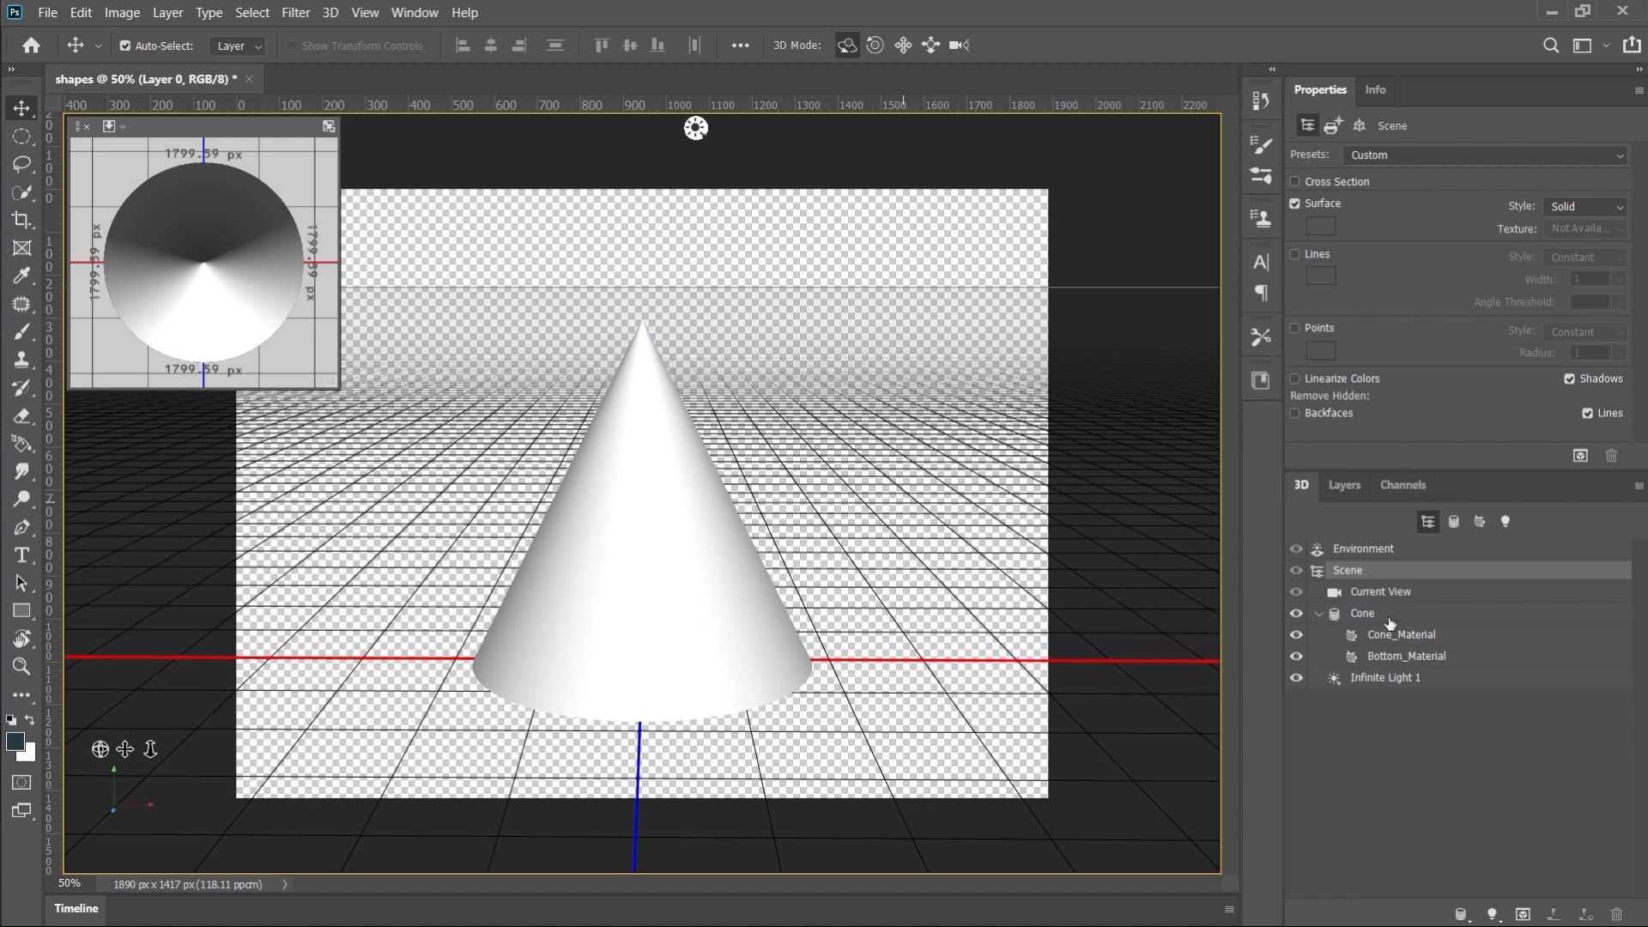
{"action": "key", "text": "ctrl+z"}
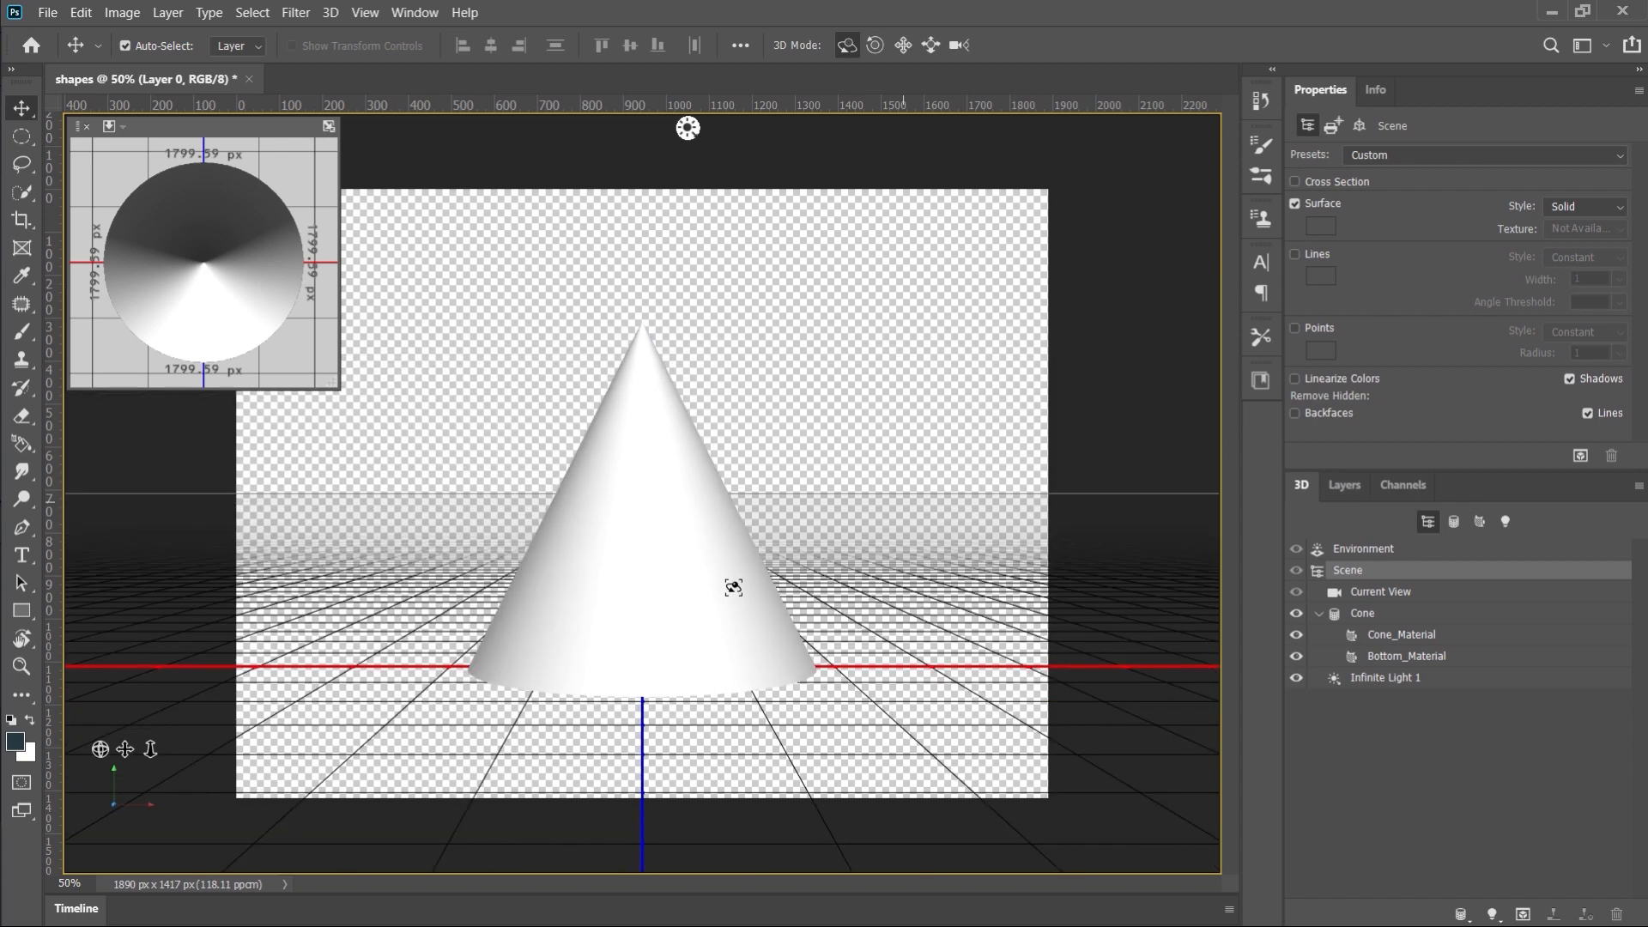
{"action": "key", "text": "ctrl+z"}
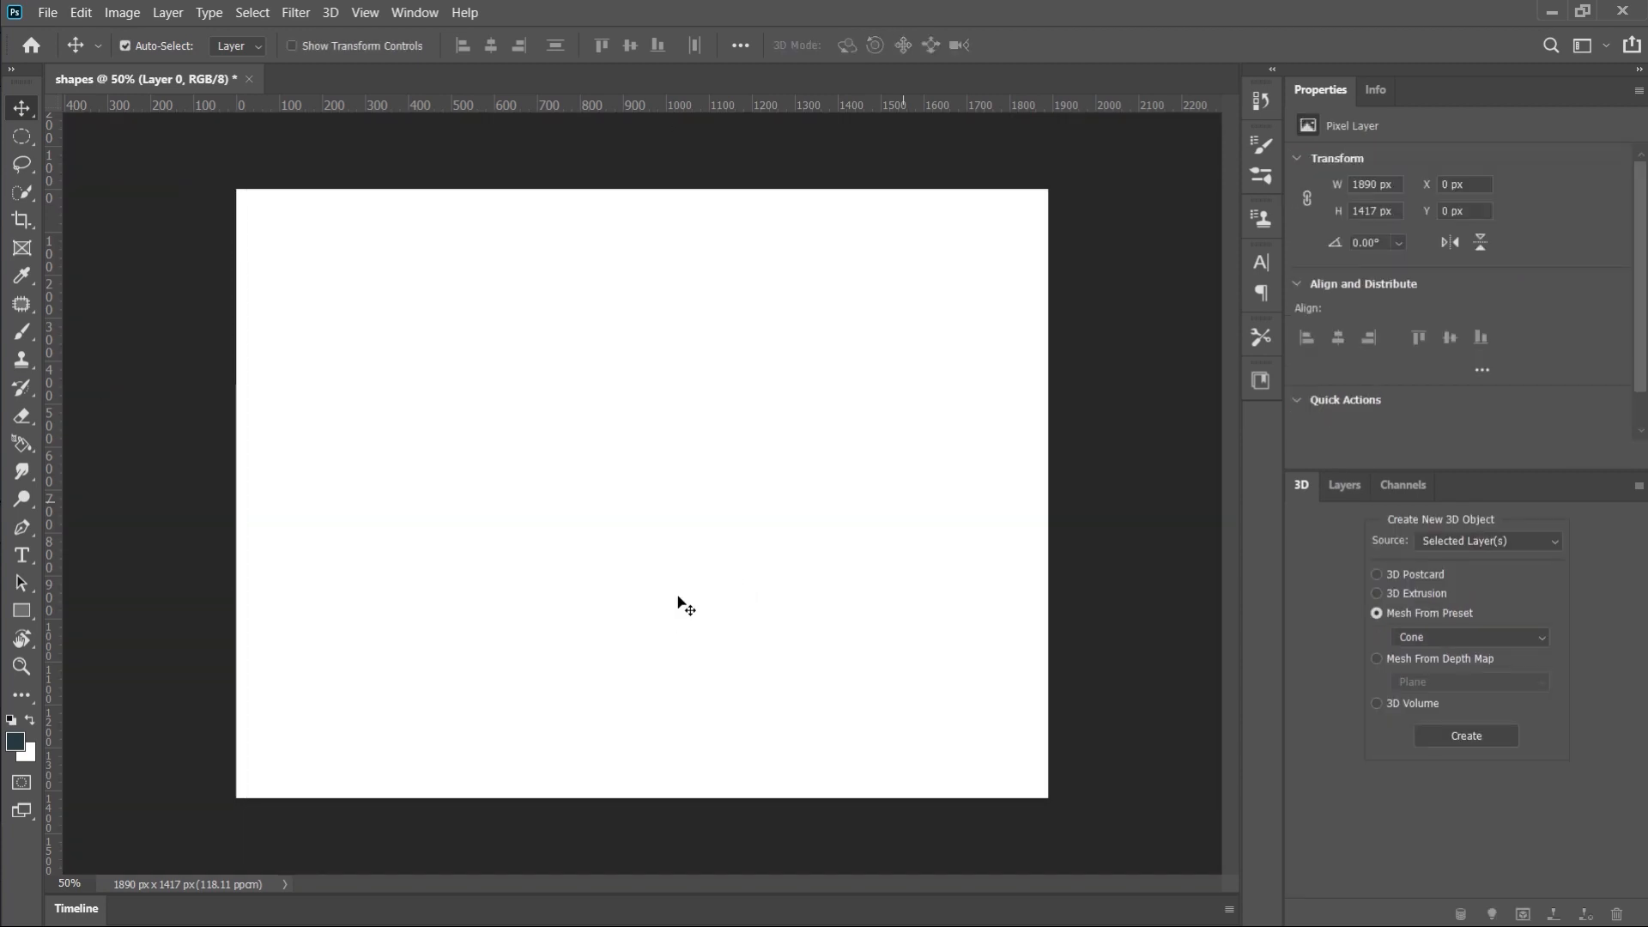
Step: Create a Cube Wrap mesh from the layer, and undo it after orbiting to inspect its sides
{"action": "left_click", "coordinate": [1438, 635]}
{"action": "left_click", "coordinate": [1433, 679]}
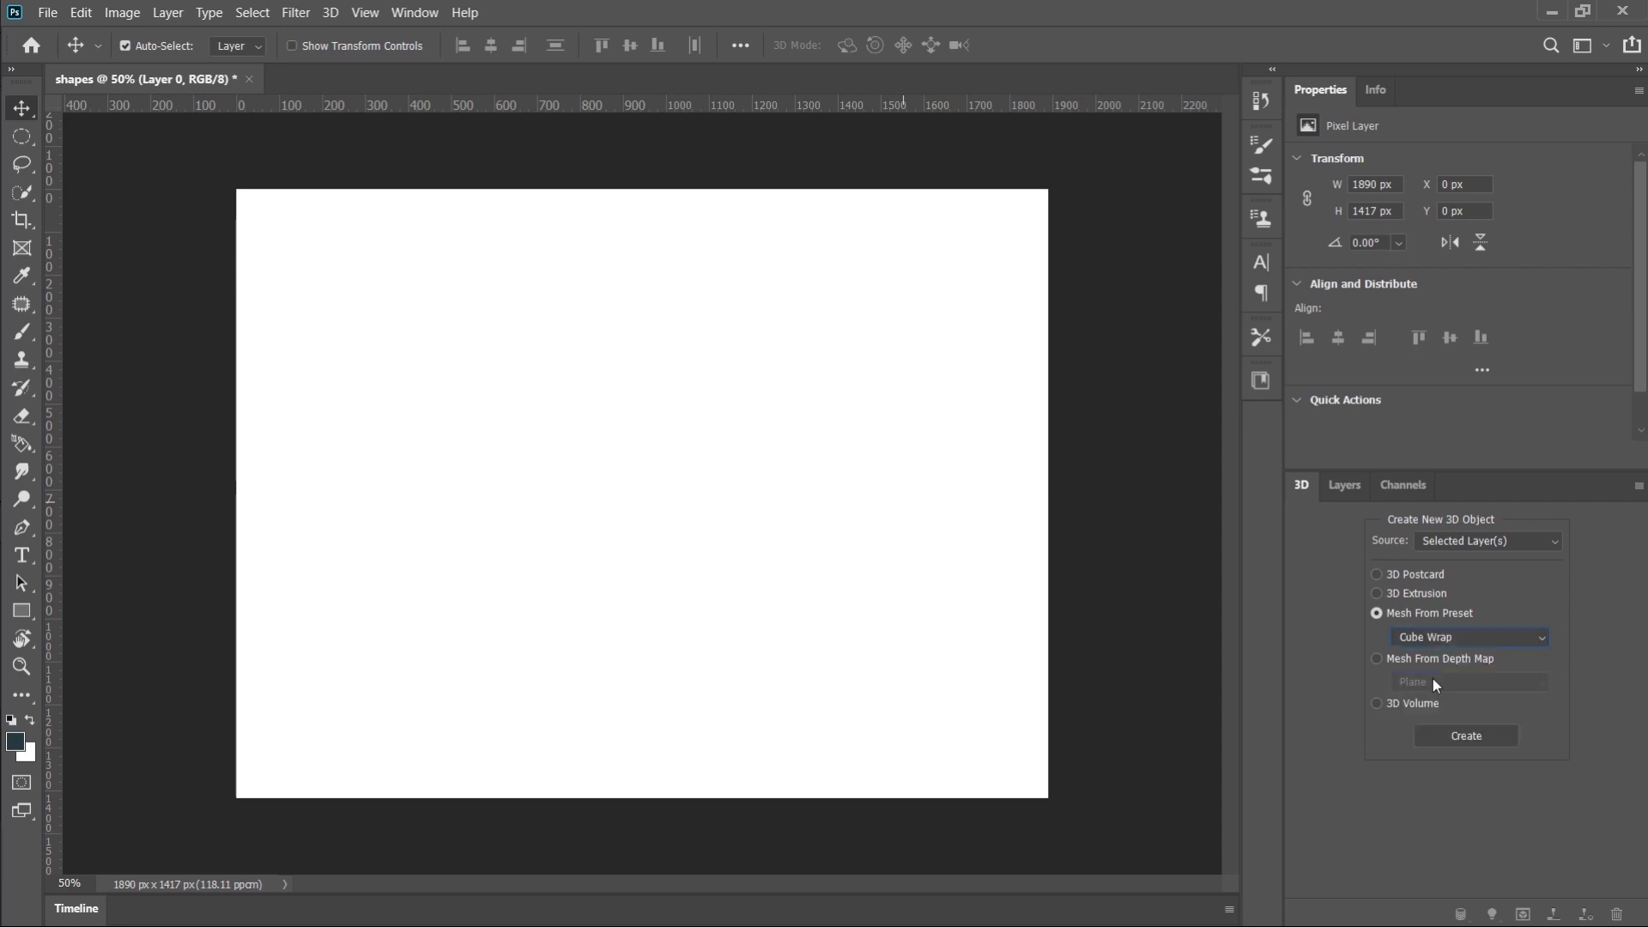
{"action": "left_click", "coordinate": [1450, 736]}
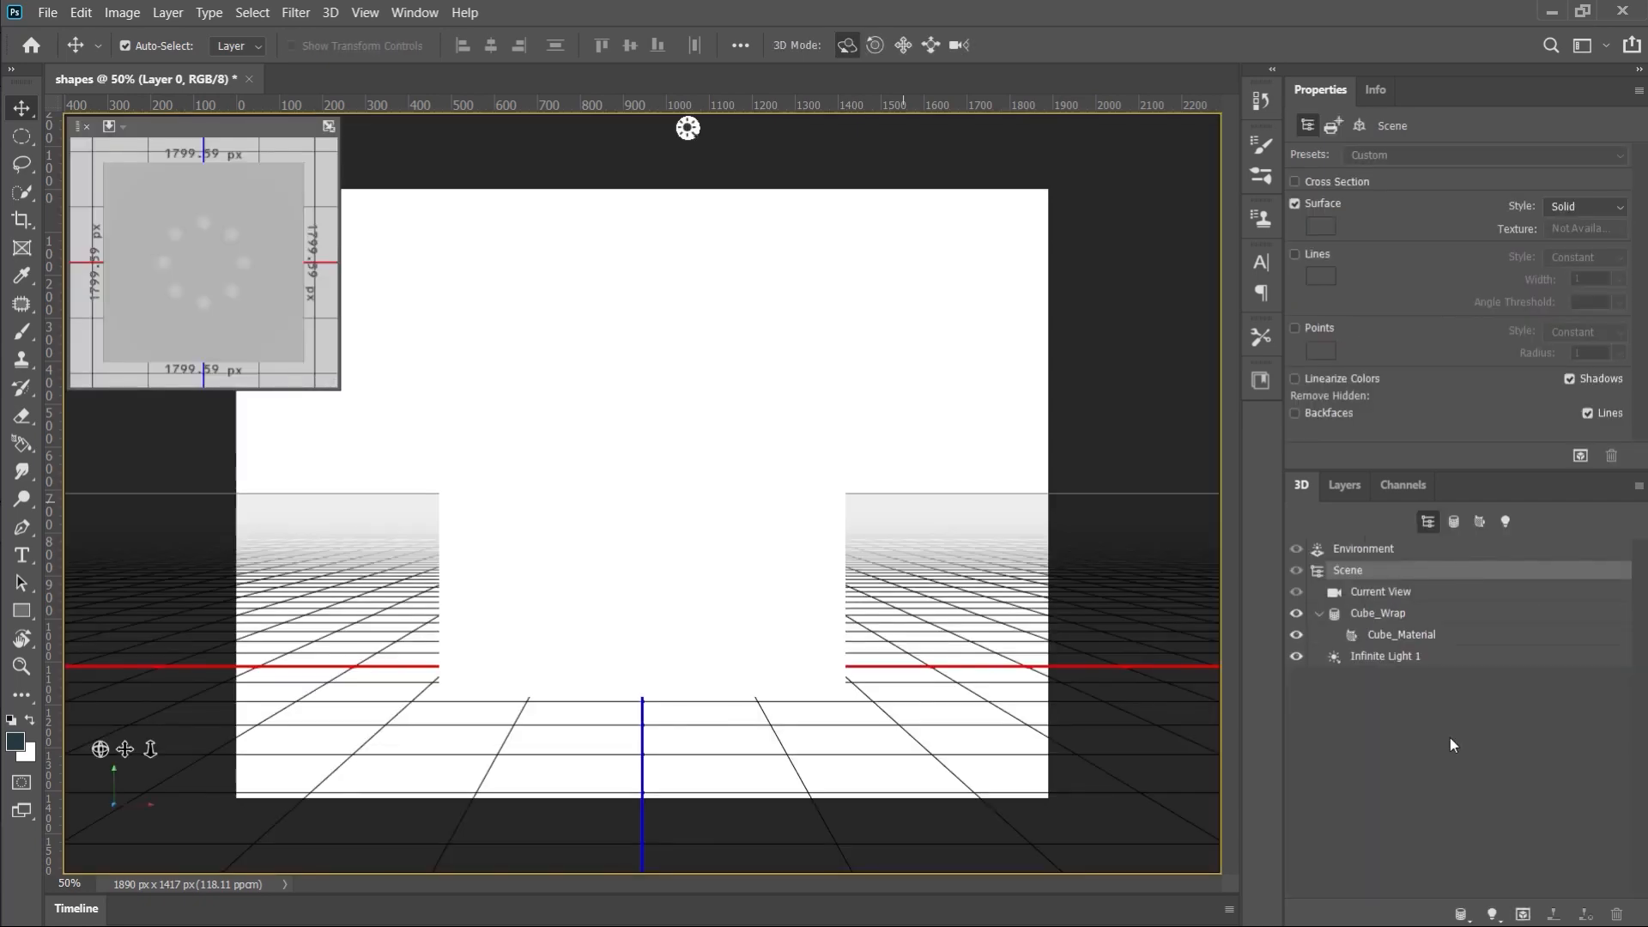
{"action": "left_click_drag", "start_coordinate": [962, 462], "coordinate": [928, 402]}
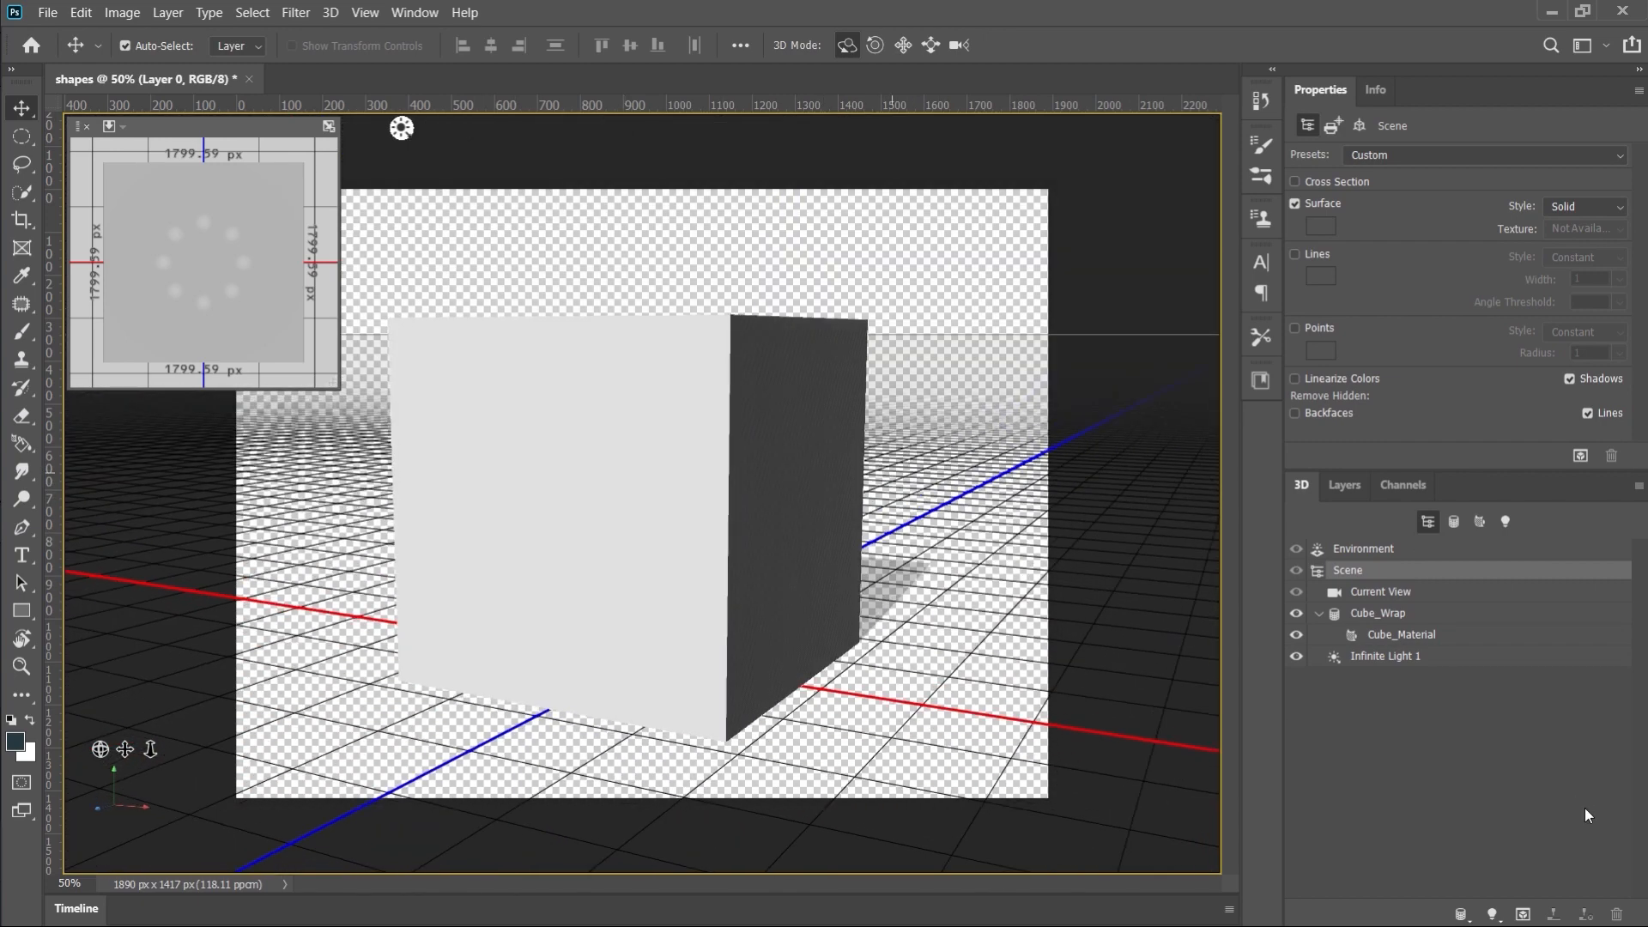
{"action": "key", "text": "ctrl+z"}
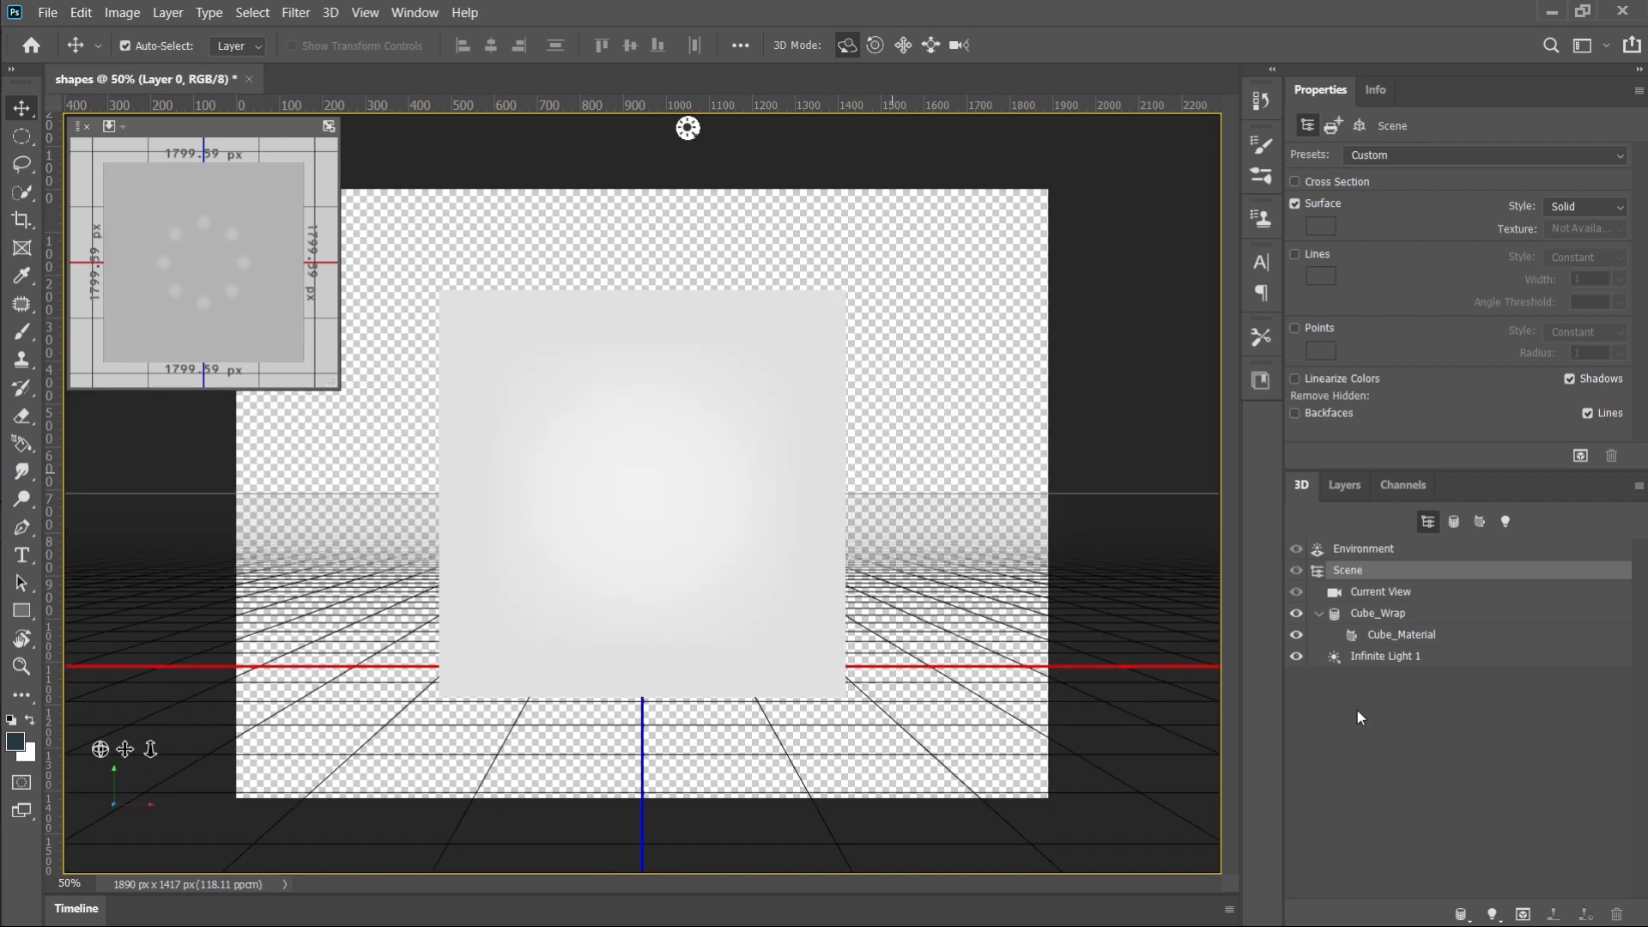
{"action": "key", "text": "ctrl+z"}
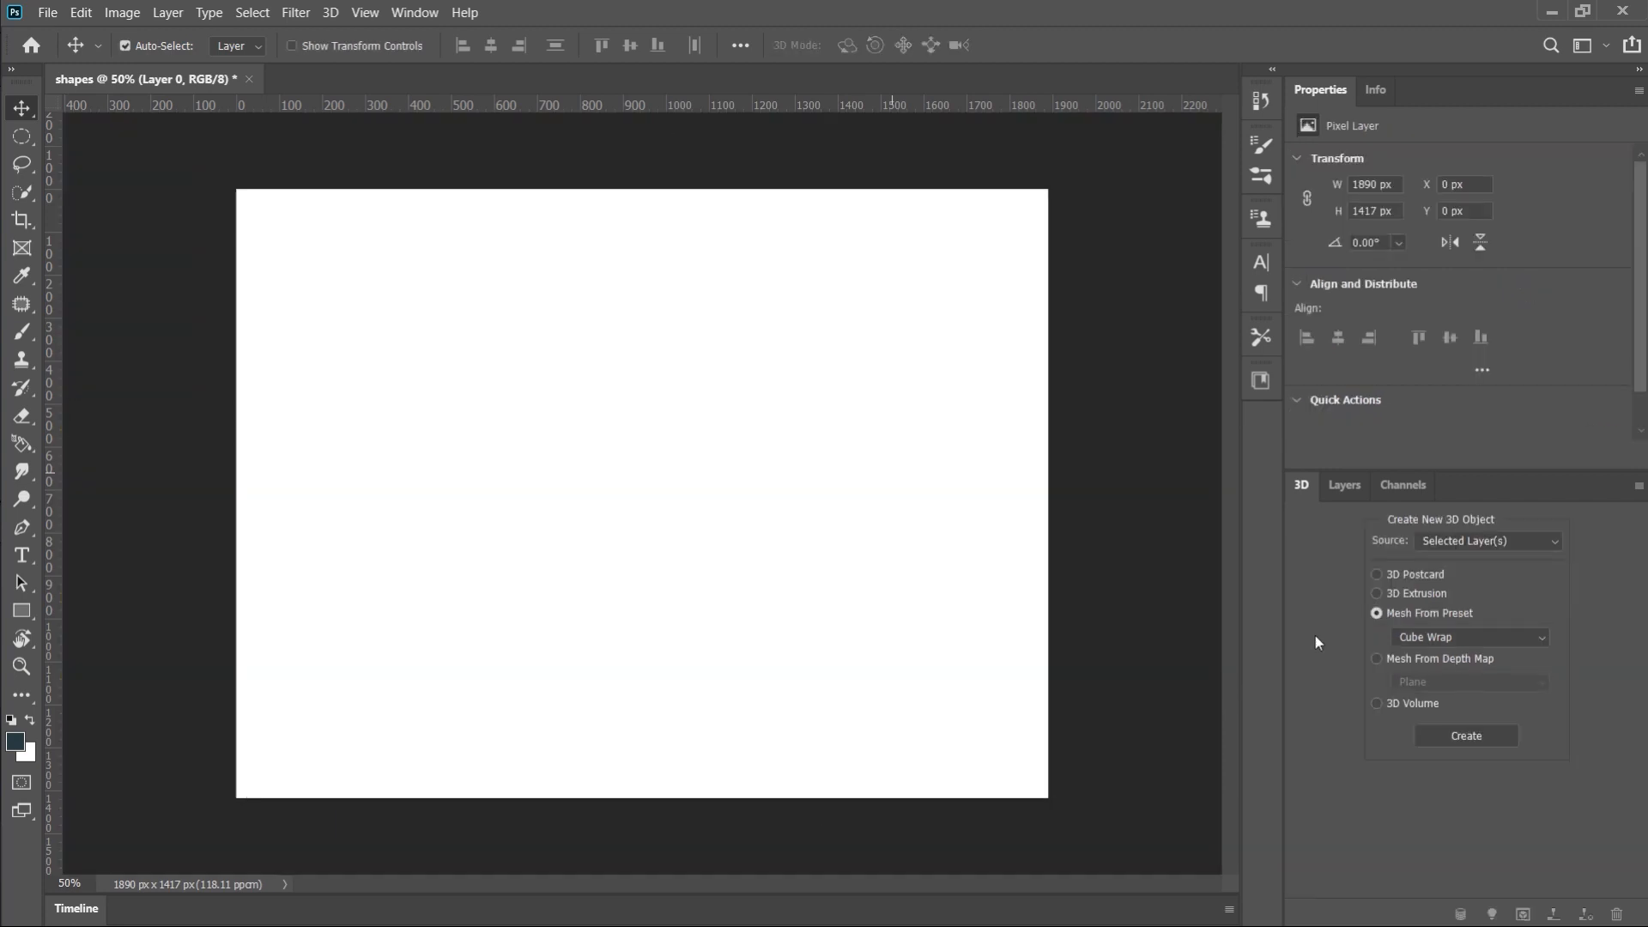
Step: Create a Cube mesh from the layer, and undo it after inspecting its faces and separate face materials
{"action": "left_click", "coordinate": [1429, 639]}
{"action": "left_click", "coordinate": [1425, 686]}
{"action": "left_click", "coordinate": [1447, 733]}
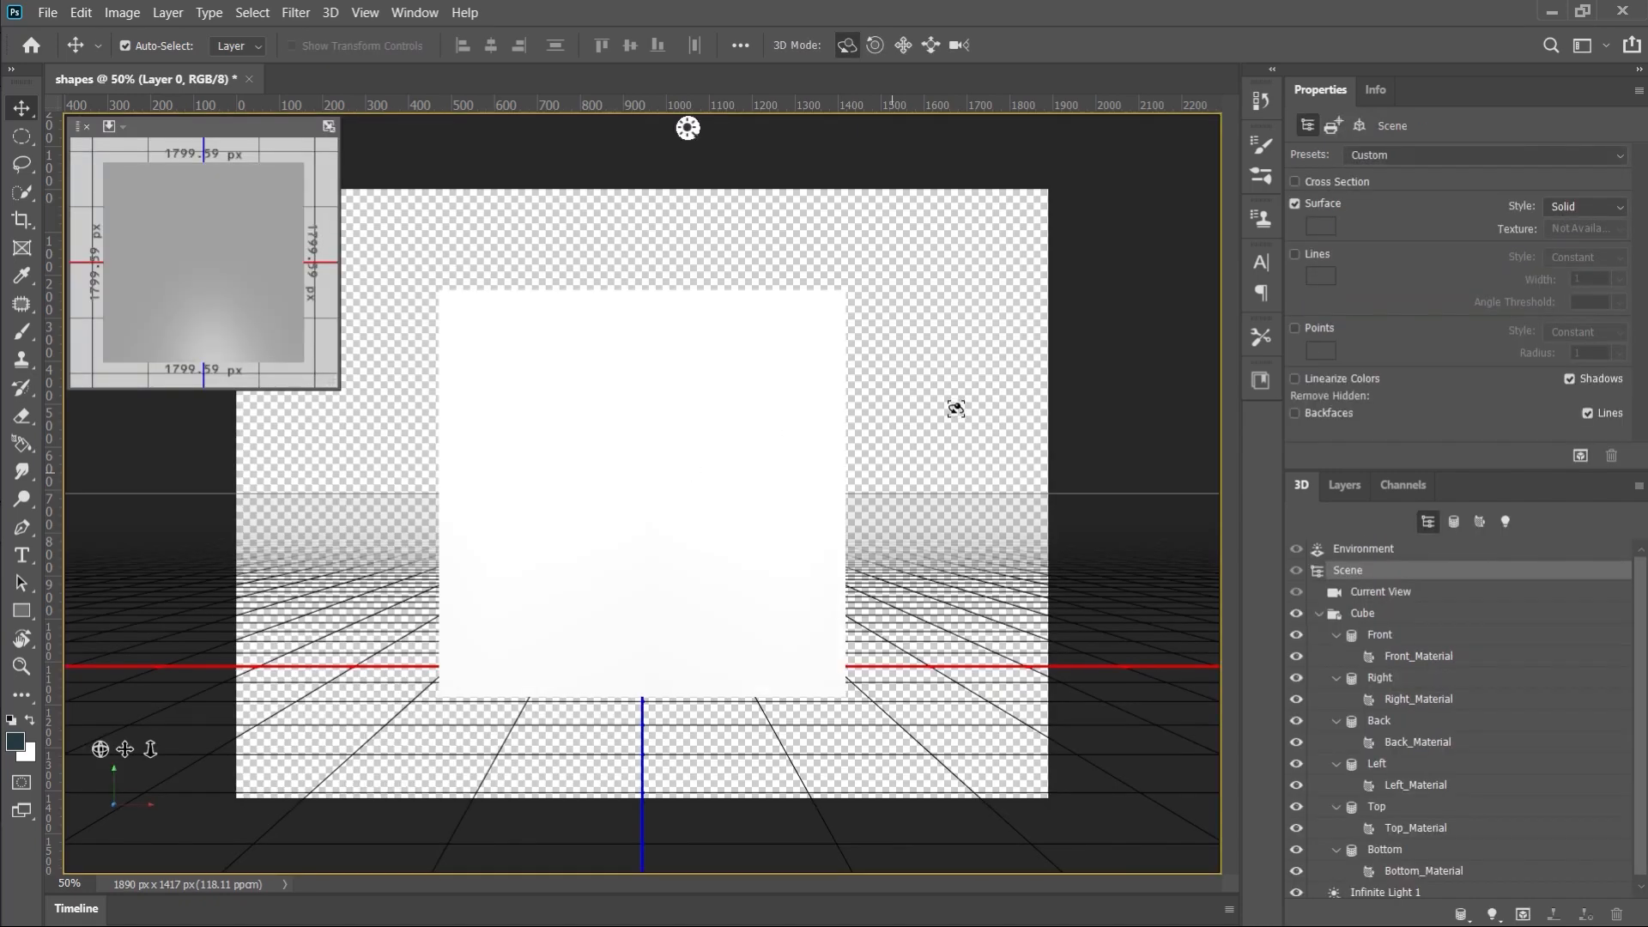
{"action": "left_click_drag", "start_coordinate": [956, 443], "coordinate": [885, 489]}
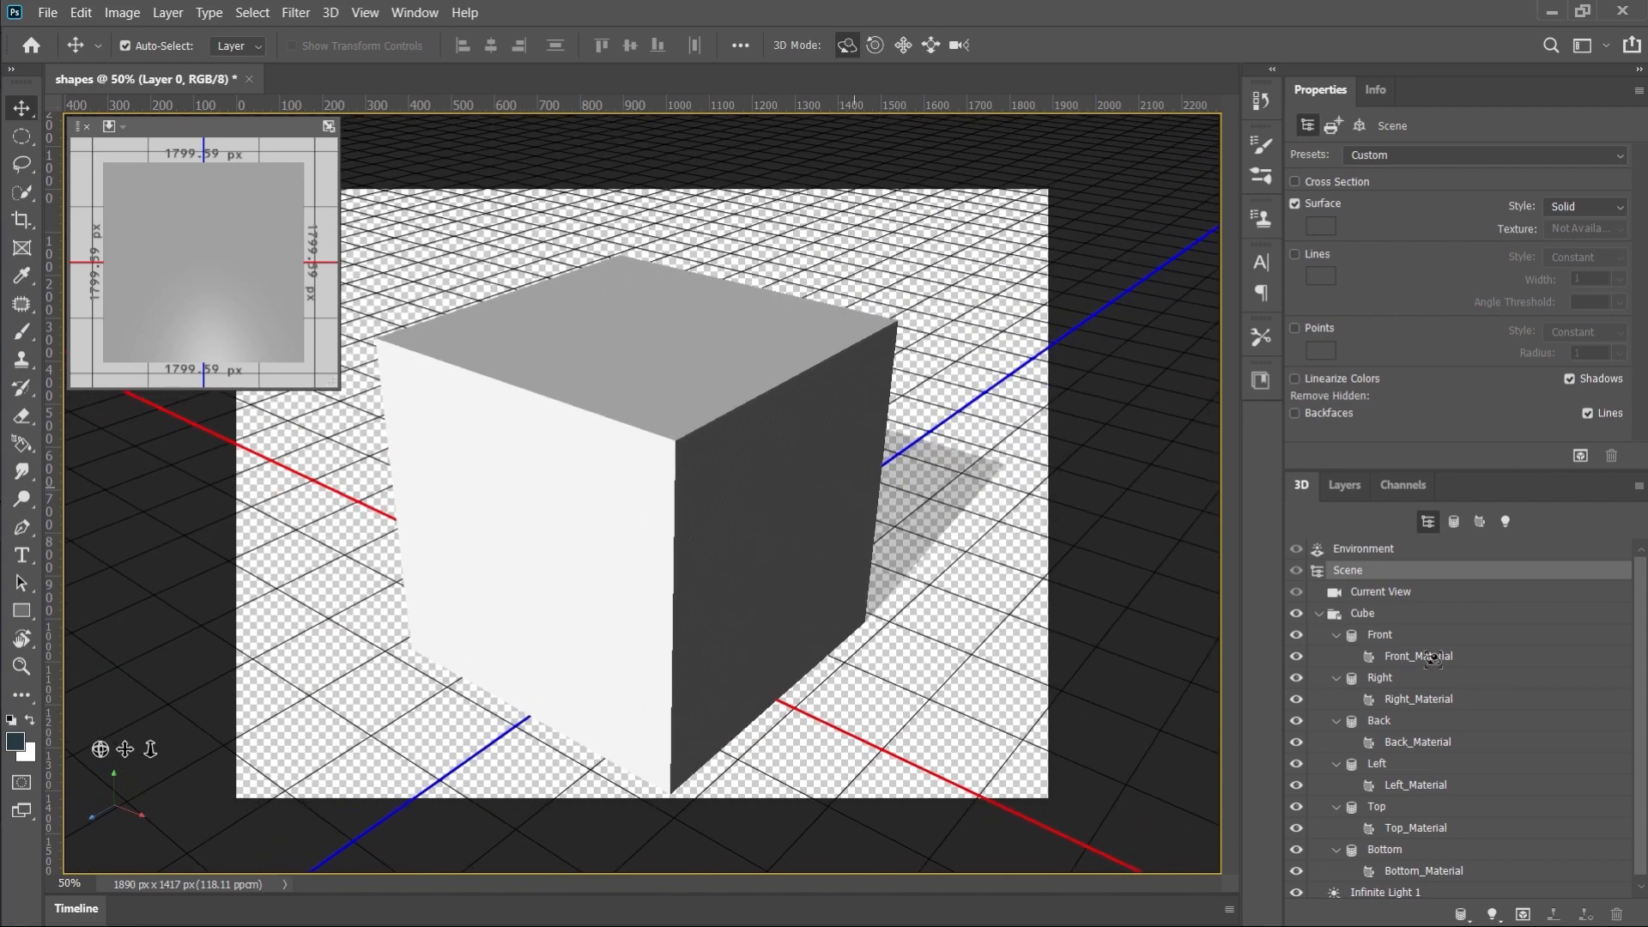
{"action": "scroll", "coordinate": [1431, 660], "scroll_direction": "down", "scroll_amount": 1}
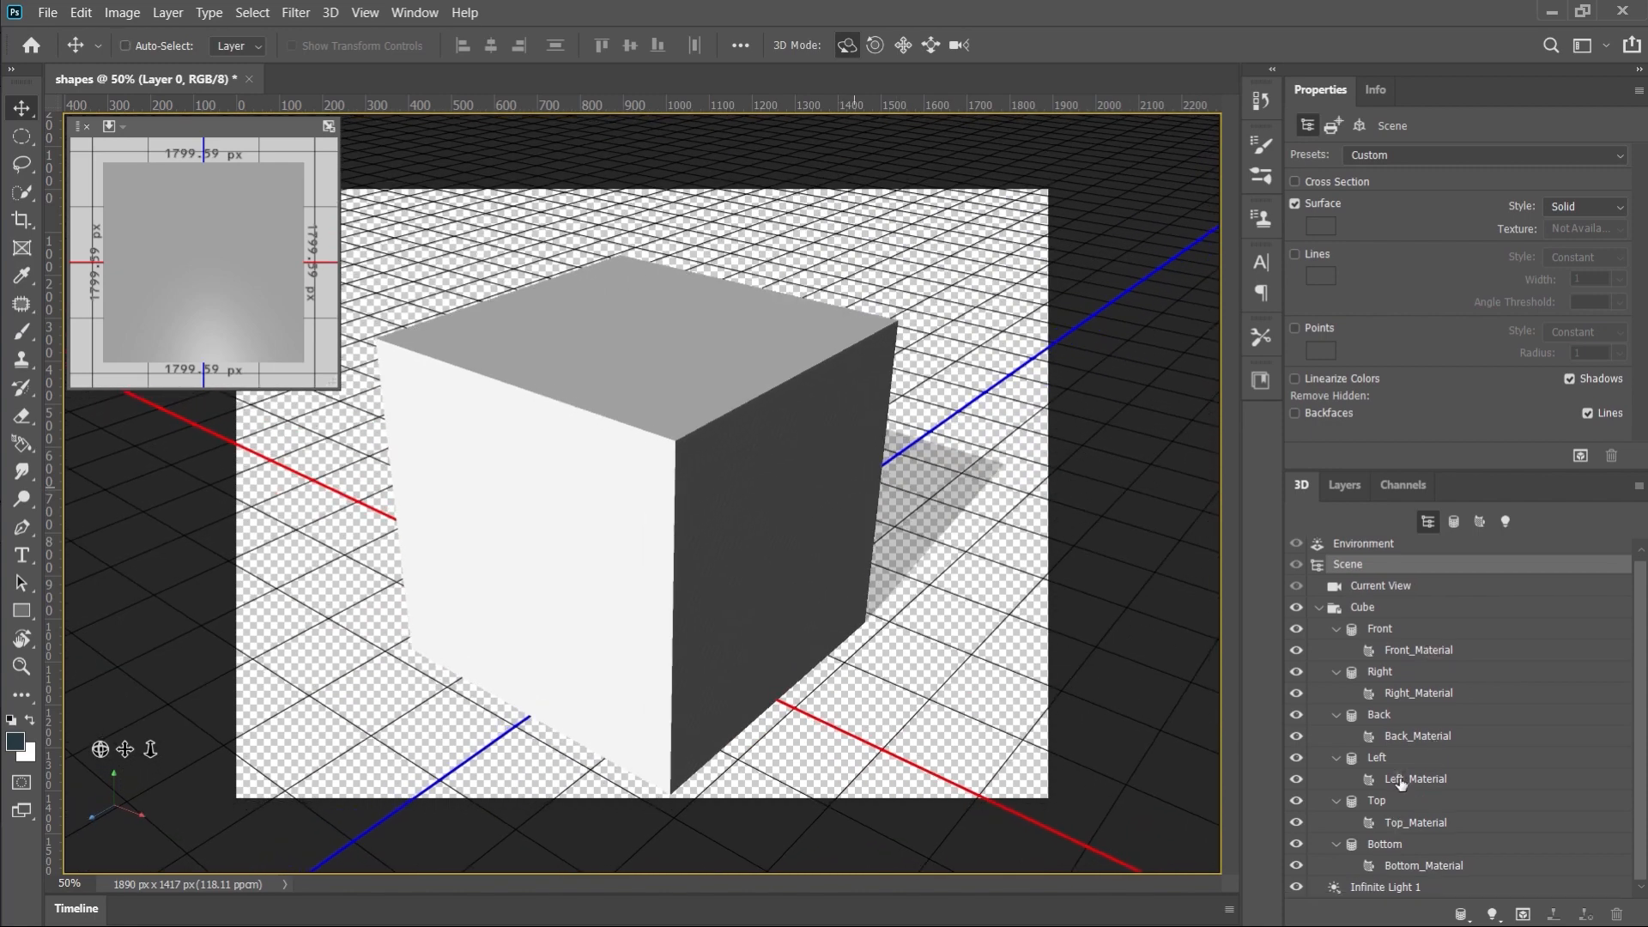
{"action": "key", "text": "ctrl+z"}
Step: Create a Cylinder mesh from the layer, and undo it after viewing the shape and its materials
{"action": "left_click", "coordinate": [1415, 636]}
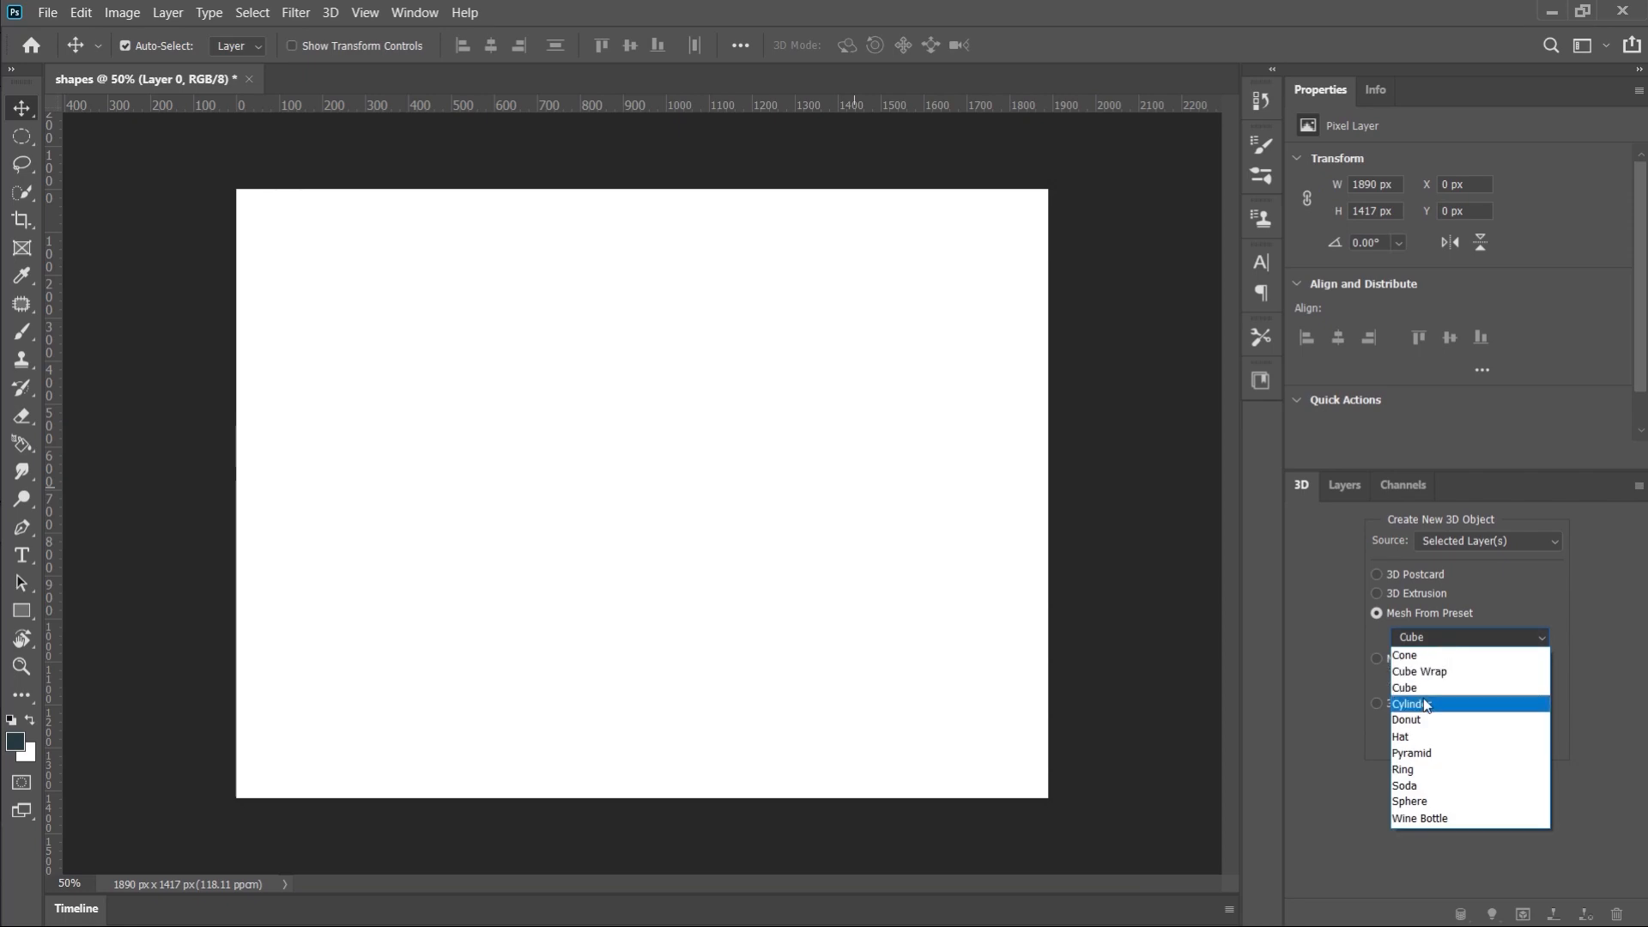
{"action": "left_click", "coordinate": [1426, 706]}
{"action": "left_click", "coordinate": [1458, 737]}
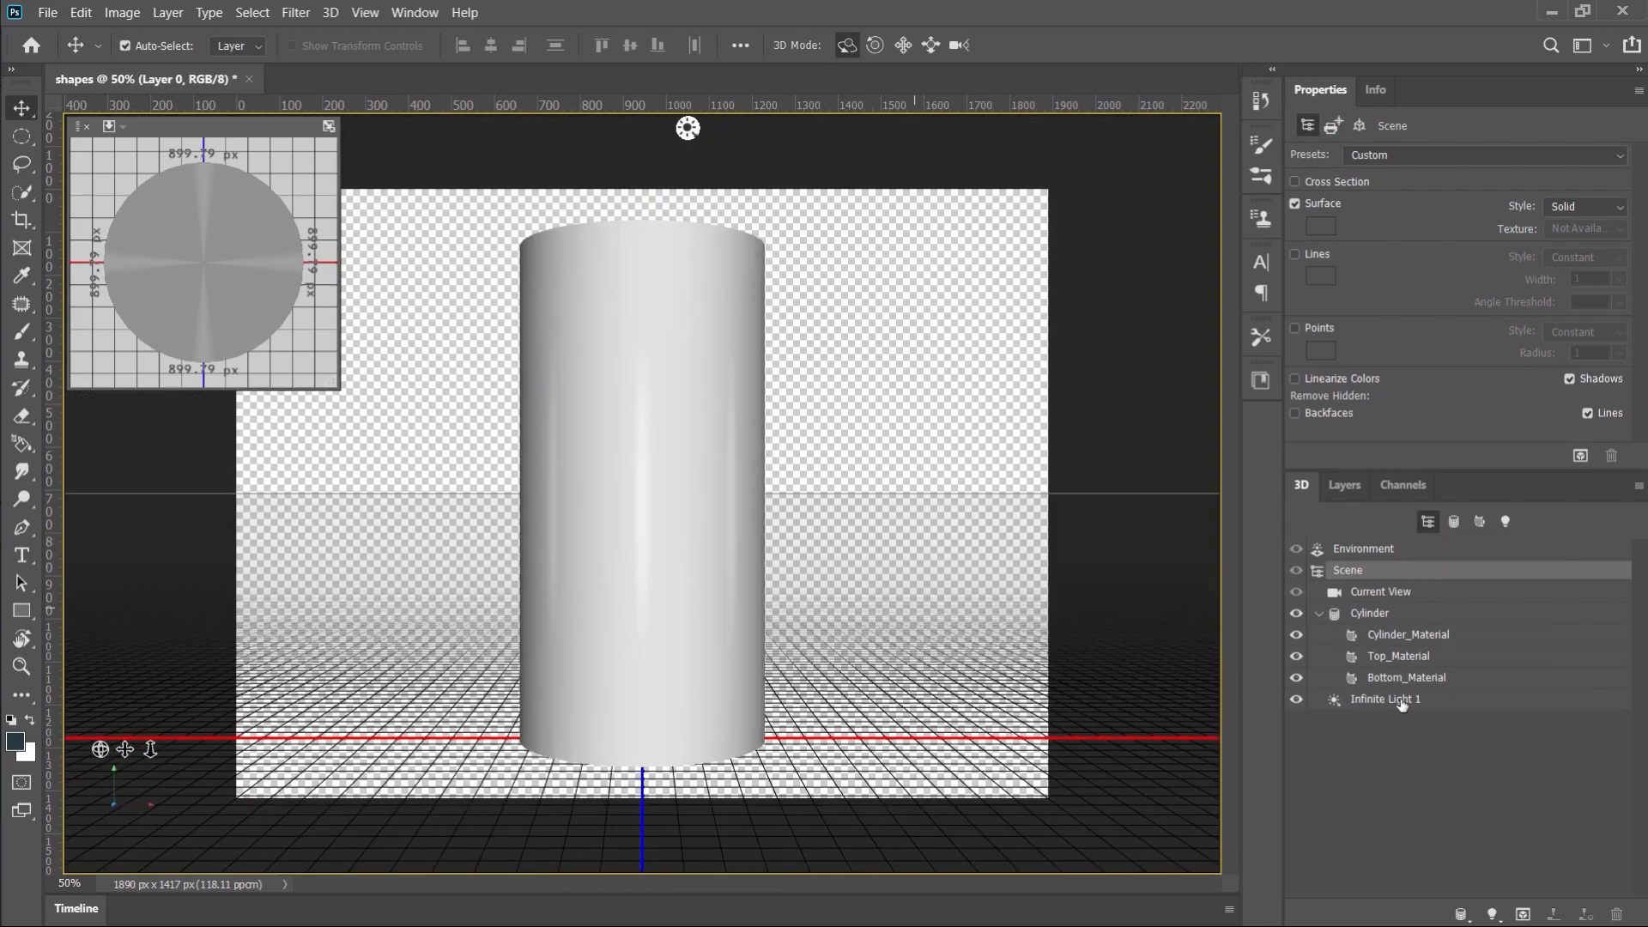
{"action": "key", "text": "ctrl+z"}
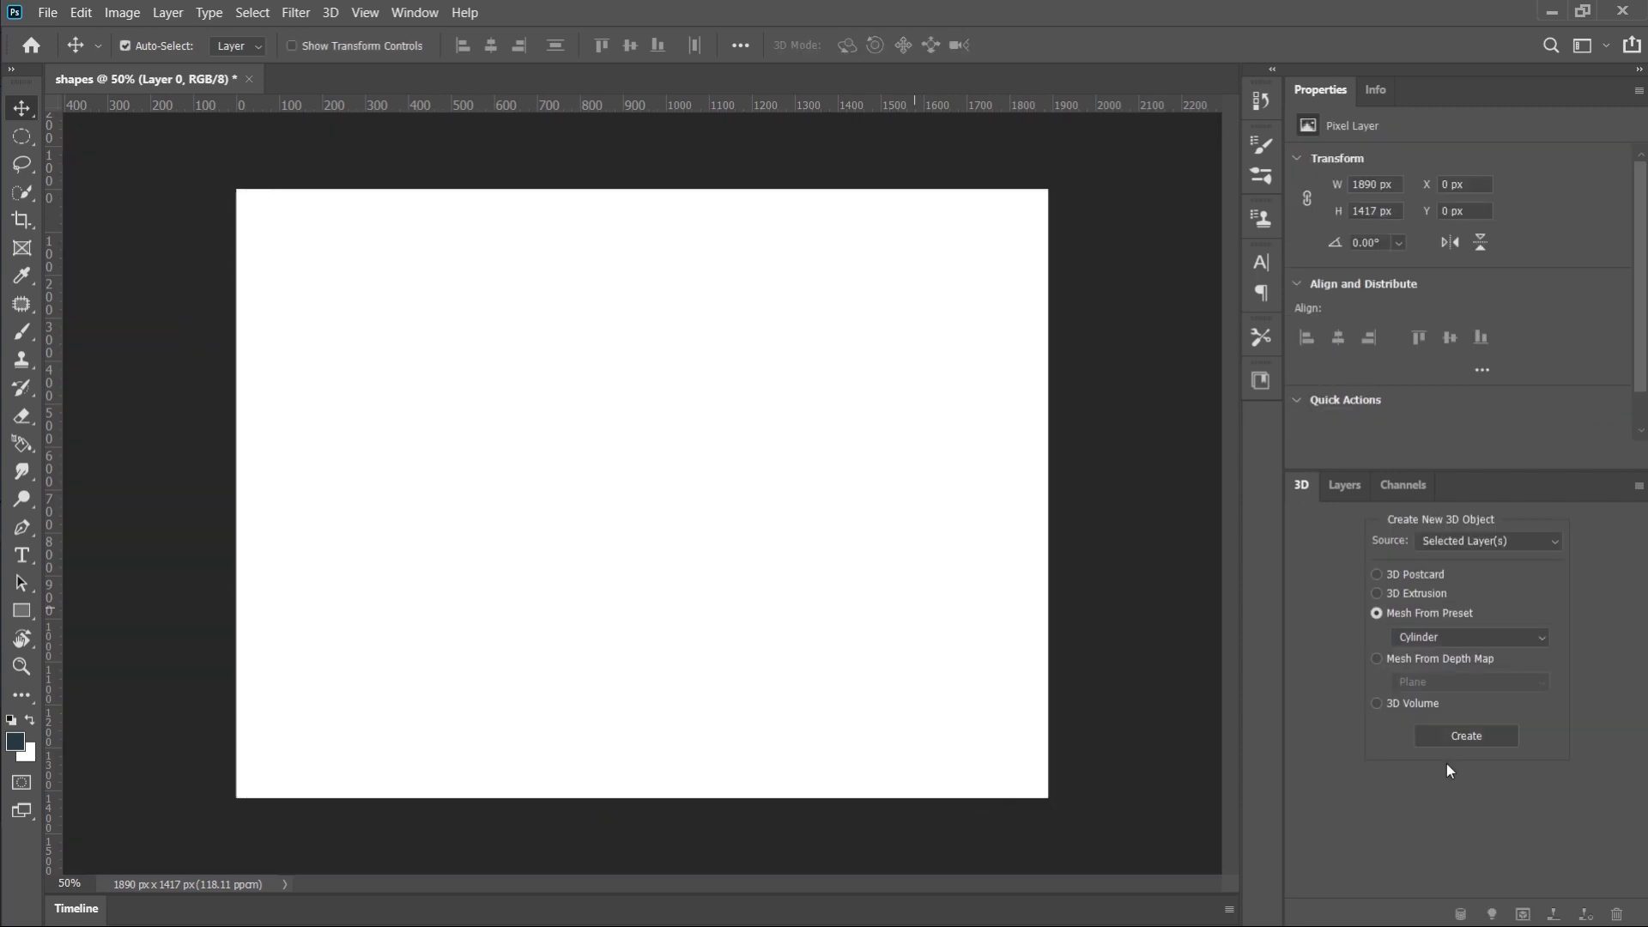
Step: Try the Donut and Hat mesh presets on the layer in turn, orbiting around each shape
{"action": "left_click", "coordinate": [1481, 641]}
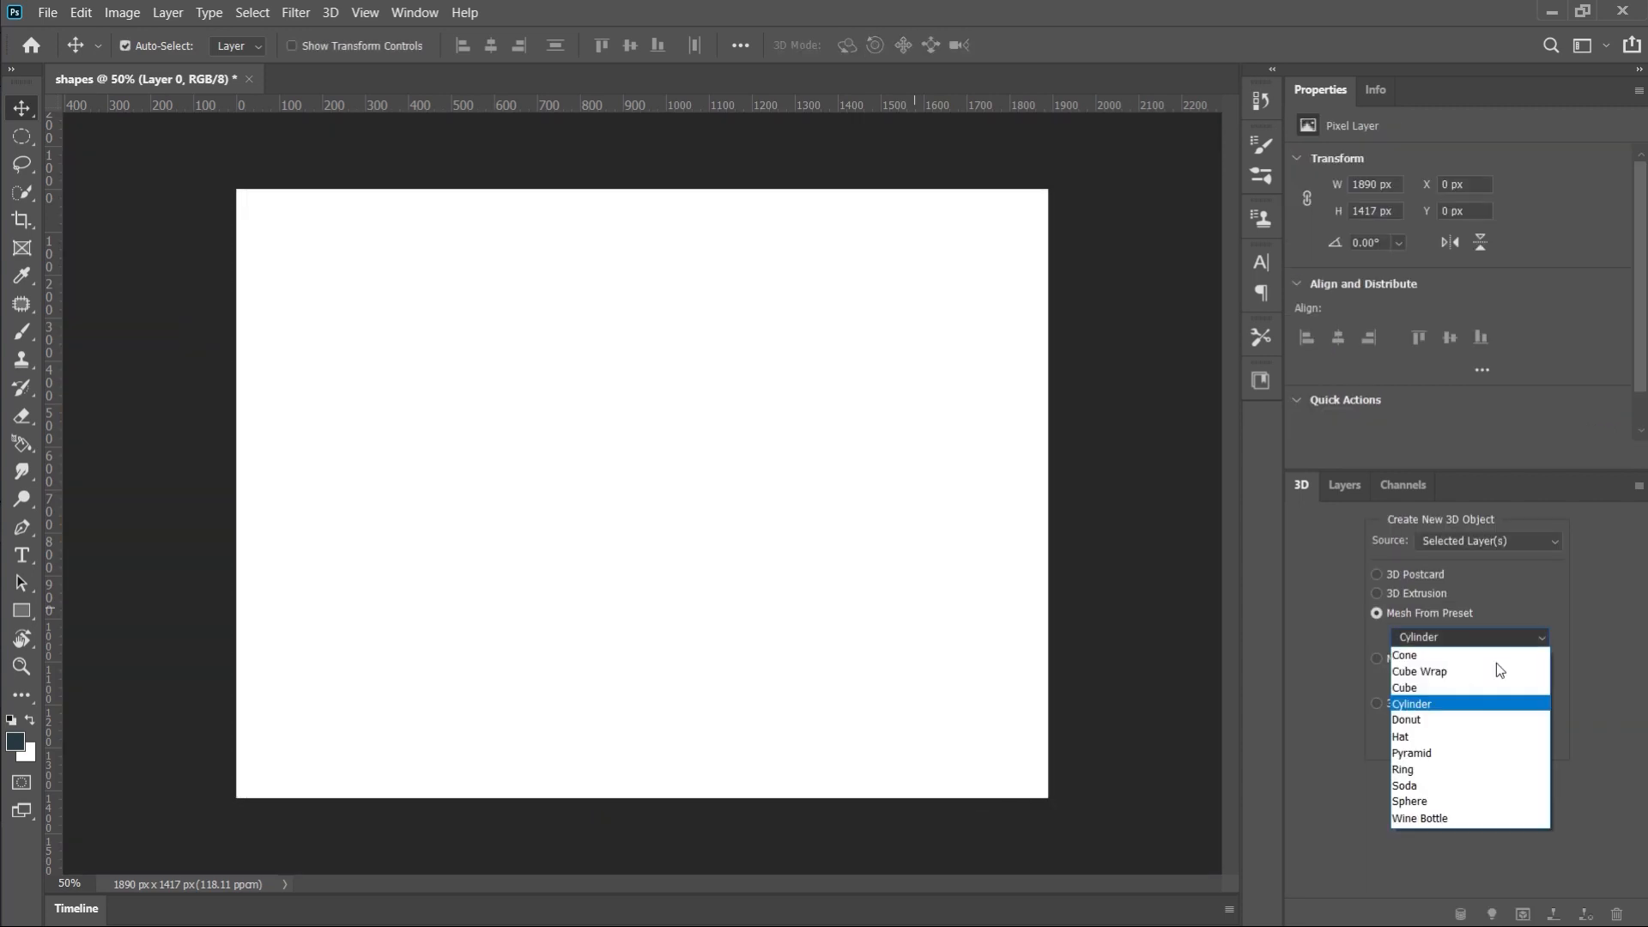
{"action": "left_click", "coordinate": [1466, 710]}
{"action": "left_click", "coordinate": [1468, 735]}
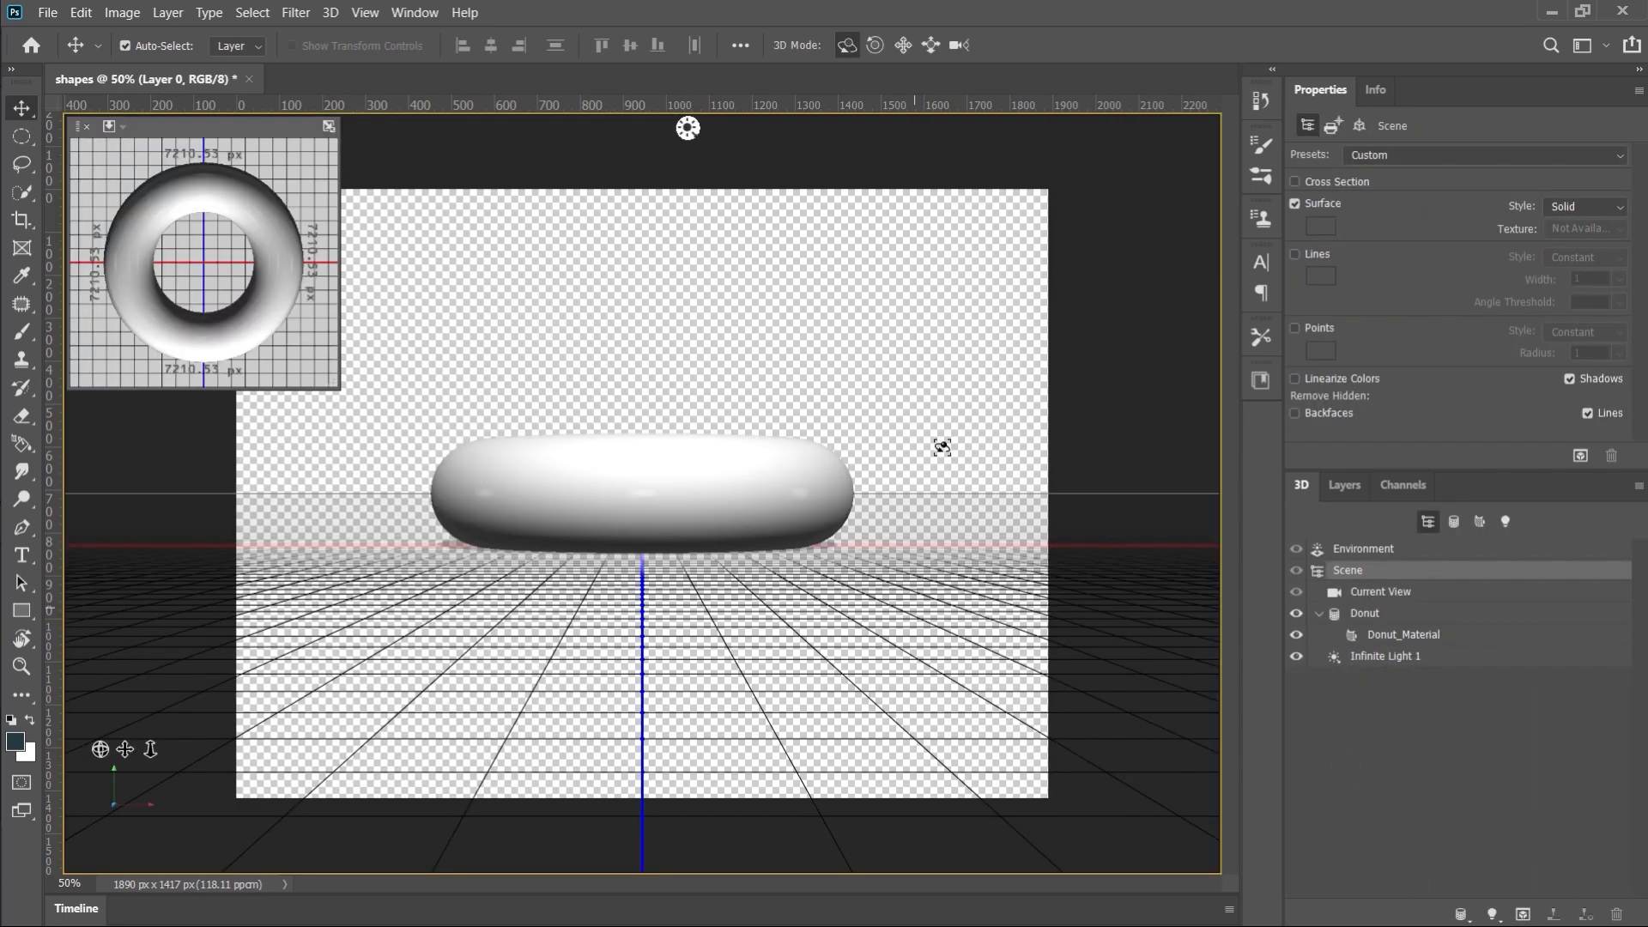
{"action": "left_click_drag", "start_coordinate": [950, 468], "coordinate": [936, 686]}
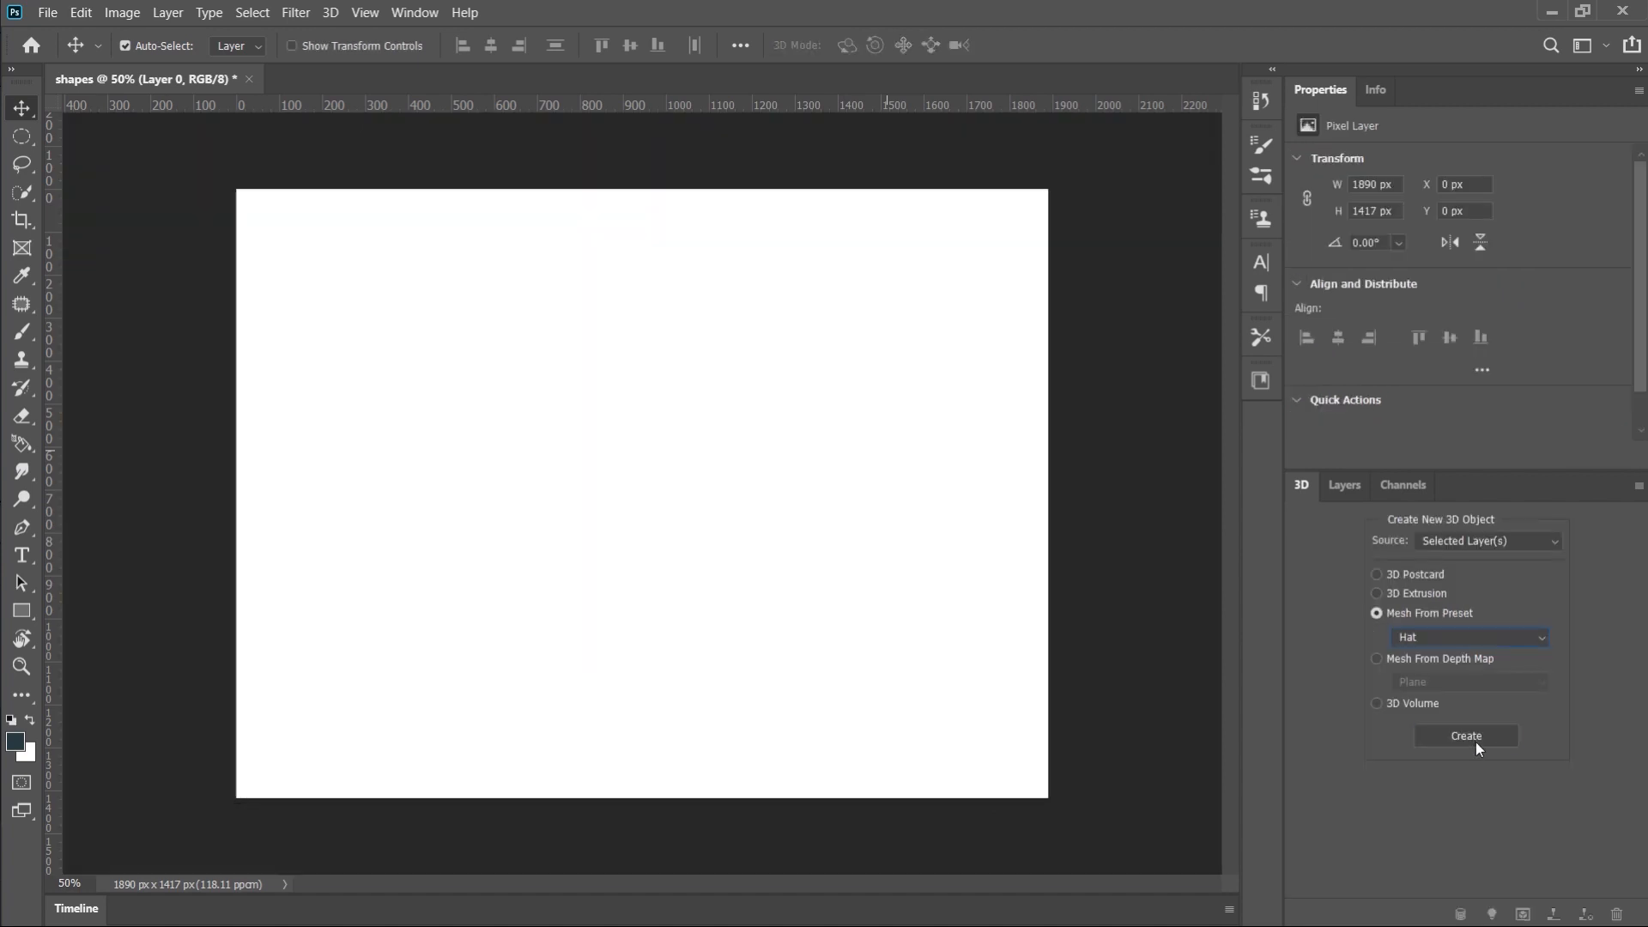
{"action": "left_click", "coordinate": [1473, 737]}
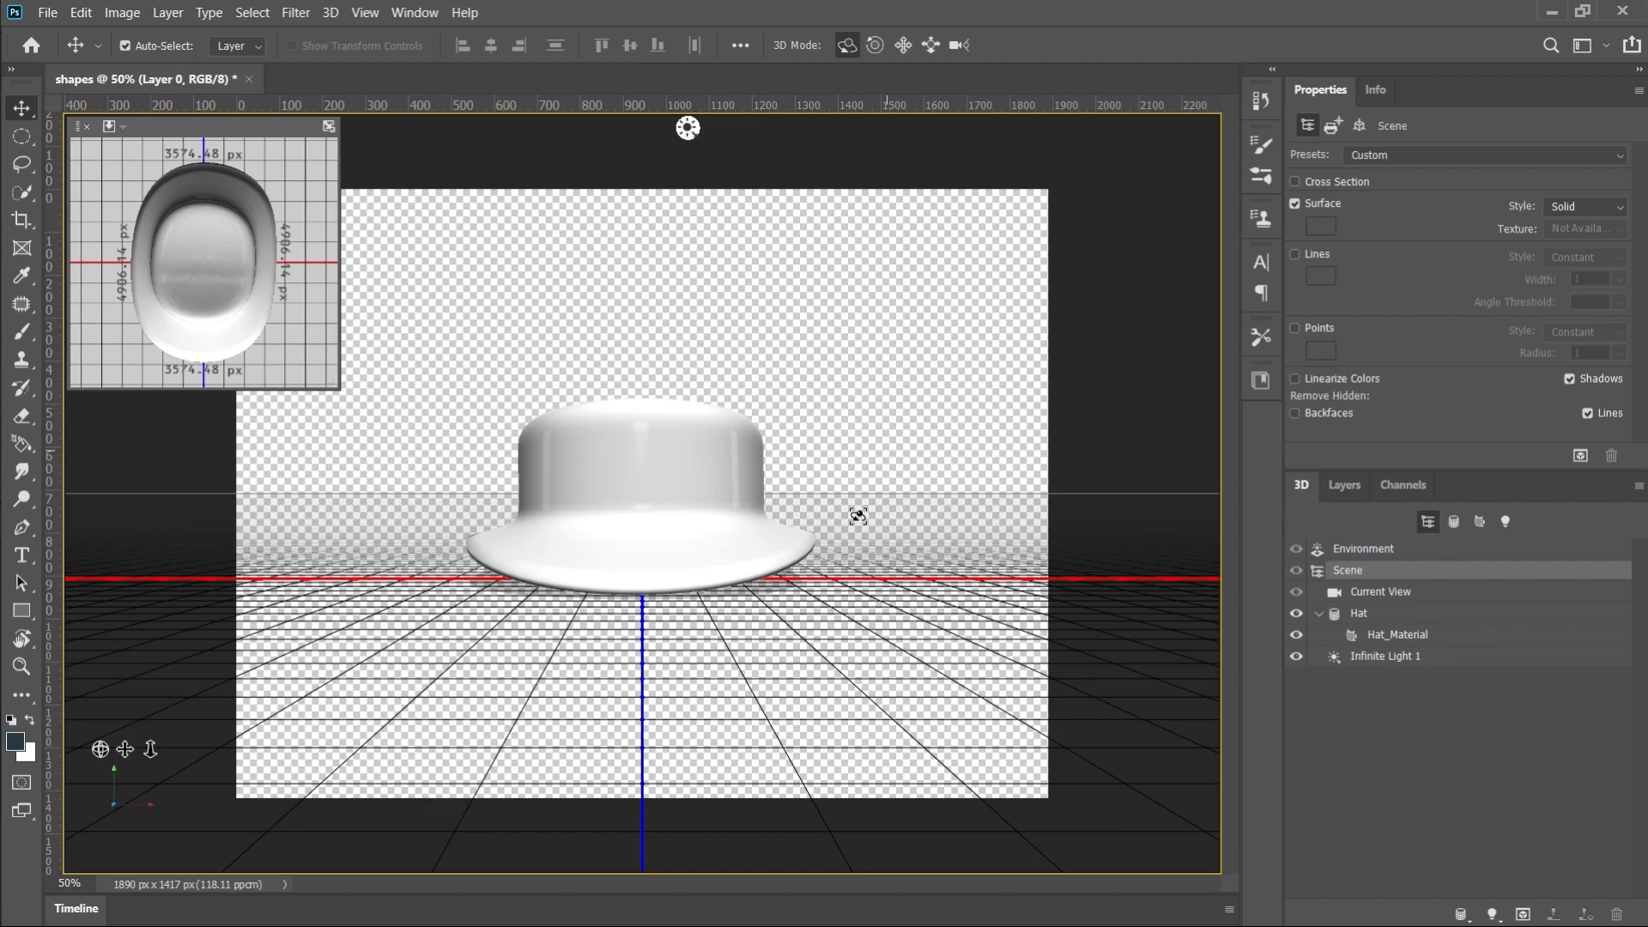
{"action": "left_click_drag", "start_coordinate": [825, 555], "coordinate": [915, 525]}
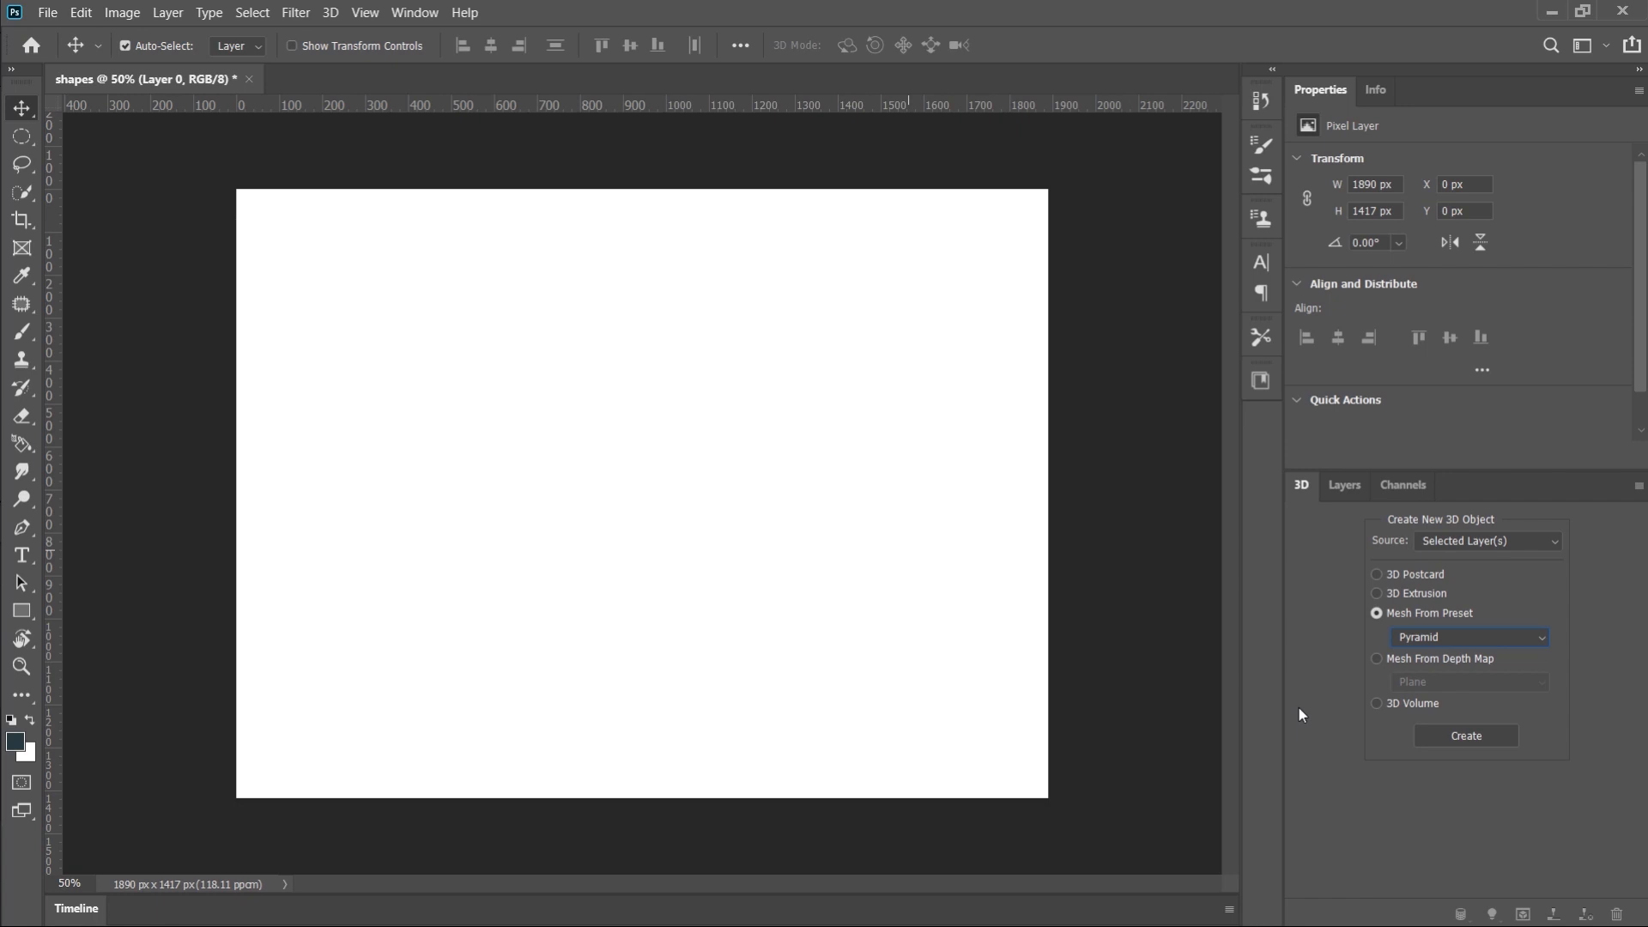
Step: Try the Pyramid and Ring mesh presets on the layer in turn, undoing each mesh after viewing its shape
{"action": "left_click", "coordinate": [1504, 732]}
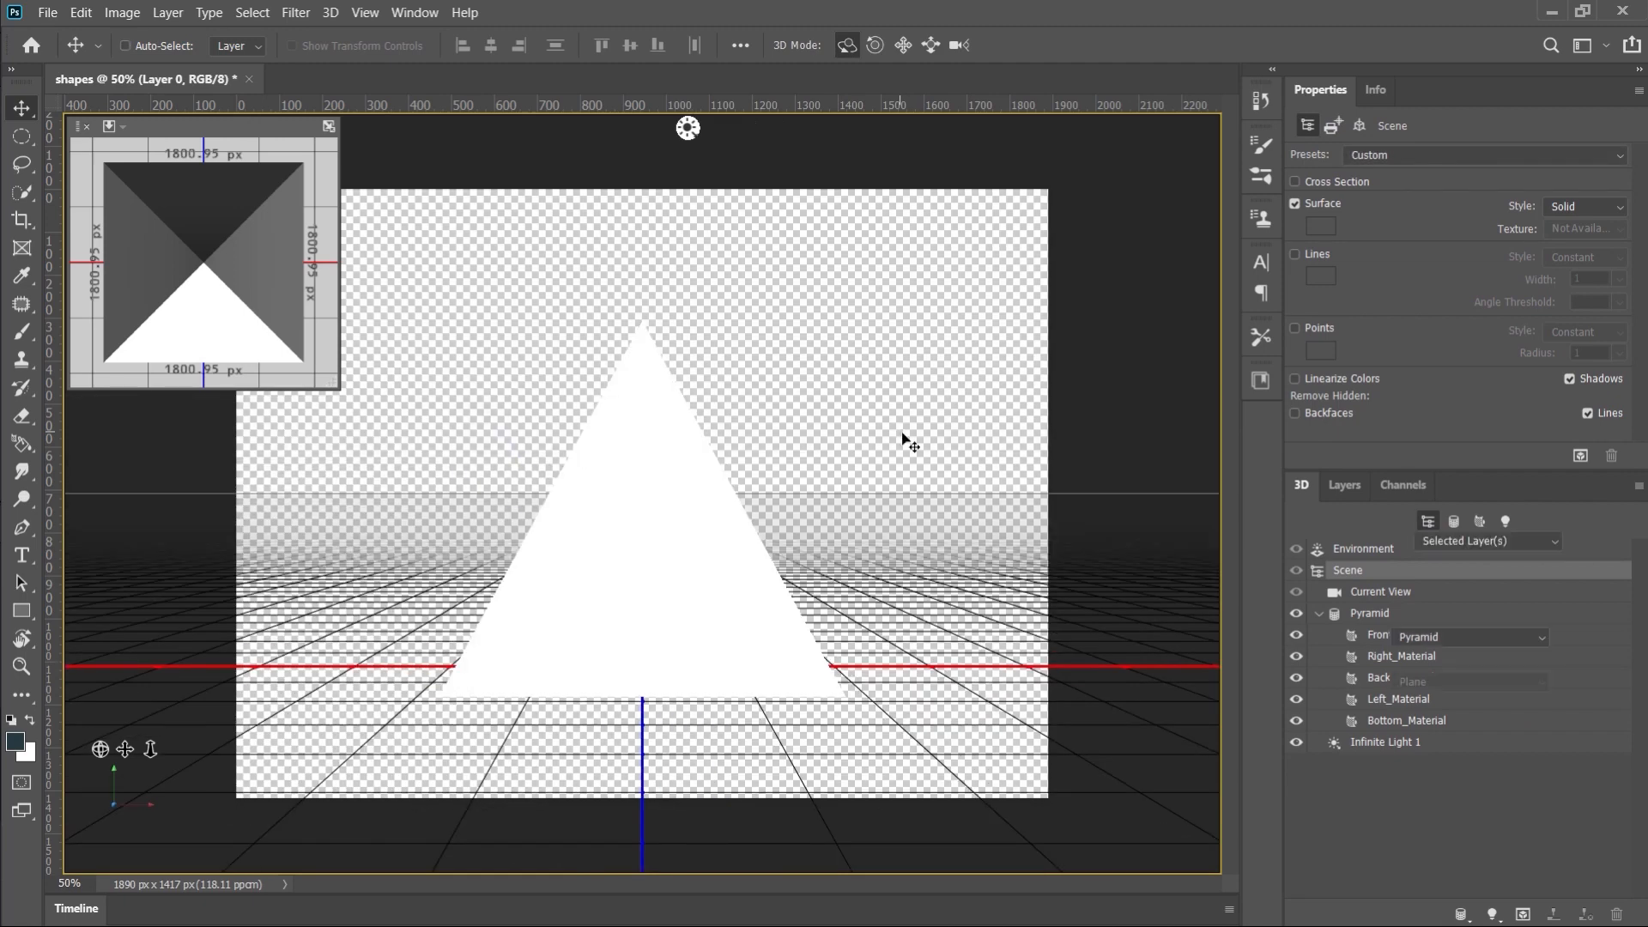
{"action": "key", "text": "ctrl+z"}
{"action": "left_click", "coordinate": [1441, 637]}
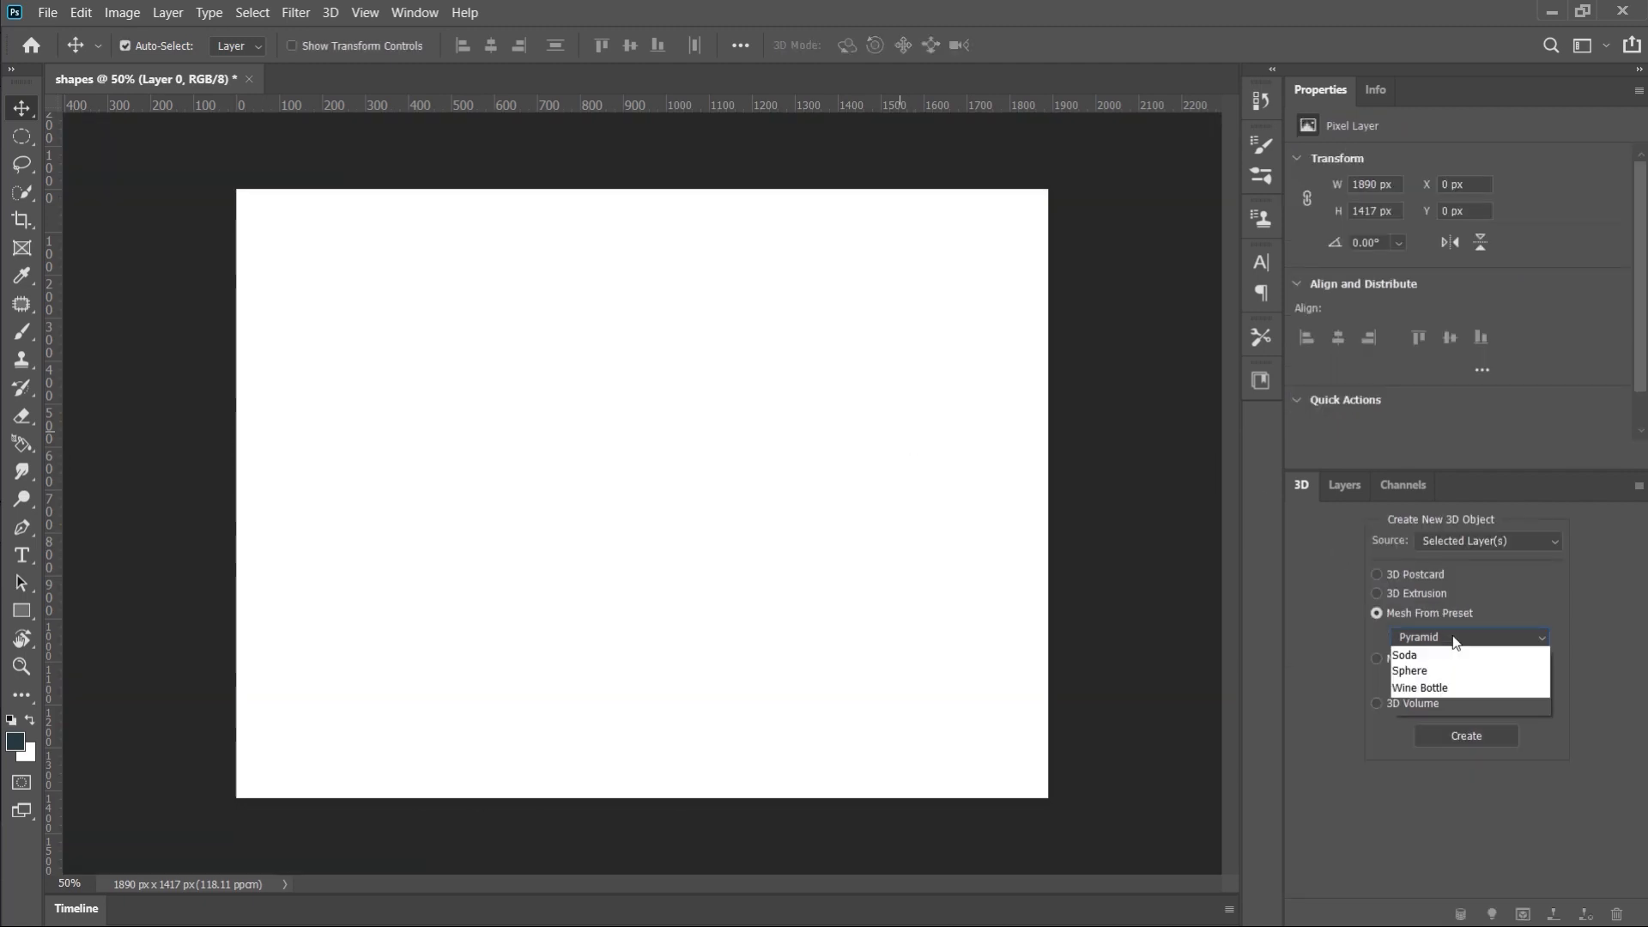
{"action": "left_click", "coordinate": [1449, 771]}
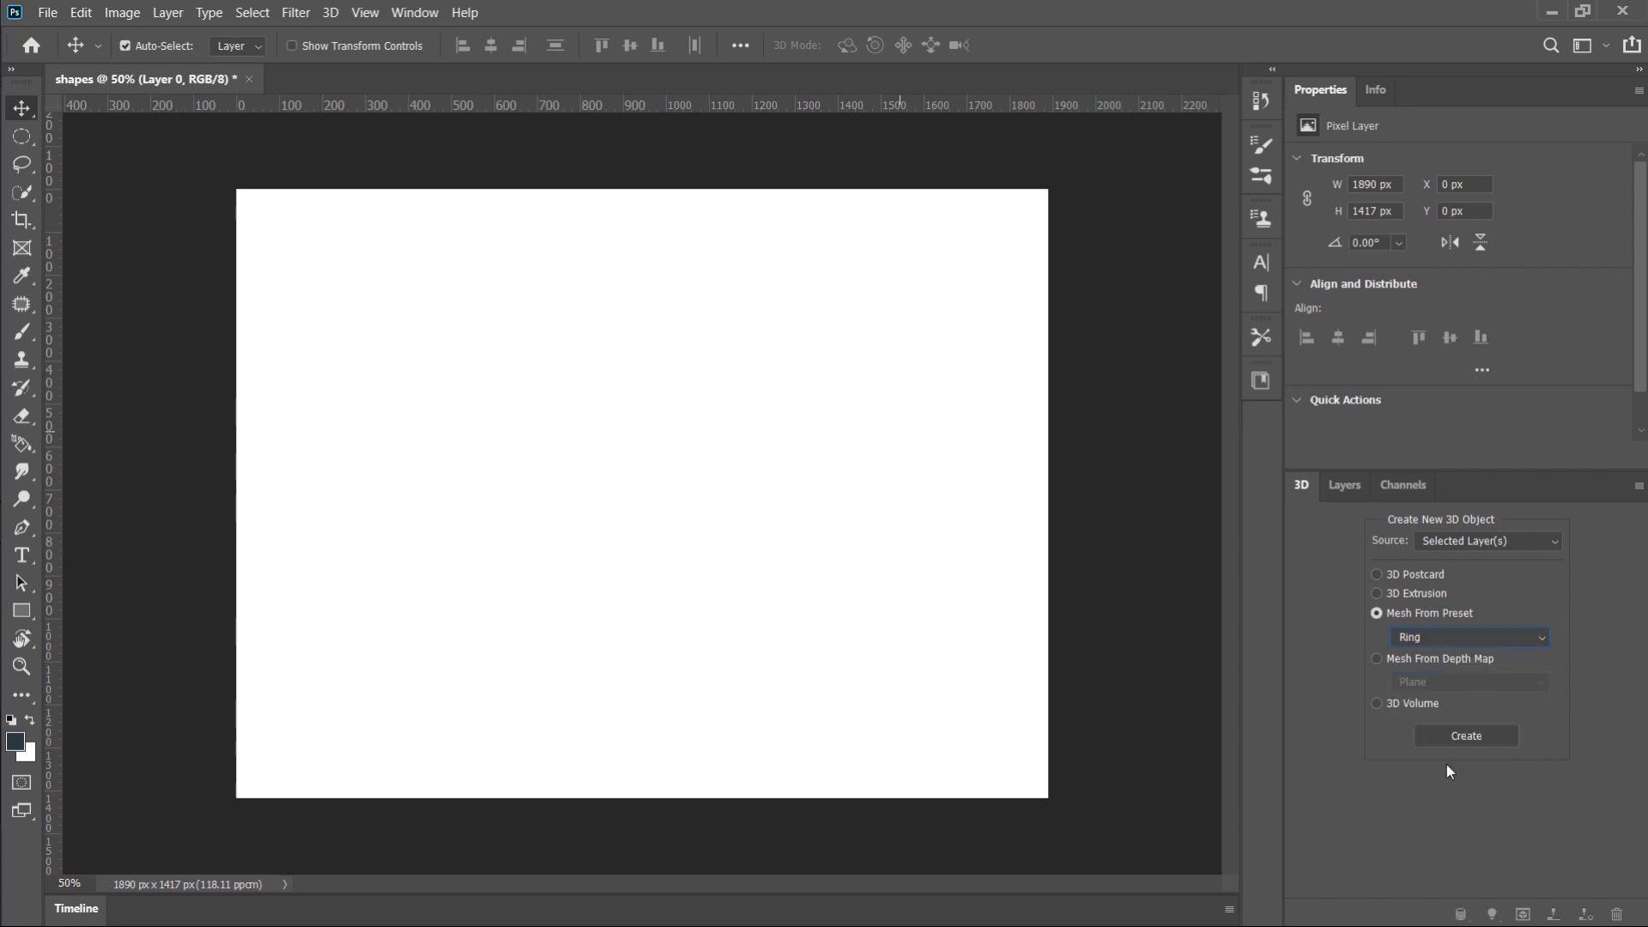
{"action": "left_click", "coordinate": [1473, 737]}
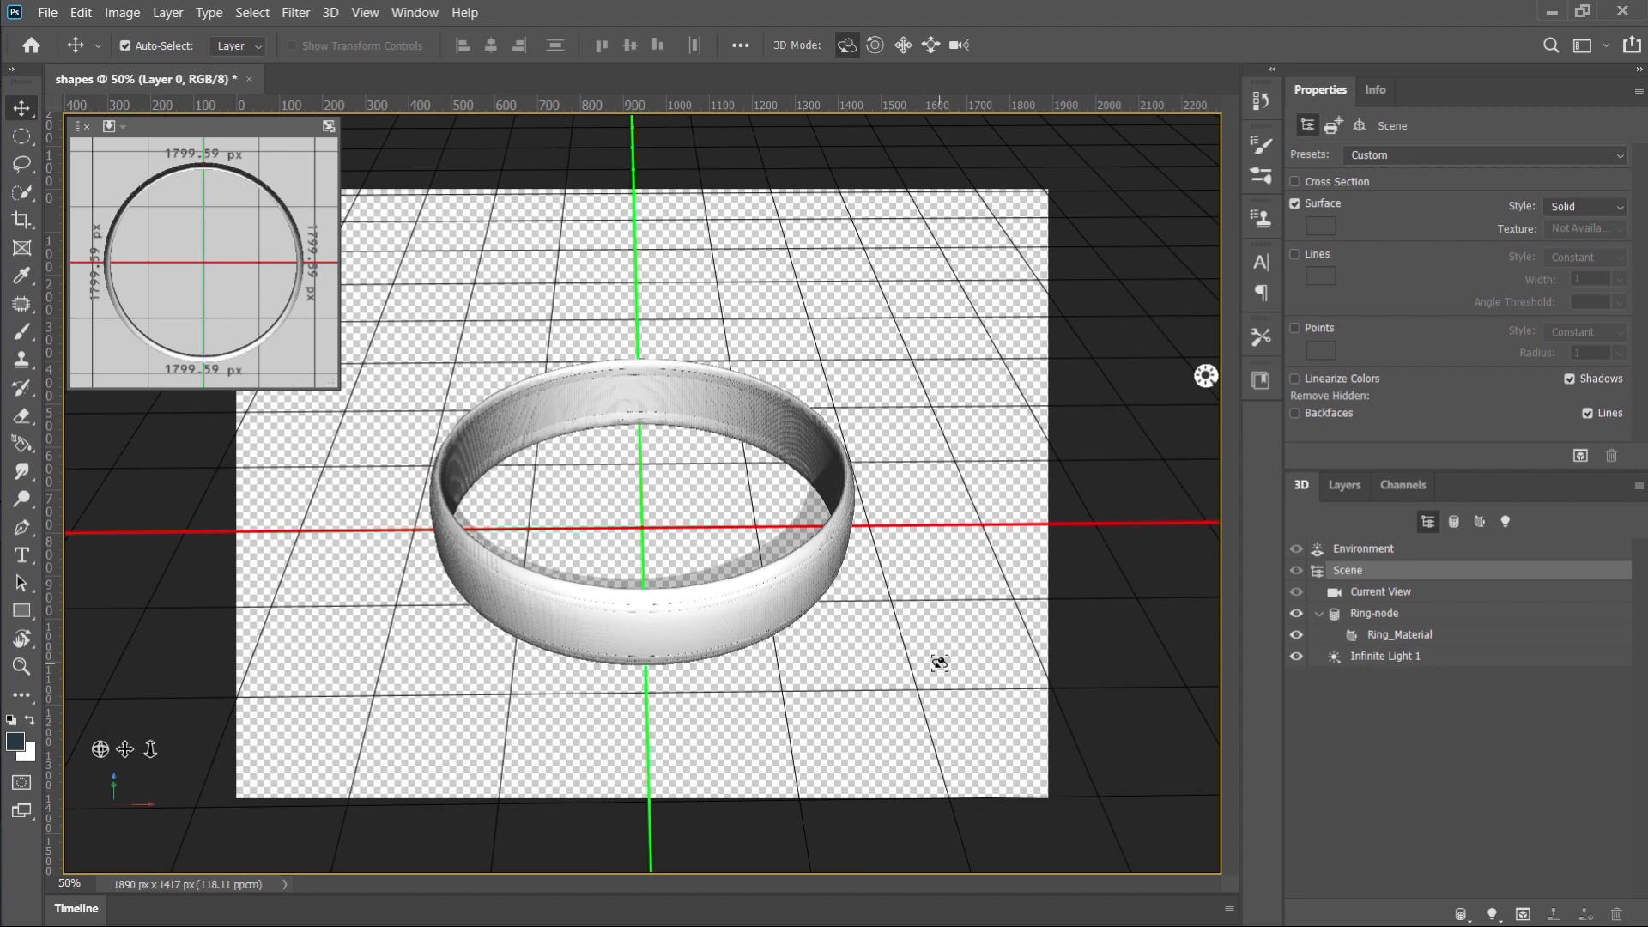
{"action": "key", "text": "ctrl+z"}
{"action": "key", "text": "ctrl+z"}
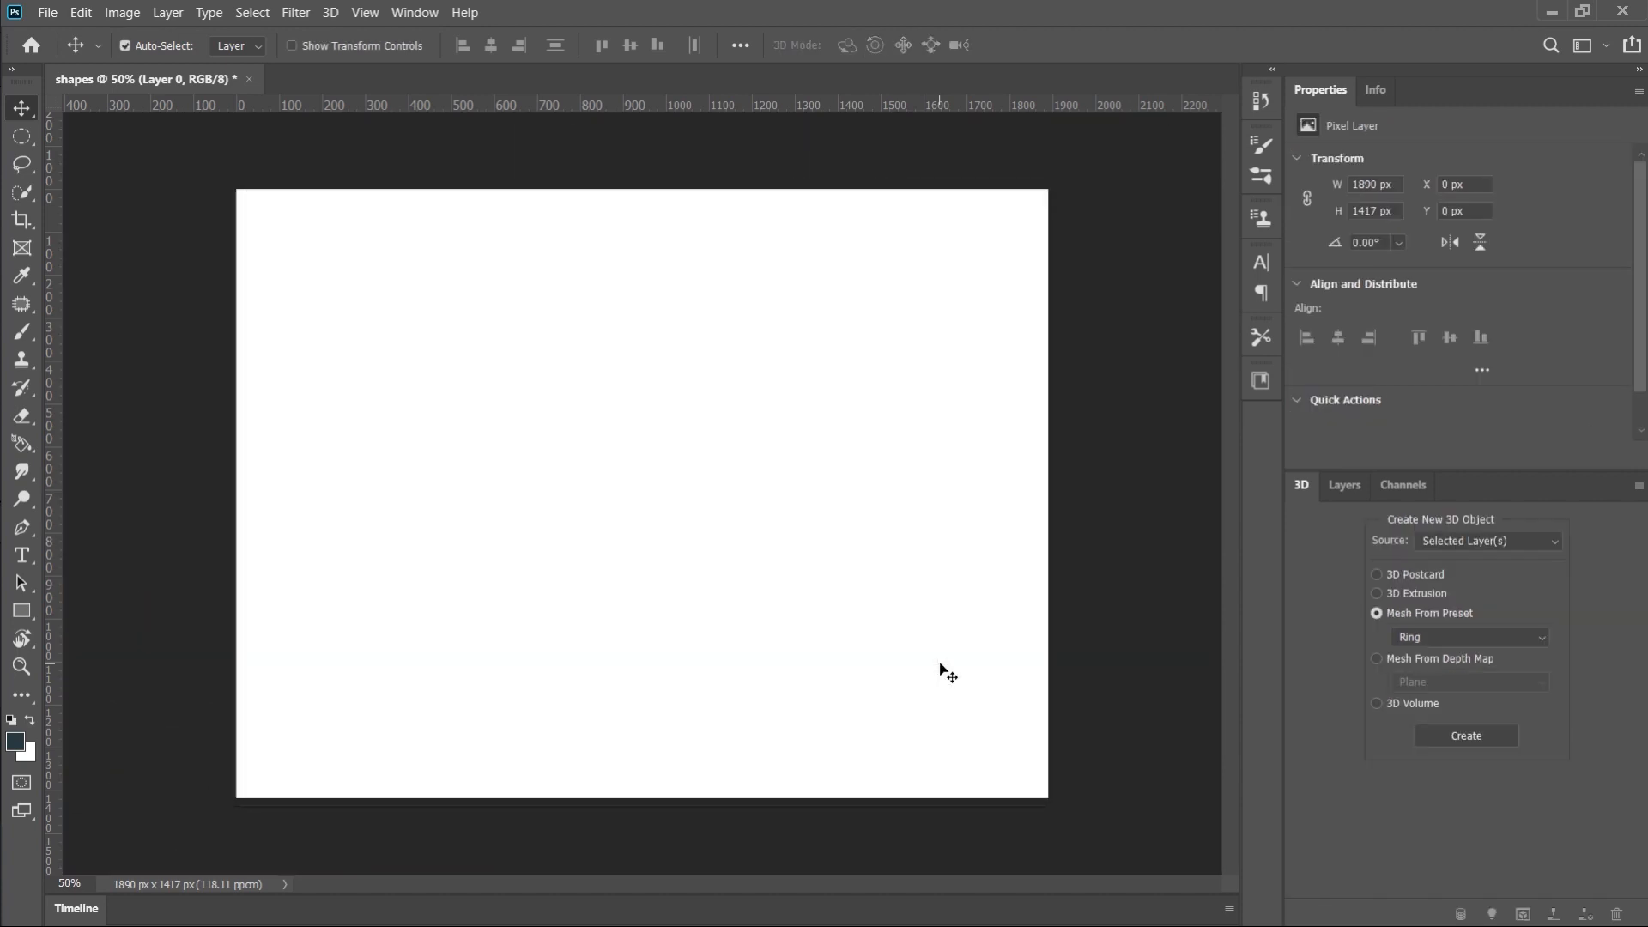
Step: Create a Soda mesh from the layer, and undo it after orbiting around the can to inspect it
{"action": "left_click", "coordinate": [1503, 637]}
{"action": "left_click", "coordinate": [1472, 786]}
{"action": "left_click", "coordinate": [1467, 737]}
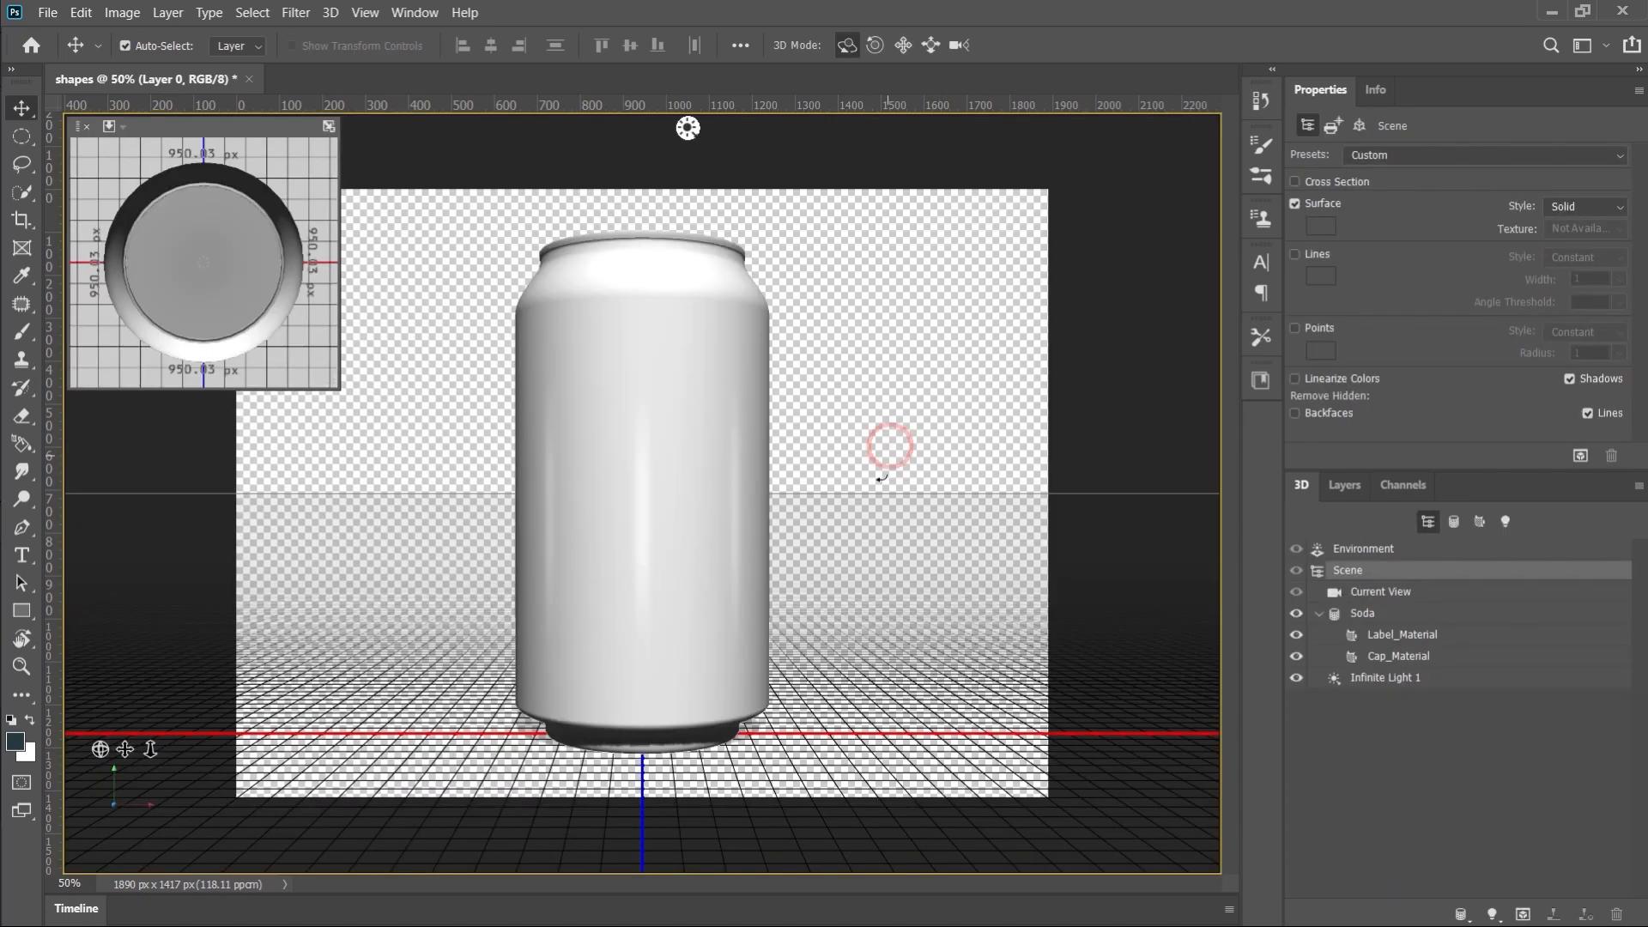
{"action": "left_click_drag", "start_coordinate": [874, 487], "coordinate": [943, 463]}
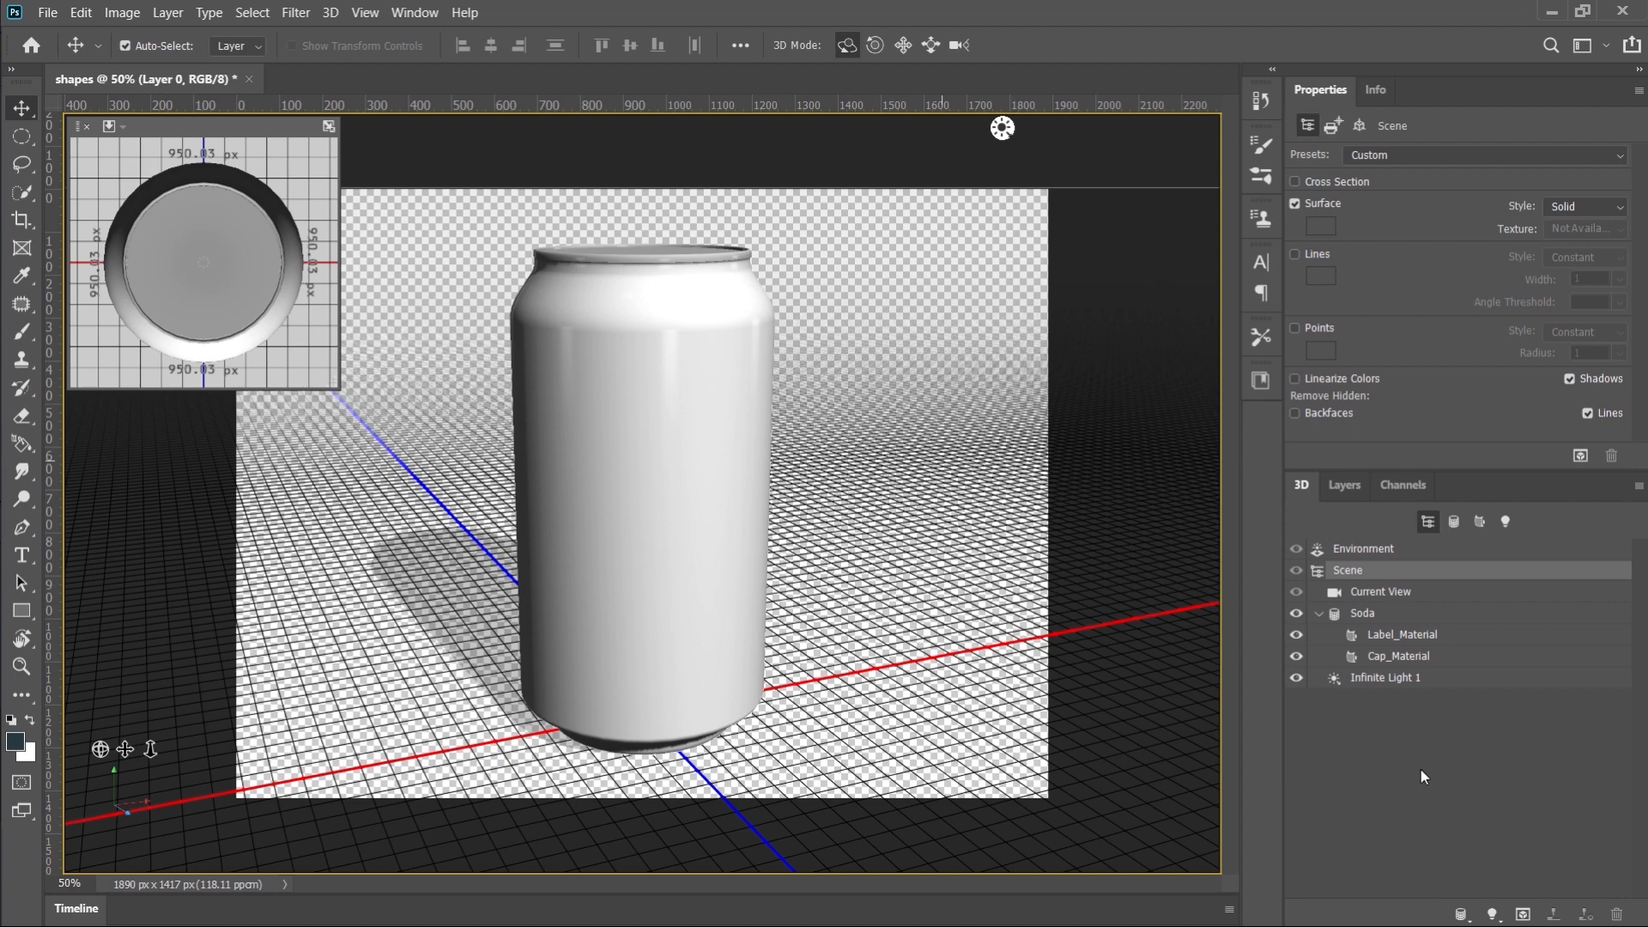
{"action": "key", "text": "ctrl+z"}
{"action": "key", "text": "ctrl+z"}
{"action": "key", "text": "ctrl+z"}
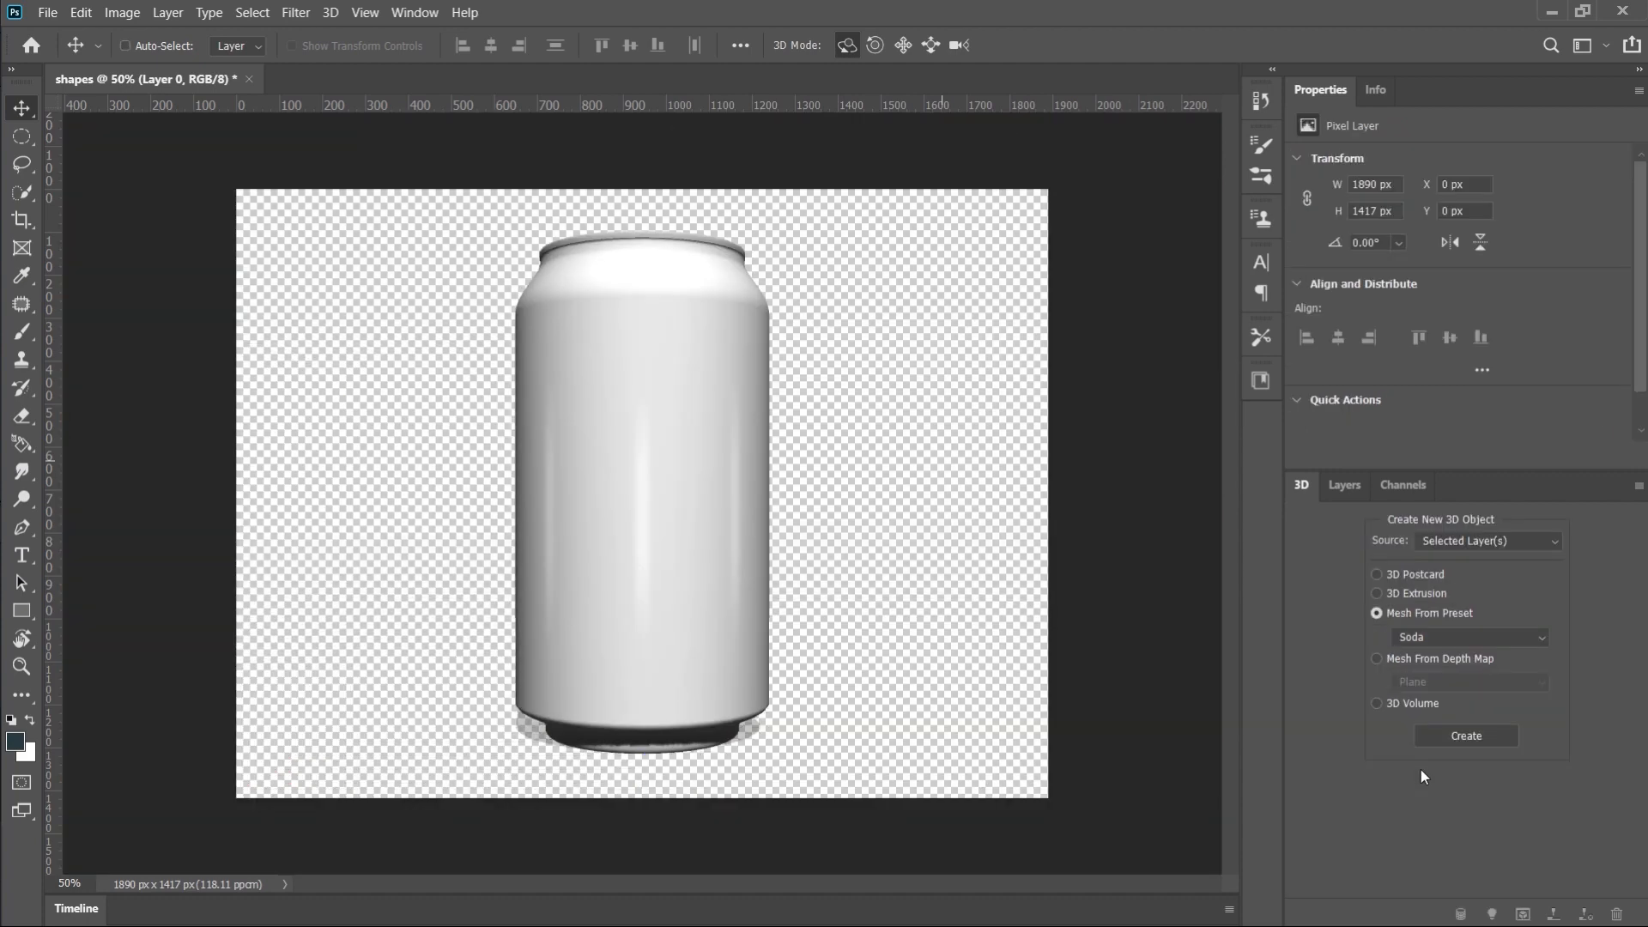
{"action": "key", "text": "ctrl+z"}
Step: Open the choice of mesh presets for the blank white layer
{"action": "left_click", "coordinate": [1461, 637]}
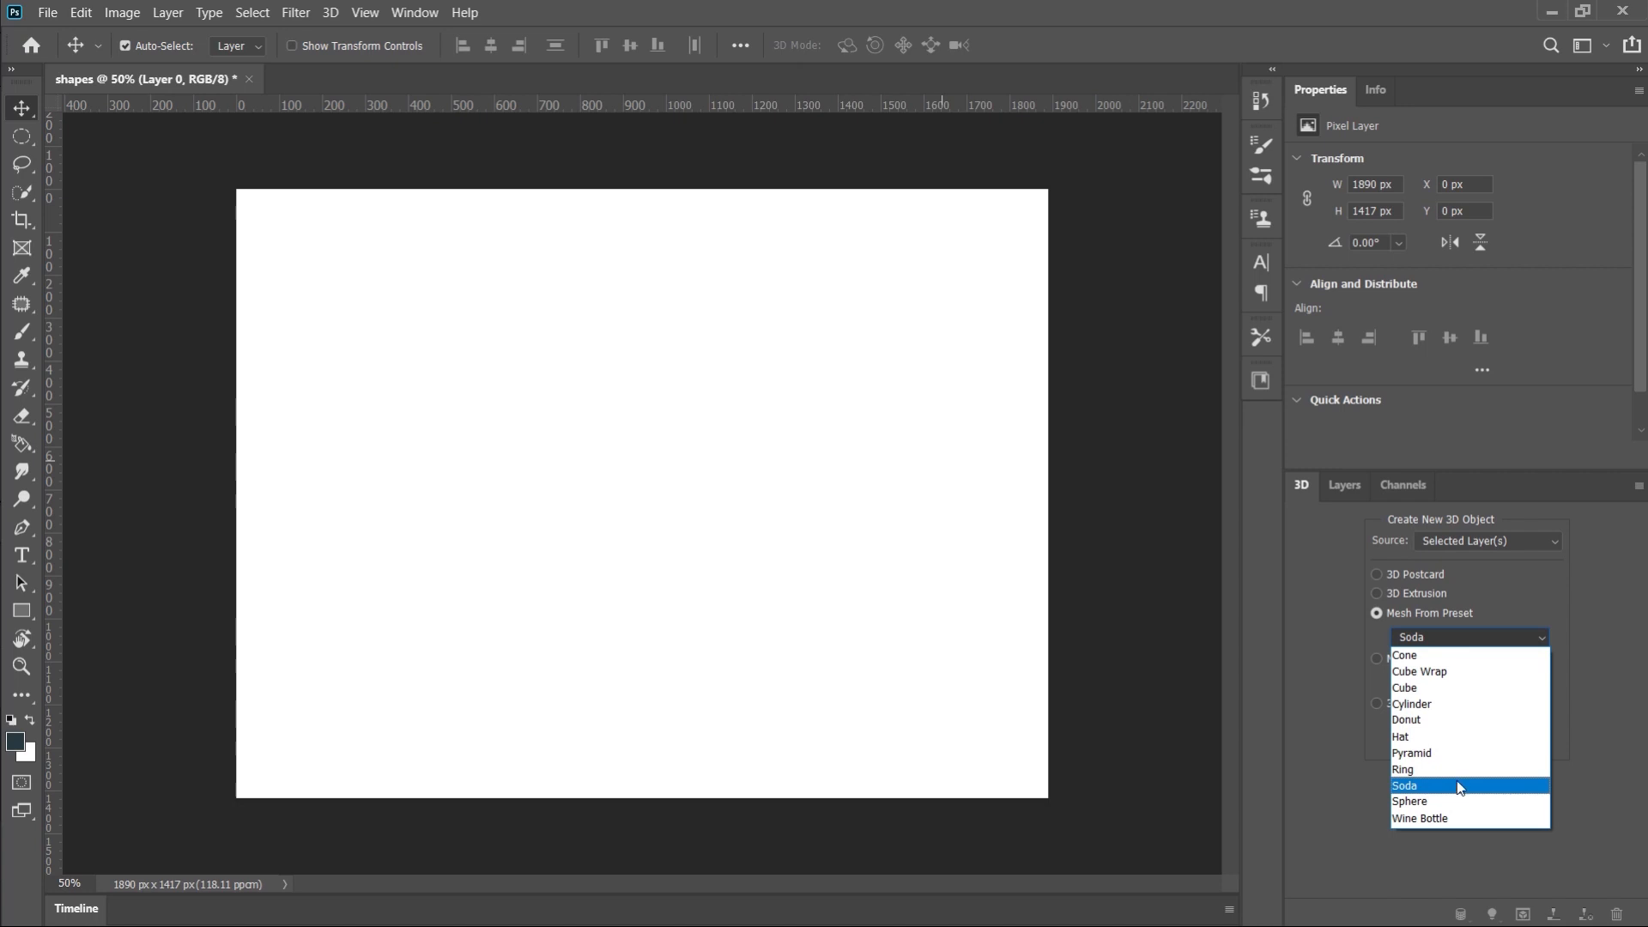